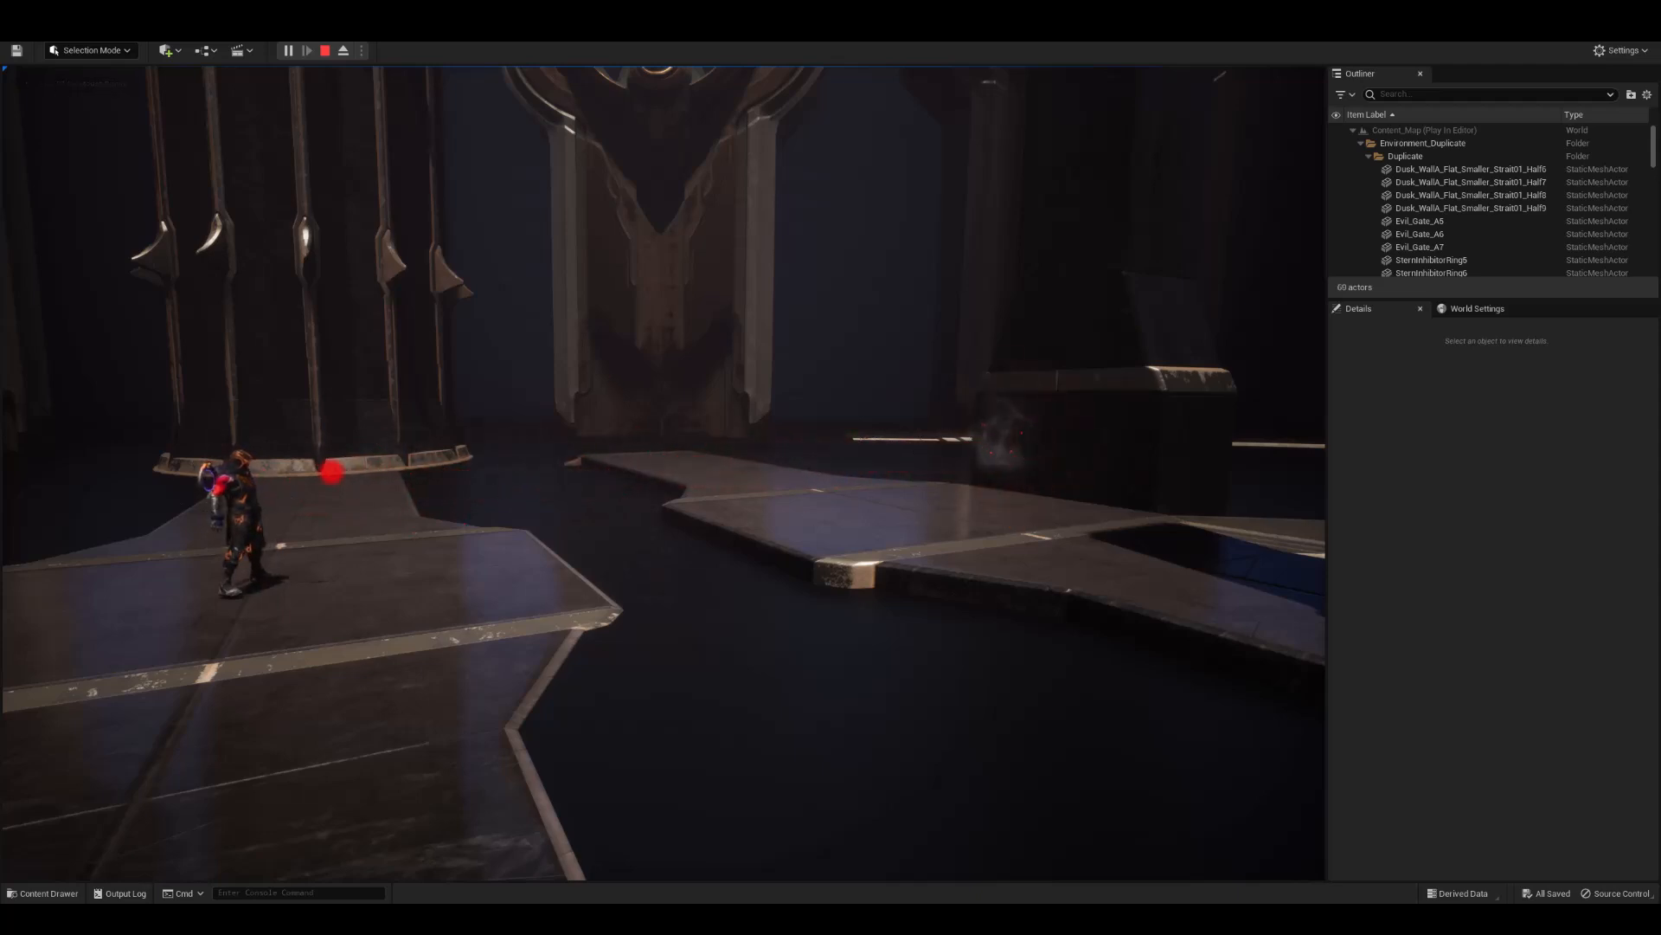
- Examine the fire effect in play mode, the NS_FireCast_01 and NS_FireImpact_01 emitters, and the assets in the January folder
left_click(331, 472)
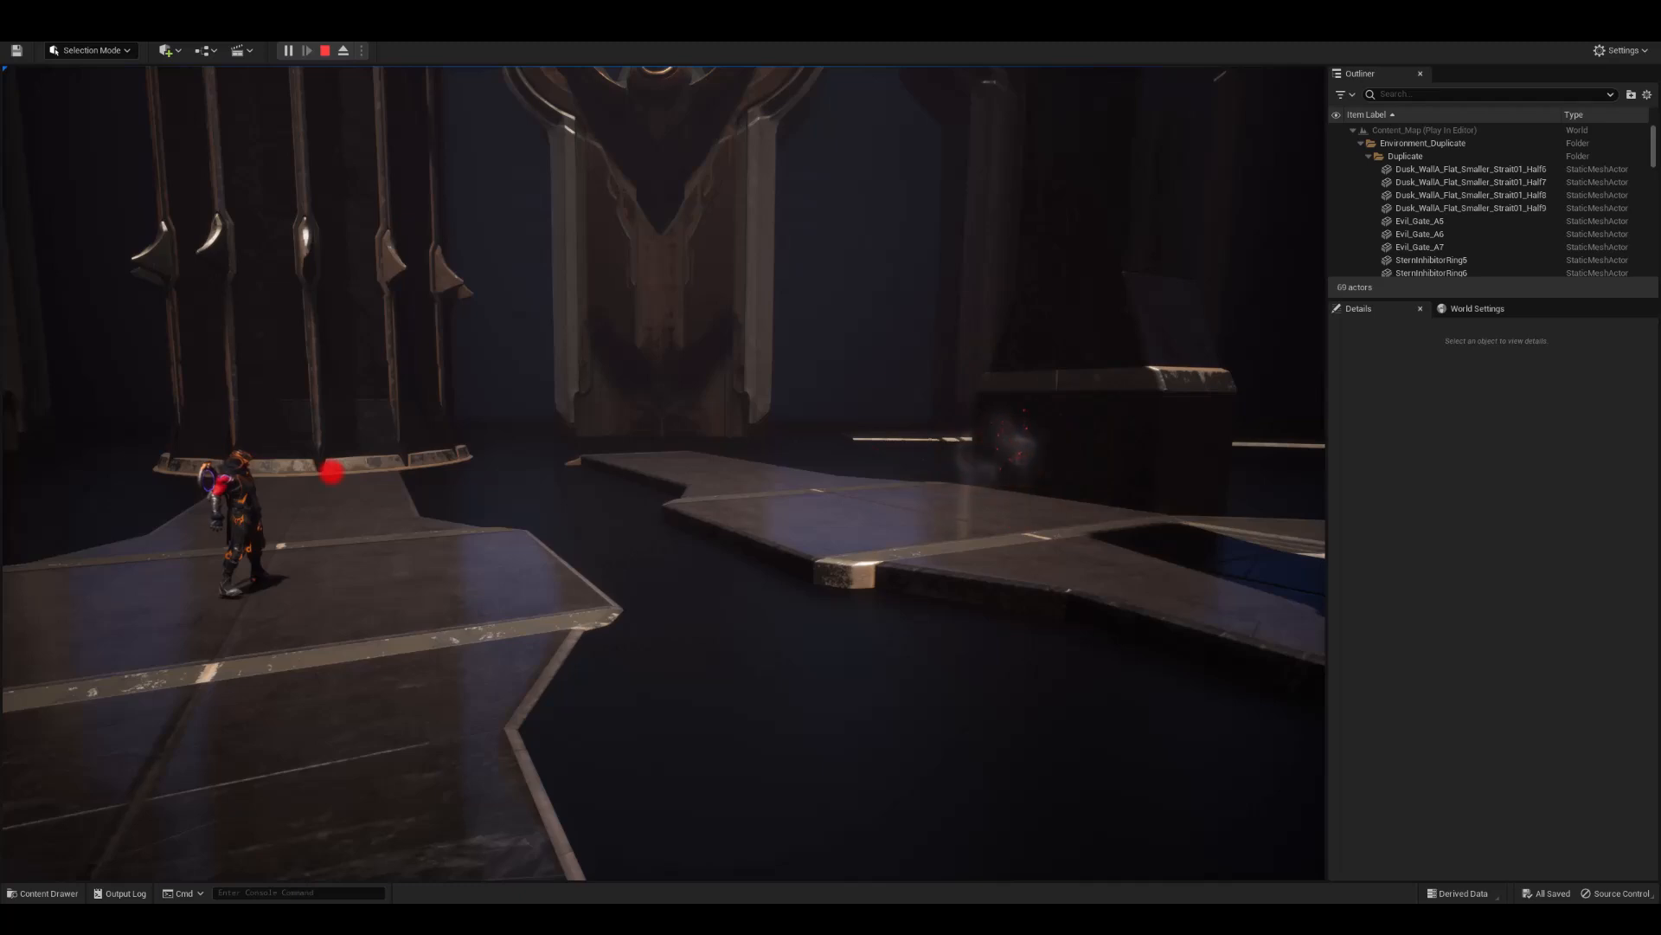
key("Escape")
left_click(680, 165)
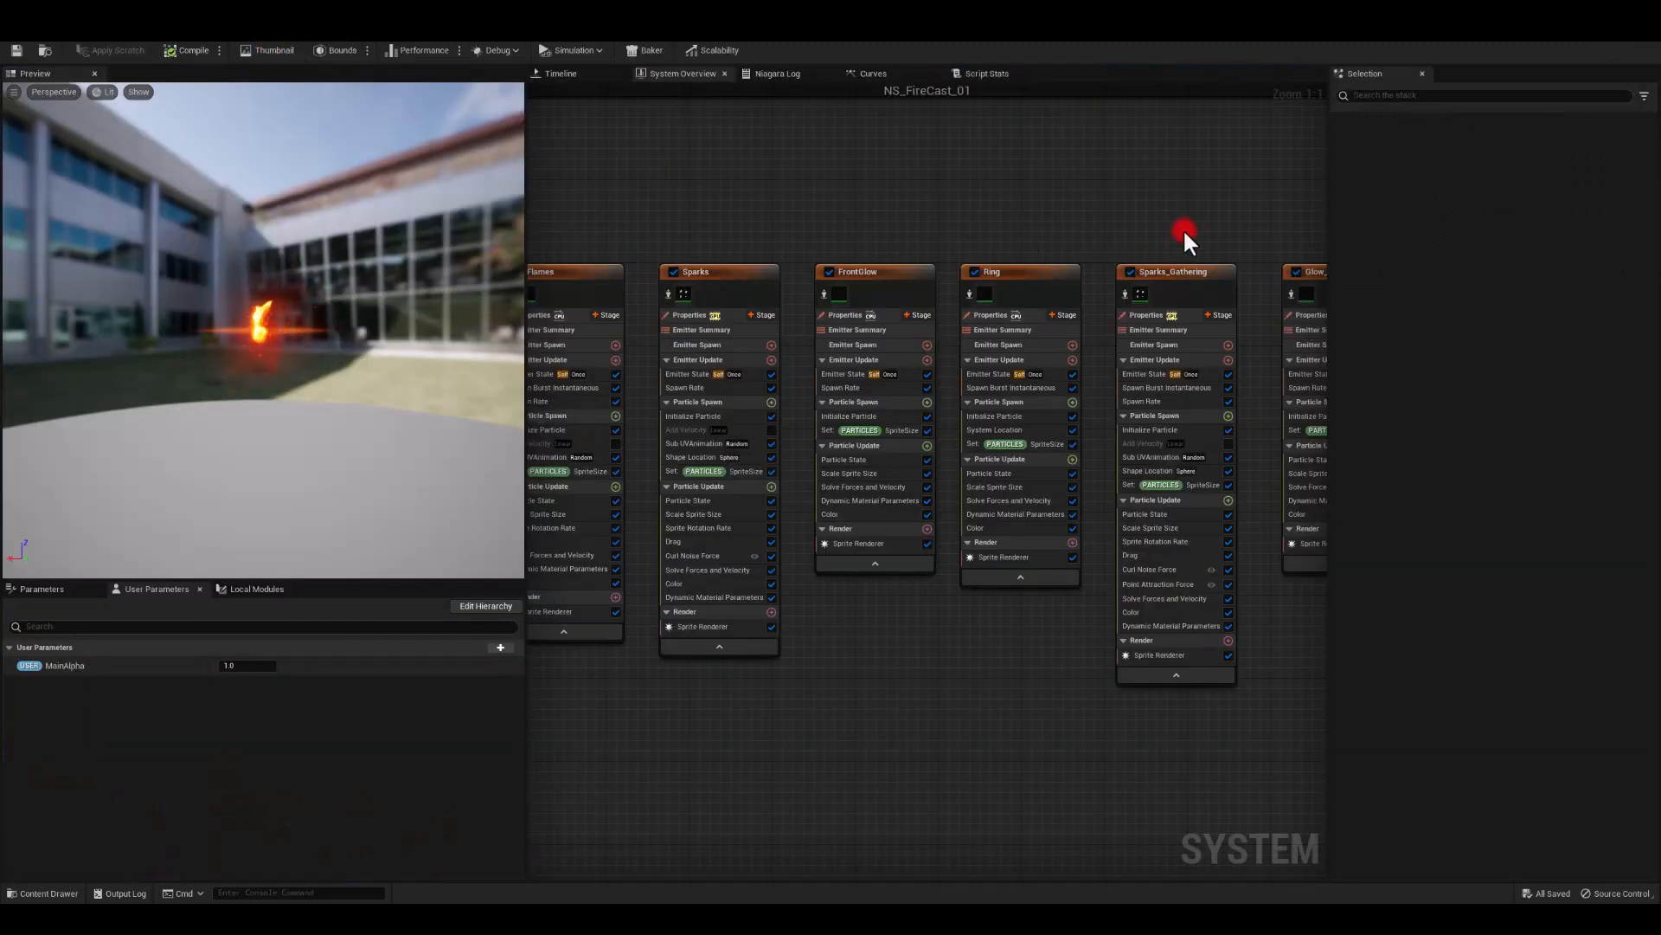
right_click_drag(1182, 227, 964, 211)
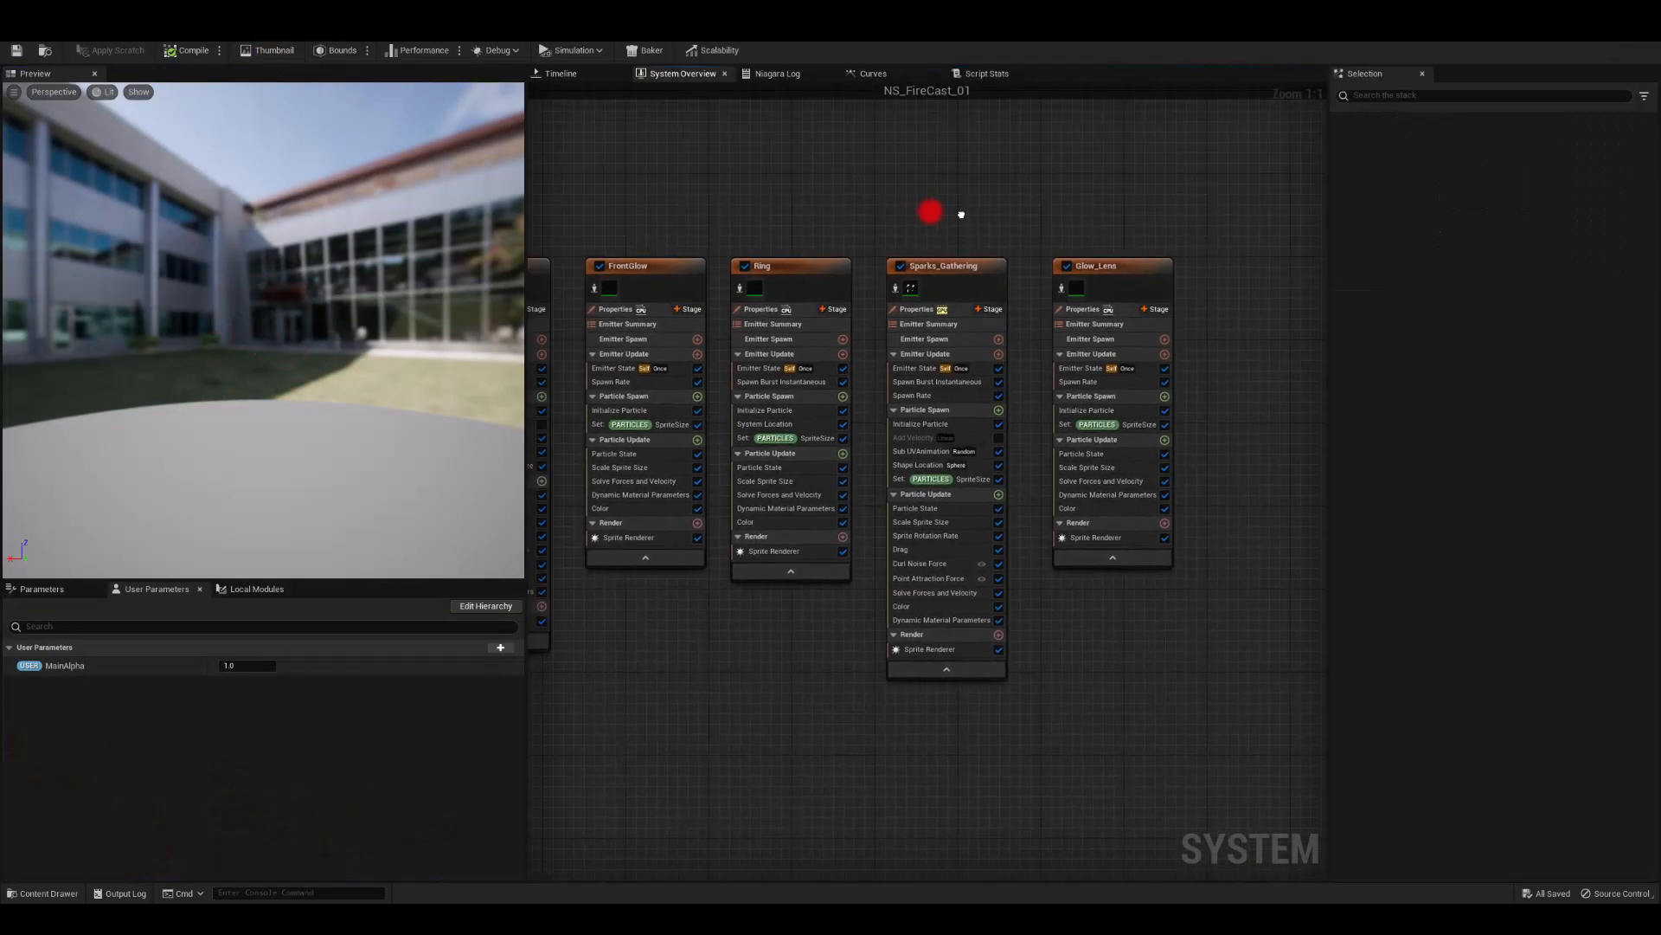
left_click(742, 288)
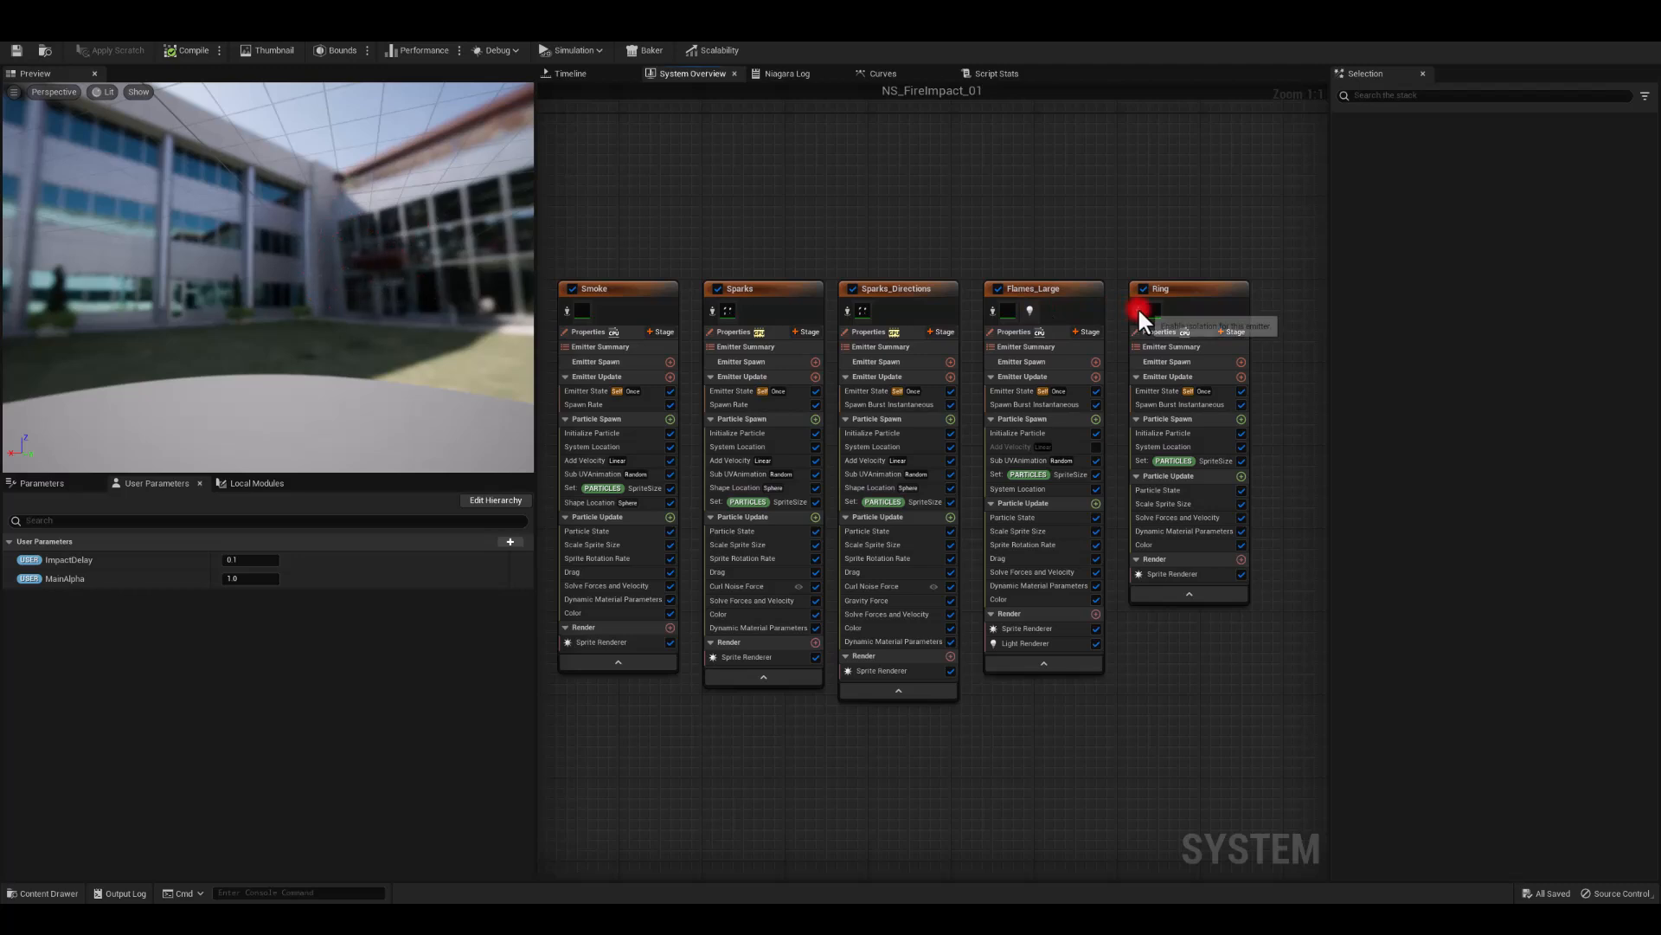
left_click(1137, 306)
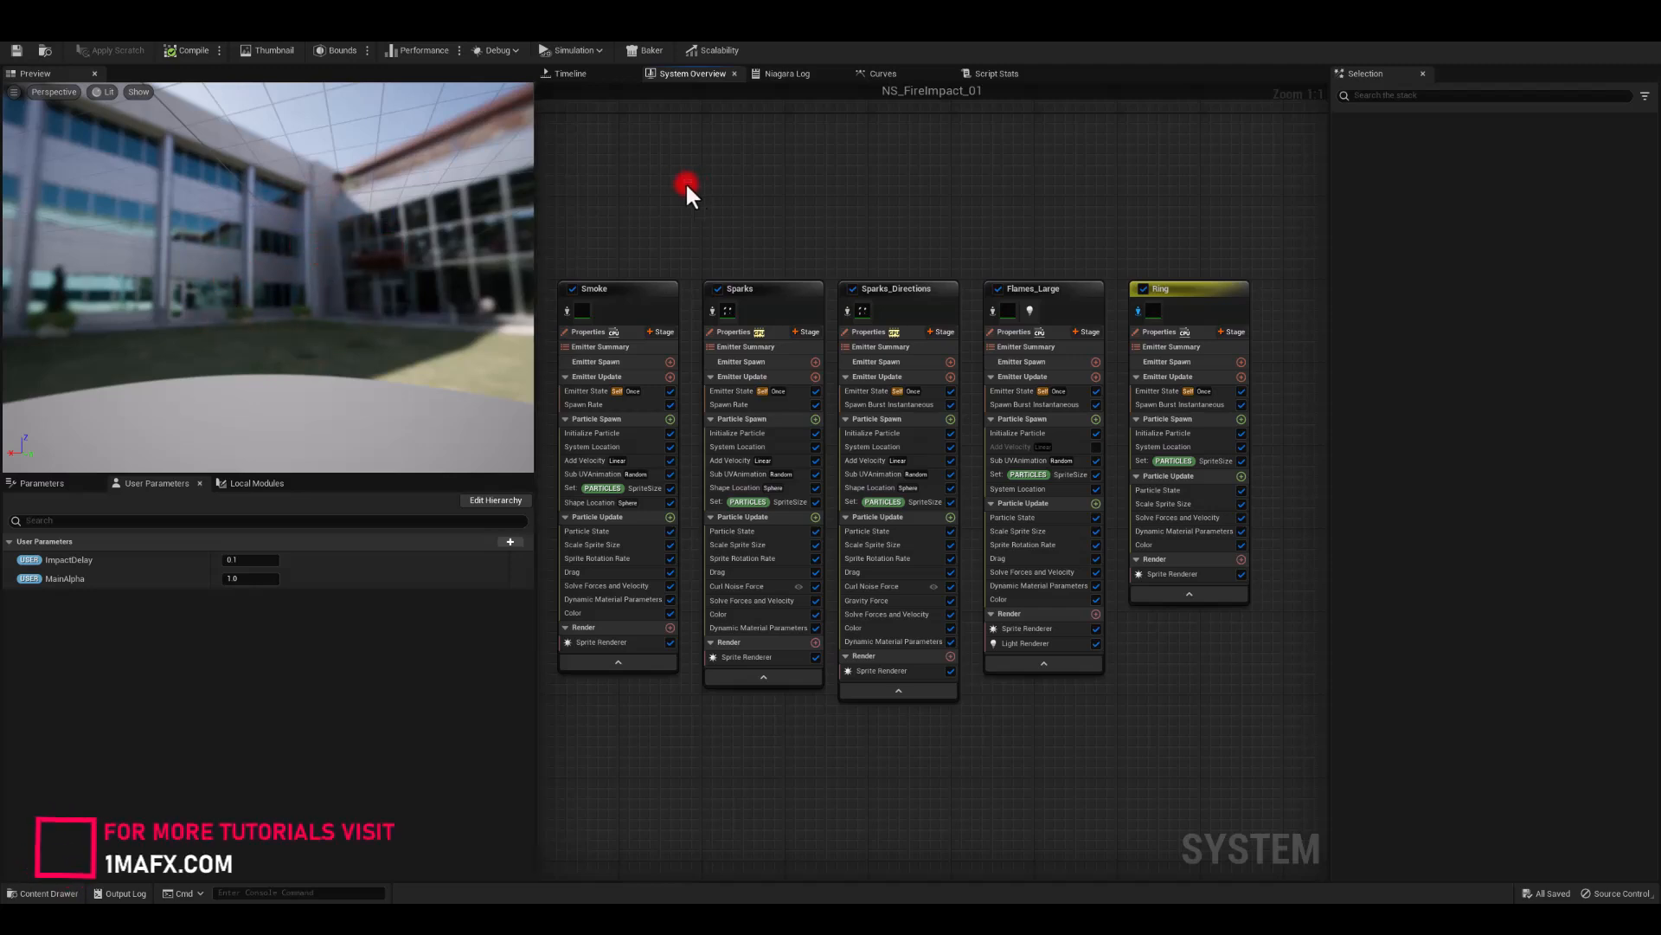
key("ctrl+space")
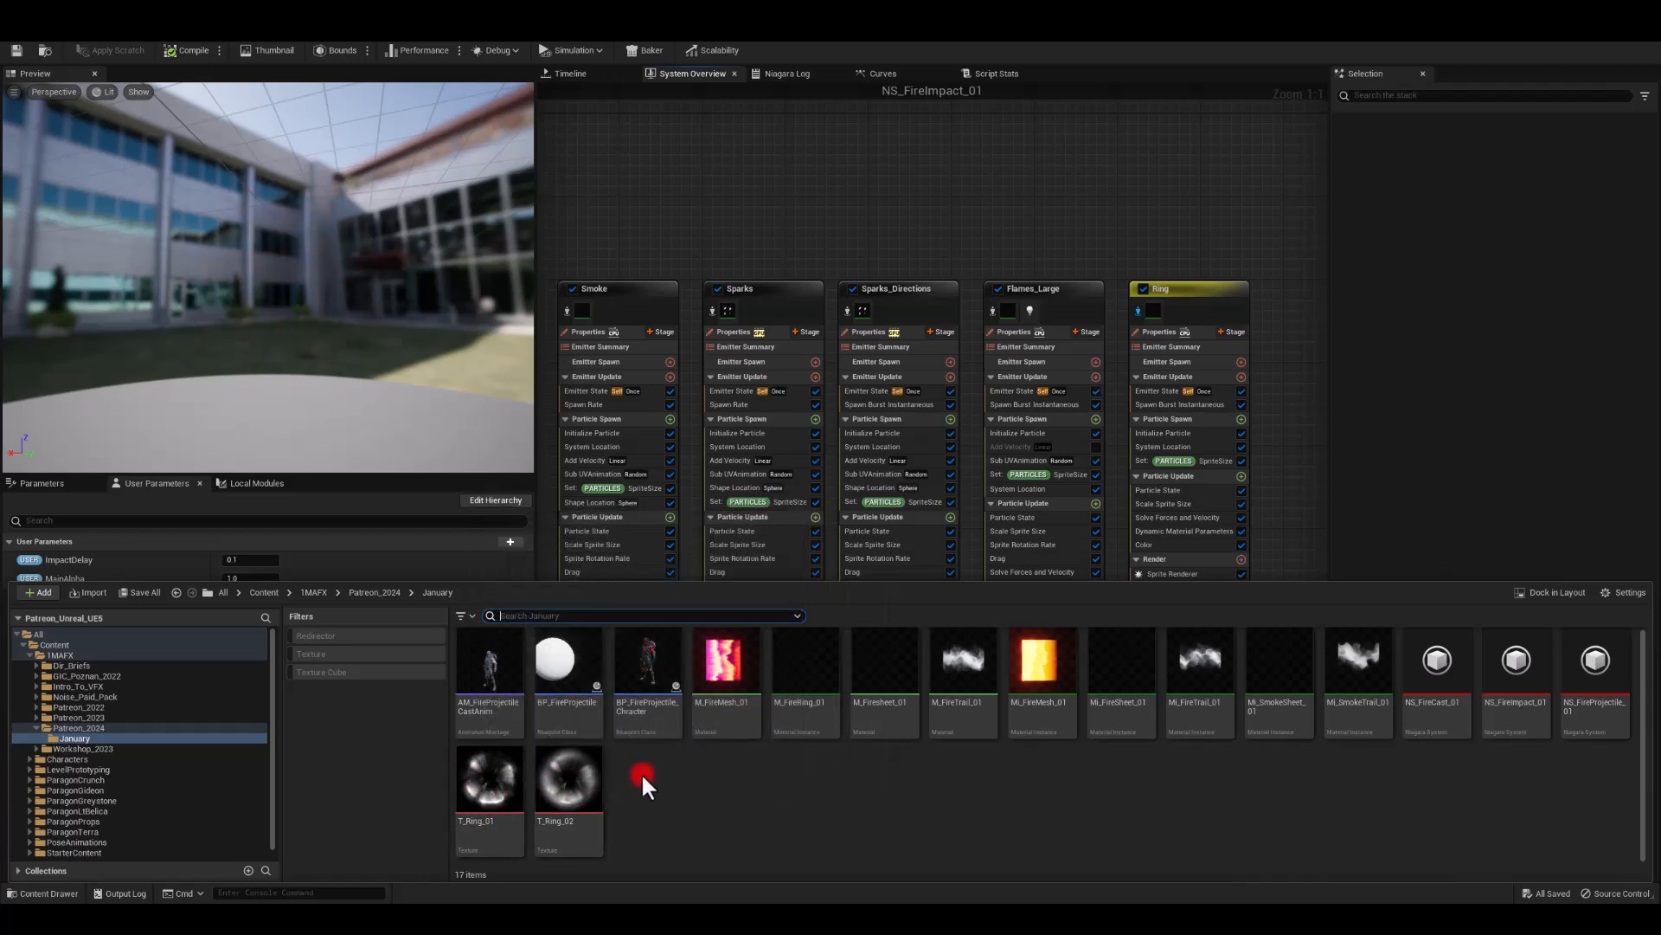
left_click(782, 207)
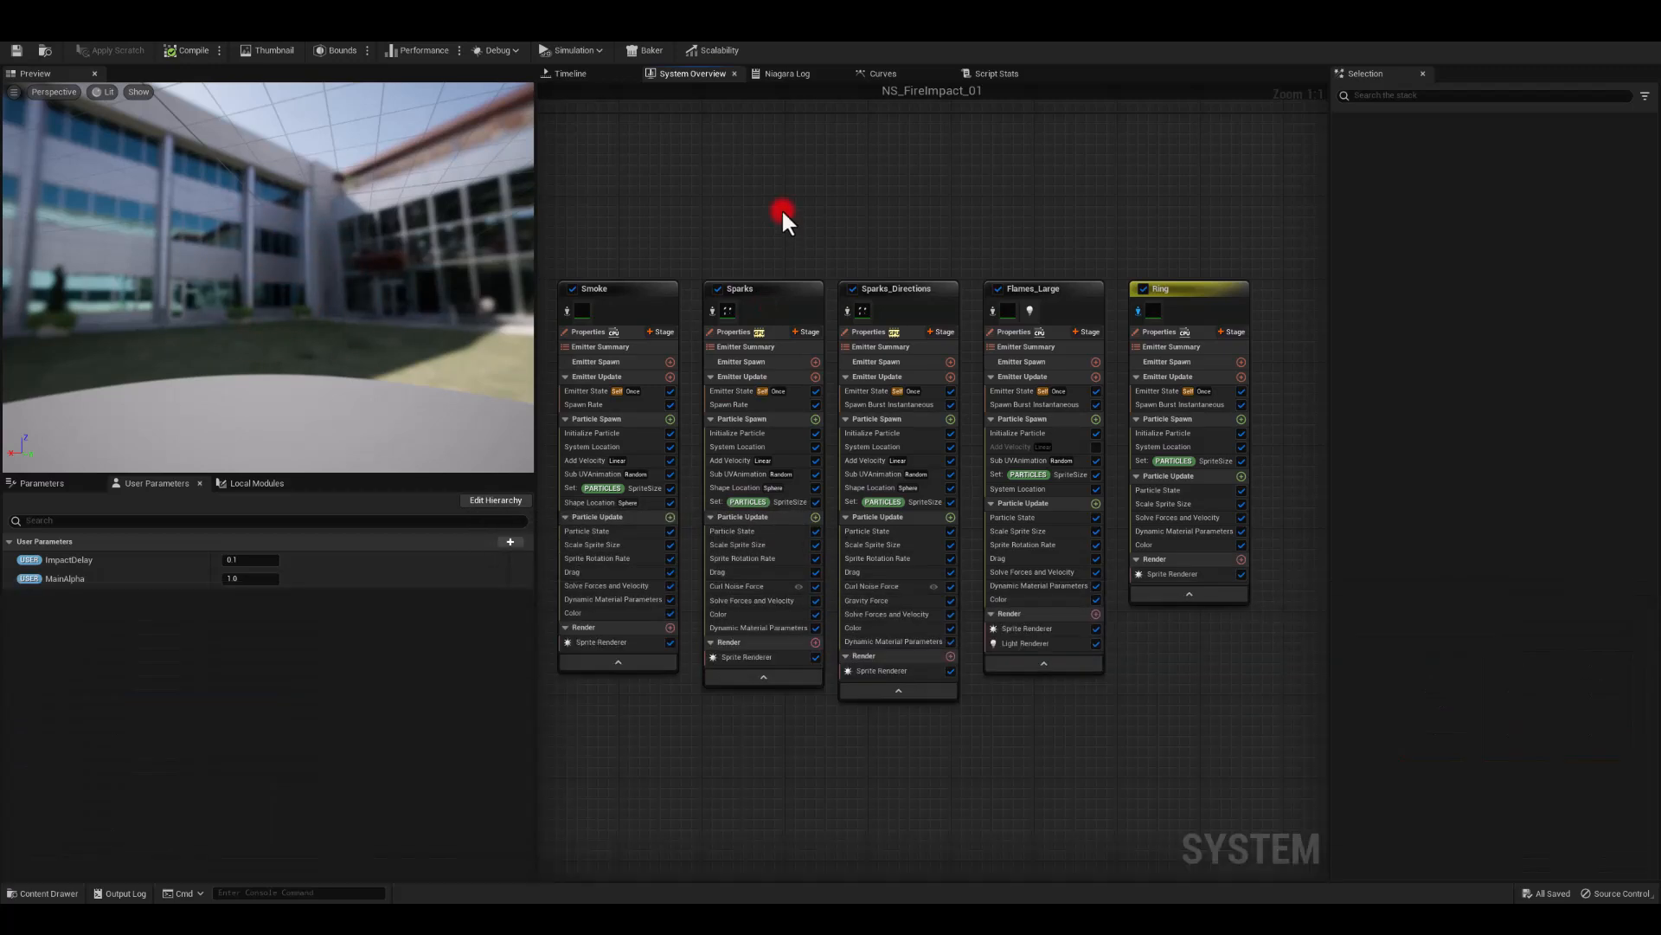
- Switch to Substance 3D Designer and set the opacity of the Blend node feeding the Gradient Map to 0.76
left_click(82, 32)
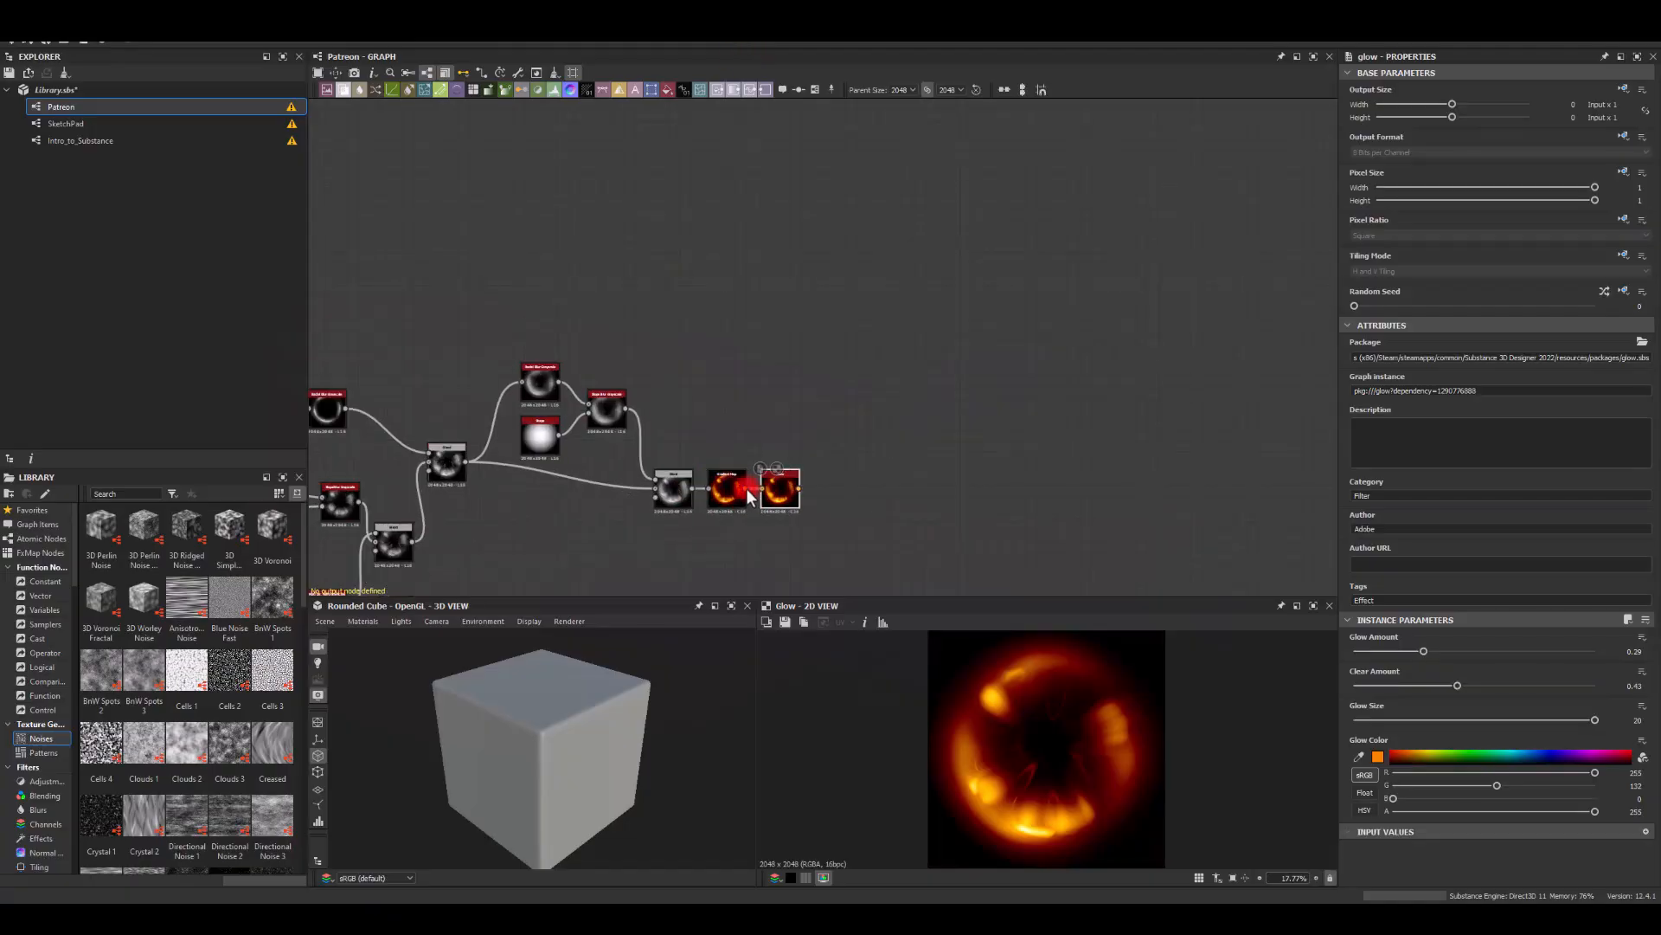
scroll(768, 472, "up", 3)
middle_click_drag(768, 472, 826, 356)
scroll(818, 393, "down", 2)
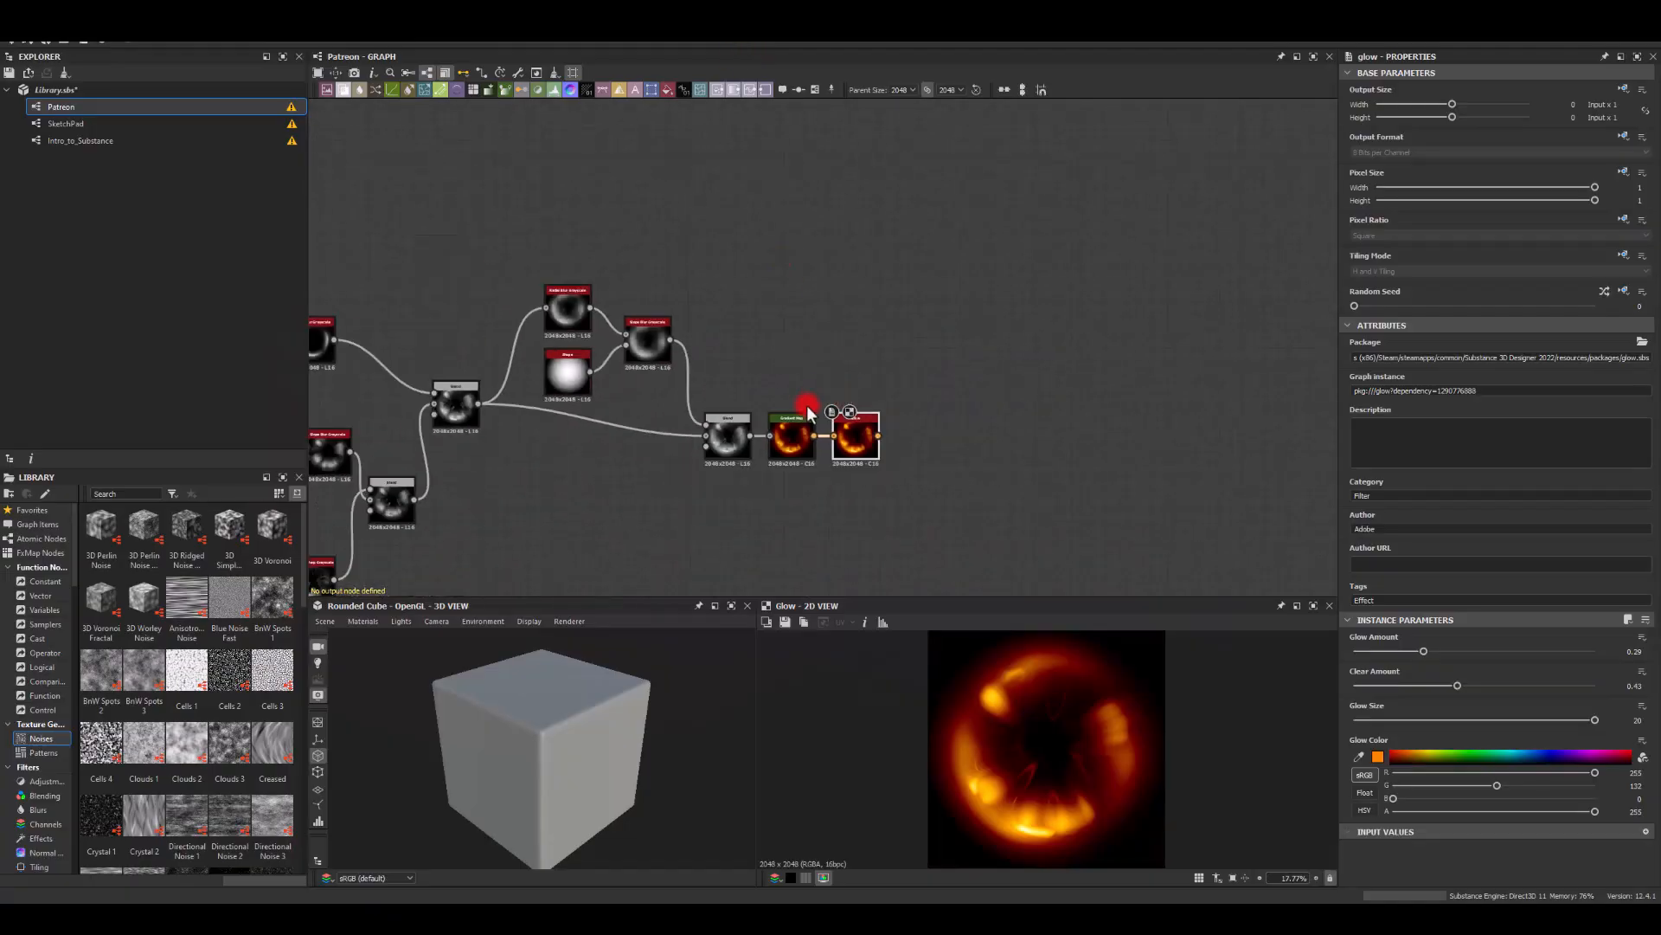
scroll(818, 427, "up", 4)
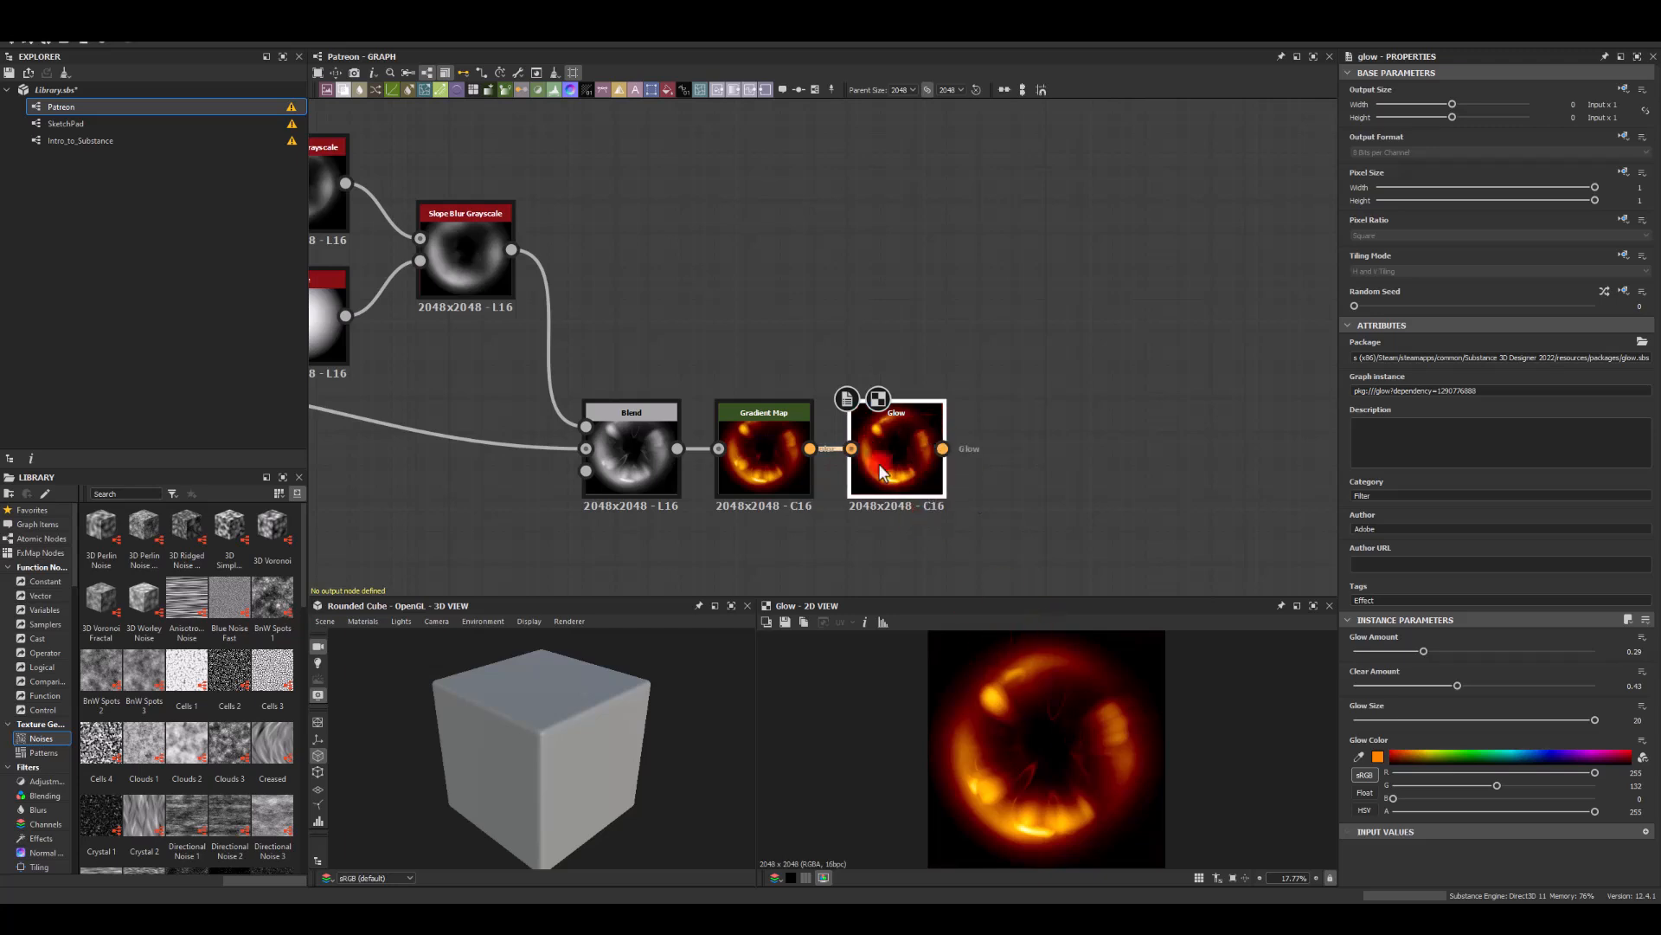
left_click(636, 443)
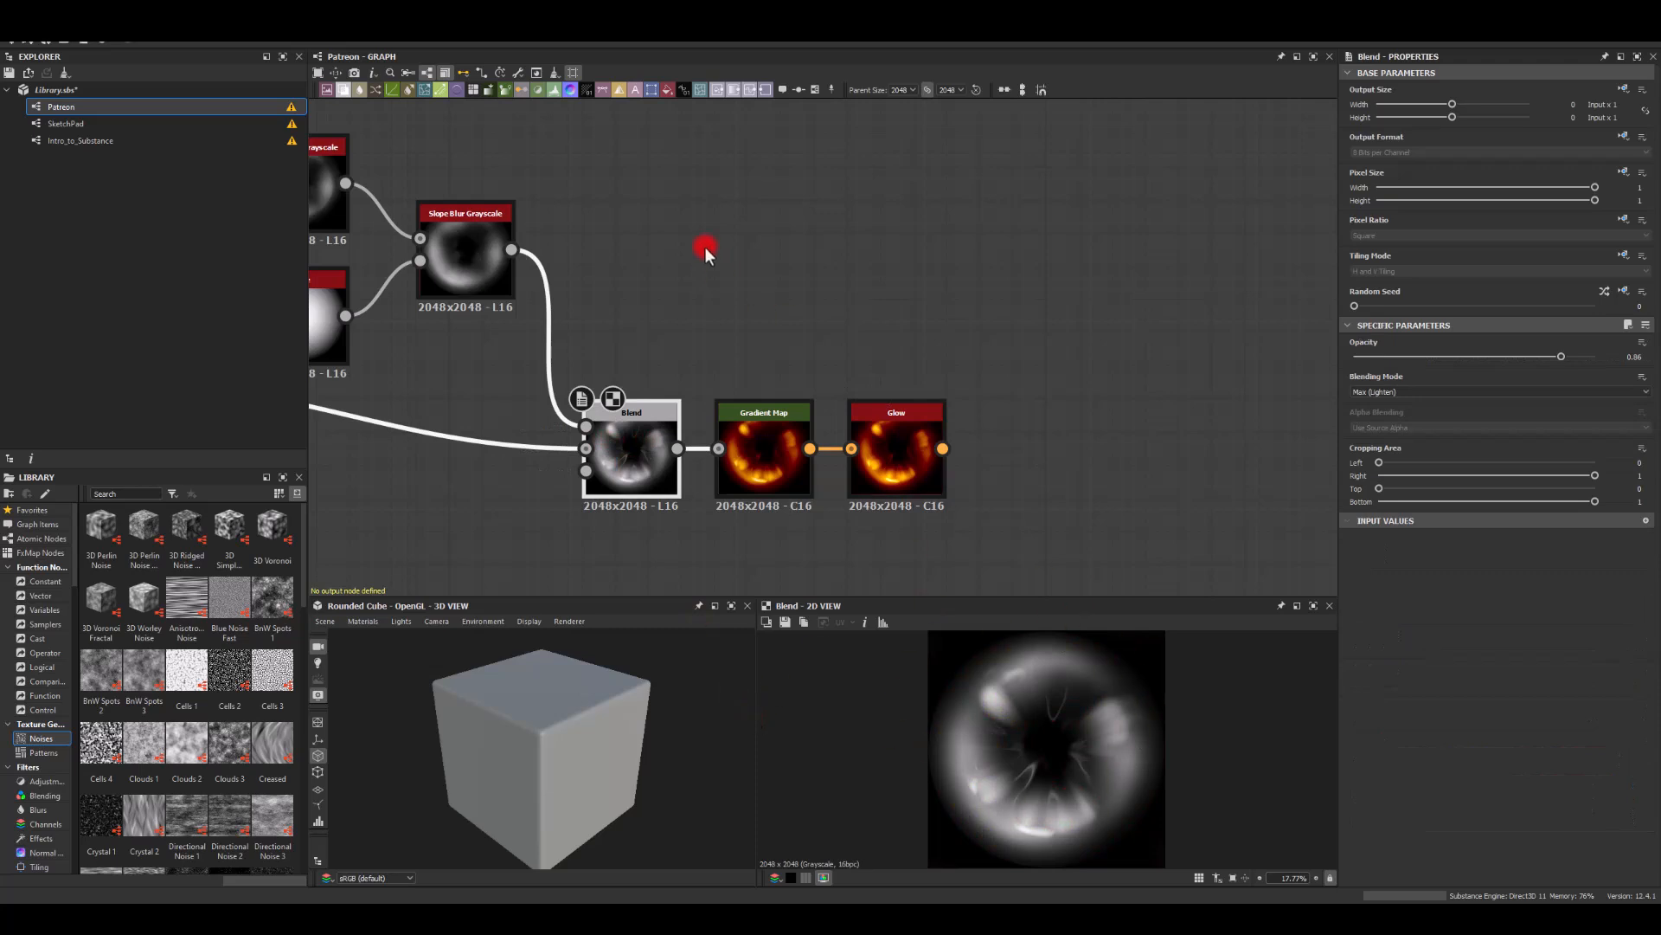
middle_click_drag(664, 263, 748, 271)
mouse_move(1513, 364)
left_mouse_down()
mouse_move(1272, 363)
mouse_move(1529, 362)
left_mouse_up()
- Add a Shape node in an empty area of the Patreon graph and set its pattern to Disc
middle_click_drag(927, 265, 753, 424)
scroll(802, 345, "down", 4)
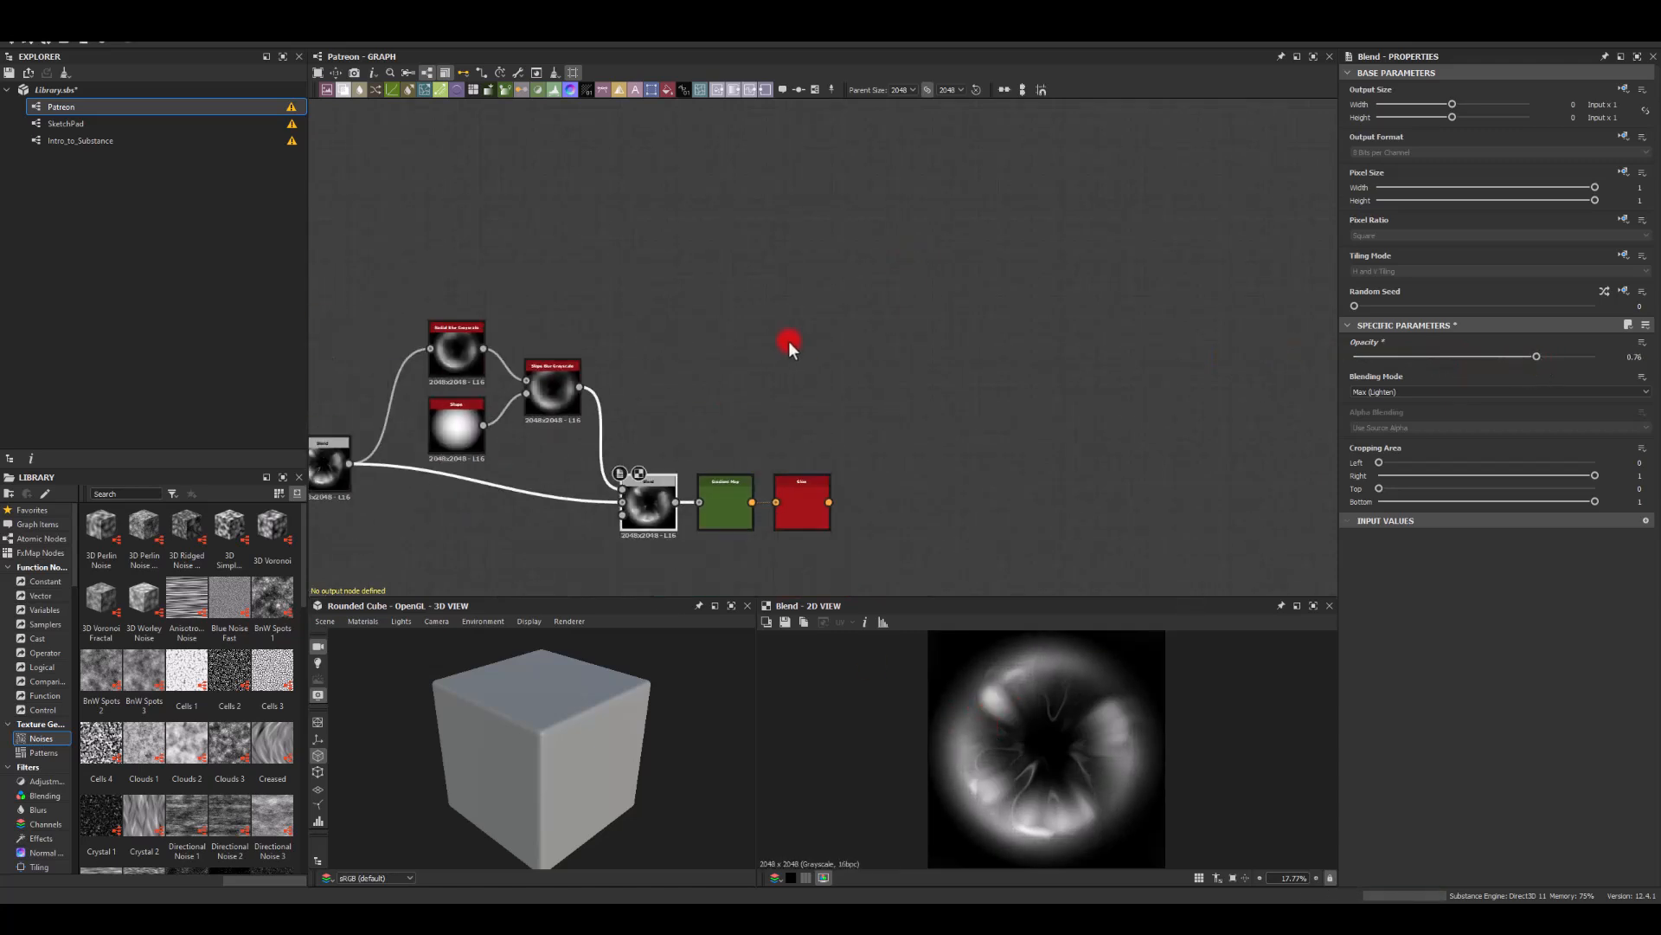
middle_click_drag(960, 249, 756, 464)
scroll(771, 367, "up", 3)
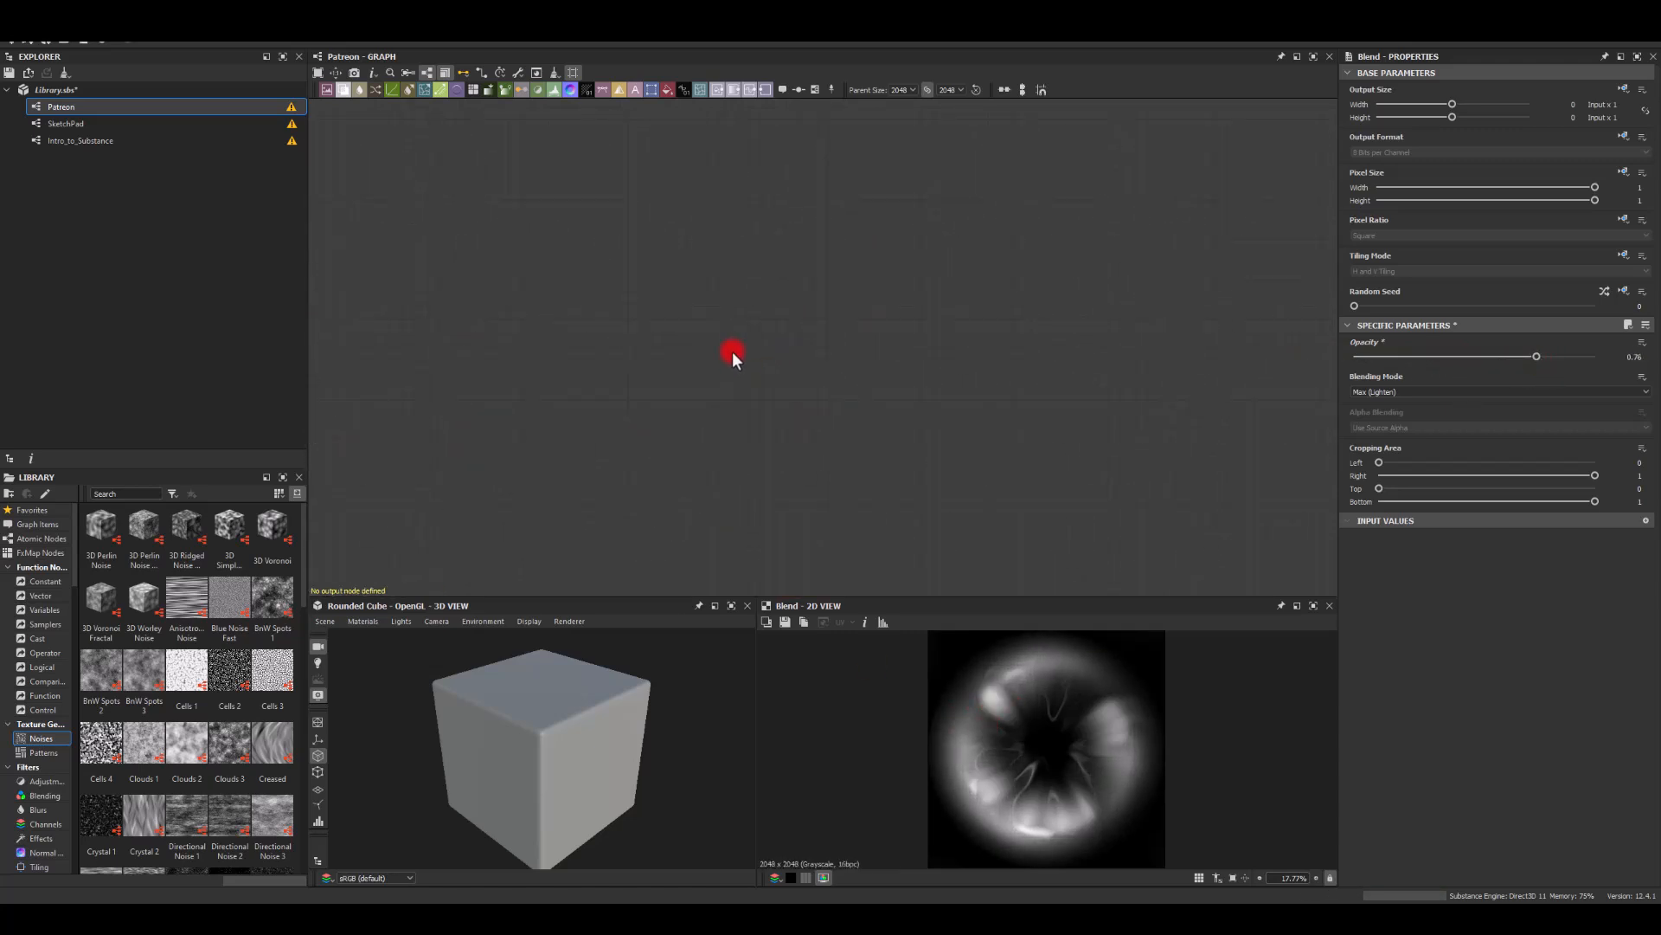
key("space")
type("shape")
key("Return")
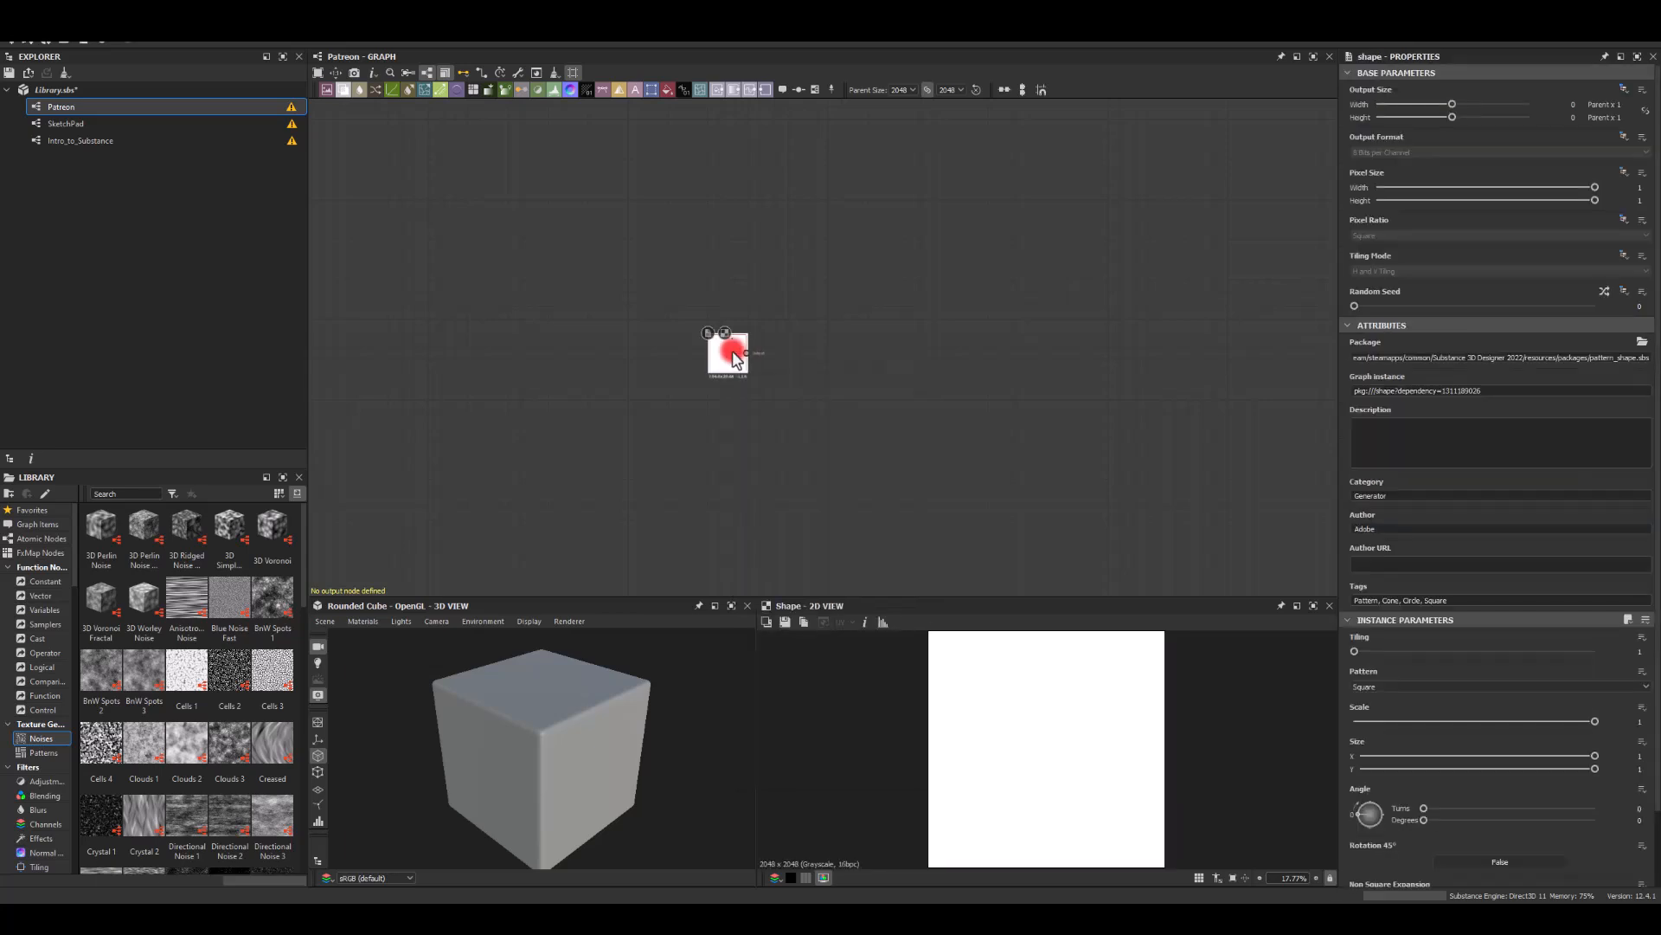
left_click(1378, 690)
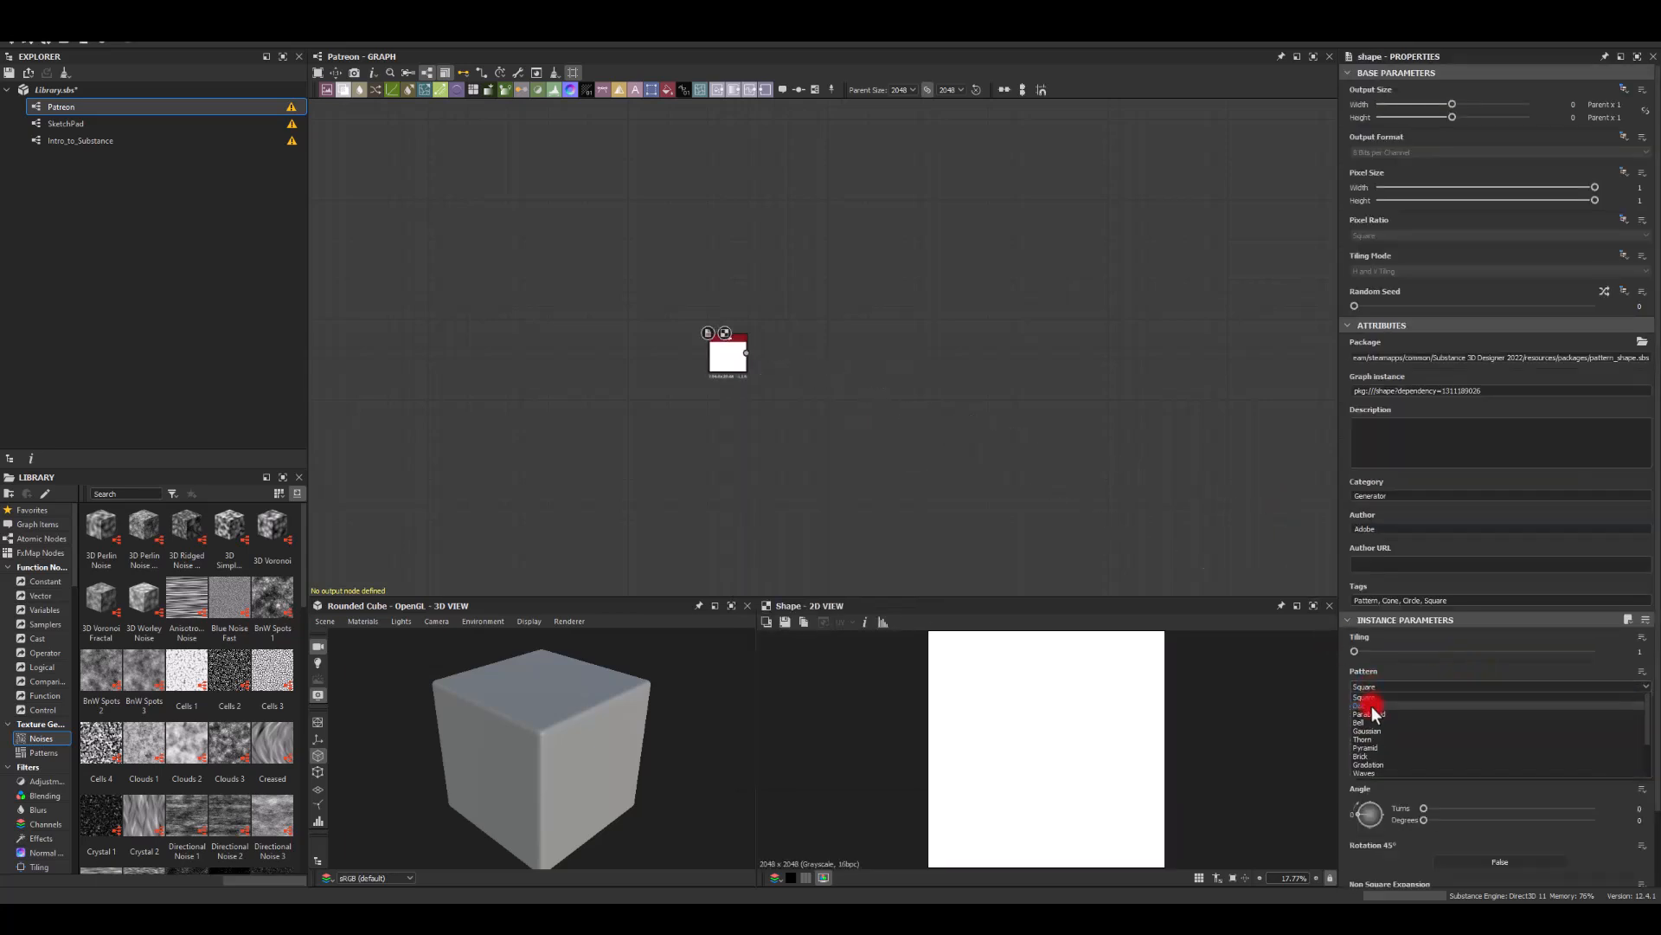
left_click(1369, 711)
left_click(1362, 687)
left_click(1363, 705)
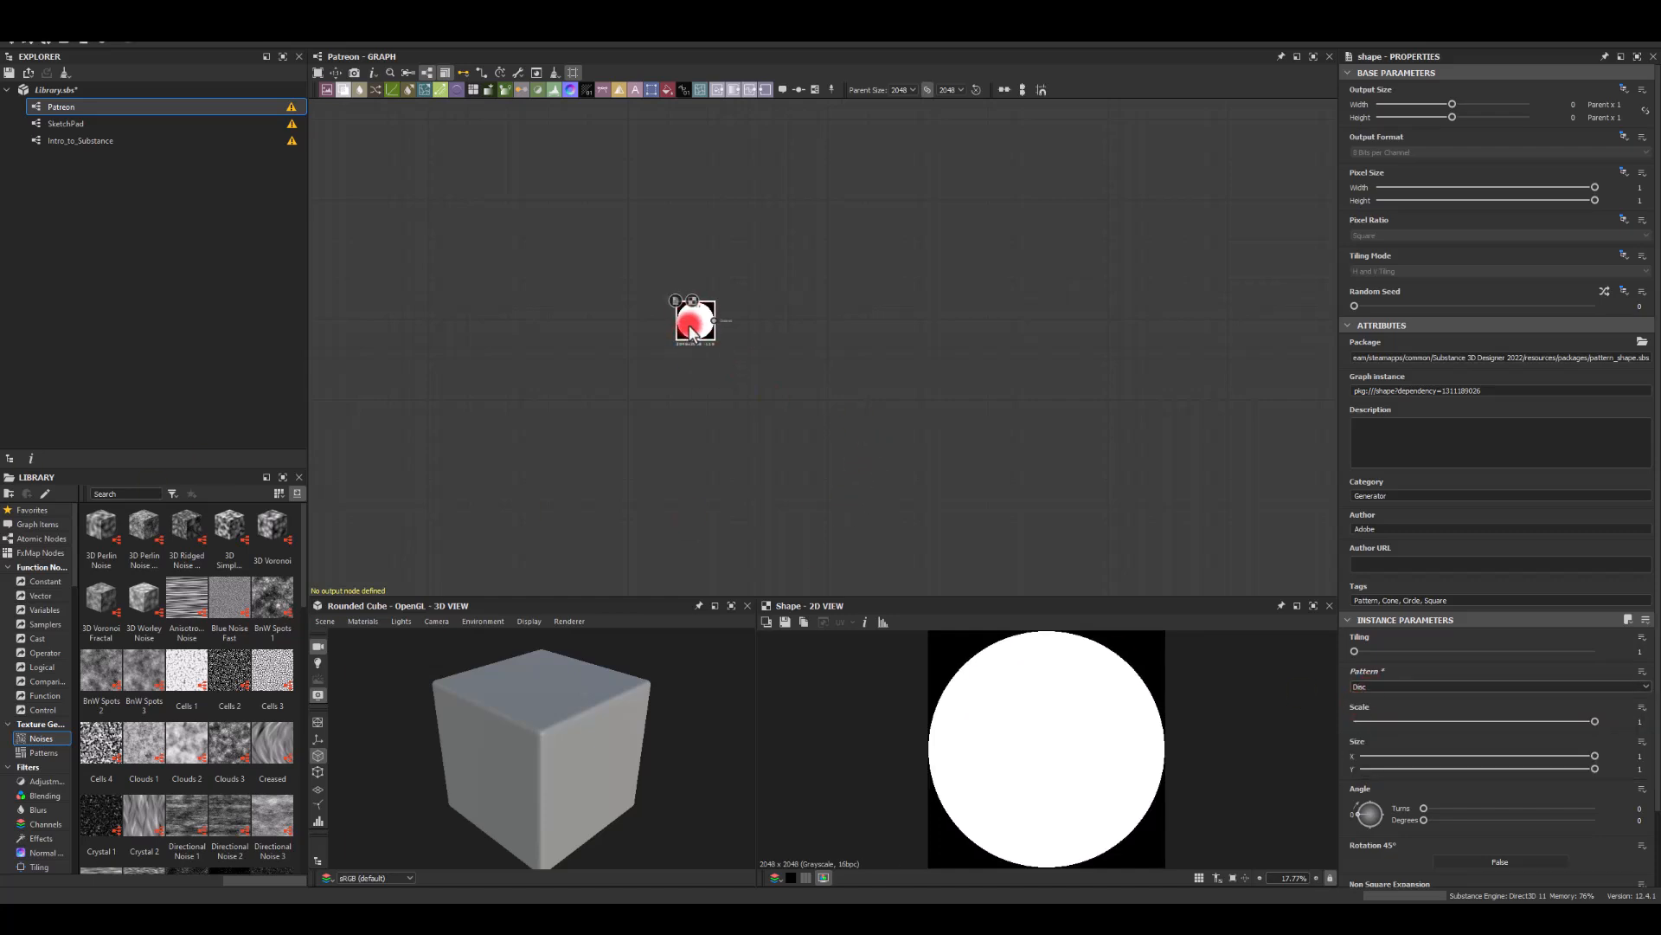
- Duplicate the disc Shape node and place the two shapes one above the other
key("ctrl+d")
scroll(685, 373, "up", 3)
scroll(767, 391, "up", 2)
left_click_drag(1048, 275, 689, 334)
- Add a Blend node with the upper disc as its foreground and the lower disc as its background
left_click(755, 231)
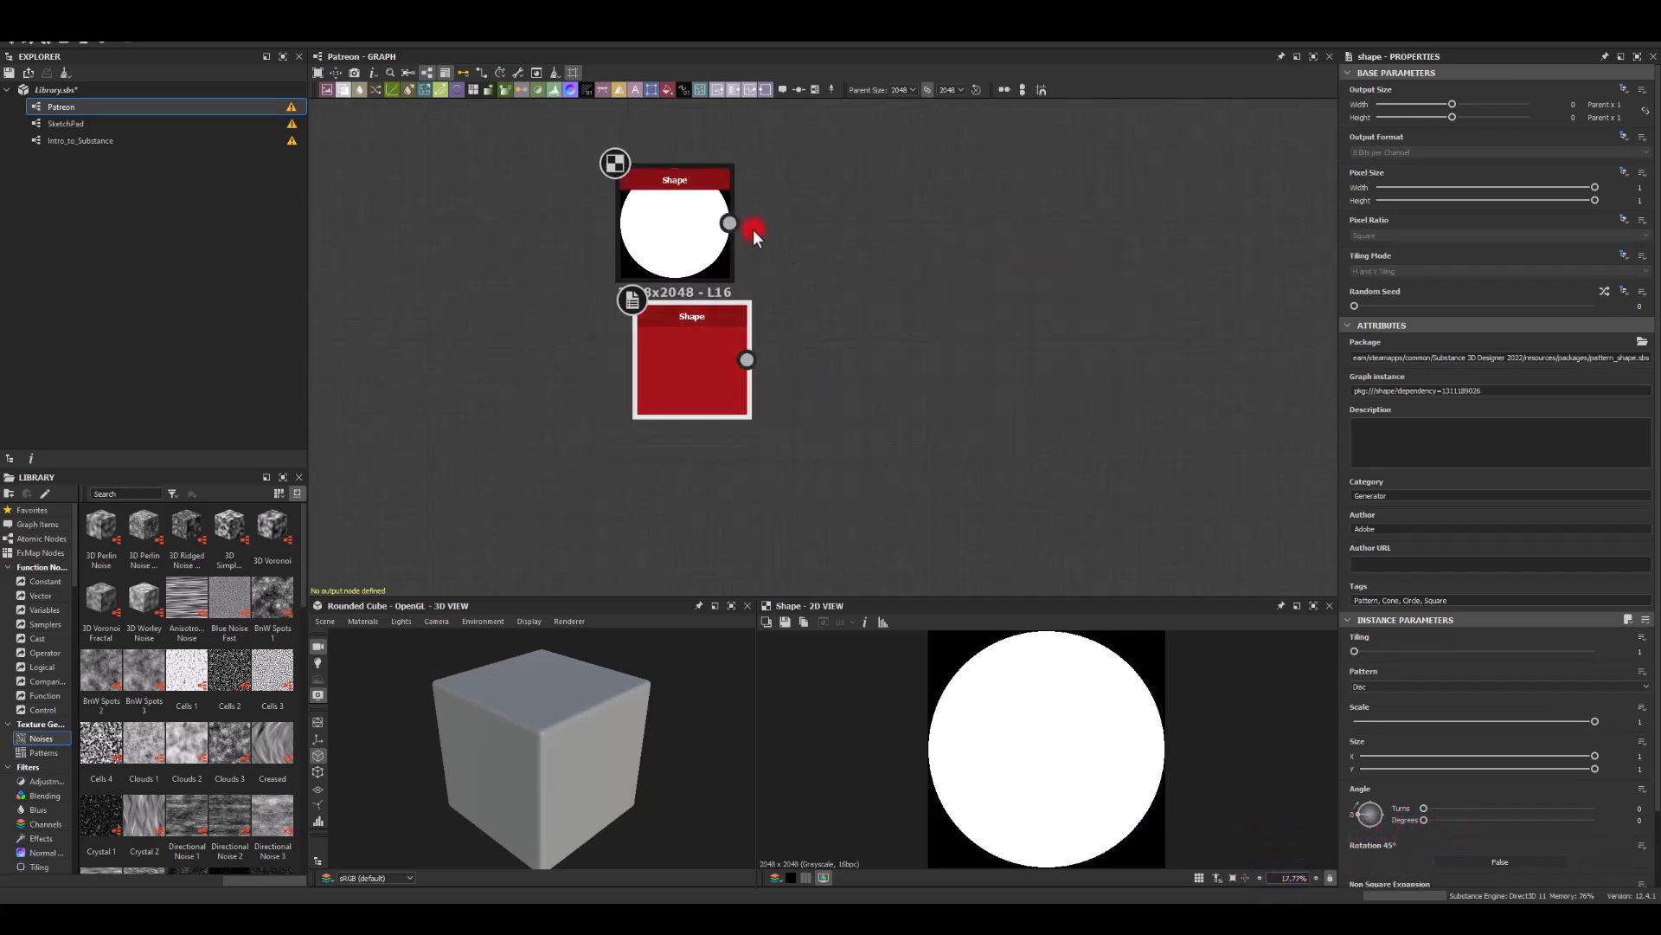
left_click_drag(890, 215, 896, 217)
type("blend")
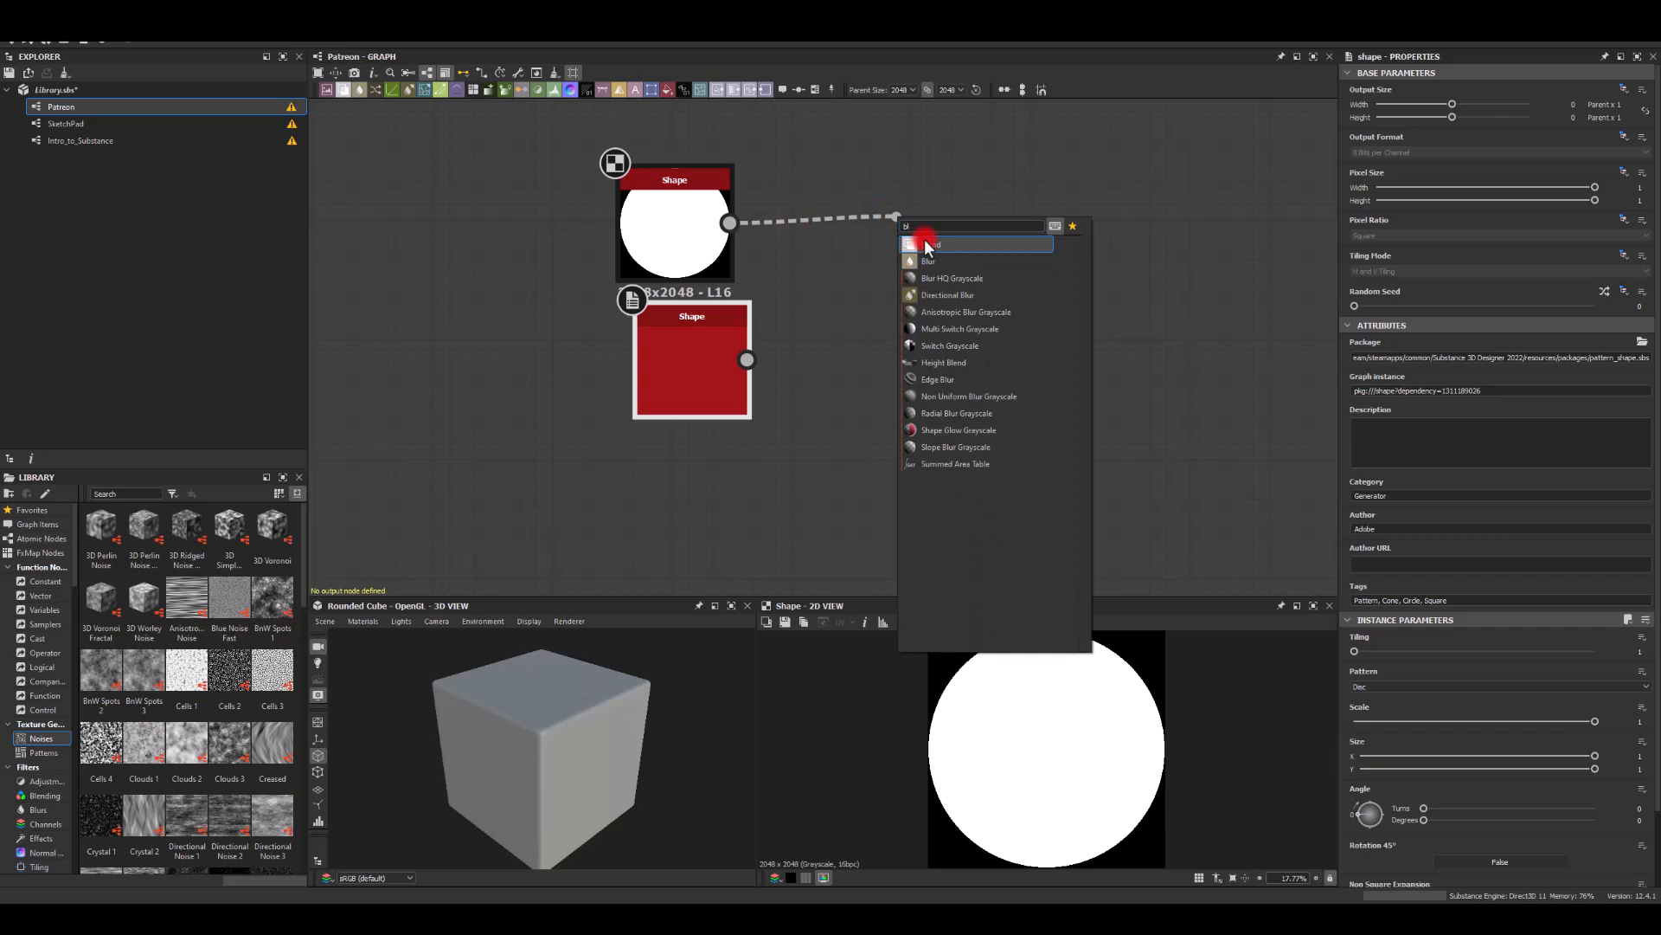
left_click(912, 277)
left_click_drag(747, 359, 916, 200)
left_click_drag(730, 223, 915, 173)
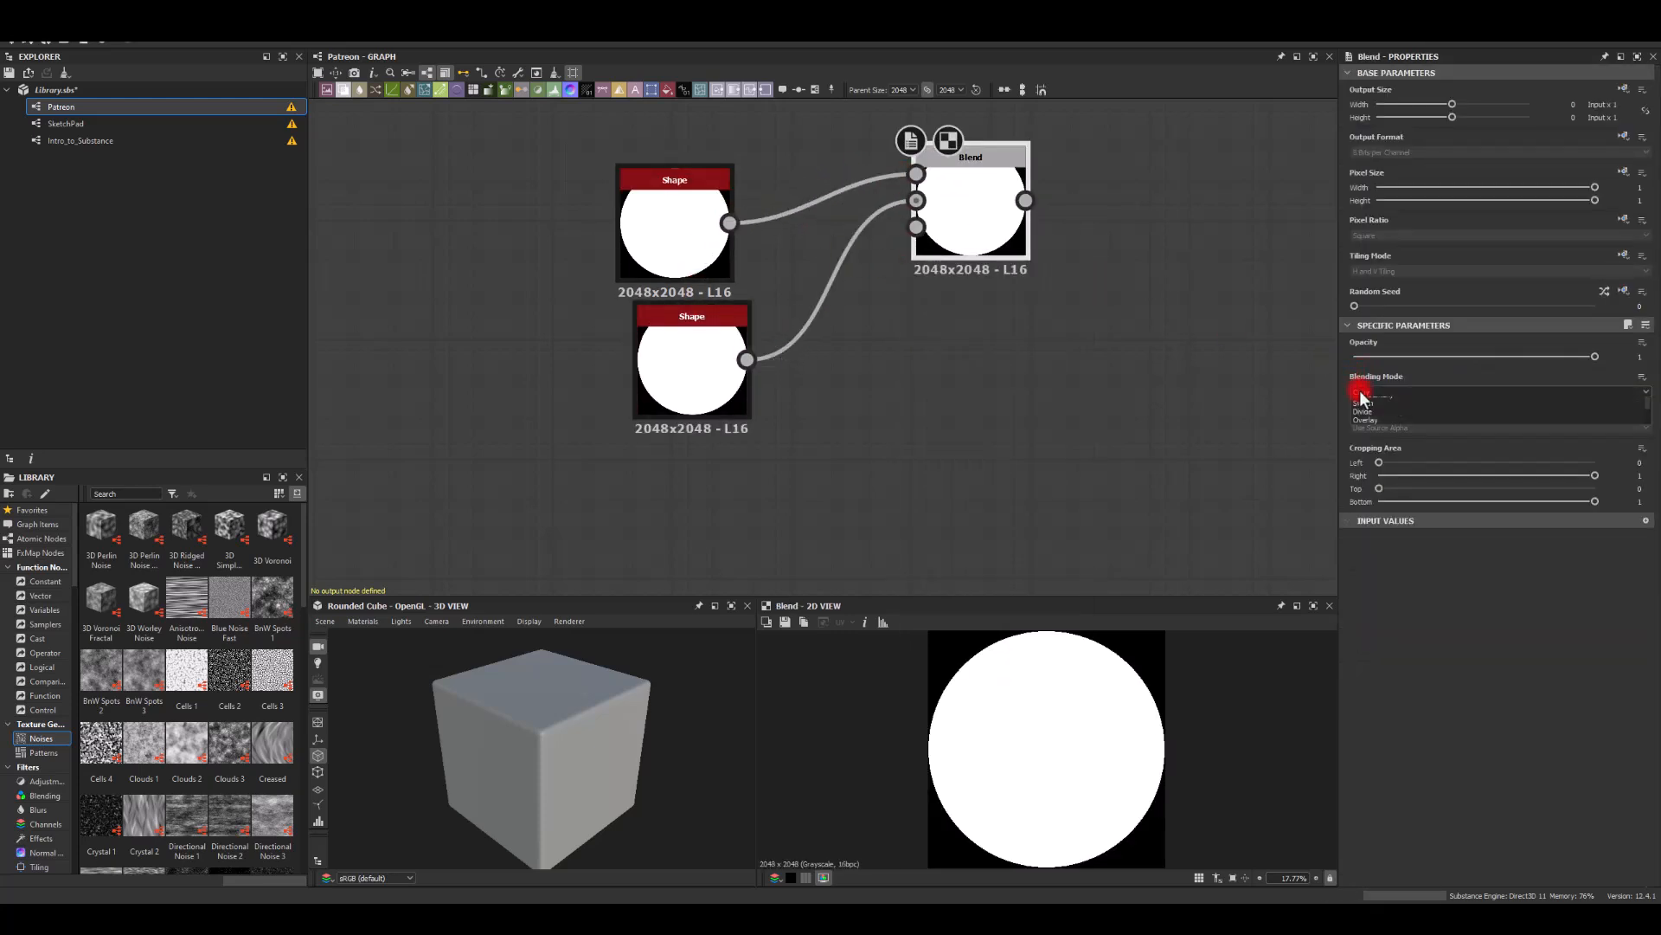
- Set the Blend node's blending mode to Subtract and place the node closer to the two shapes
left_click(1360, 394)
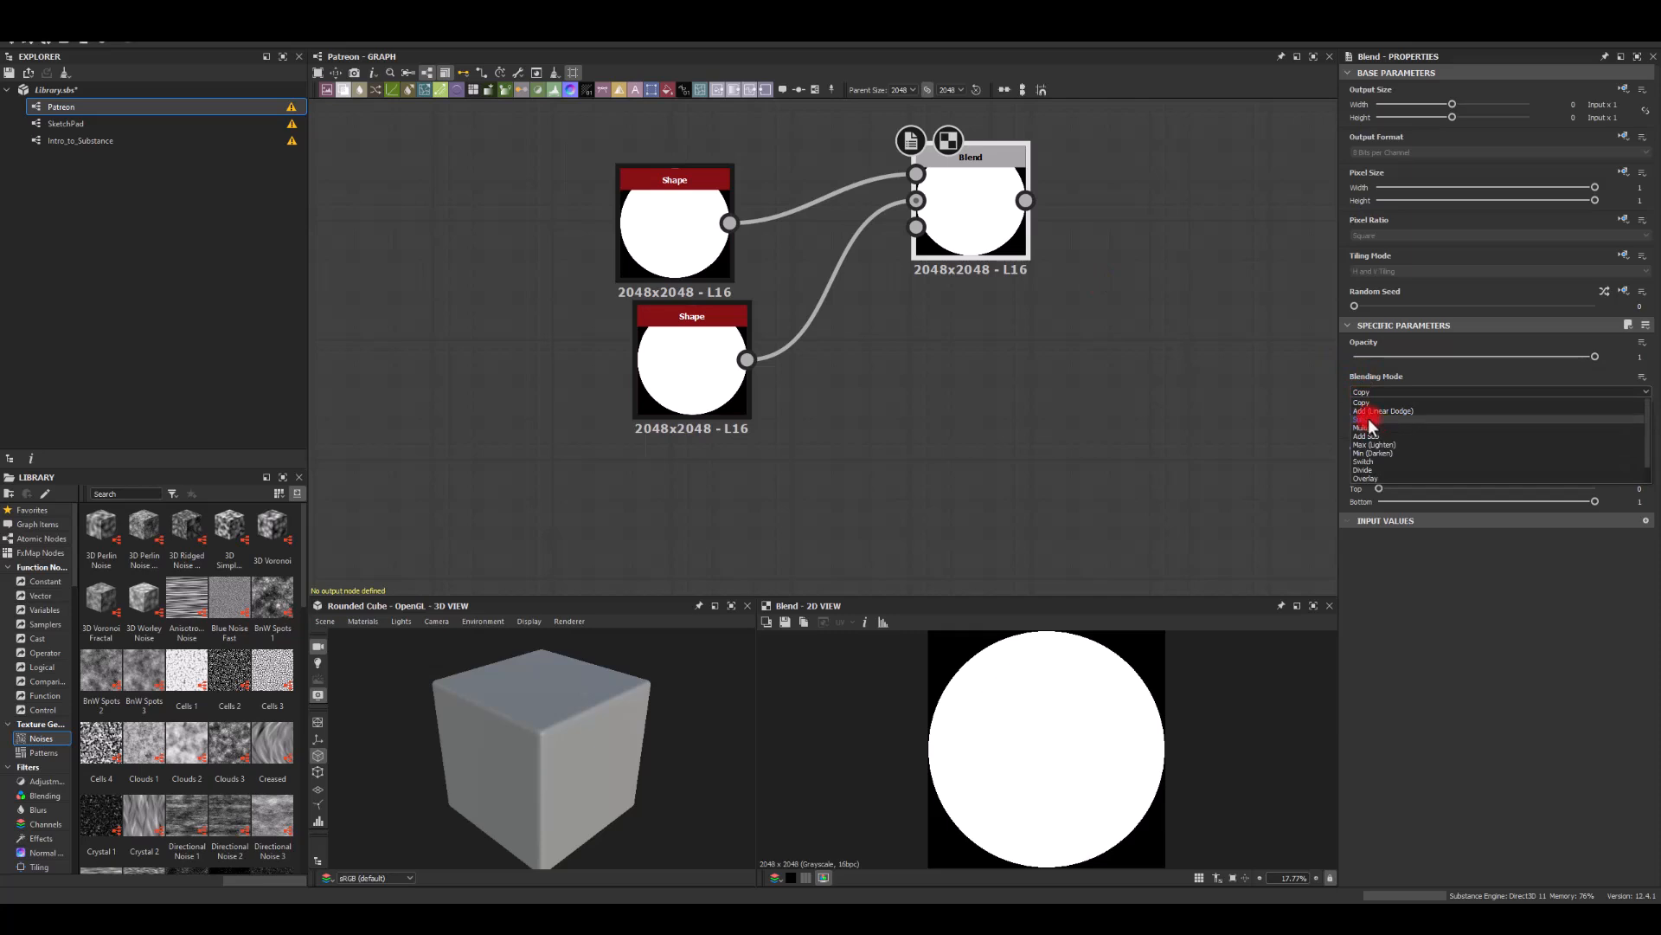
left_click(1368, 422)
left_click_drag(993, 219, 957, 294)
- Form a ring by setting the upper disc's scale to 0.45 and the lower disc's scale to 0.75
left_click(662, 370)
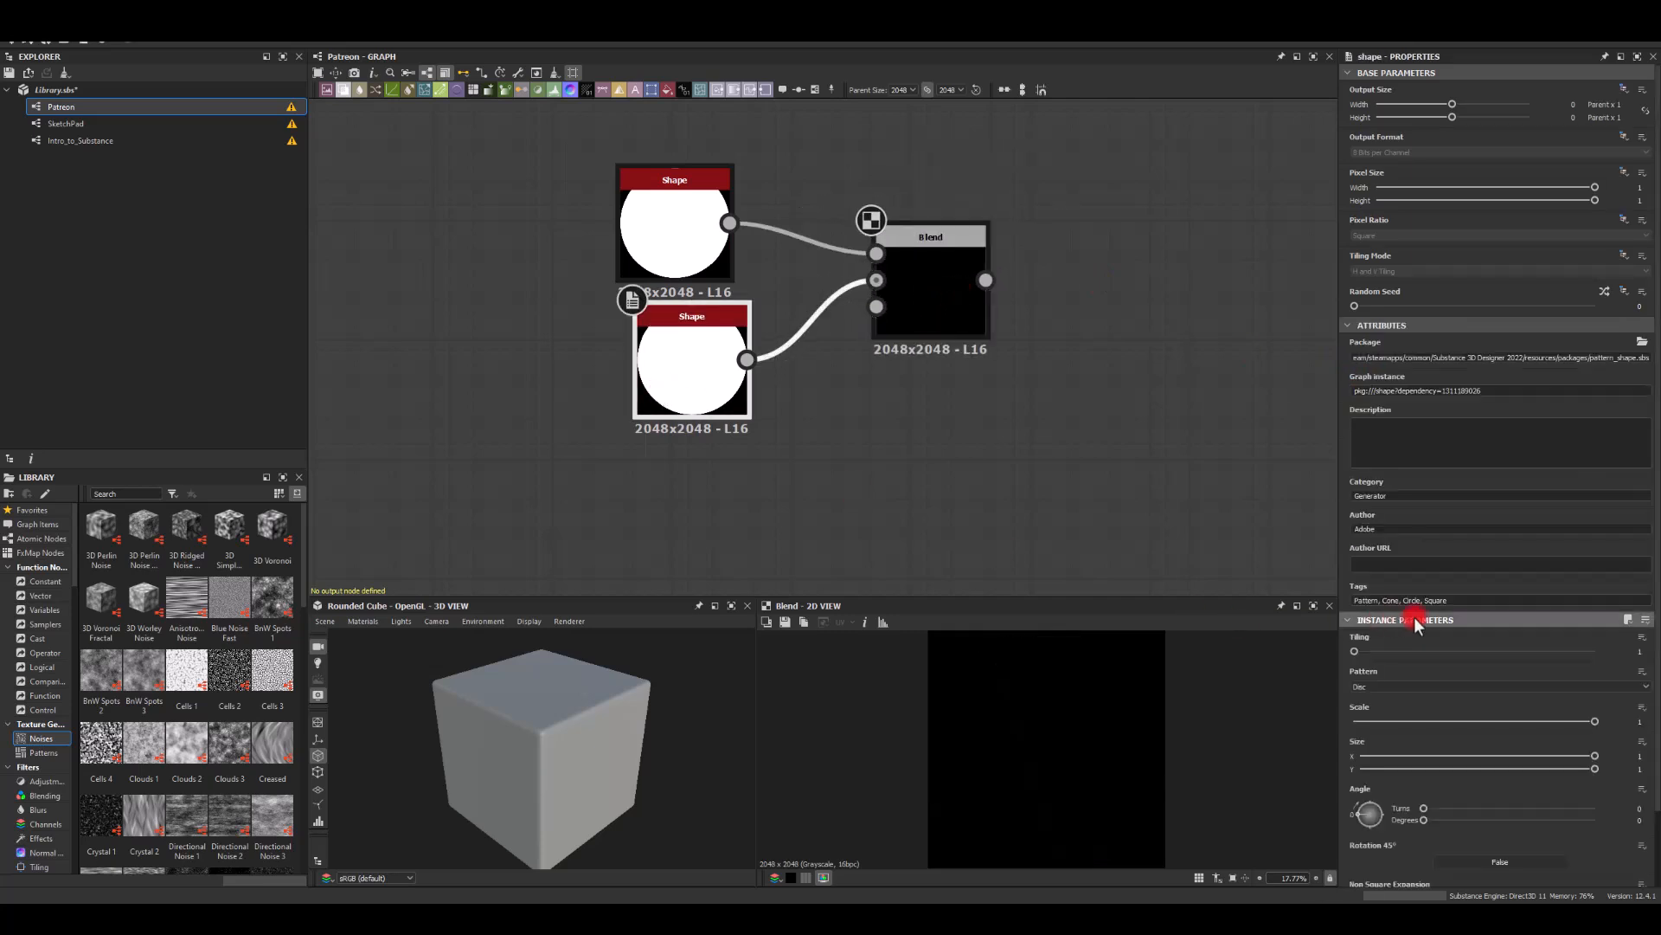
left_click_drag(1587, 721, 1463, 740)
left_click(598, 223)
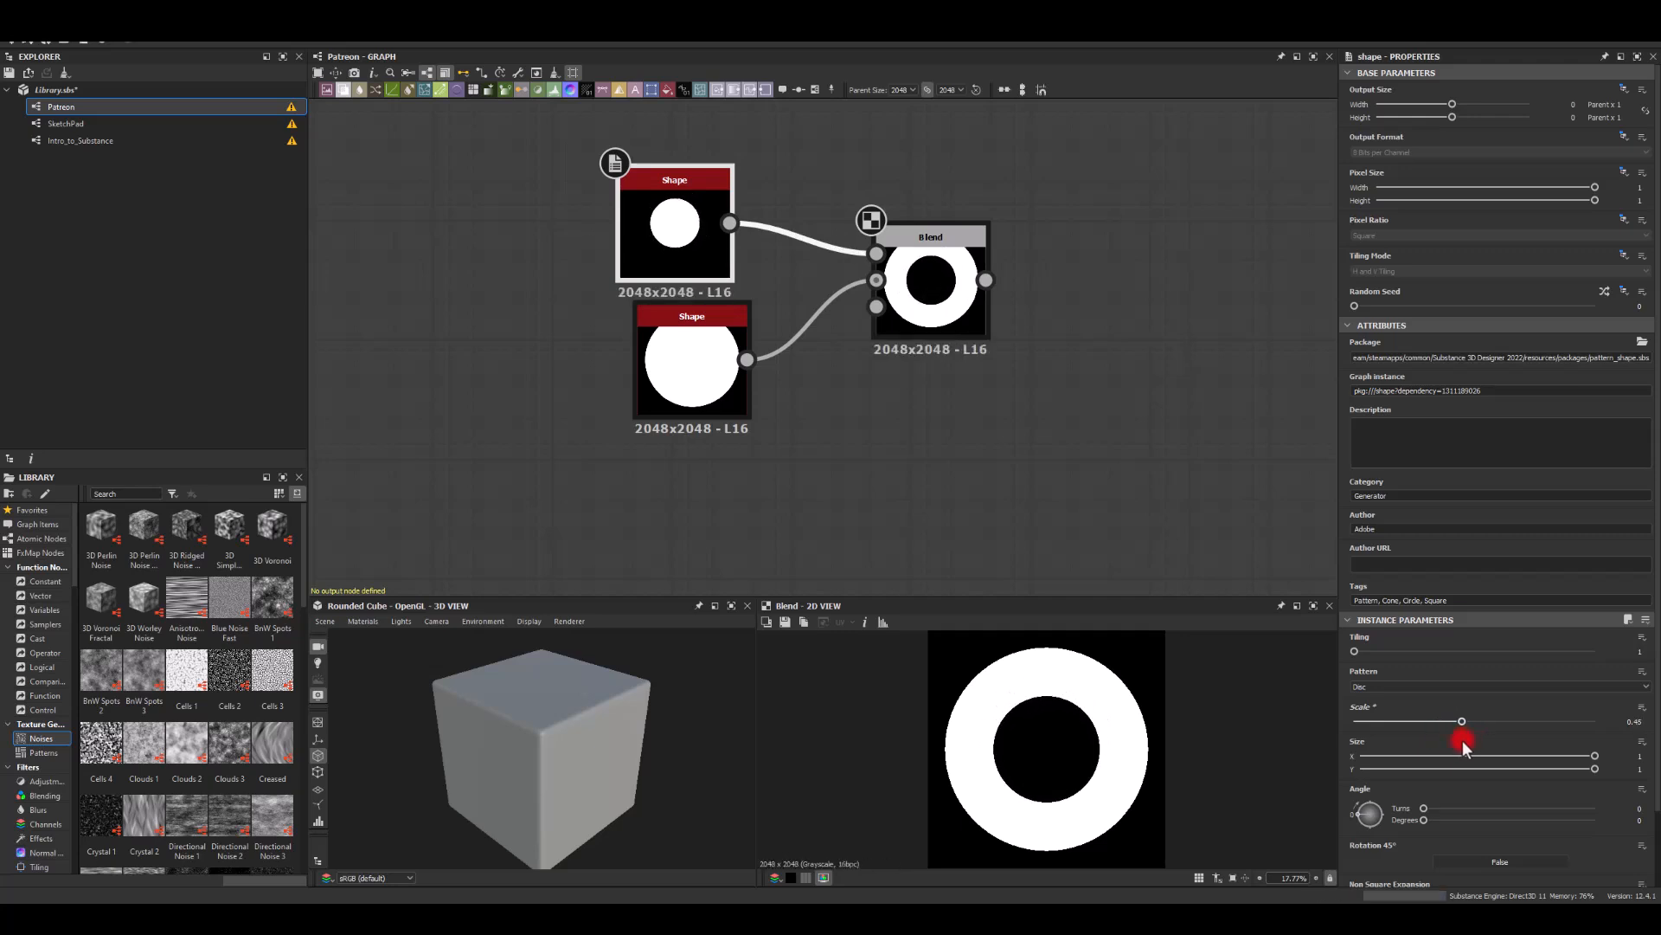
left_click(680, 367)
left_click_drag(1562, 729, 1172, 723)
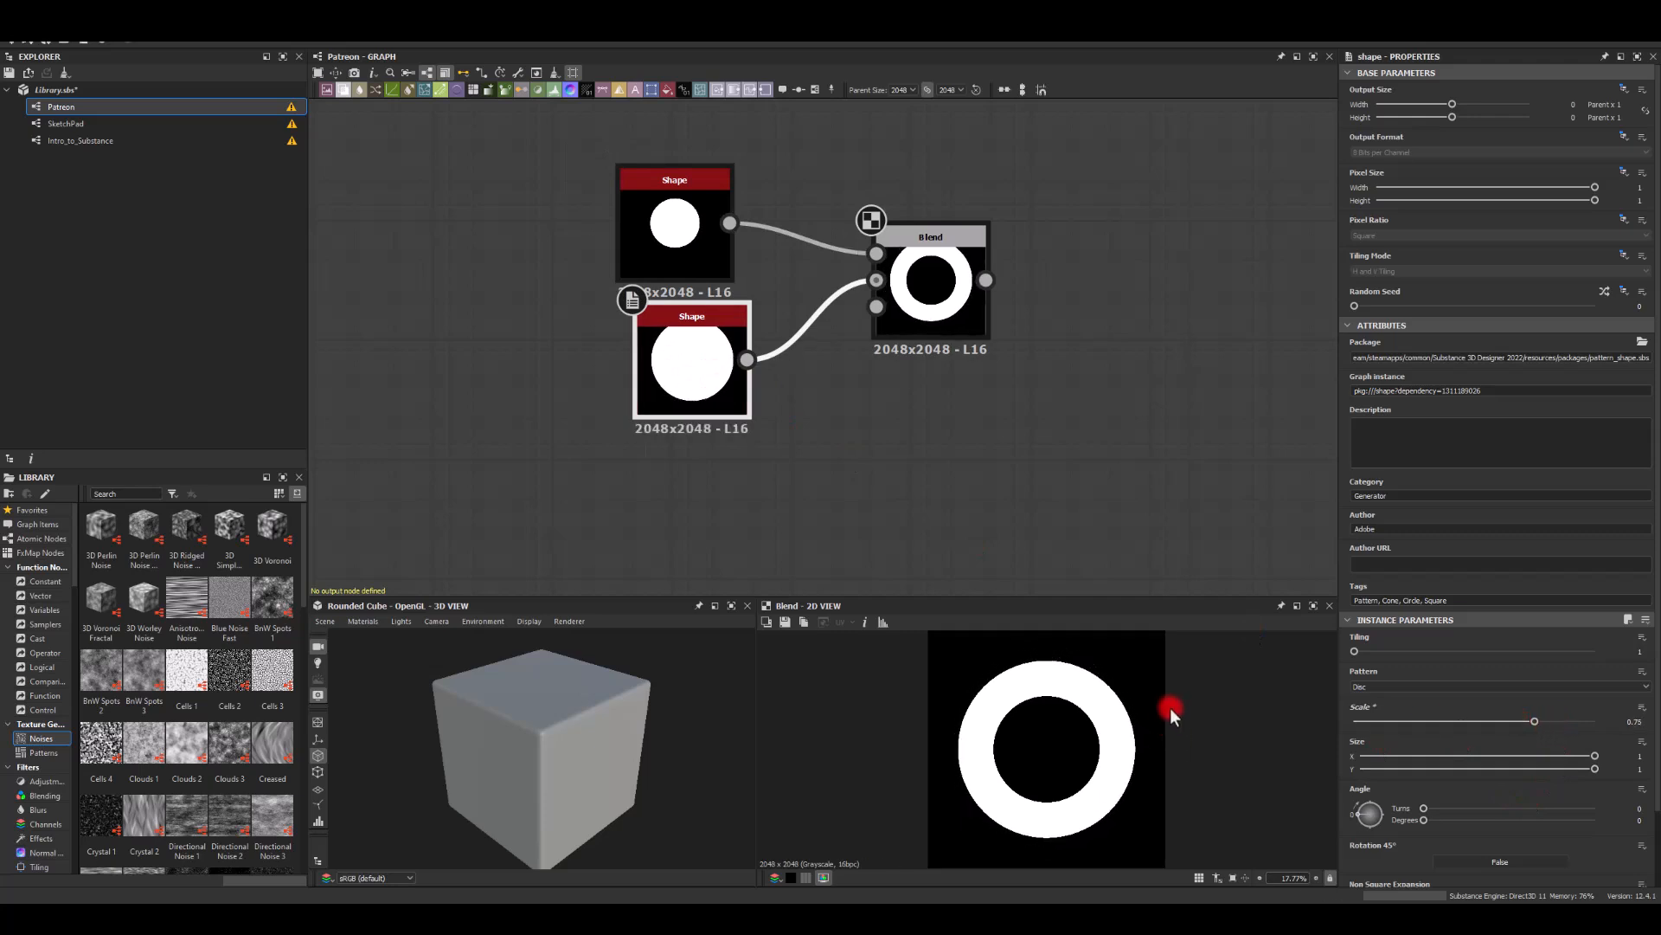
- Shift the lower Shape node slightly outward and add a second Blend node with the ring as its background
middle_click_drag(1077, 414, 774, 515)
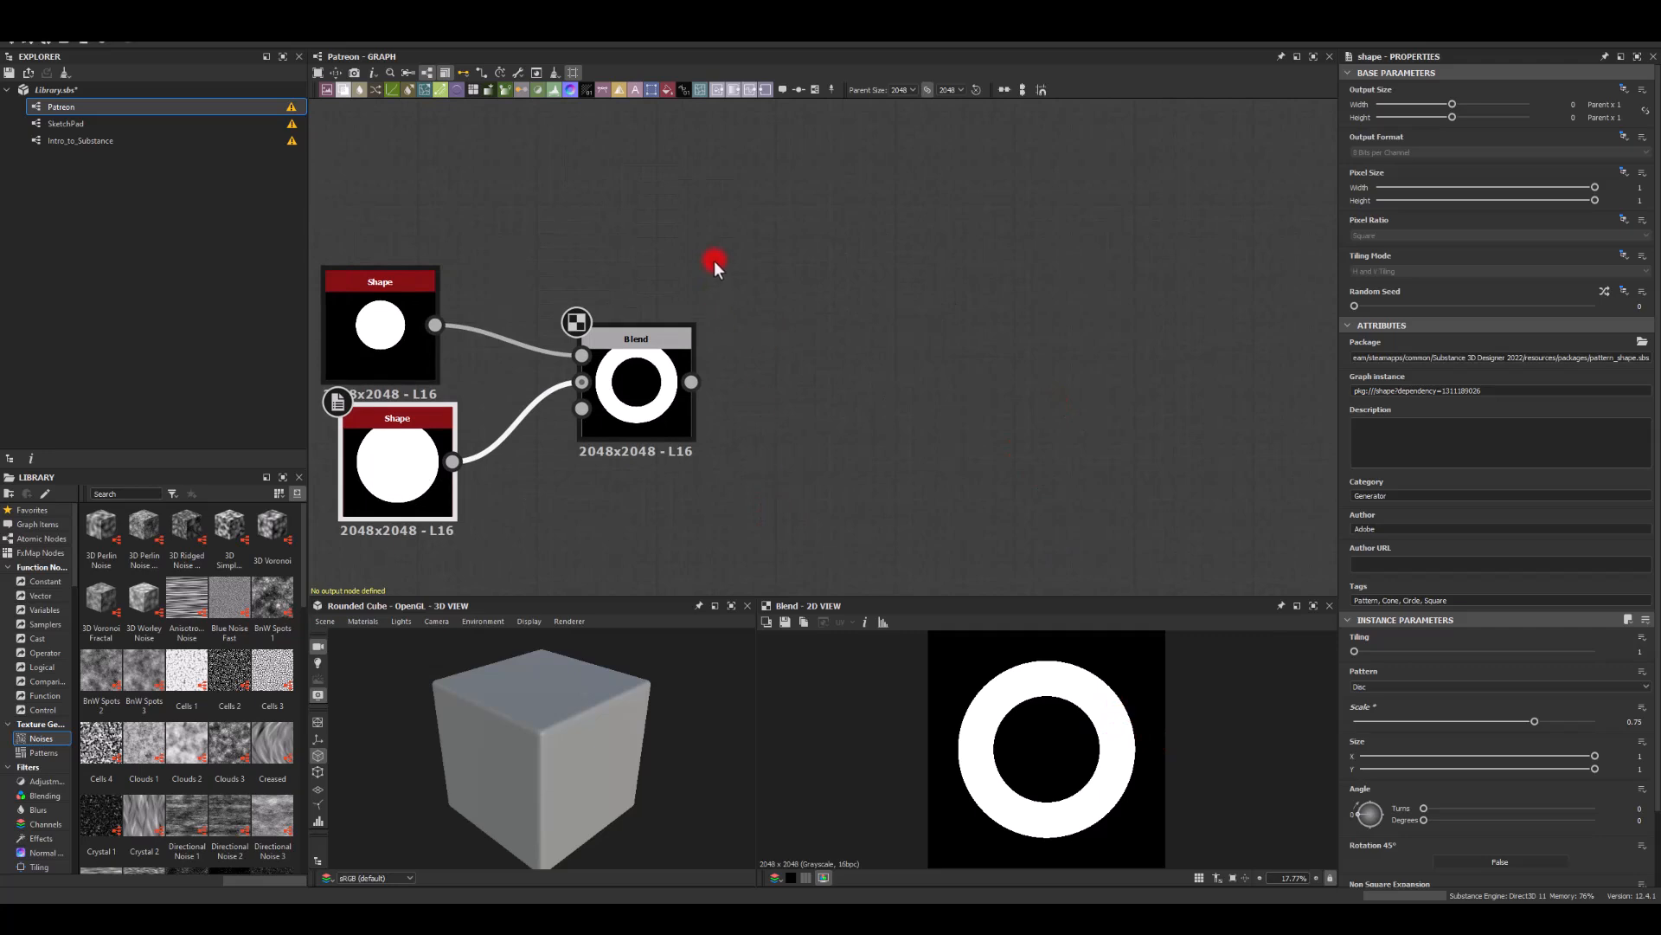
middle_click_drag(726, 442, 783, 307)
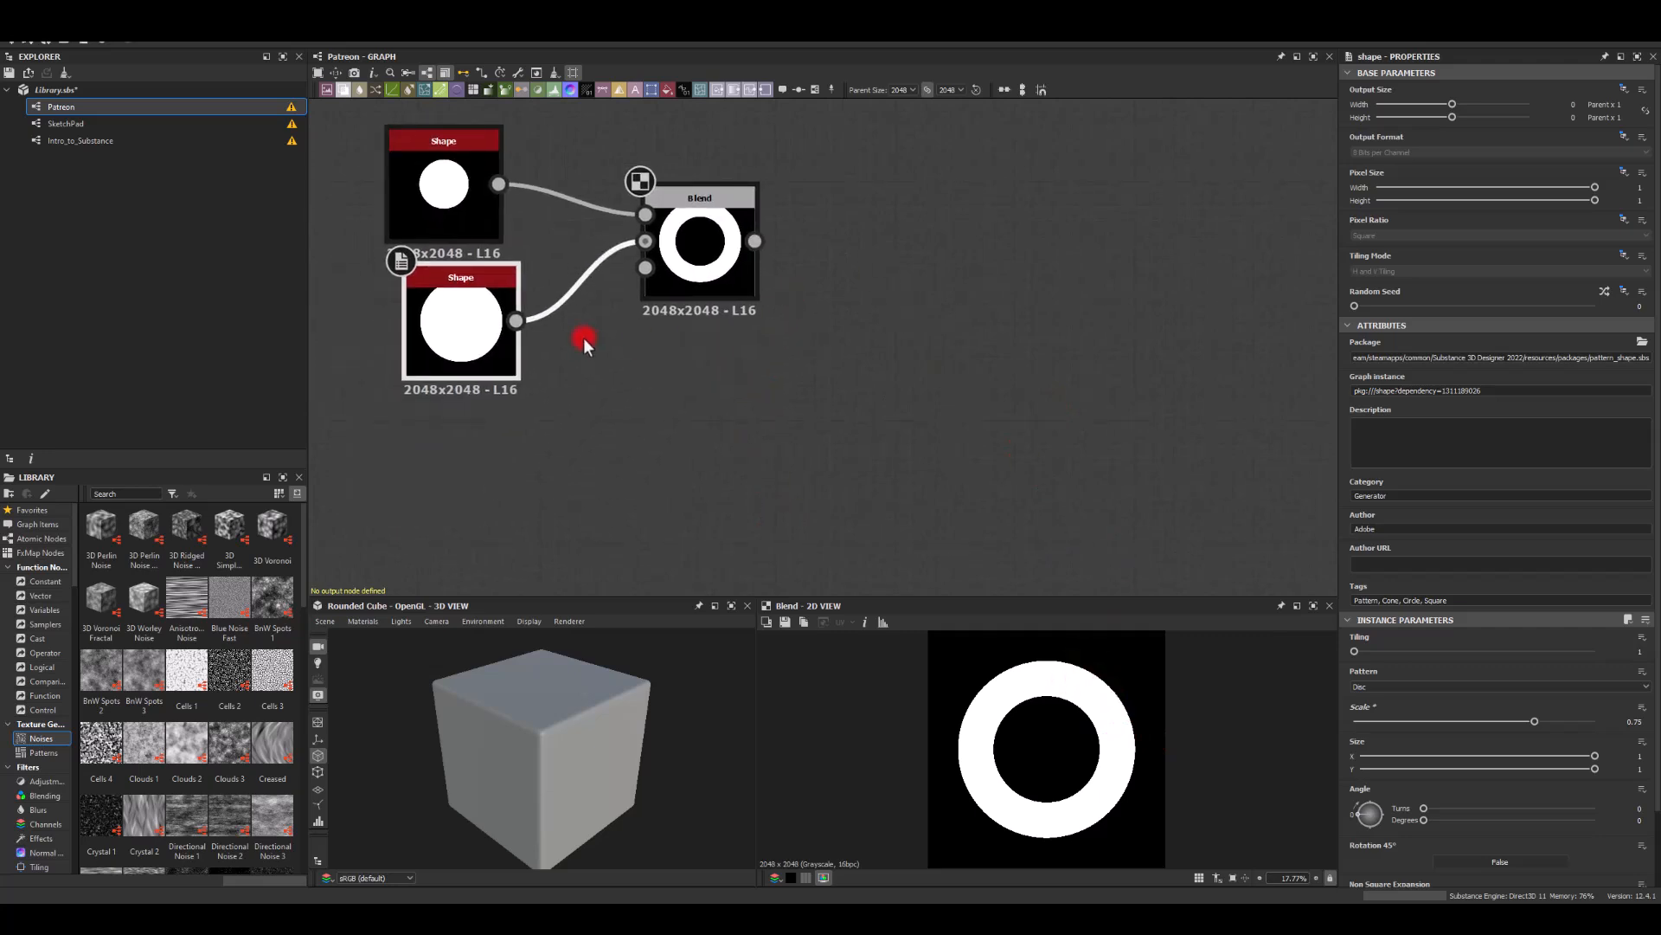
left_click_drag(458, 329, 422, 340)
middle_click_drag(766, 359, 699, 361)
left_click_drag(688, 243, 831, 246)
type("bl")
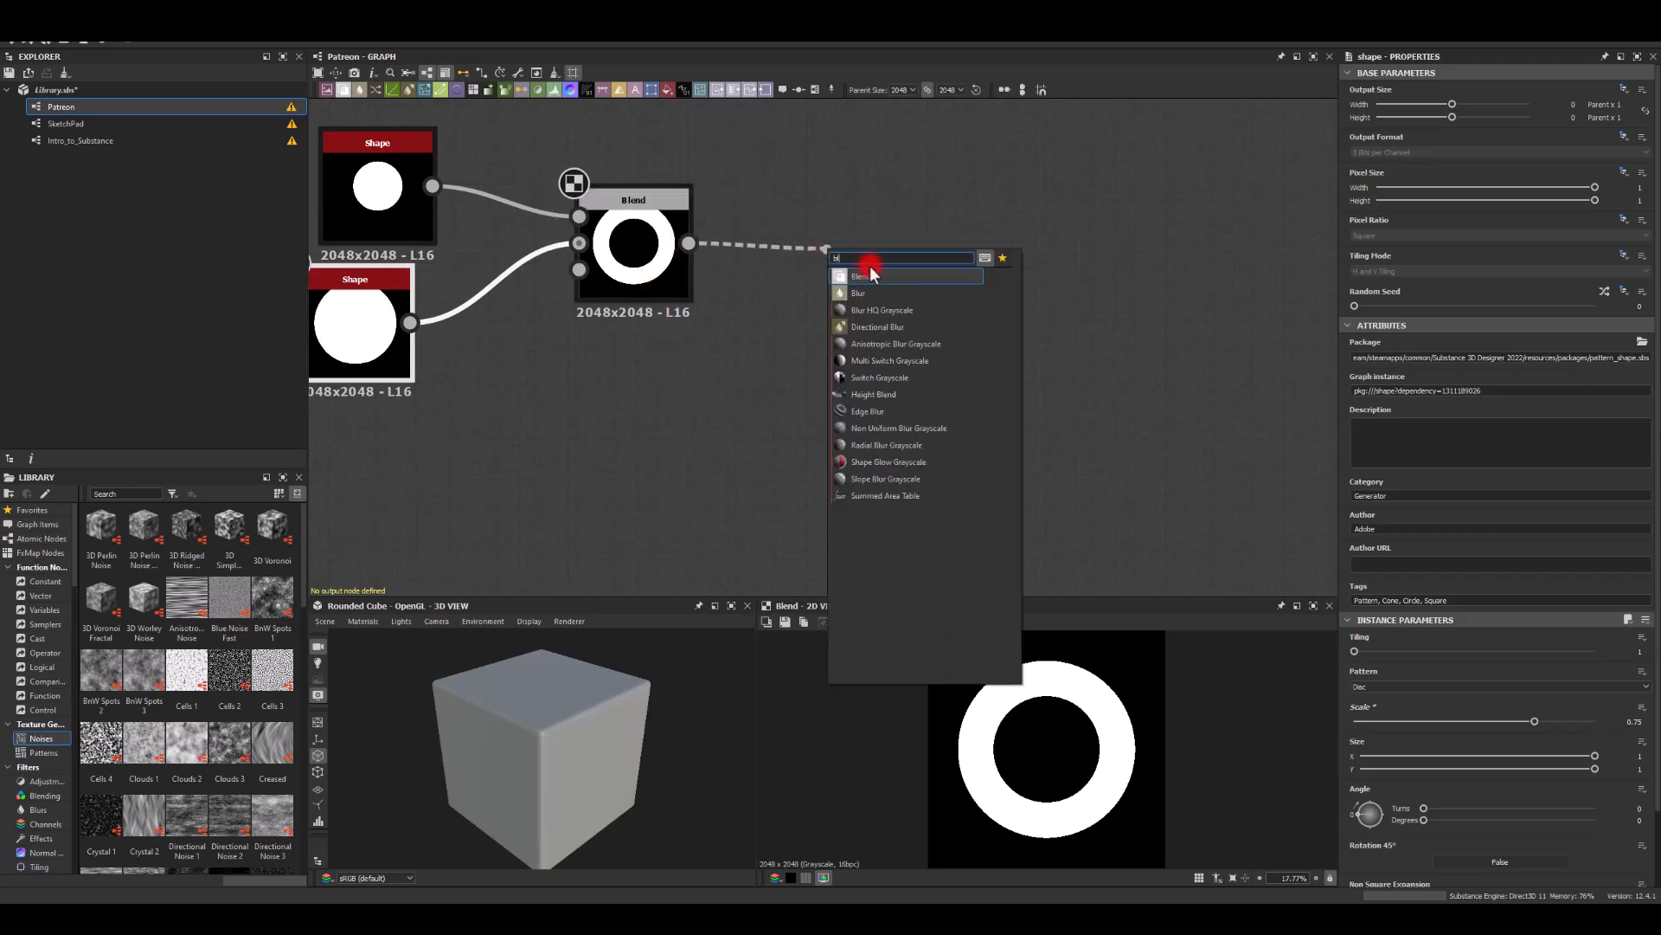
left_click(867, 277)
- Add a Clouds 2 noise node below the ring and connect it to the second Blend node's foreground
key("space")
type("clou")
left_click(563, 487)
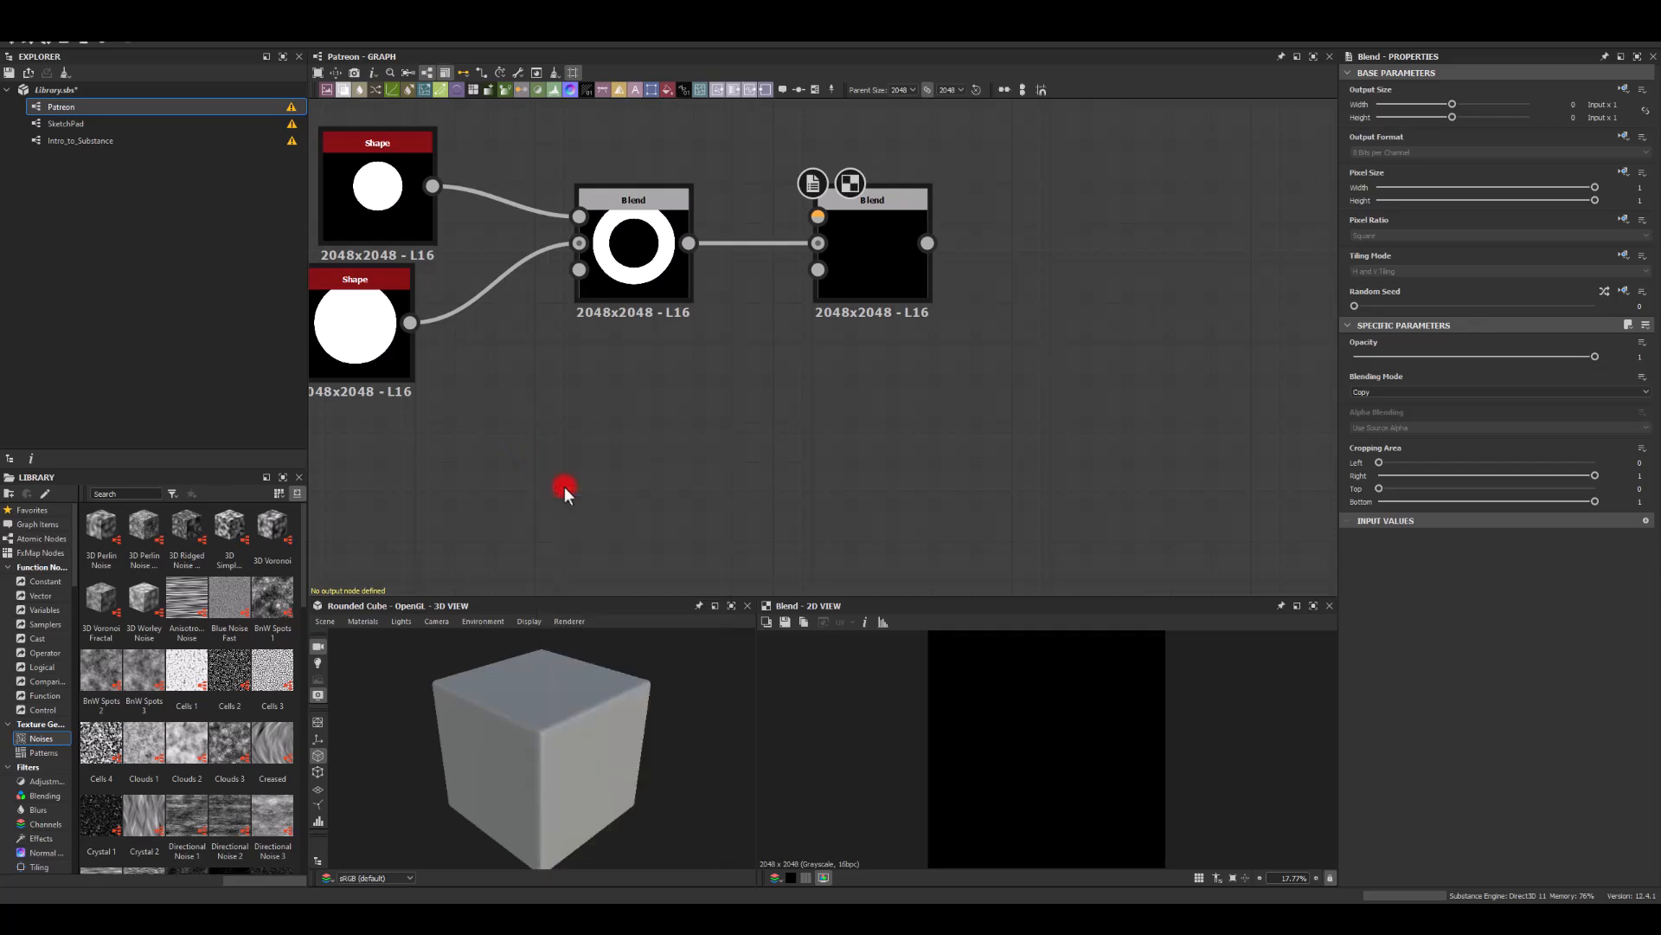
left_click_drag(583, 447, 653, 439)
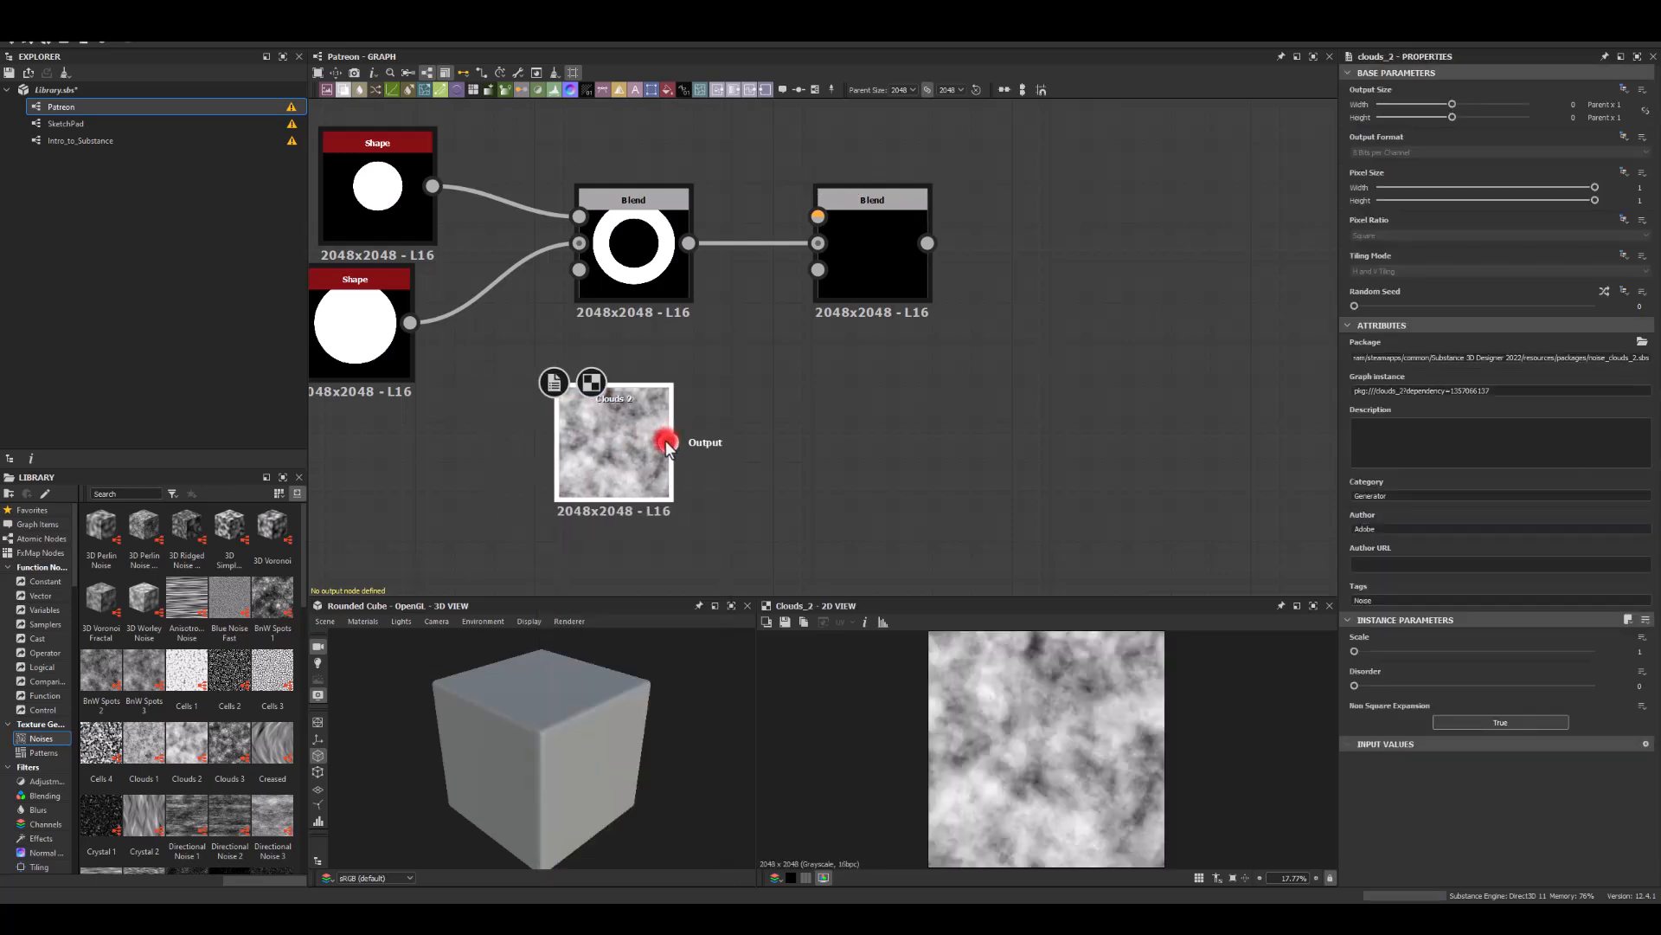
left_click_drag(809, 227, 815, 217)
- Set the second Blend node's blending mode to Multiply
left_click(861, 240)
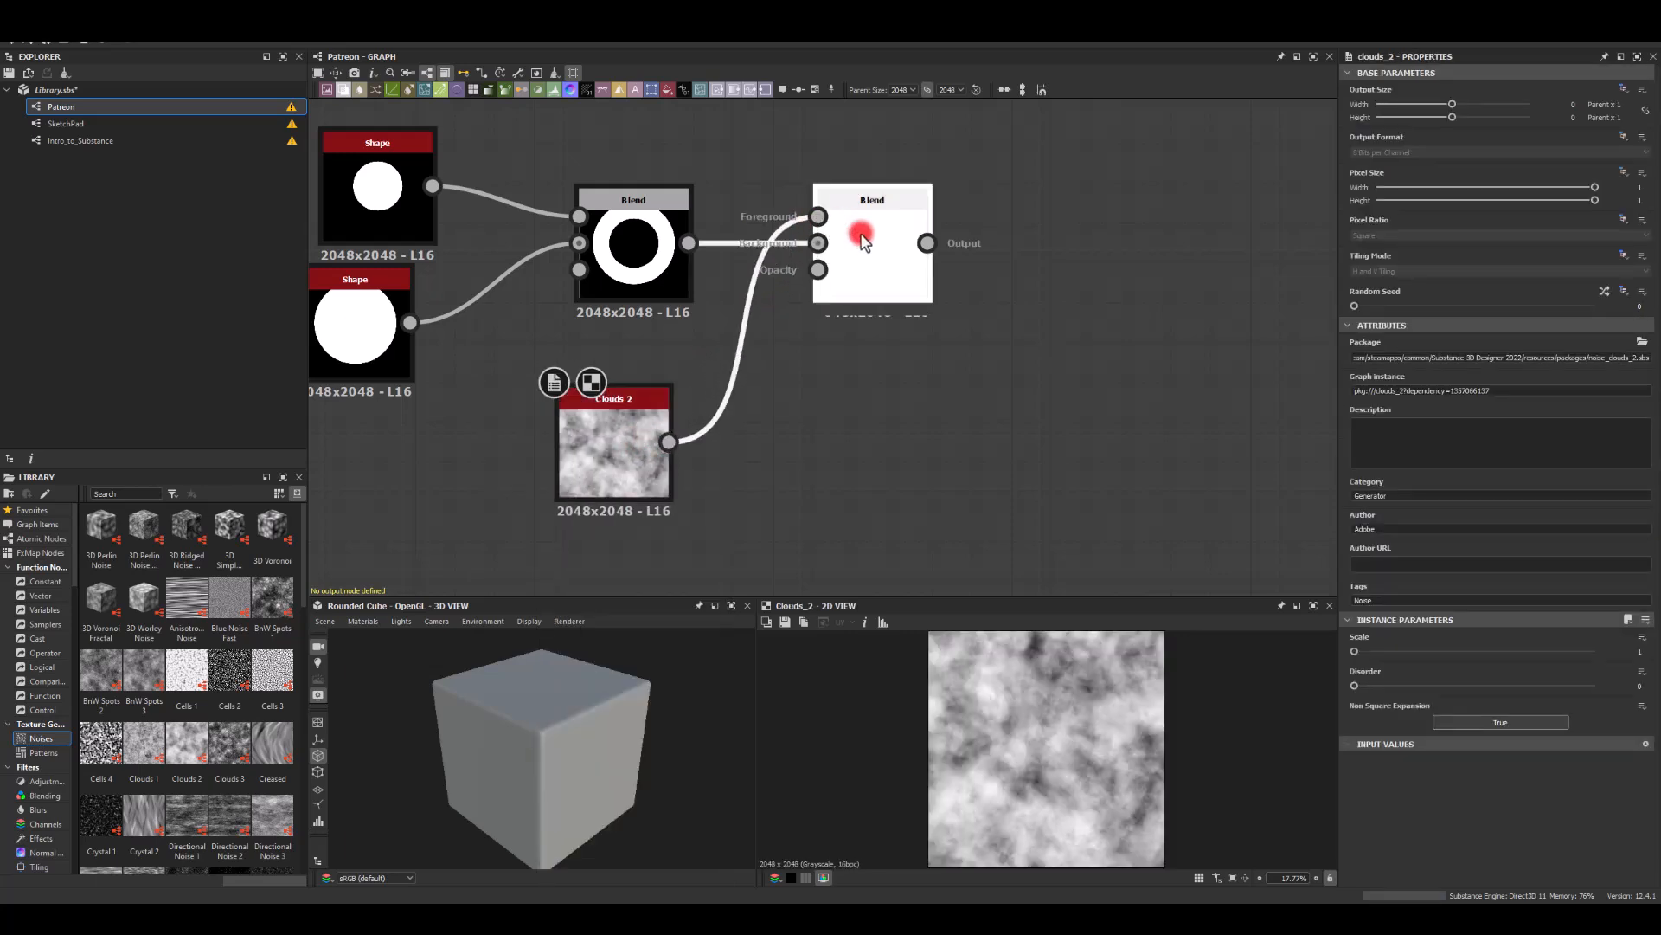
left_click(1371, 393)
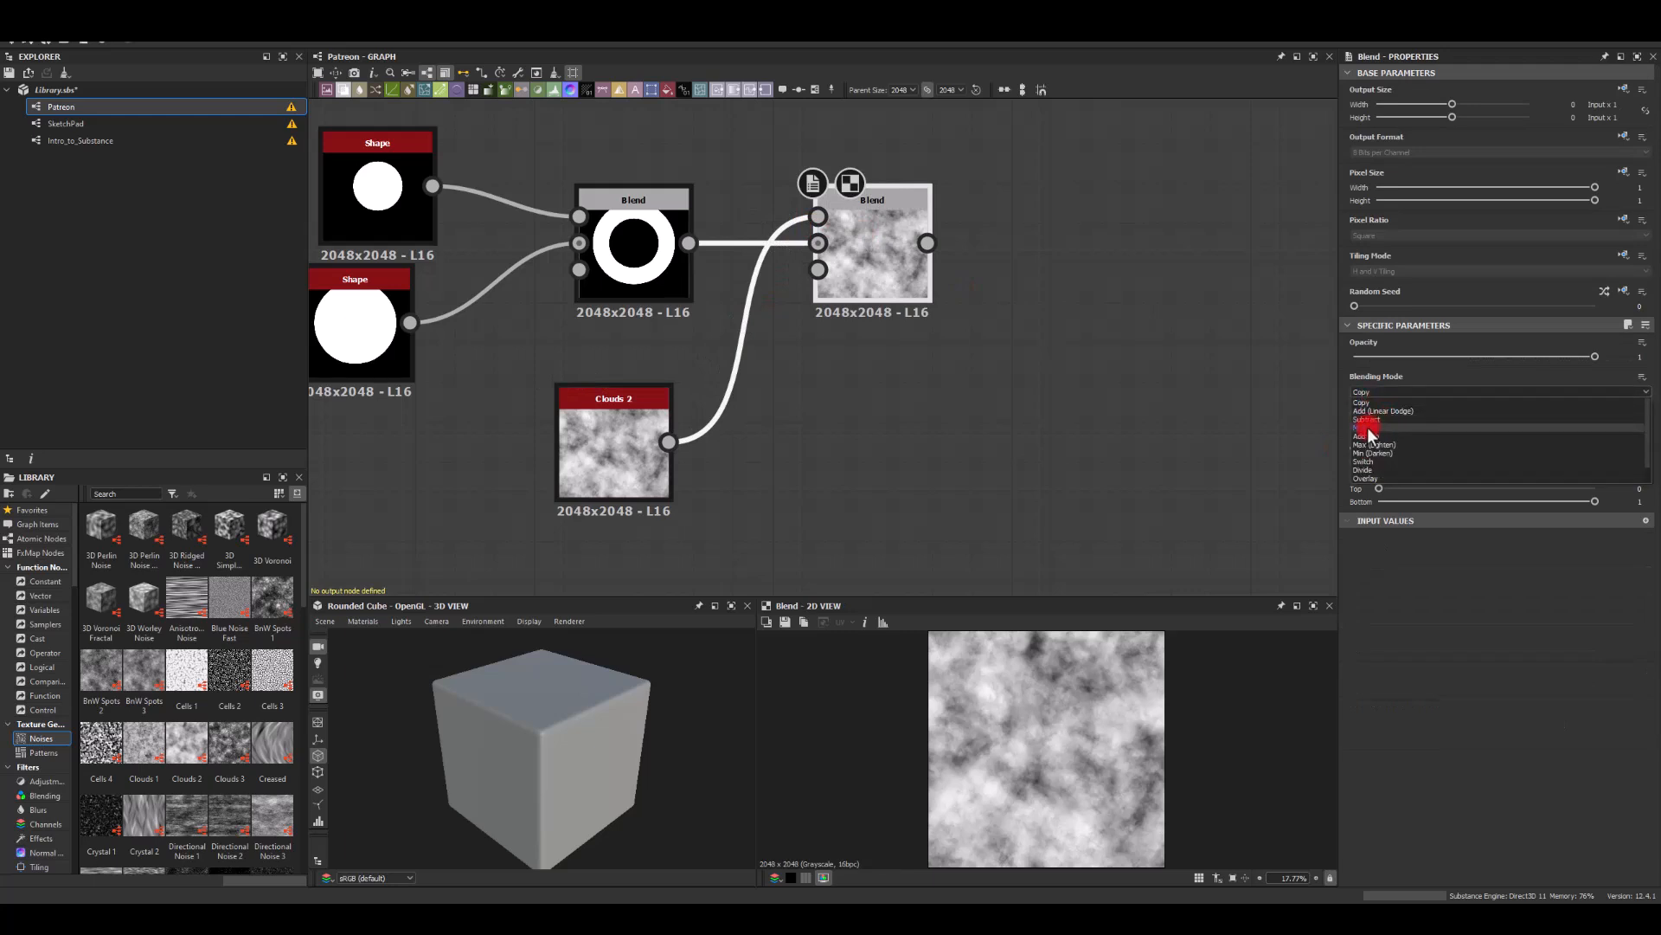
left_click(1367, 427)
- Add a Slope Blur Grayscale node fed by the cloud-textured ring through its grayscale input
middle_click_drag(1009, 423, 771, 345)
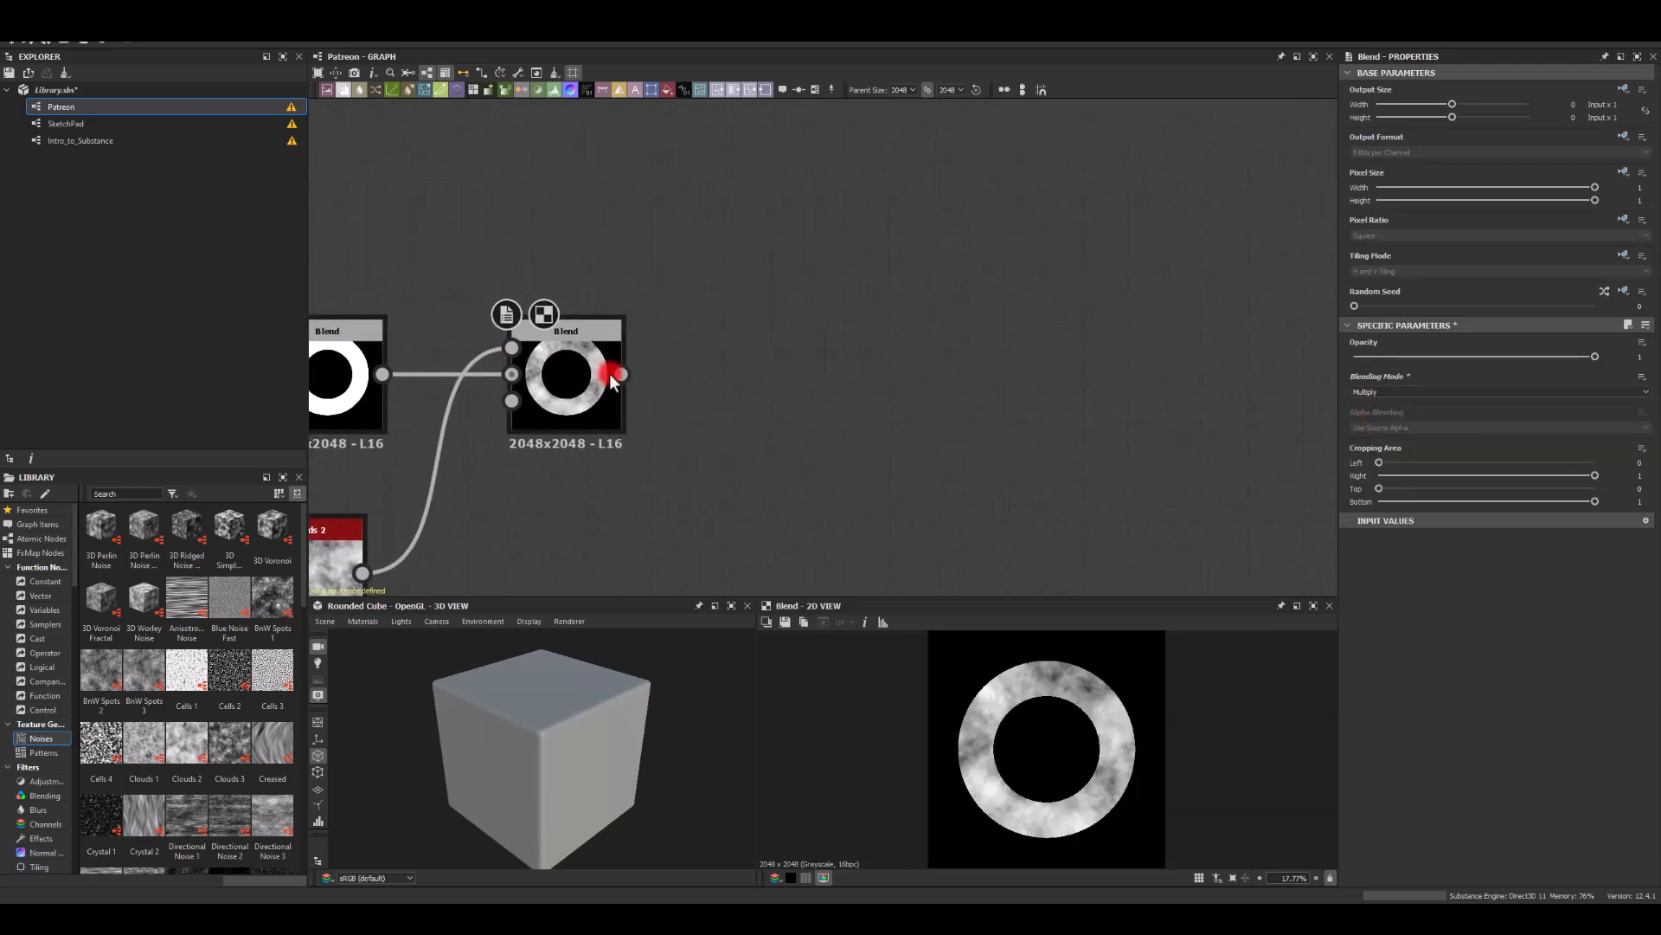
left_click_drag(940, 360, 781, 464)
type("slo")
key("Return")
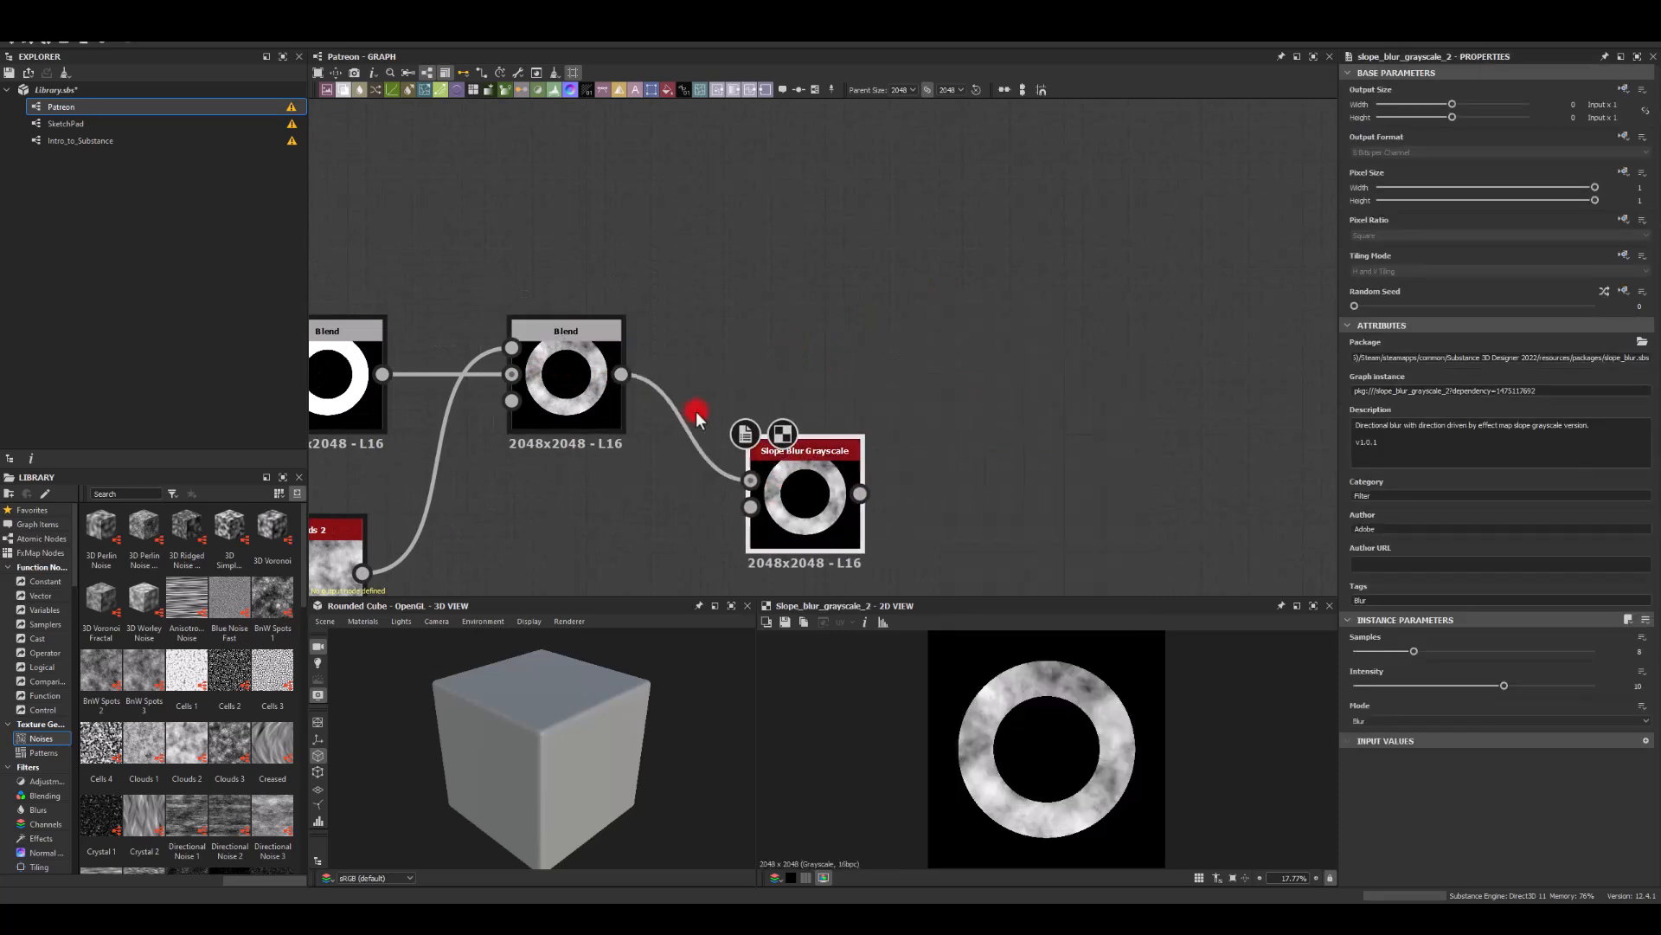
- Add a Shape node below the cloud-textured ring's Blend node and set its pattern to Paraboloid
middle_click_drag(710, 332, 735, 173)
key("space")
type("shape")
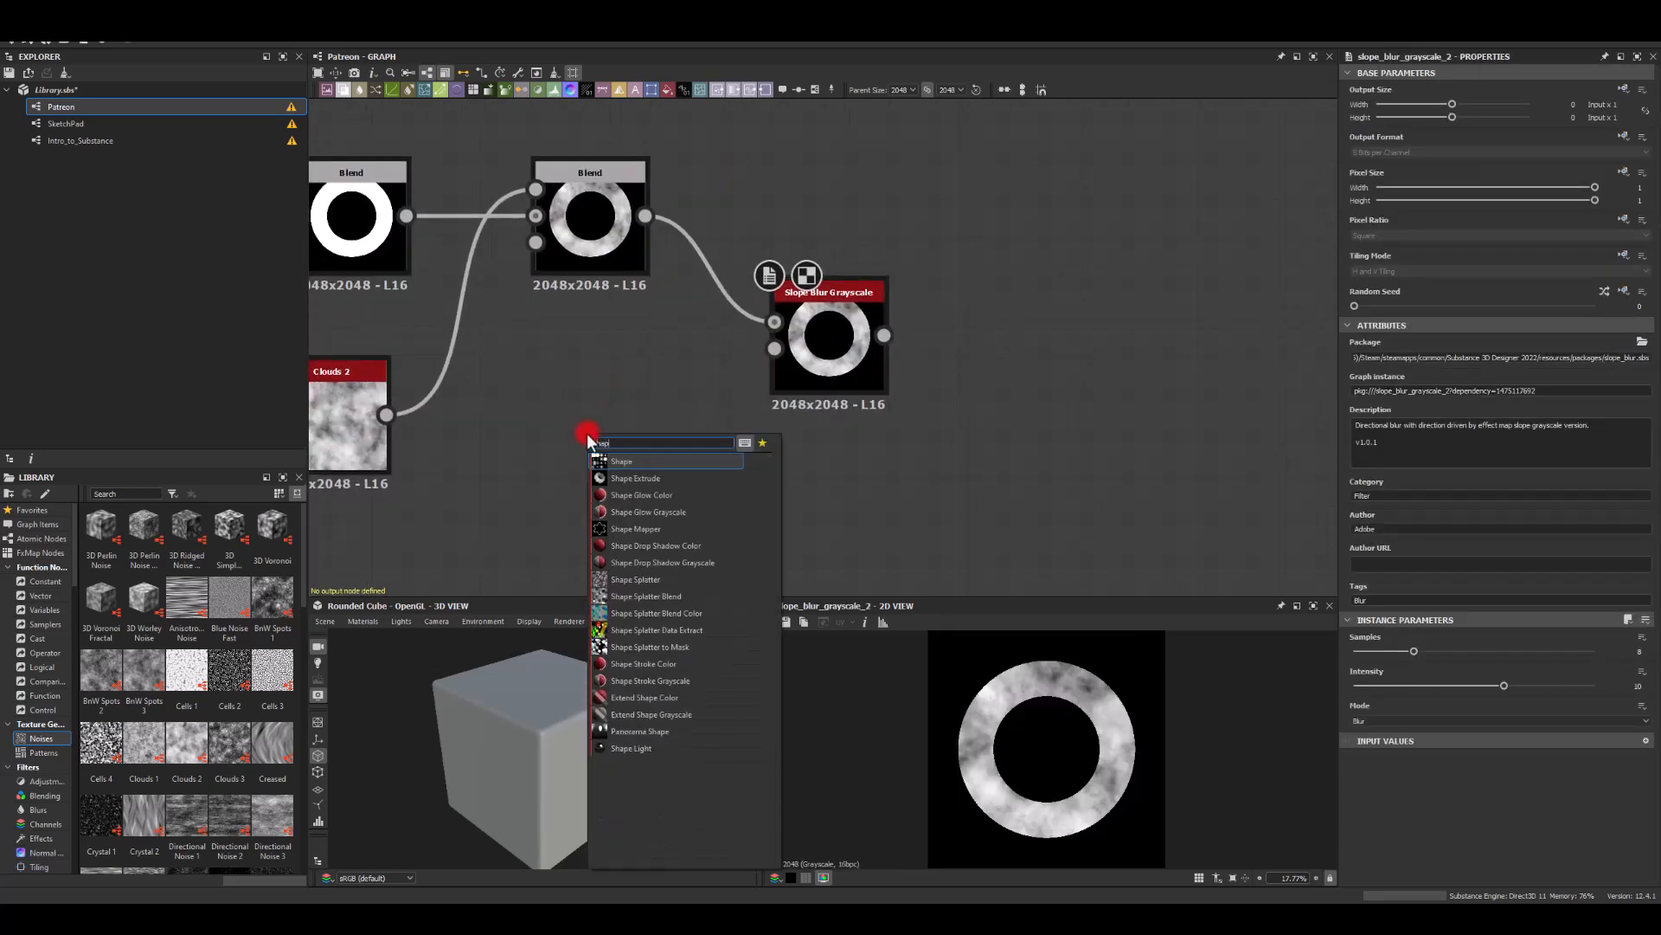
left_click(609, 465)
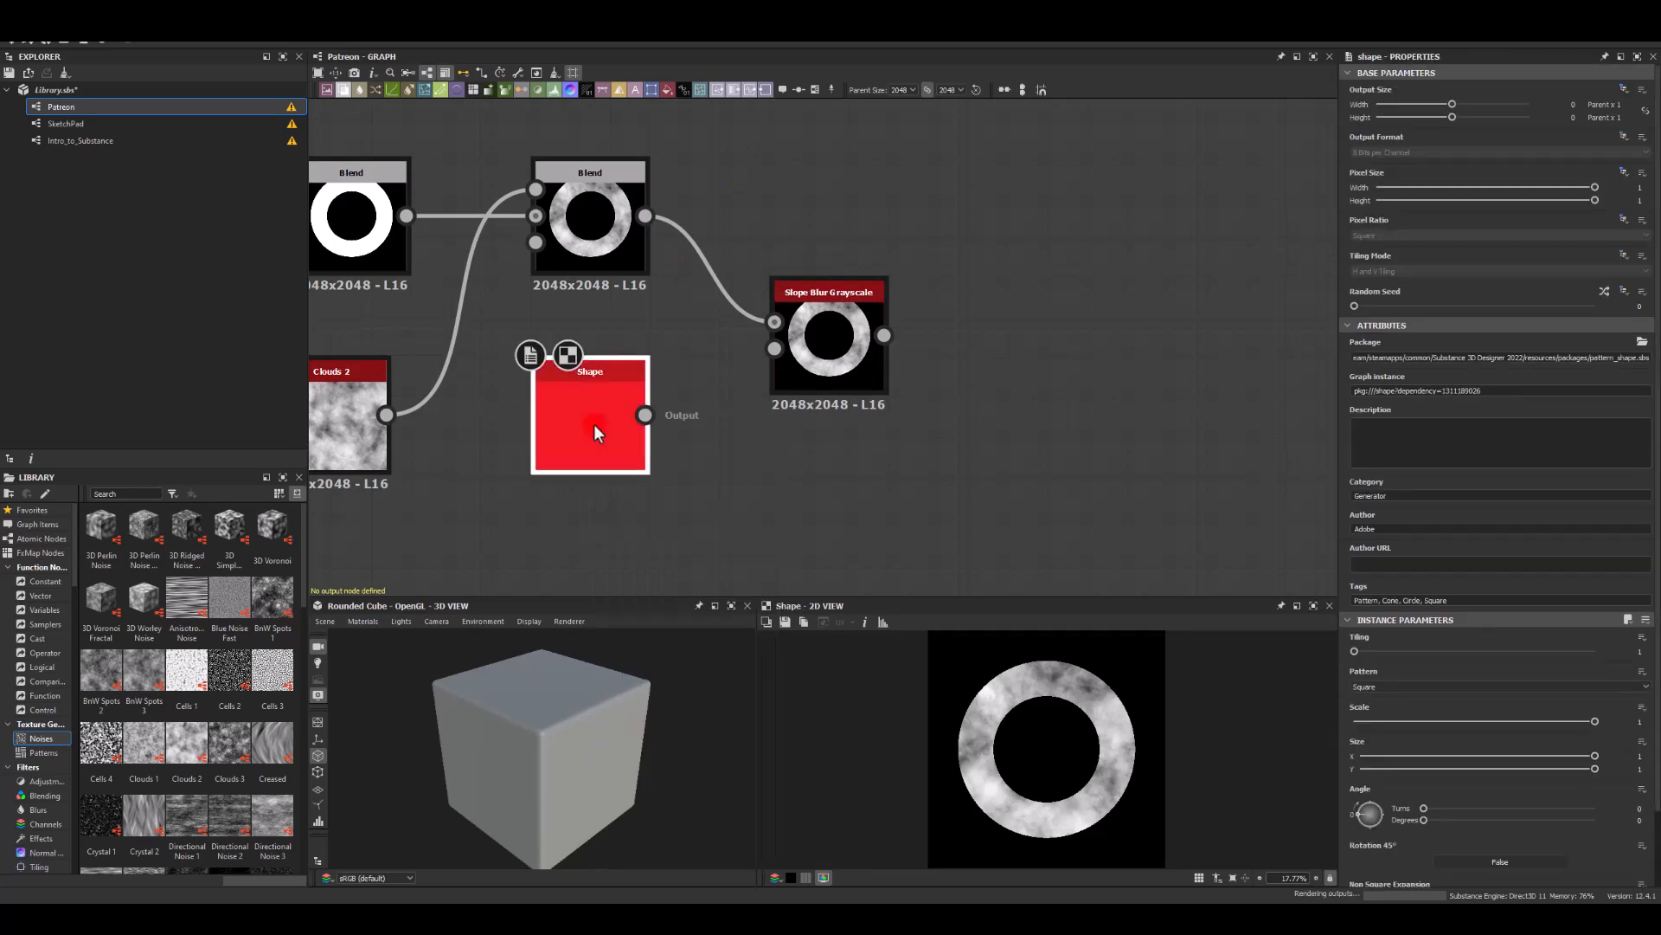
left_click(1392, 686)
left_click(1374, 714)
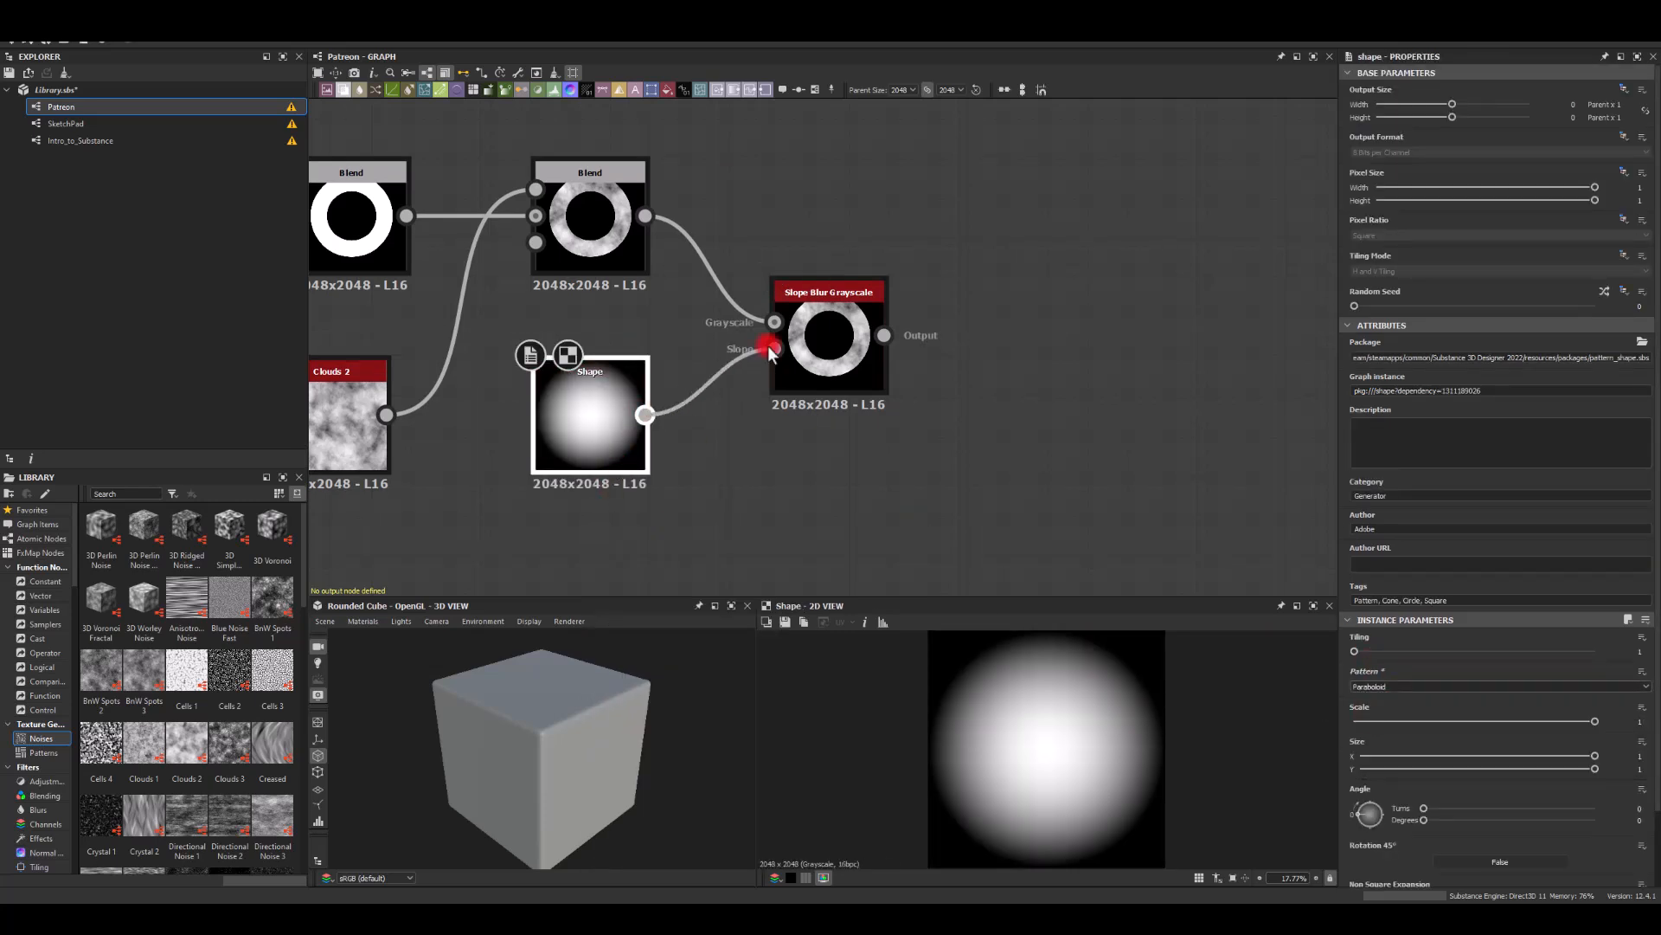
- Set the Slope Blur Grayscale node's samples to 32 and its intensity to 14.71
left_click(826, 334)
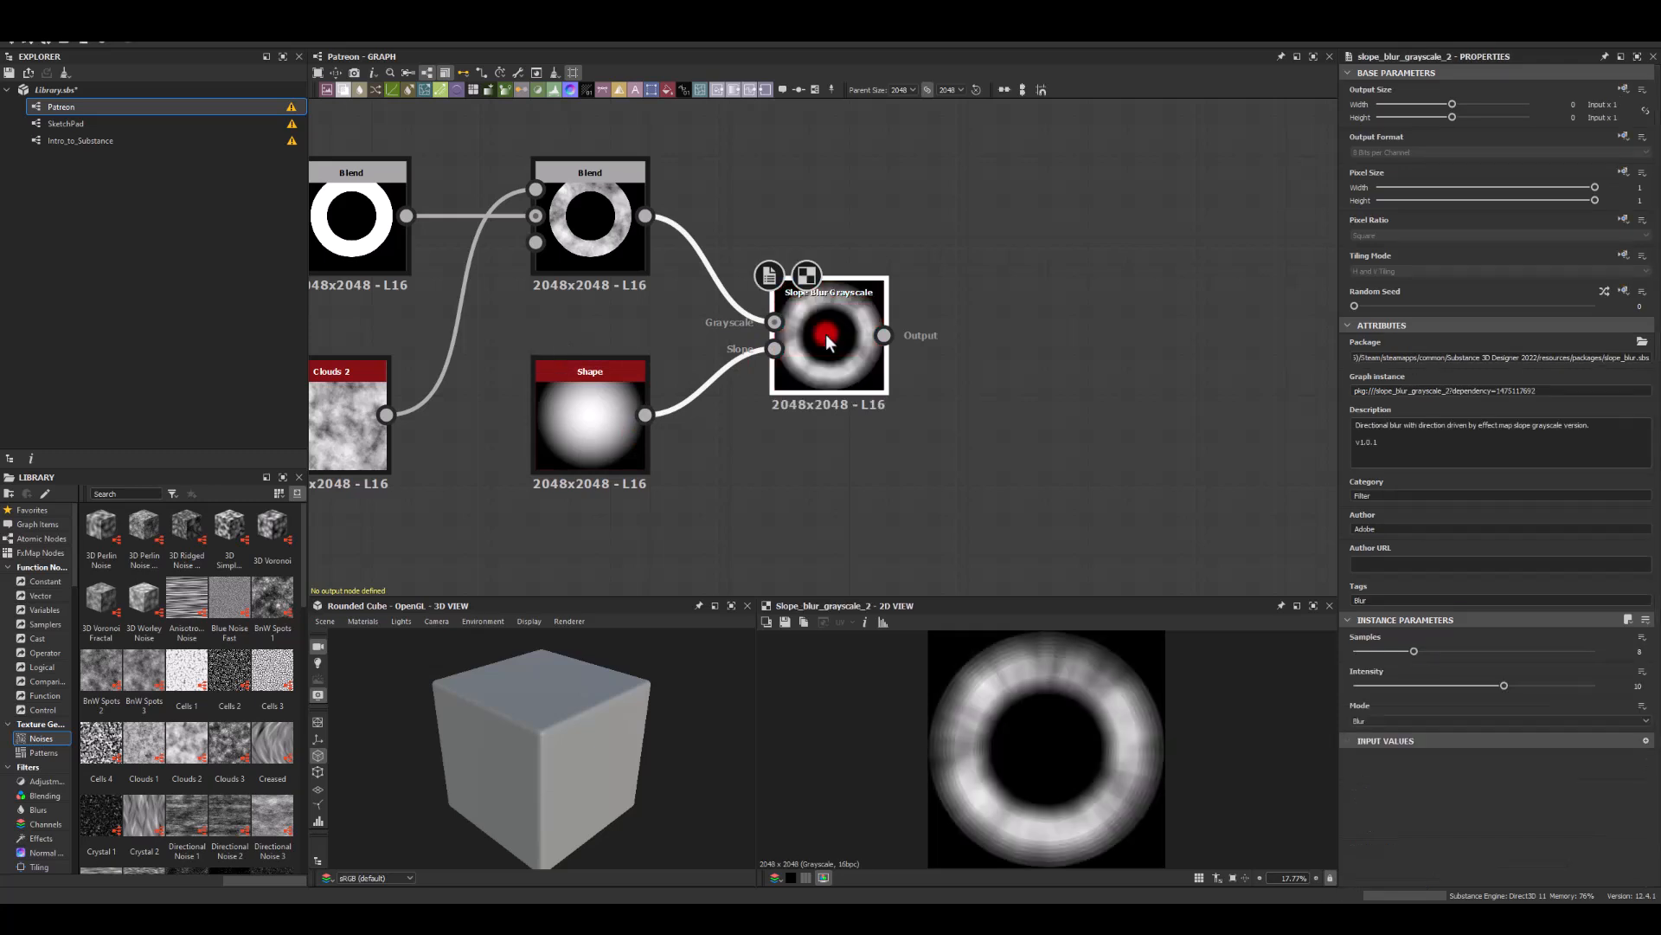
left_click_drag(1550, 665, 1595, 664)
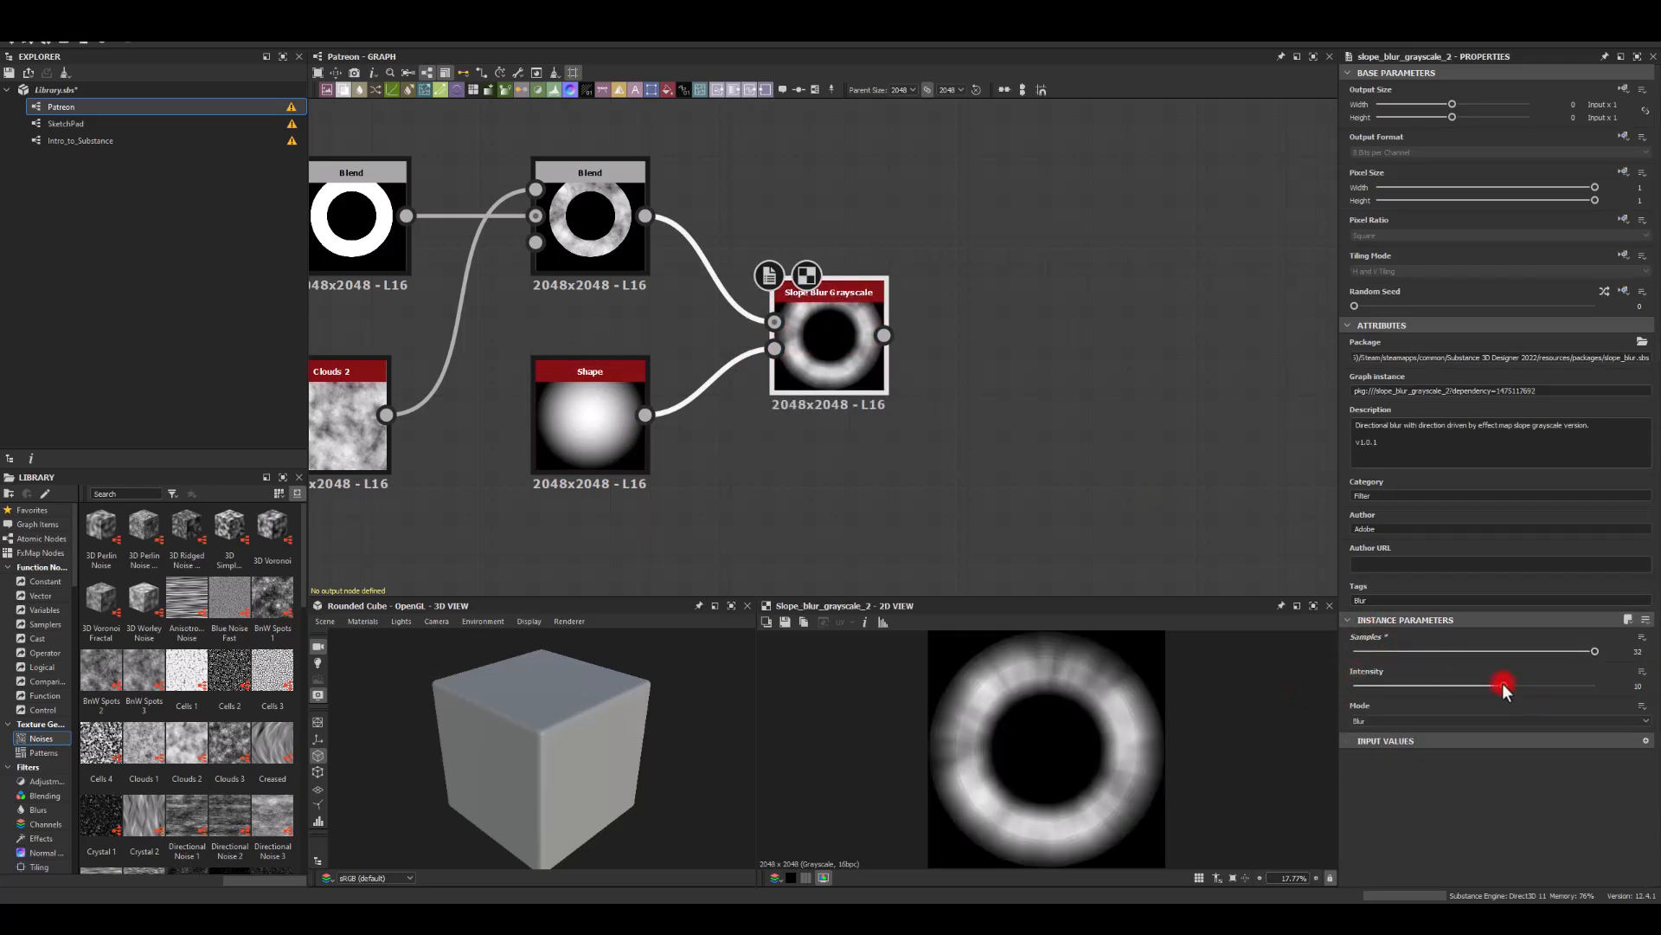
left_click_drag(1483, 683, 1496, 685)
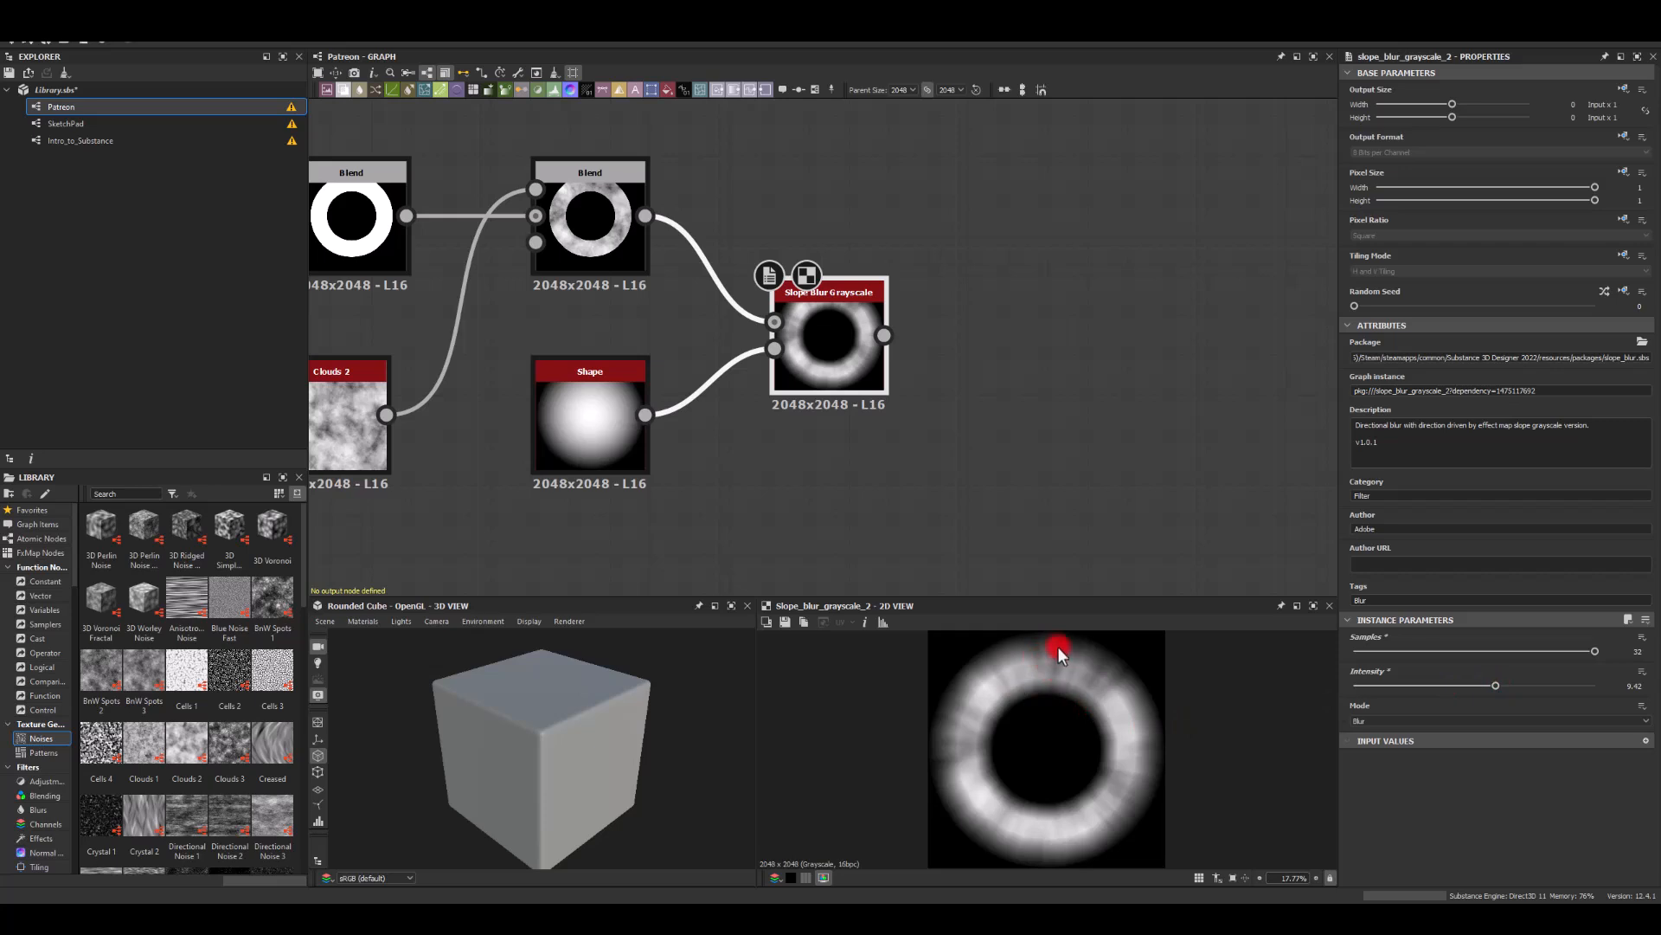
middle_click_drag(1207, 451, 930, 466)
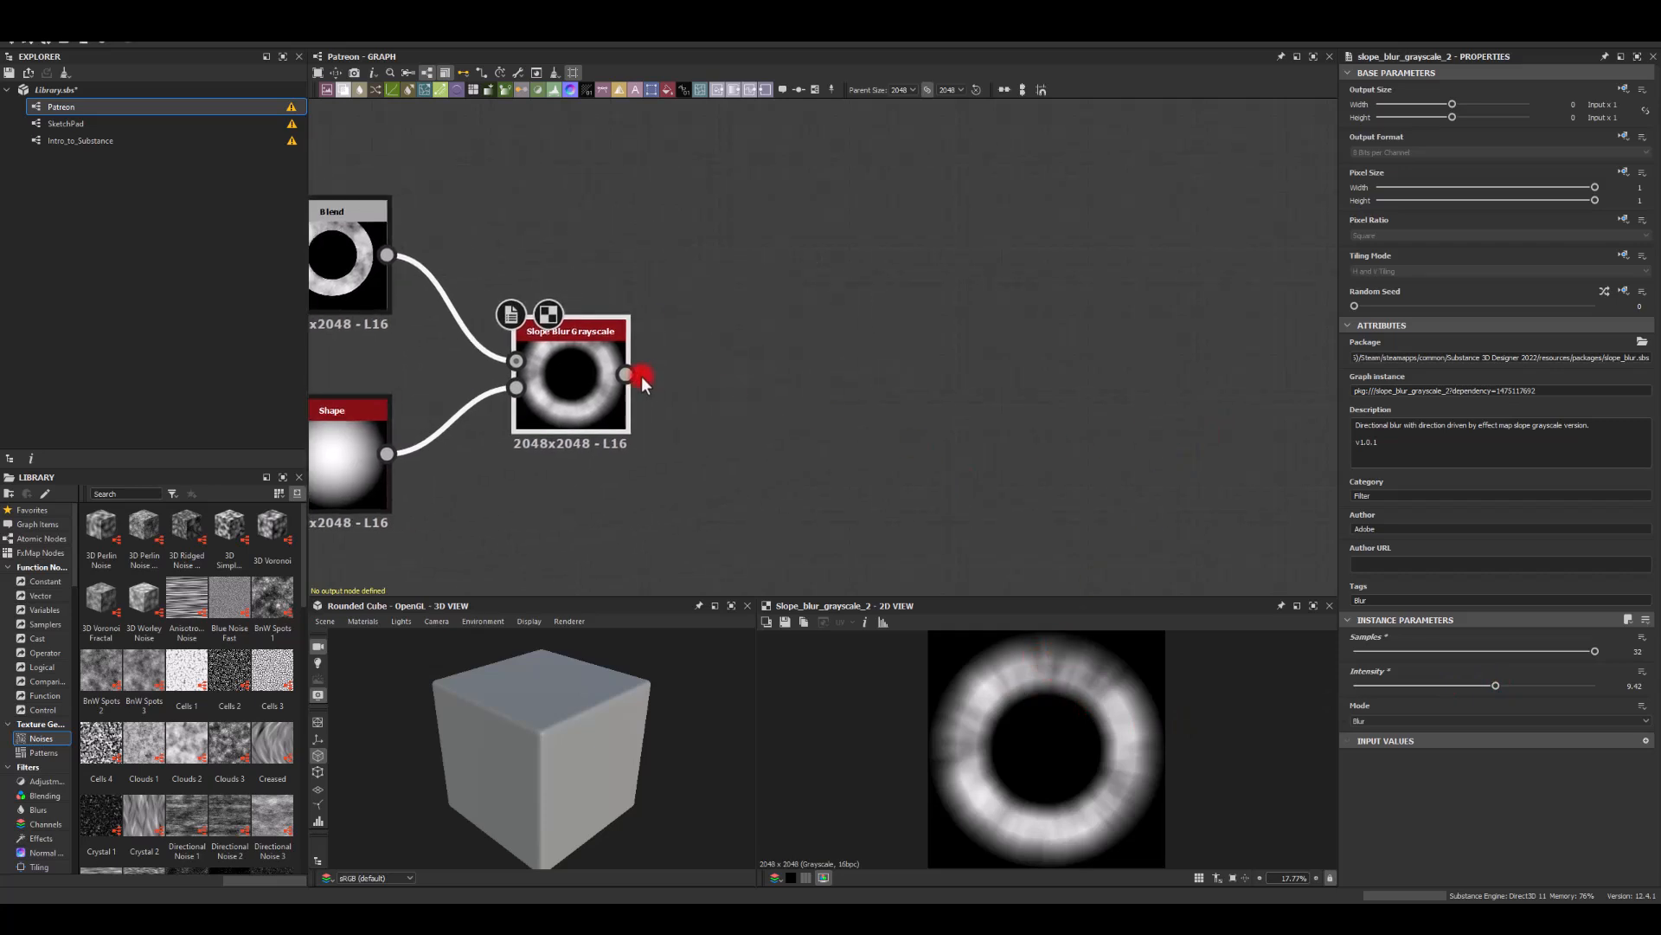
left_click_drag(1483, 687, 1581, 698)
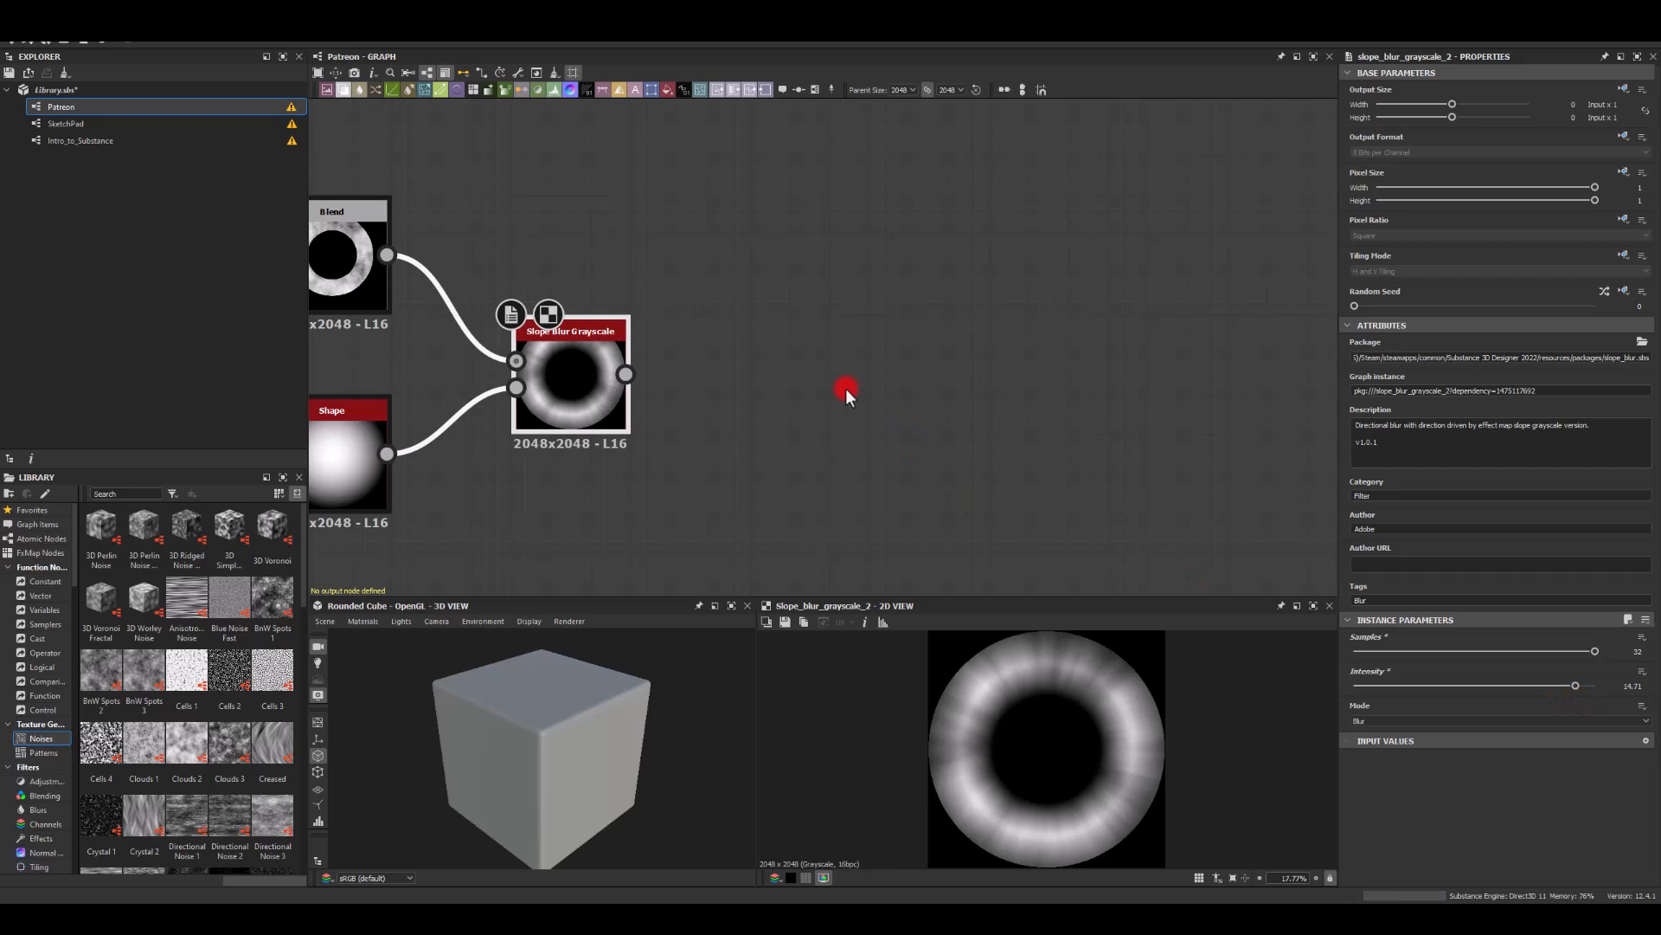
- Add a Transformation 2D node after the plain ring's Blend node and connect its output to the cloud Blend node's background
middle_click_drag(900, 399, 1263, 445)
scroll(646, 341, "down", 3)
middle_click_drag(507, 321, 758, 337)
left_click_drag(576, 275, 814, 271)
left_click(697, 272)
scroll(691, 282, "up", 3)
type("tra")
left_click(827, 298)
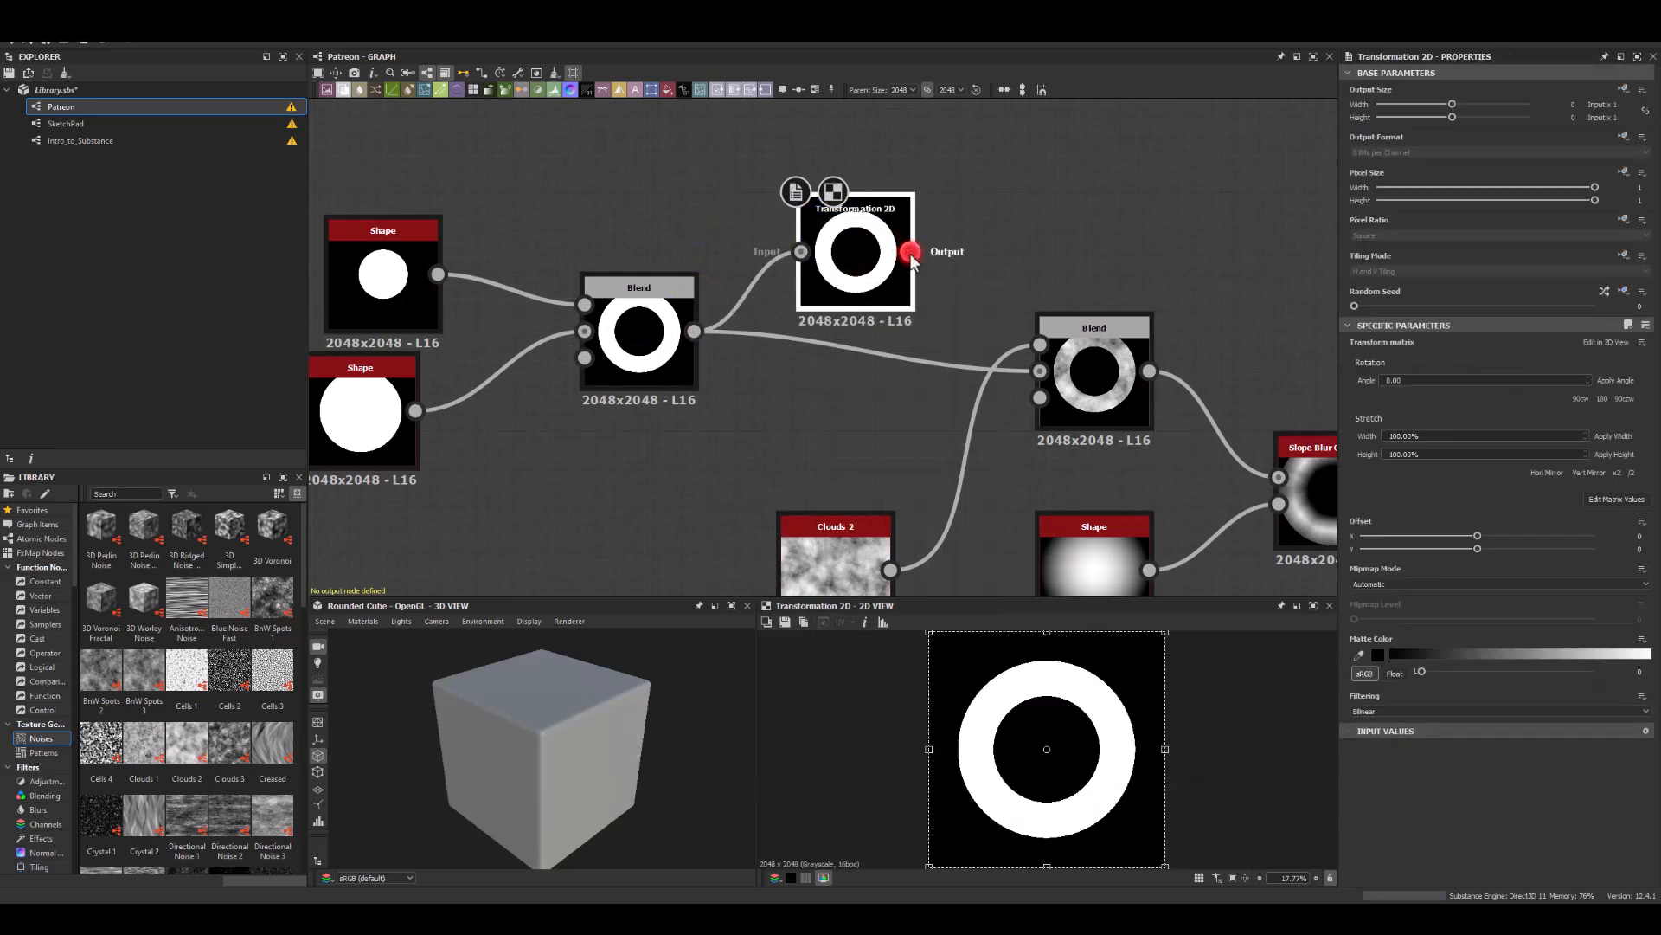
left_click_drag(1044, 368, 1041, 371)
left_click(850, 254)
- Scale the ring down slightly with the Transformation 2D node while previewing the Slope Blur Grayscale output
middle_click_drag(1289, 305, 868, 246)
left_click(913, 443)
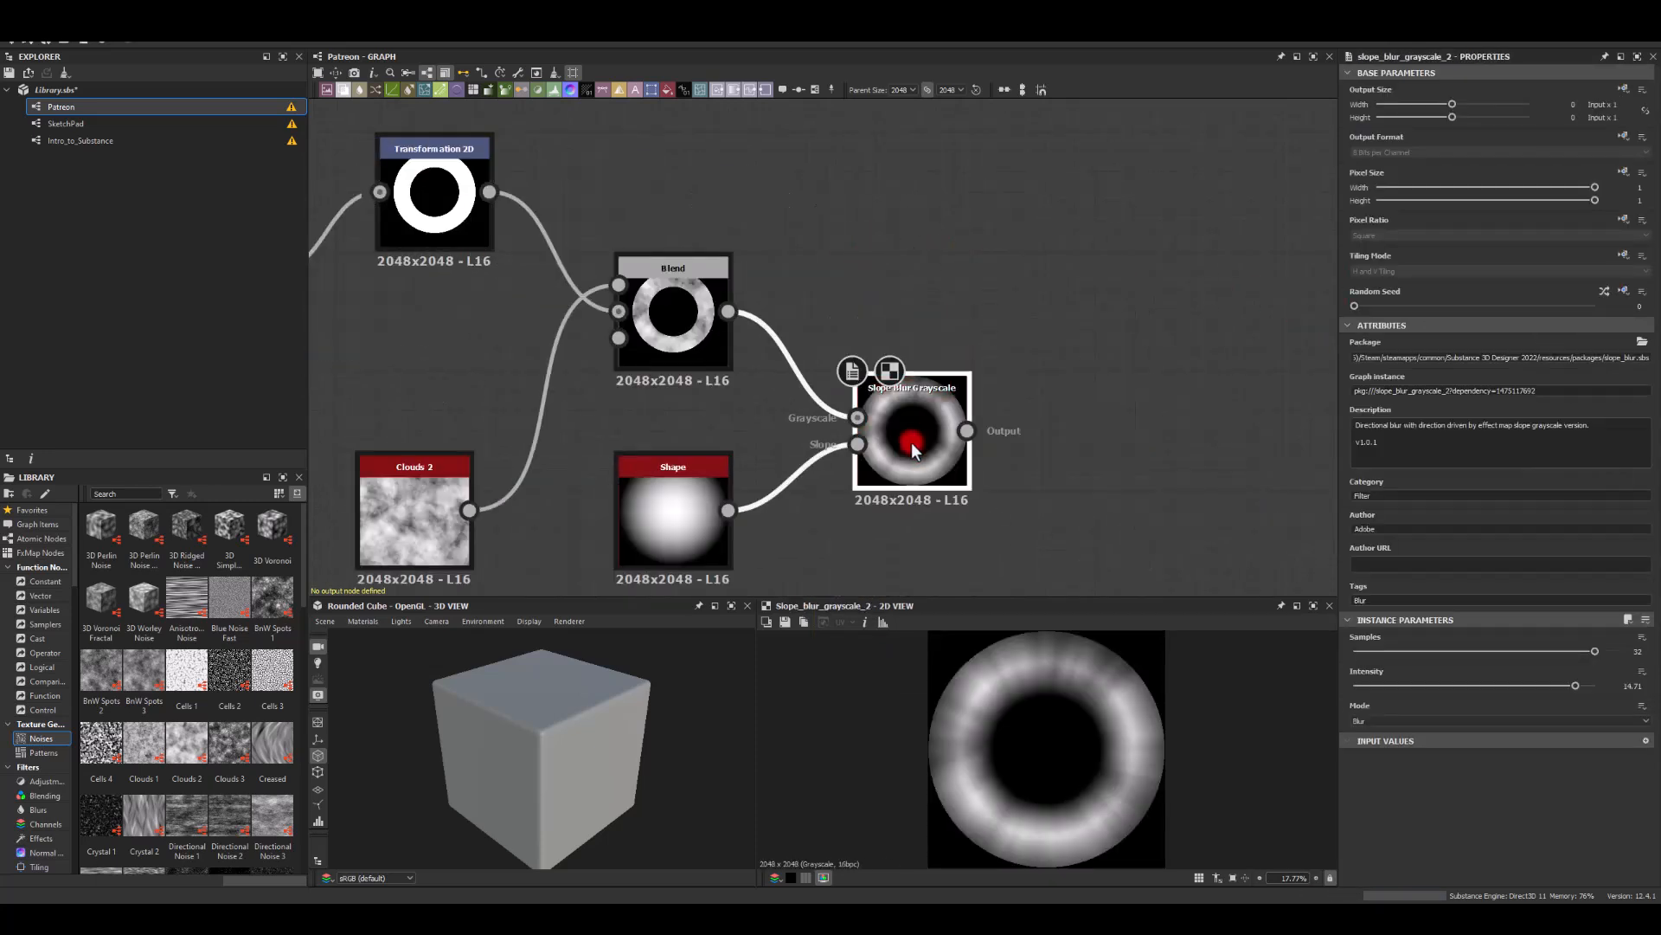
middle_click_drag(433, 205, 525, 236)
left_click(526, 231)
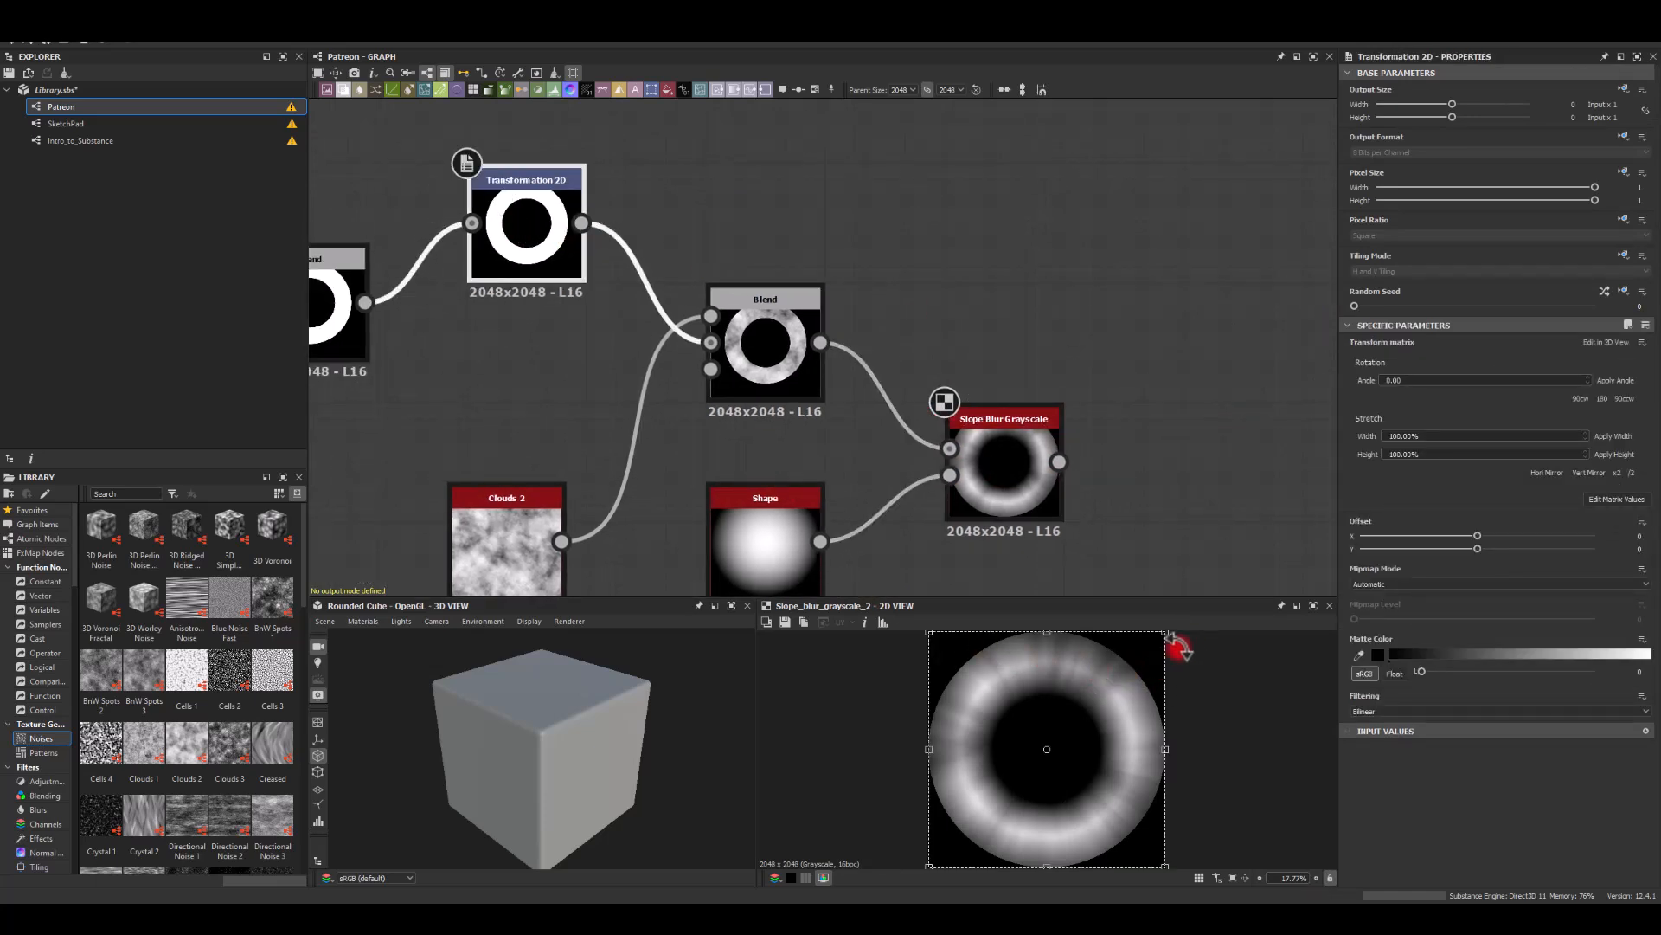
left_click_drag(1164, 632, 1130, 649)
left_click_drag(1125, 651, 1129, 650)
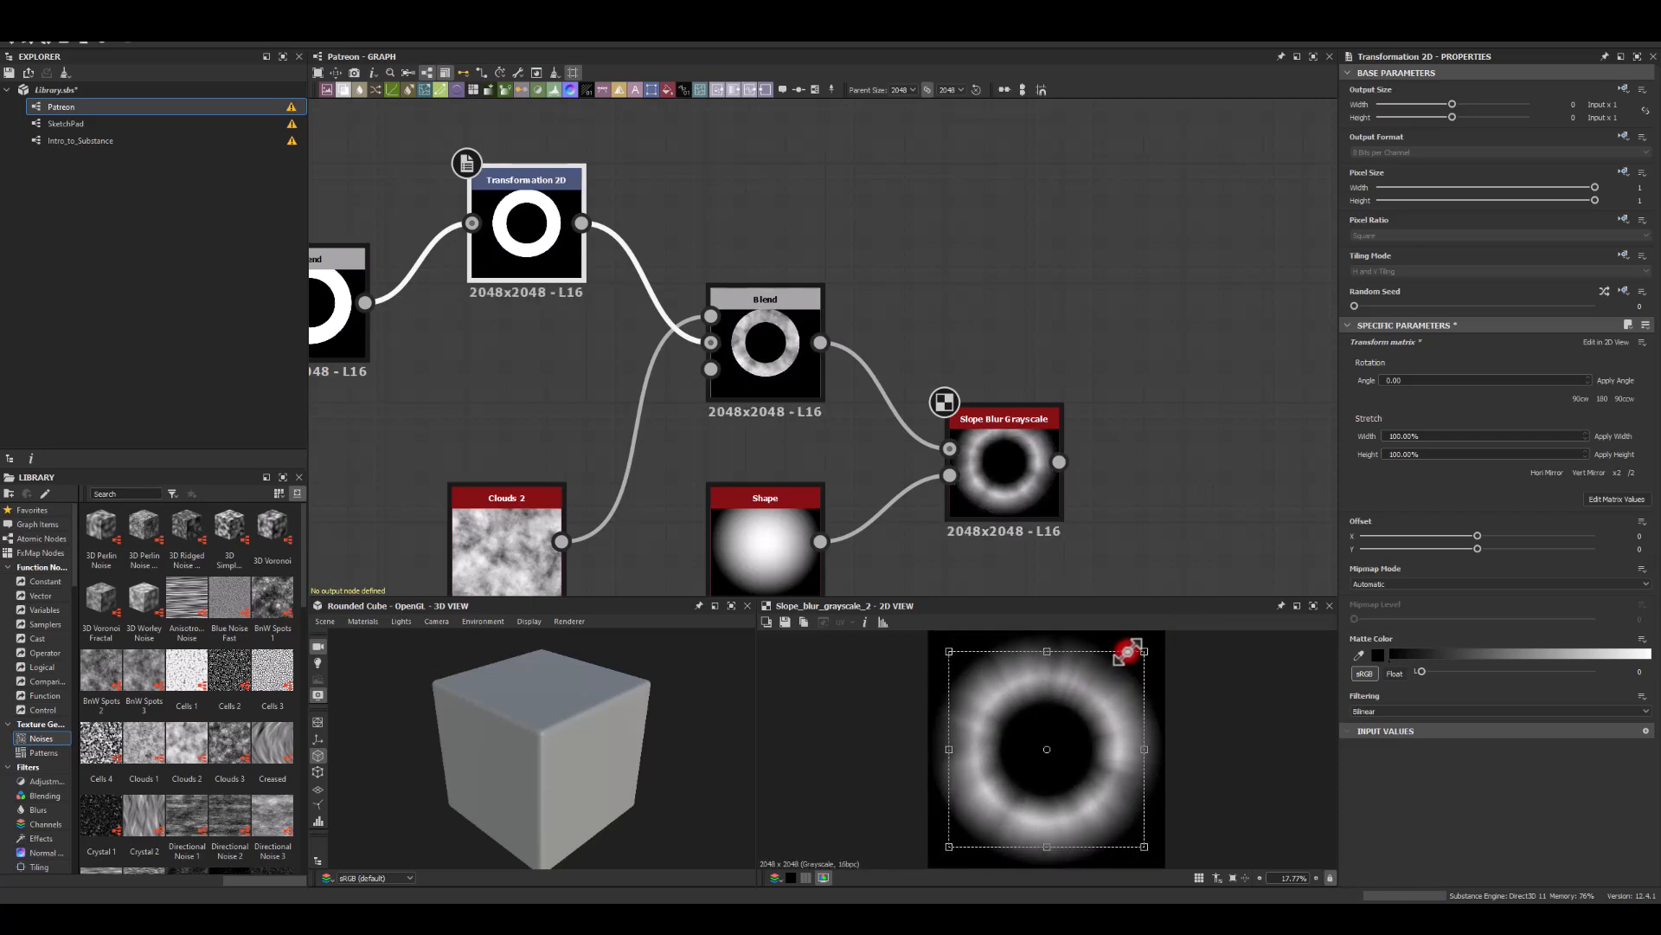
left_click(1160, 472)
left_click(997, 456)
- Add a Blend node after the Slope Blur Grayscale node, feeding the blurred ring into its background input
middle_click_drag(970, 415, 615, 302)
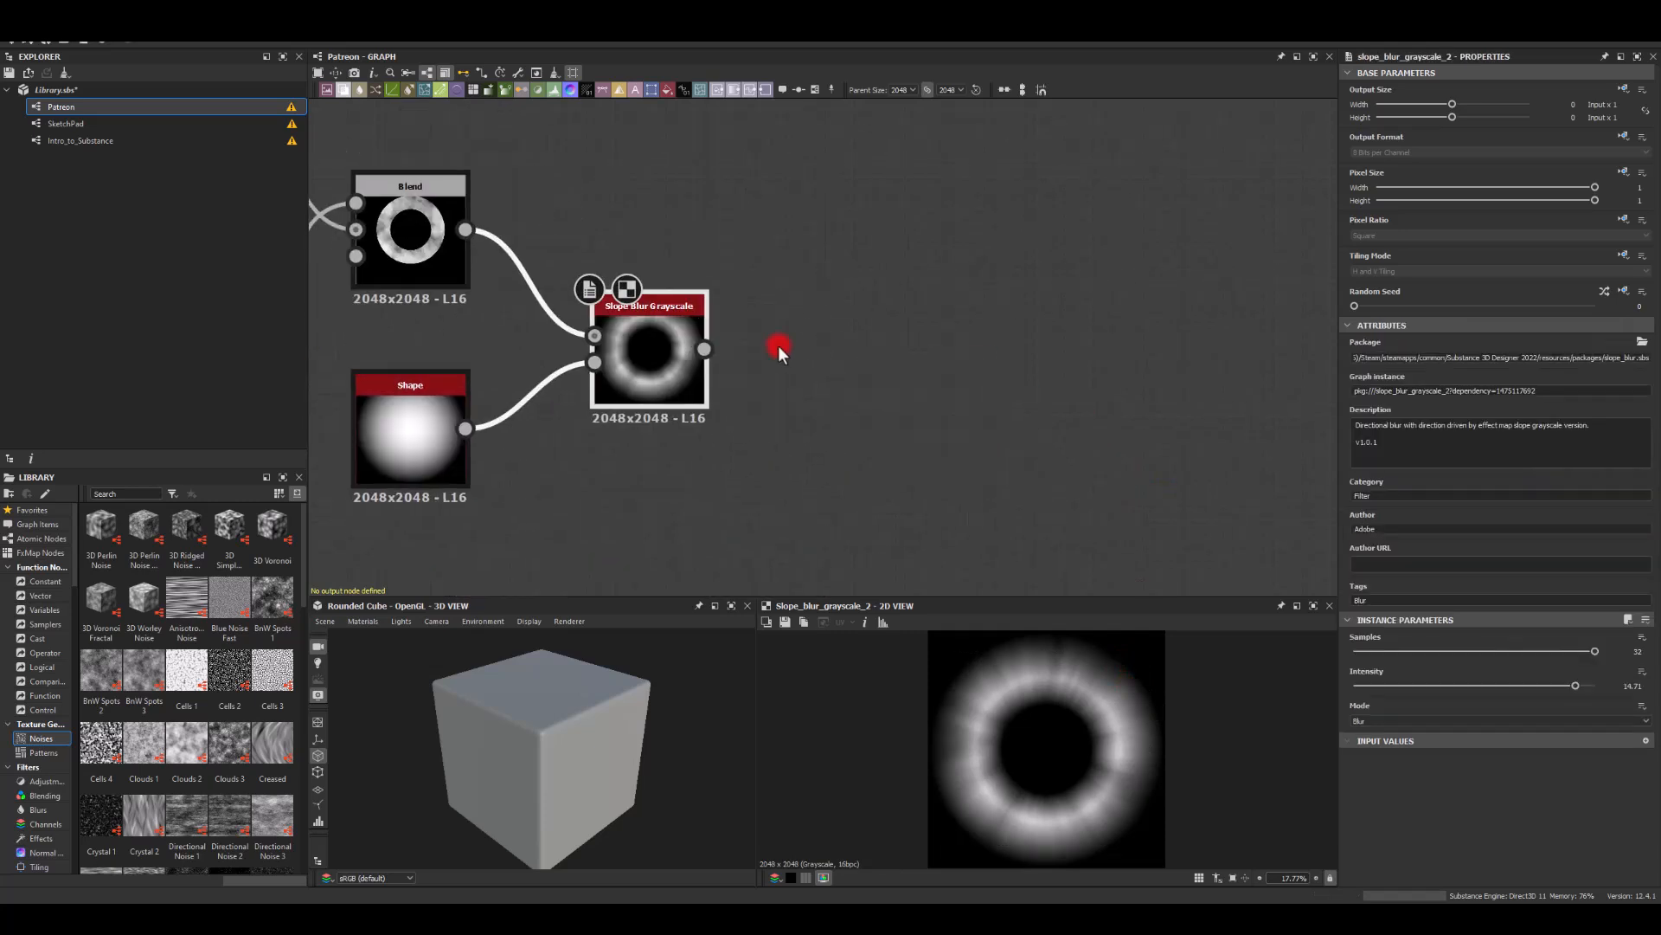
left_click_drag(705, 349, 935, 521)
type("bl")
left_click(899, 433)
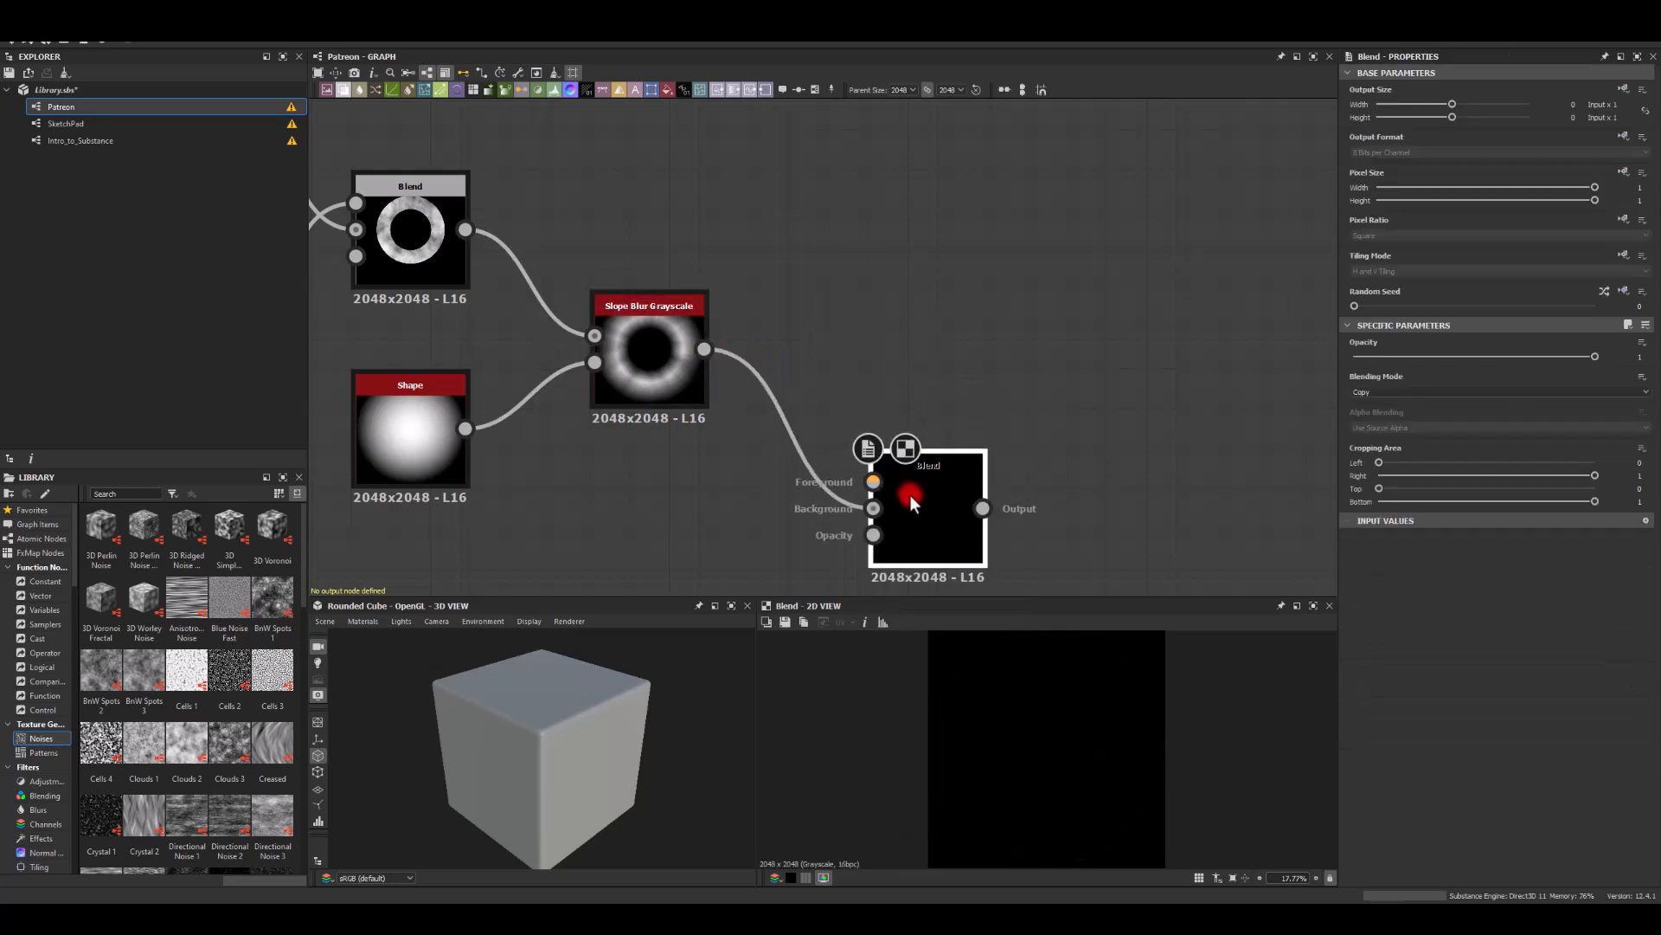
- Add a Levels node fed by Clouds 2 and narrow its black and white input levels for strong contrast
middle_click_drag(735, 506, 860, 312)
scroll(770, 372, "down", 3)
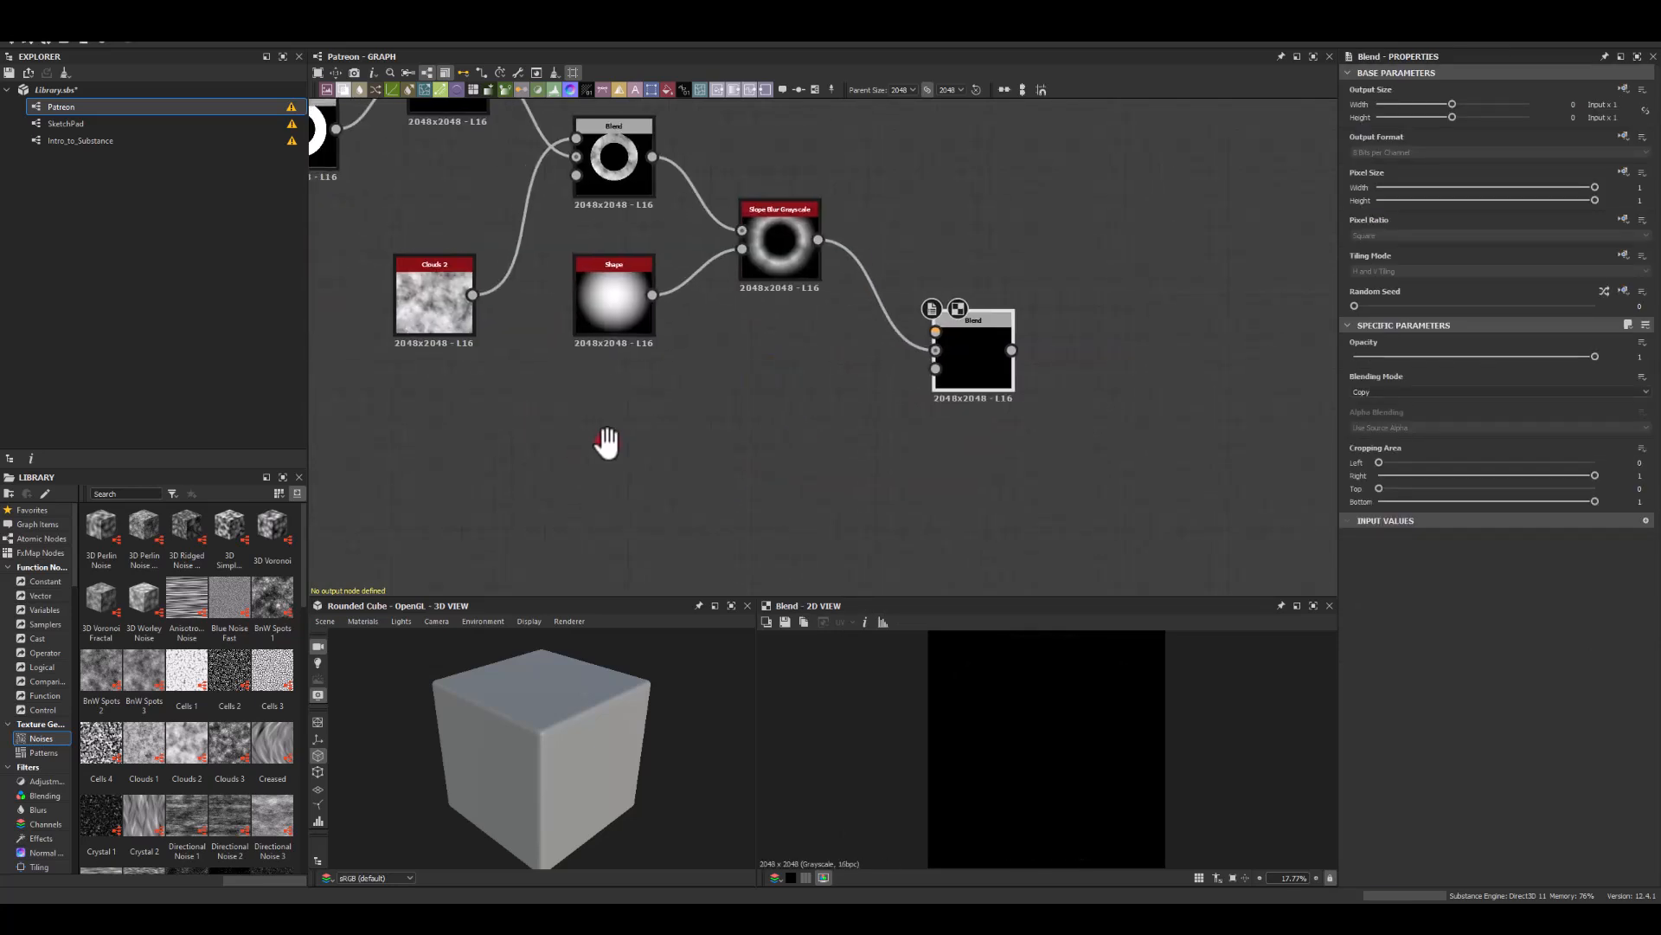
middle_click_drag(582, 450, 898, 417)
left_click_drag(712, 273, 824, 433)
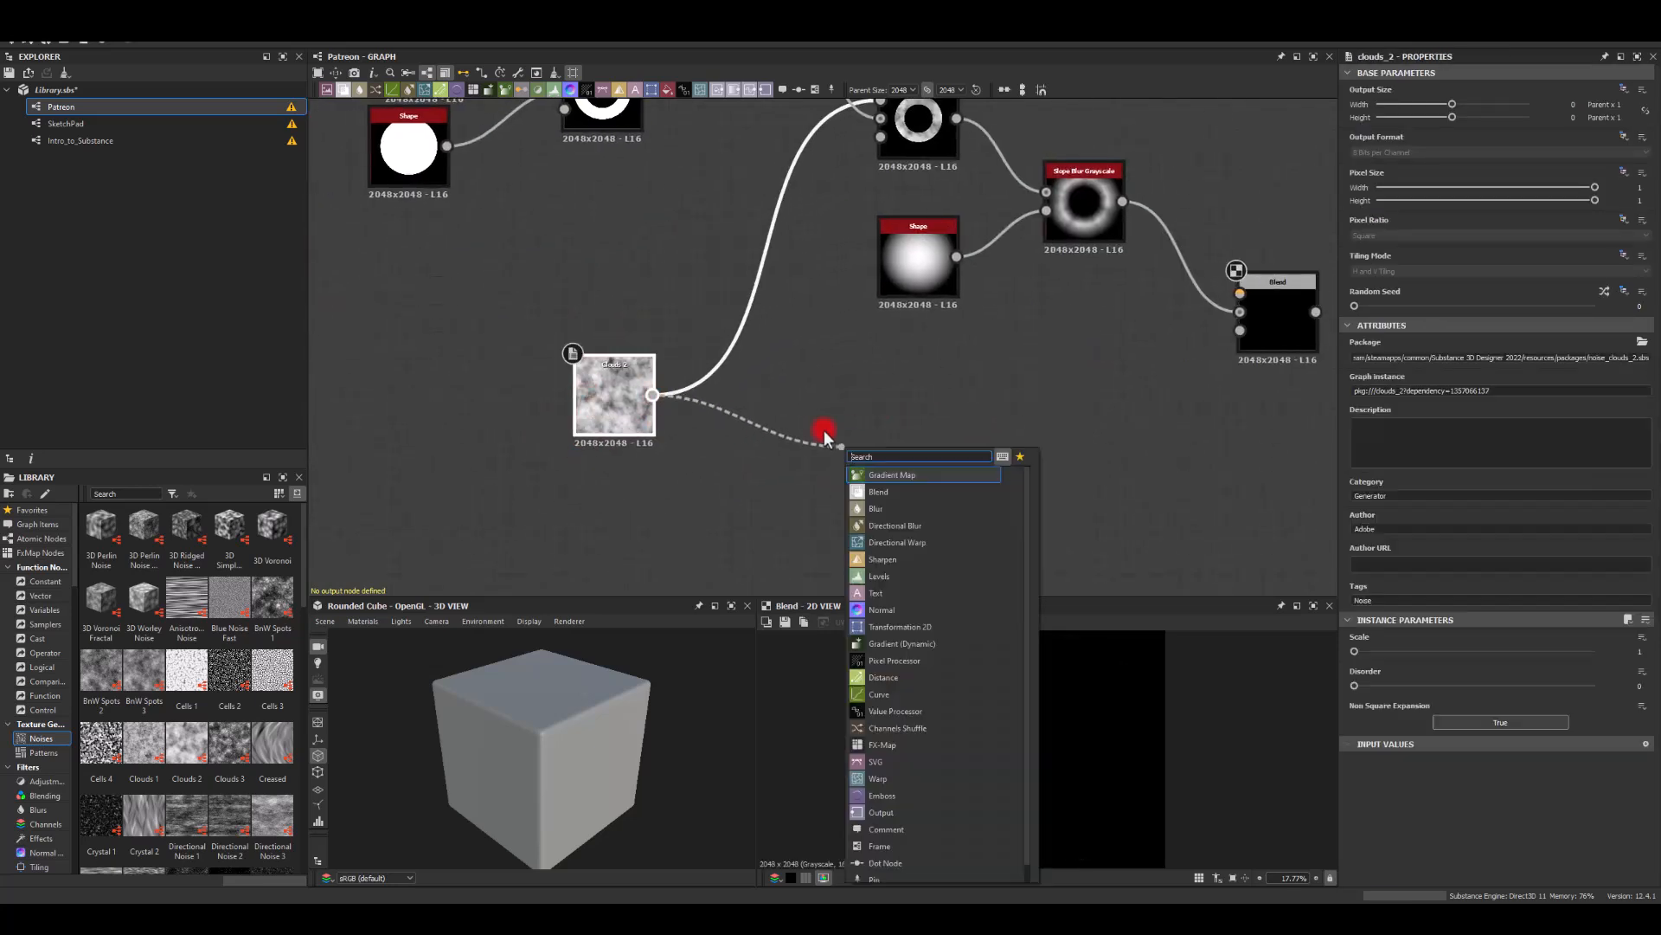
type("level")
key("Return")
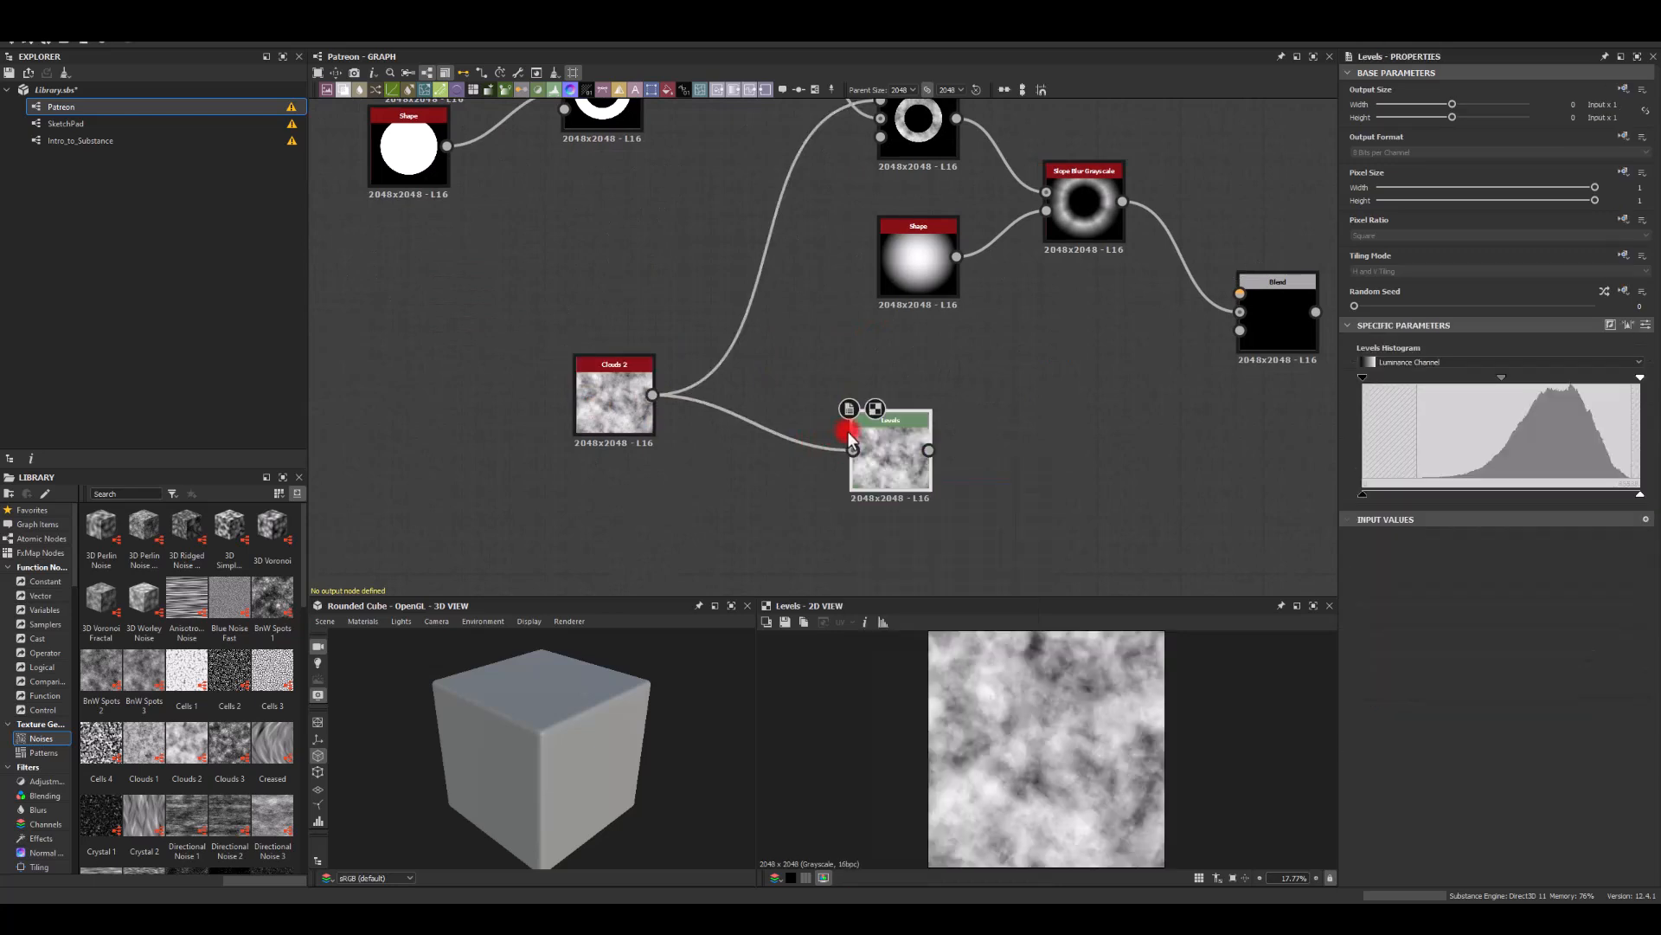
left_click_drag(1361, 379, 1493, 378)
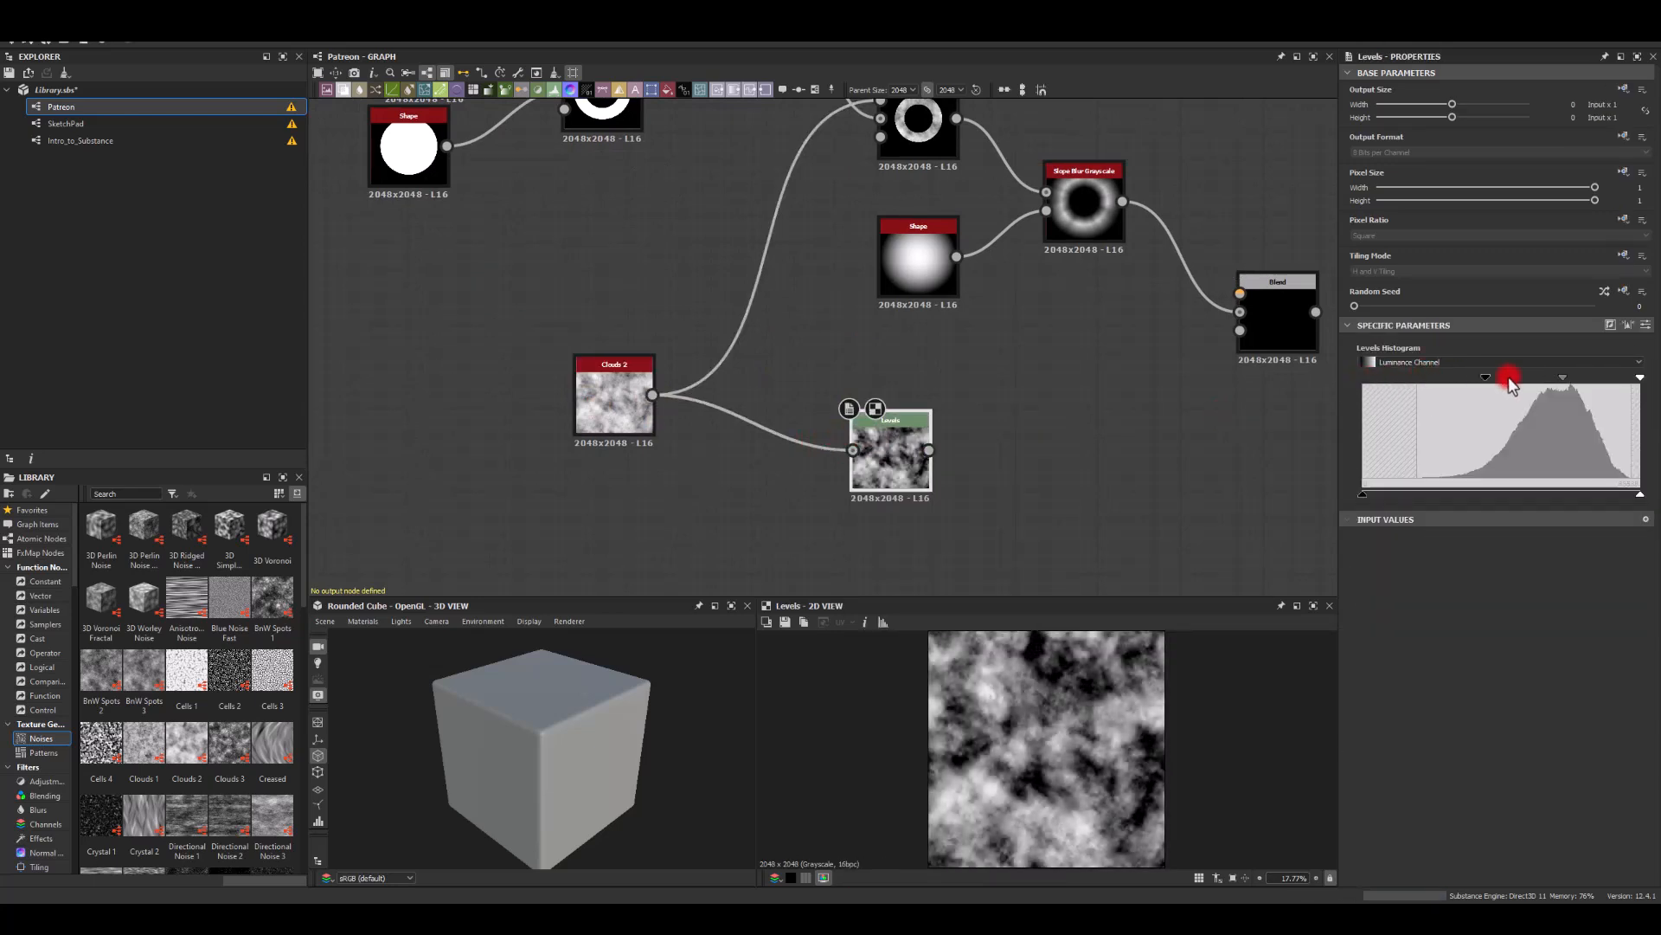
left_click_drag(1640, 378, 1493, 374)
- Add a Blur HQ Grayscale node after Levels and connect it to the new Blend node's foreground
left_click_drag(931, 451, 1004, 458)
key("Escape")
middle_click_drag(1057, 364, 720, 334)
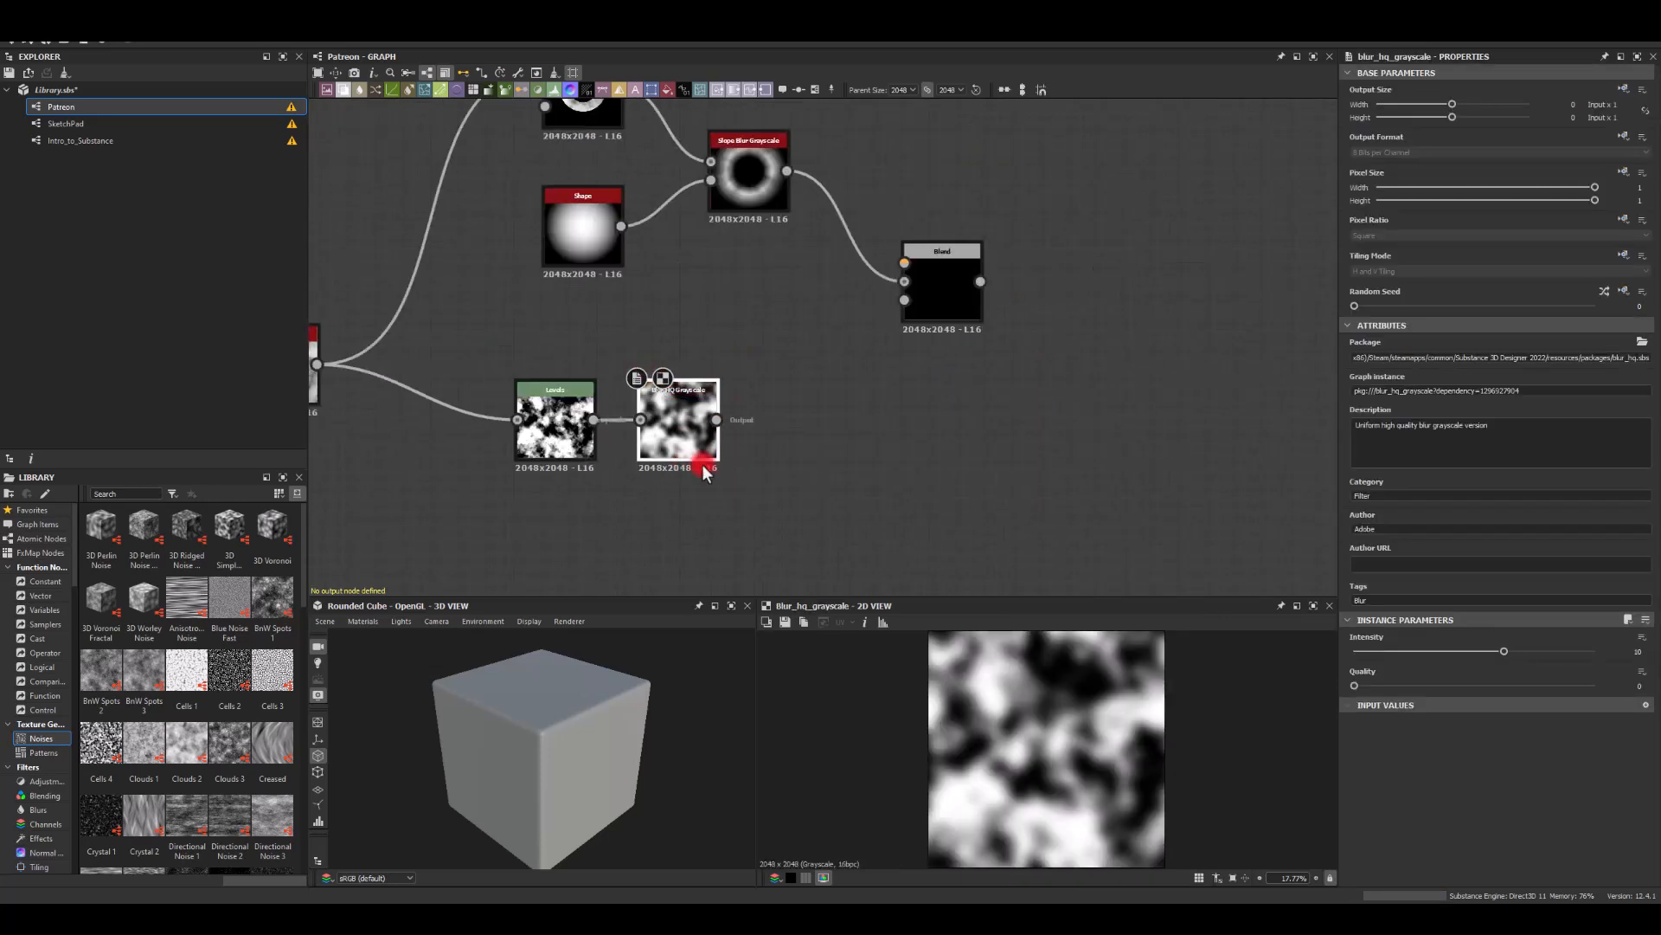
left_click_drag(715, 422, 910, 262)
- Set the blending mode of the Blend node combining the blurred ring and blurred clouds to Multiply
left_click(943, 269)
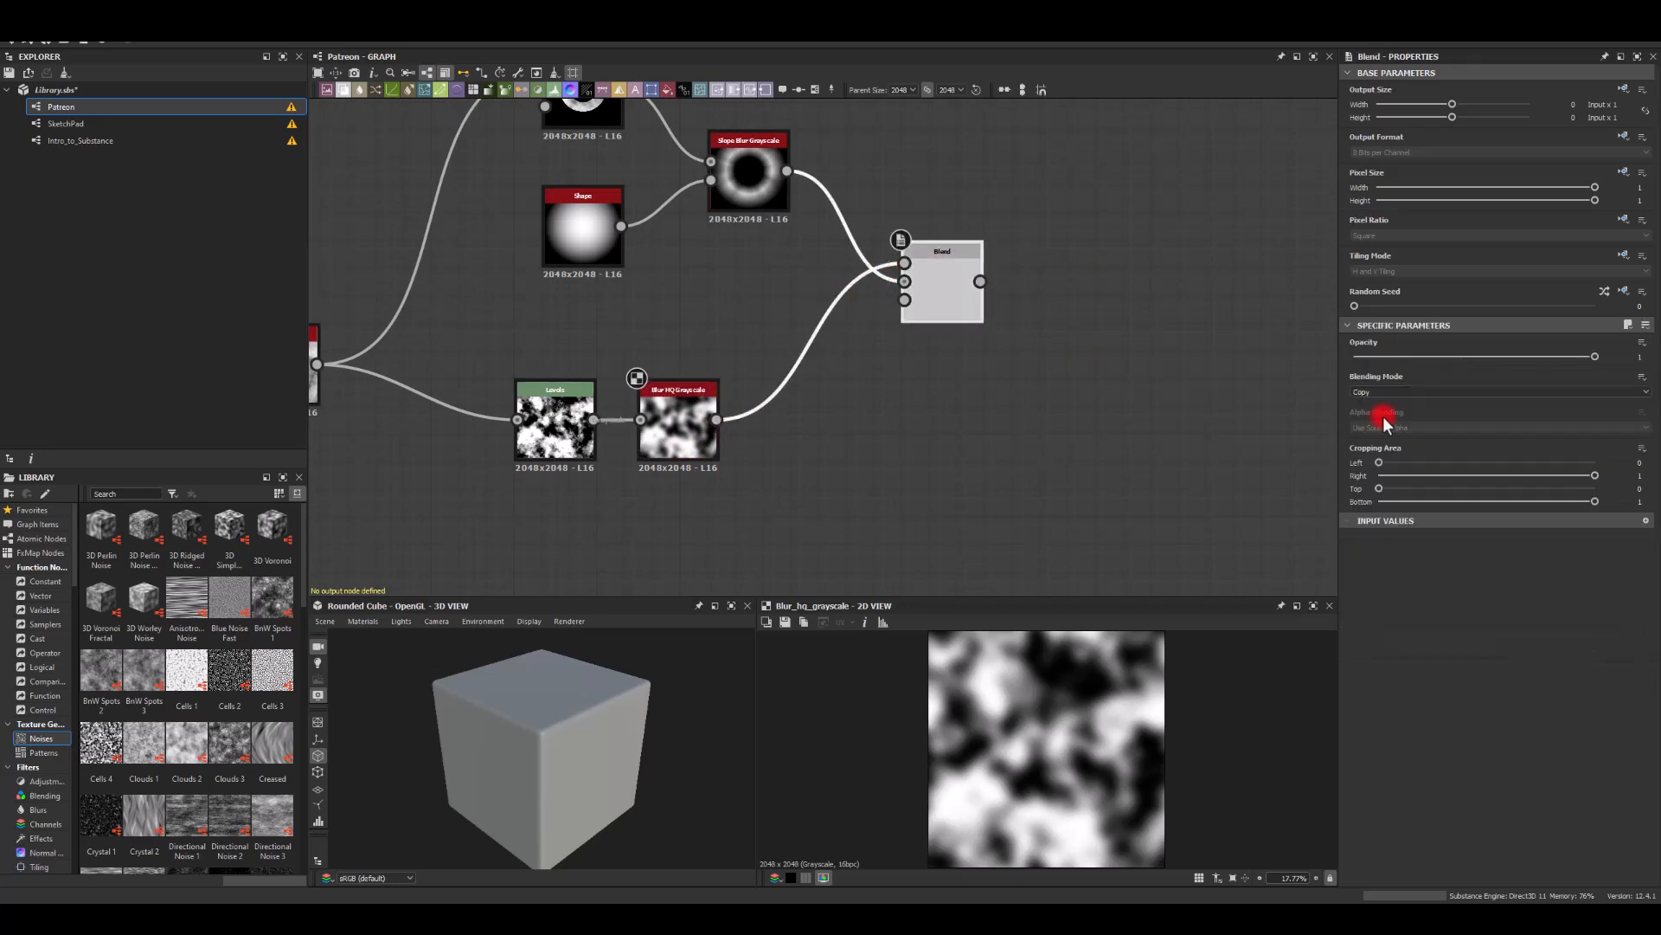
left_click(1368, 391)
left_click(1365, 423)
double_click(908, 275)
left_click(1356, 393)
left_click(1360, 408)
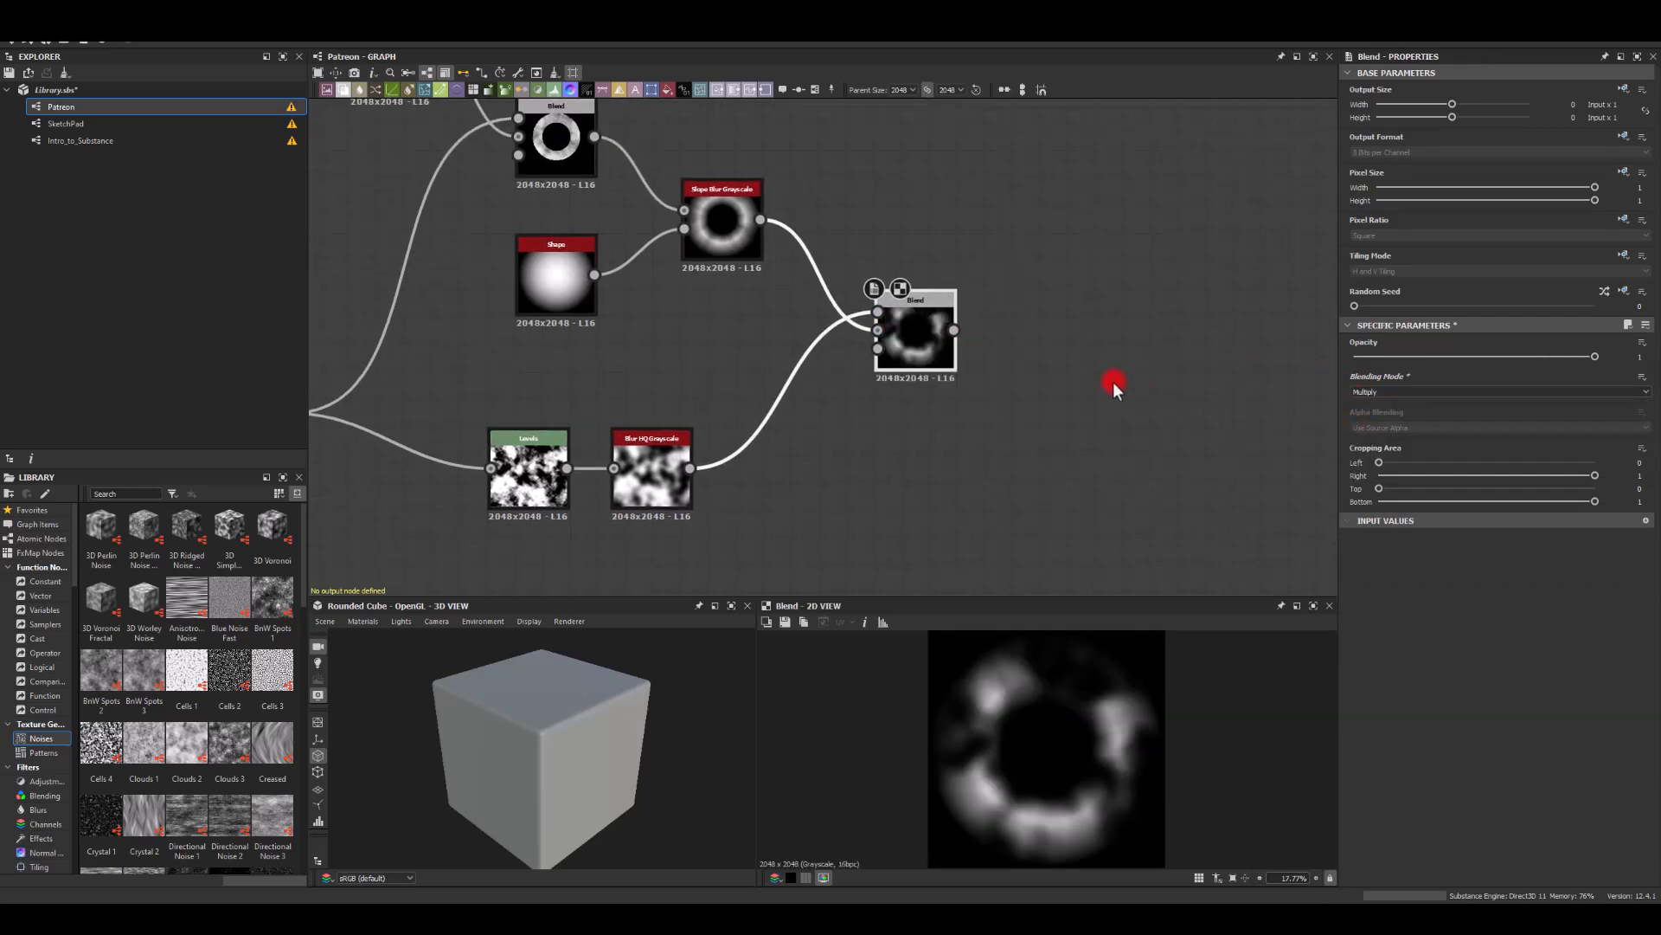
- Add a Histogram Scan node fed by the multiplied ring and raise its position and contrast to isolate the bright patches
middle_click_drag(910, 244, 675, 289)
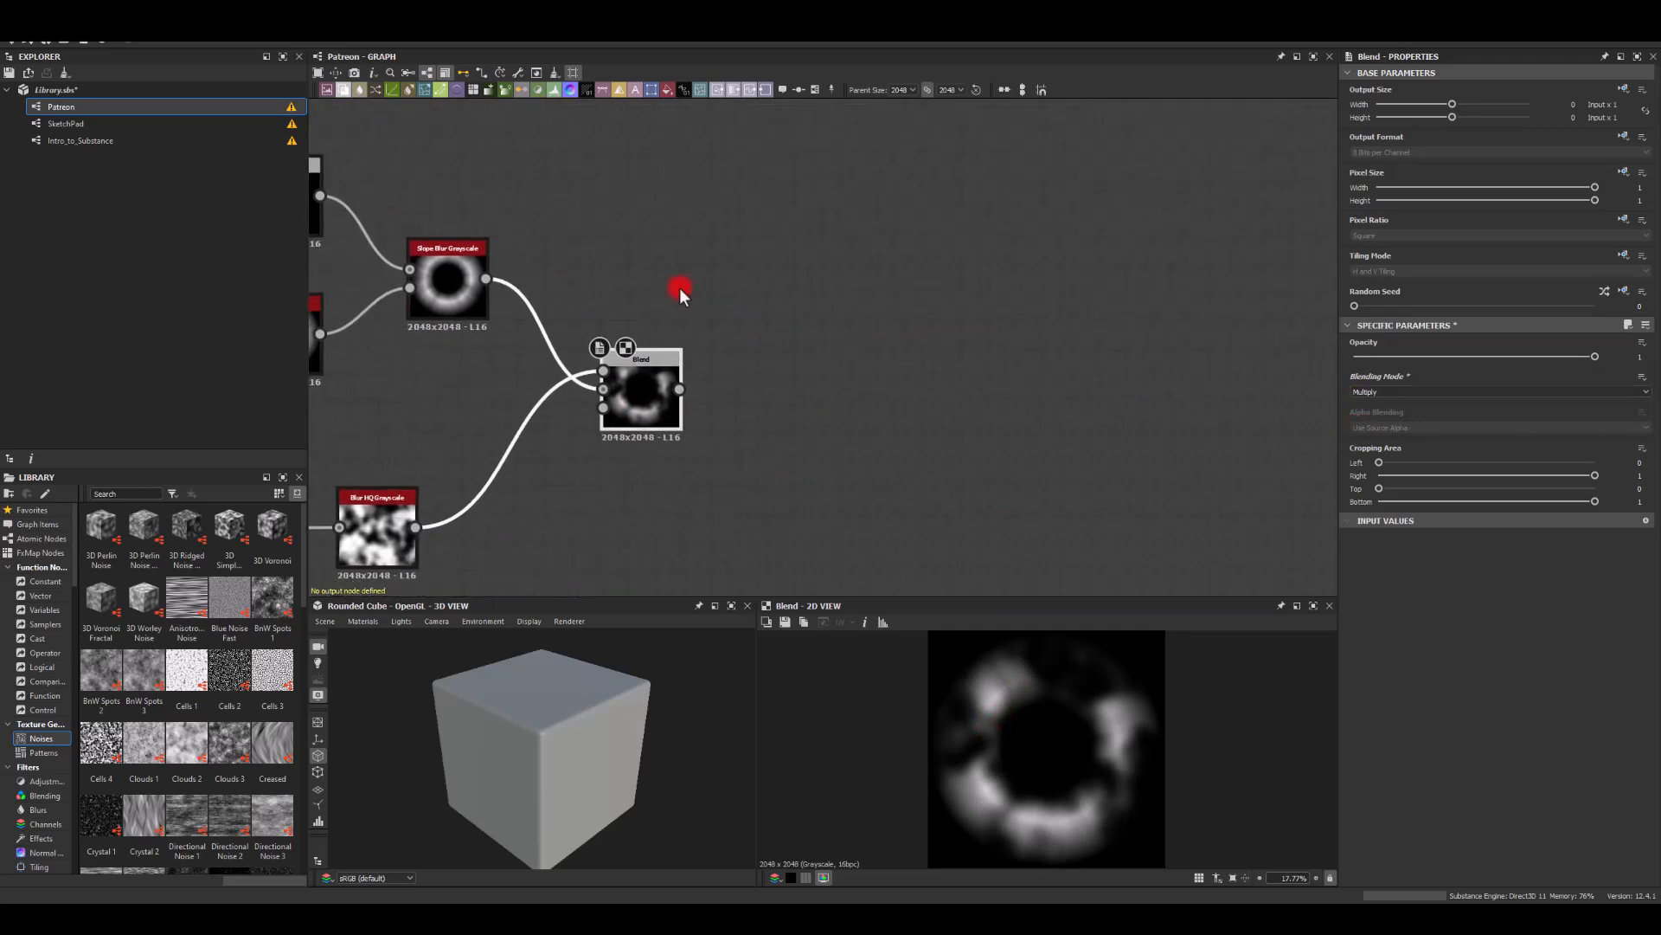
left_click_drag(680, 388, 740, 438)
type("scan")
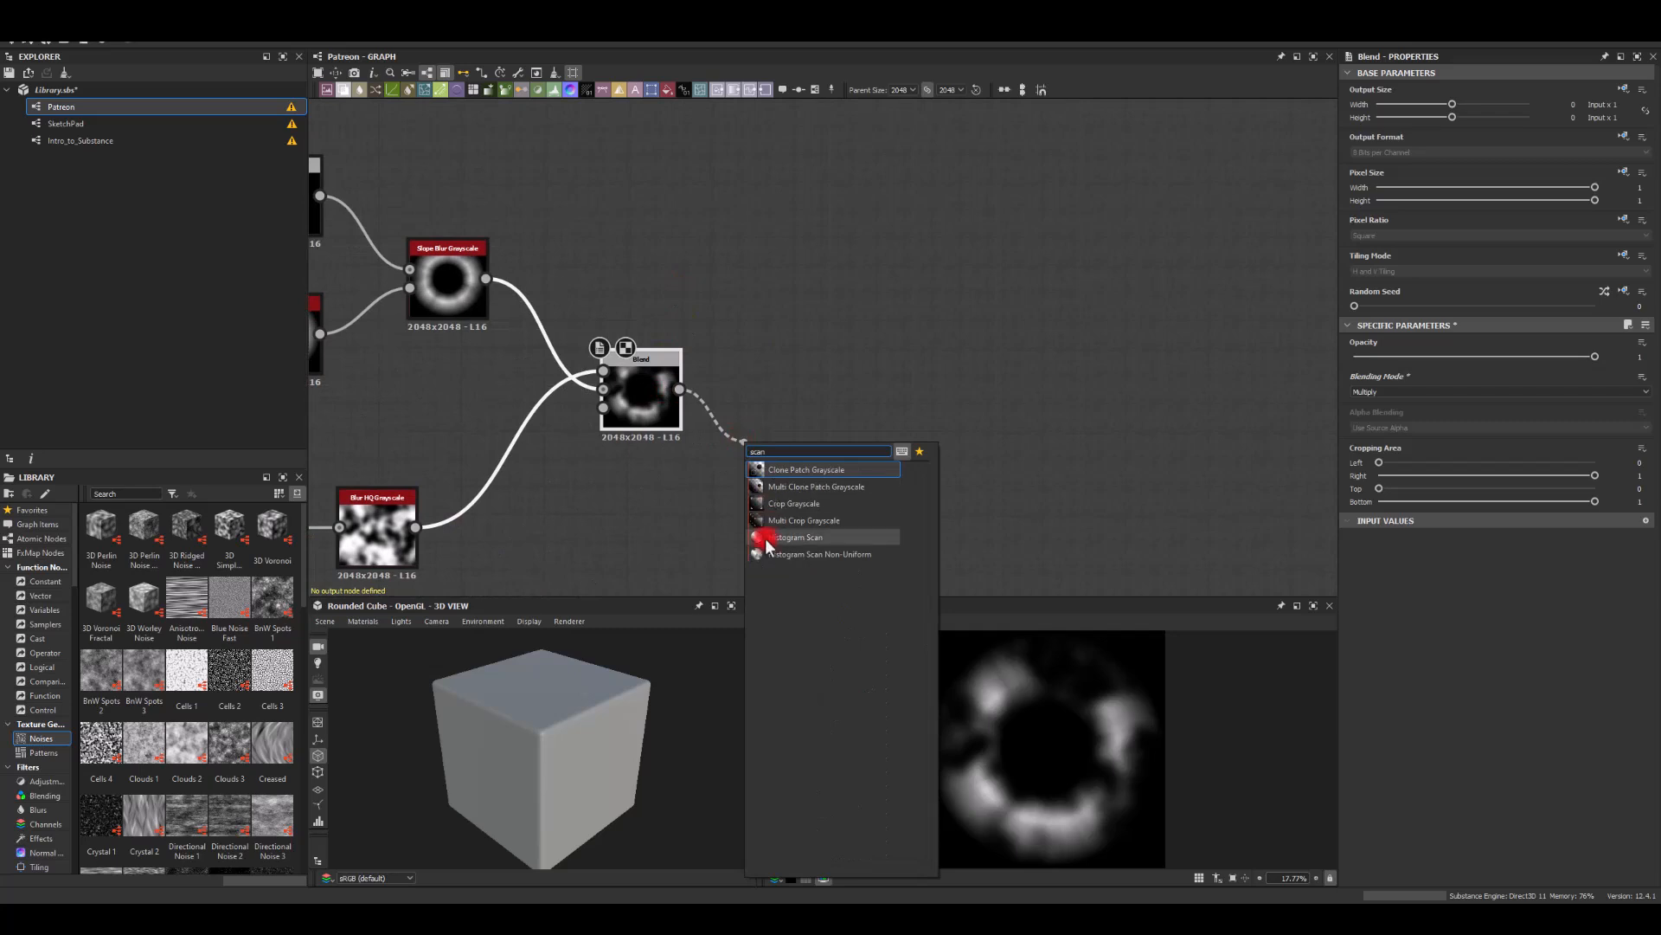
left_click(766, 538)
left_click_drag(1355, 650, 1515, 650)
mouse_move(1357, 686)
left_mouse_down()
mouse_move(1490, 684)
mouse_move(1502, 652)
mouse_move(1467, 654)
left_mouse_up()
- Add a Blend node with the Histogram Scan output as background and the multiplied ring as foreground
left_click(803, 451)
left_click_drag(931, 376, 931, 377)
left_click(964, 401)
left_click_drag(679, 388, 935, 371)
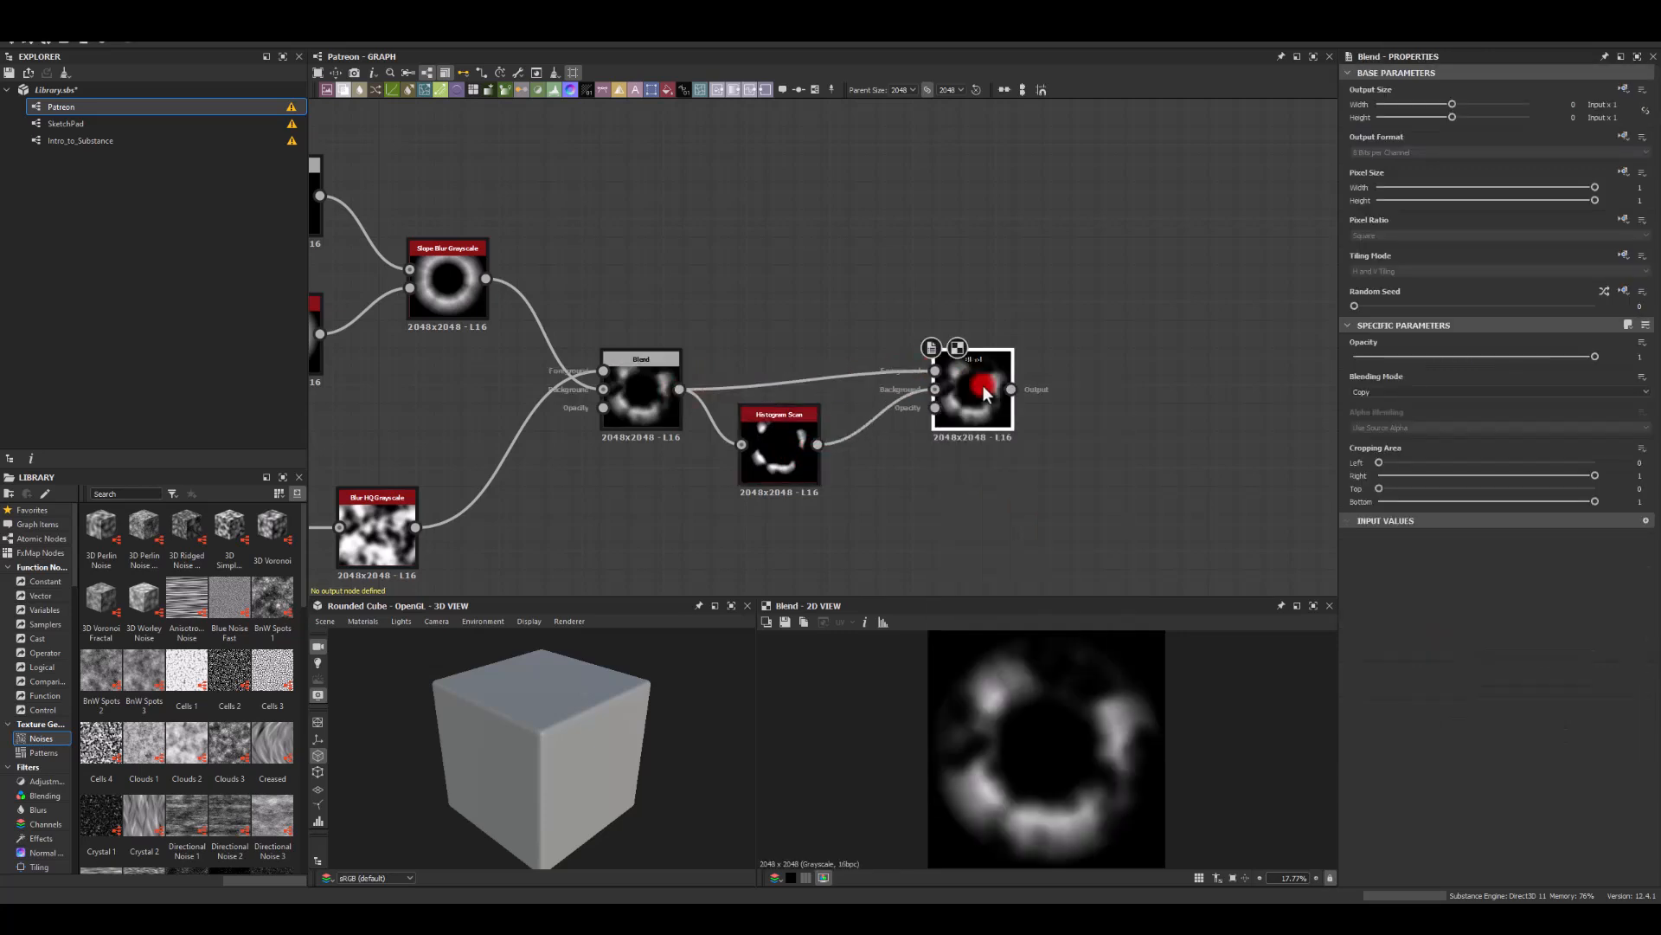
- Set the new Blend to Add (Linear Dodge) at 0.31 opacity, swapping its inputs so Histogram Scan is foreground and the multiplied ring background
left_click(1355, 392)
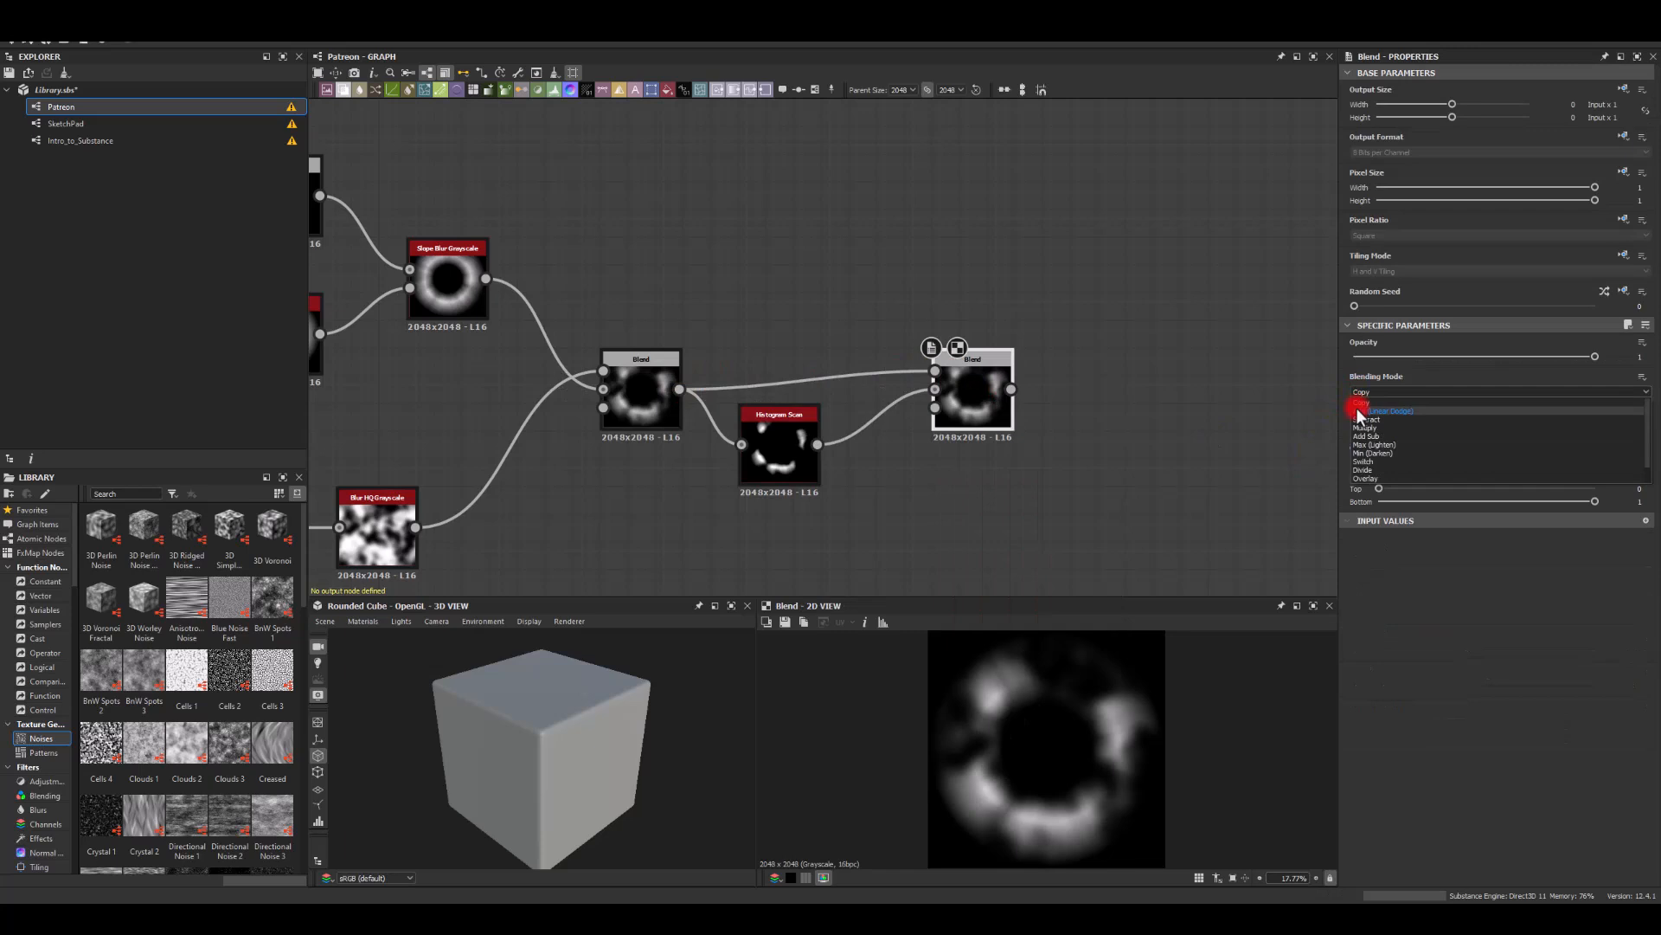
left_click(1383, 404)
mouse_move(1346, 360)
left_mouse_down()
mouse_move(1655, 370)
mouse_move(1275, 390)
left_mouse_up()
left_click_drag(881, 406, 935, 371)
left_click_drag(680, 389, 974, 388)
left_click_drag(1471, 362, 1429, 380)
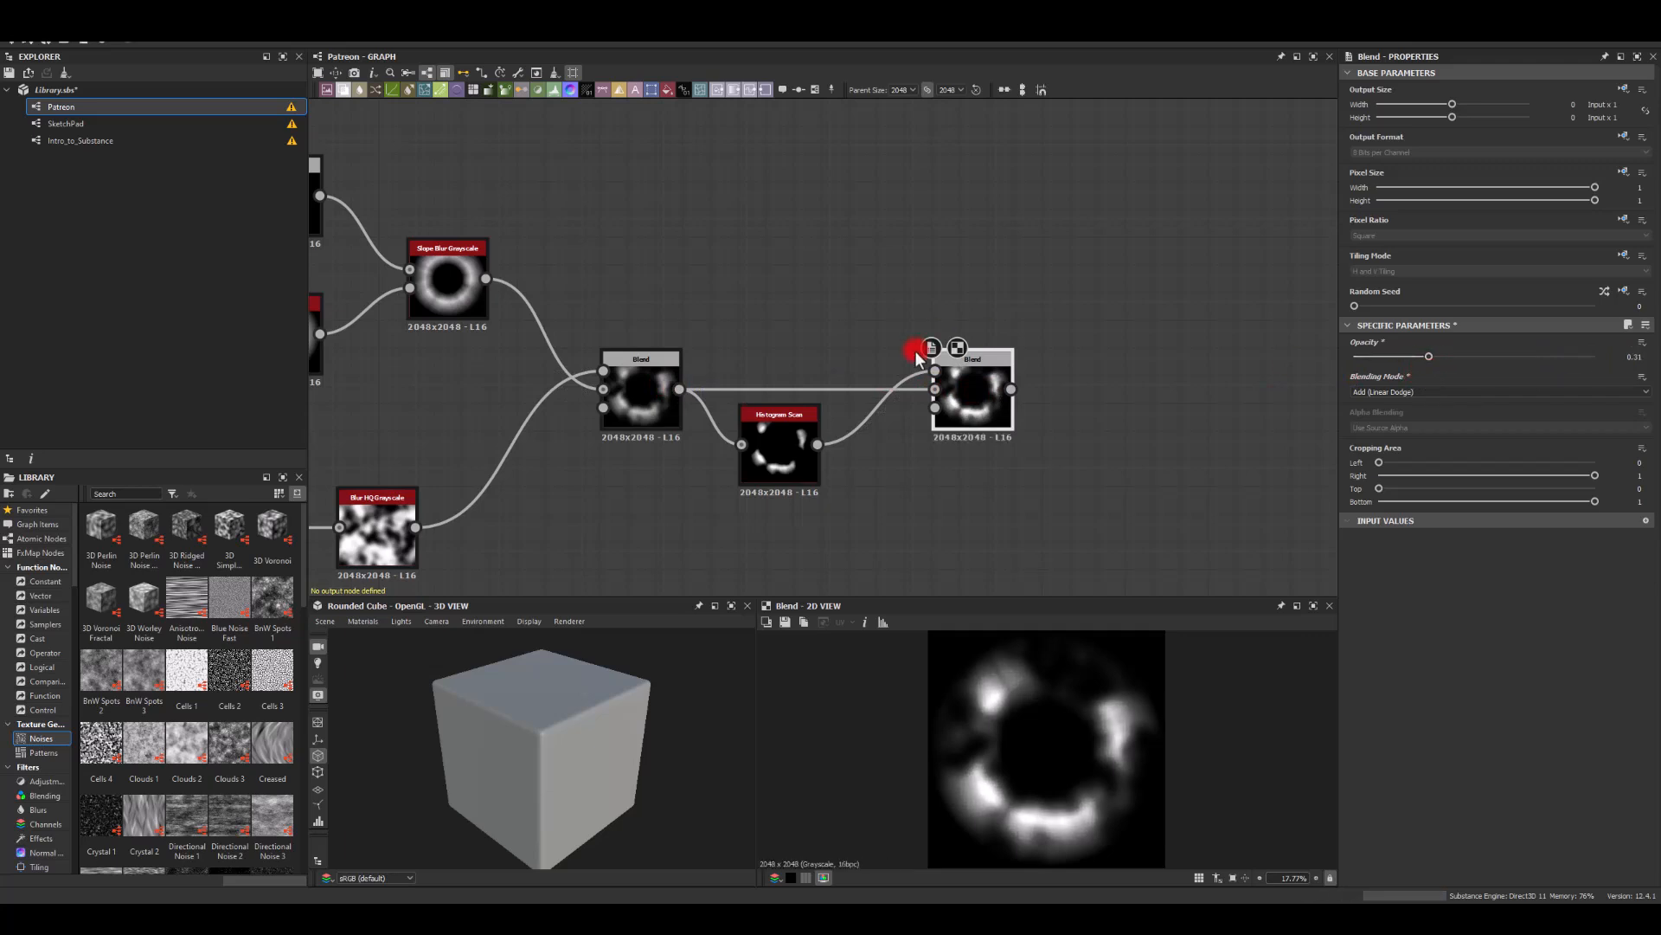
middle_click_drag(917, 362, 673, 270)
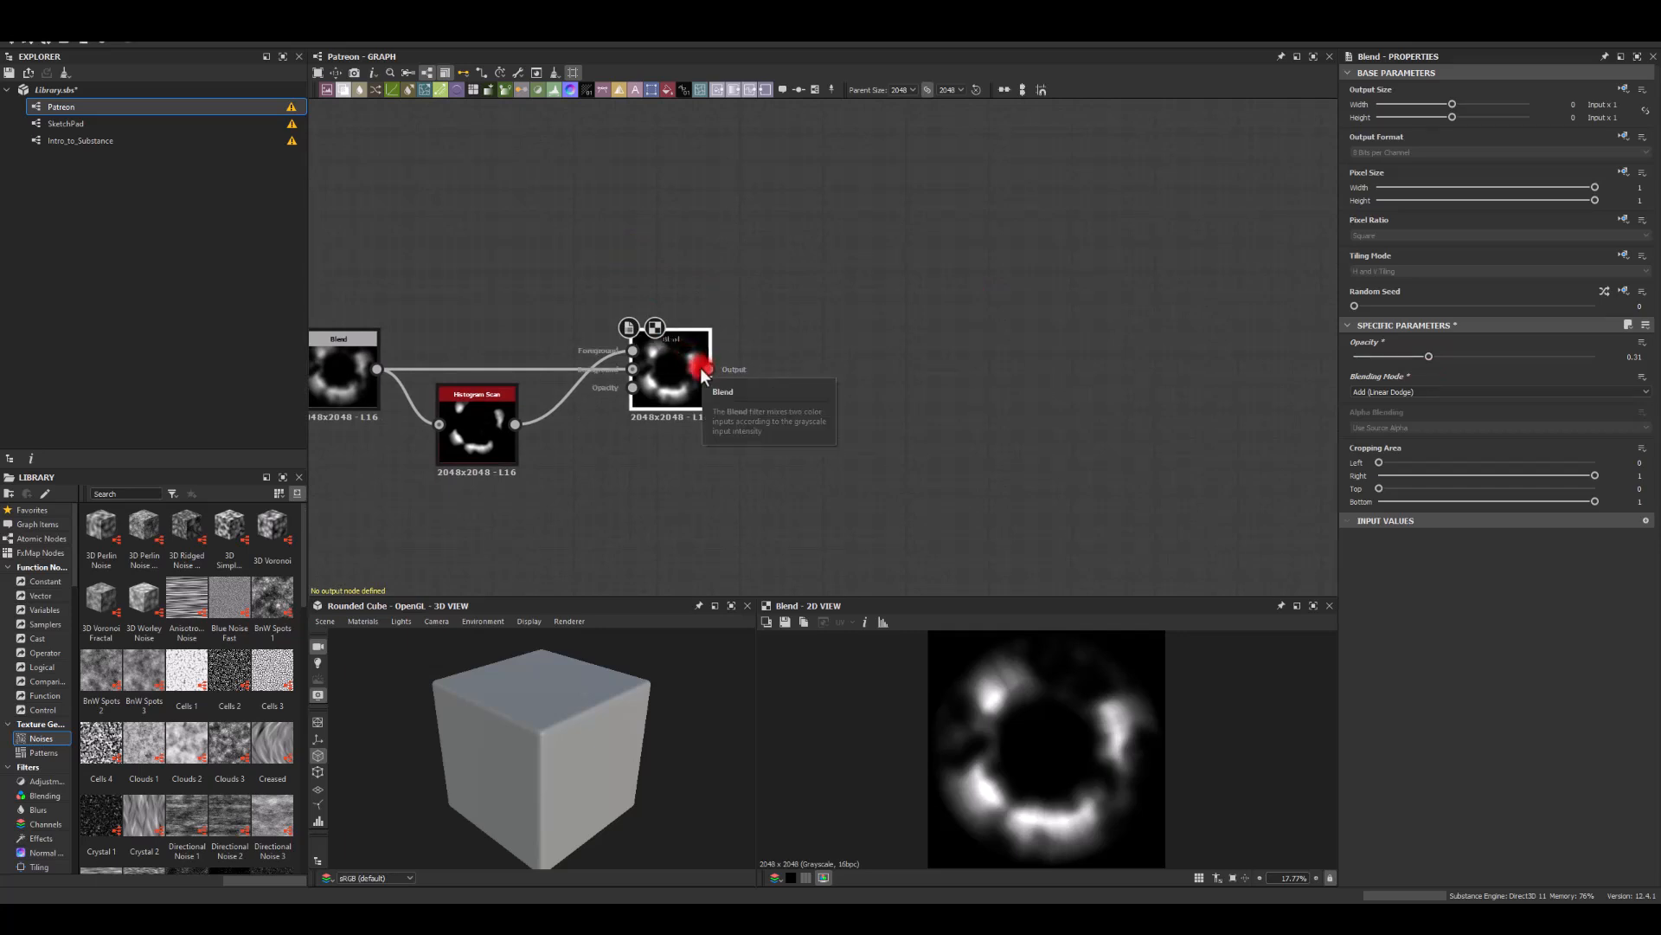
left_click_drag(723, 365, 882, 436)
type("blend")
key("Return")
key("Delete")
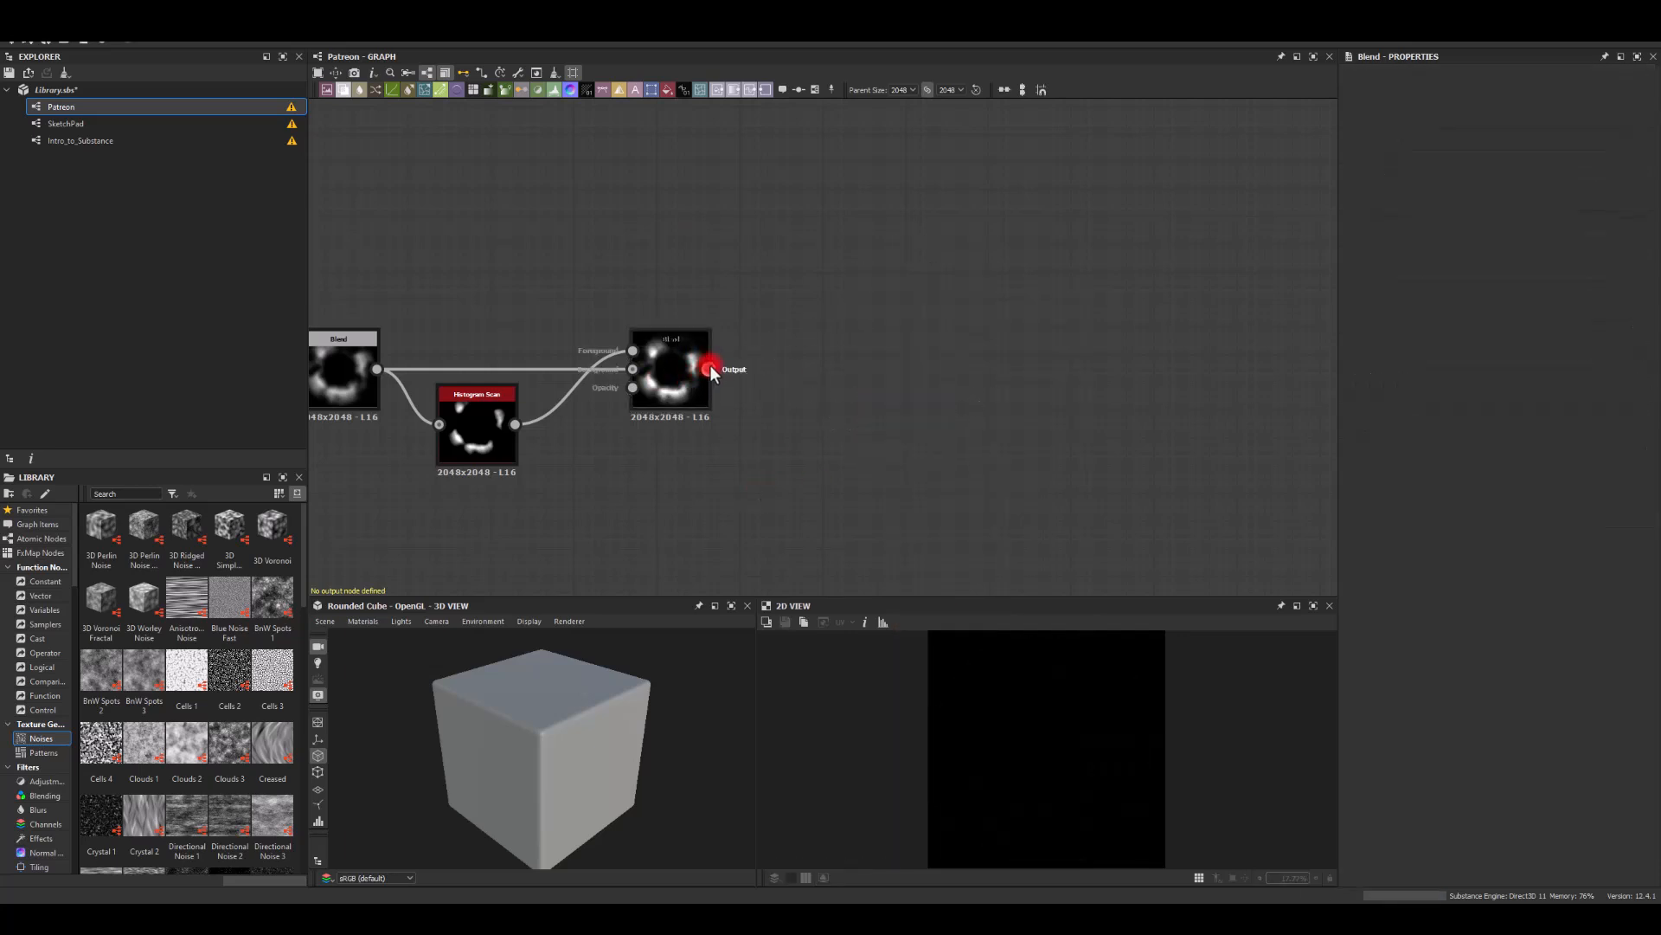
- Add a second Slope Blur Grayscale node fed by the last Blend node's output
left_click_drag(708, 369, 898, 309)
type("slope blur")
key("Return")
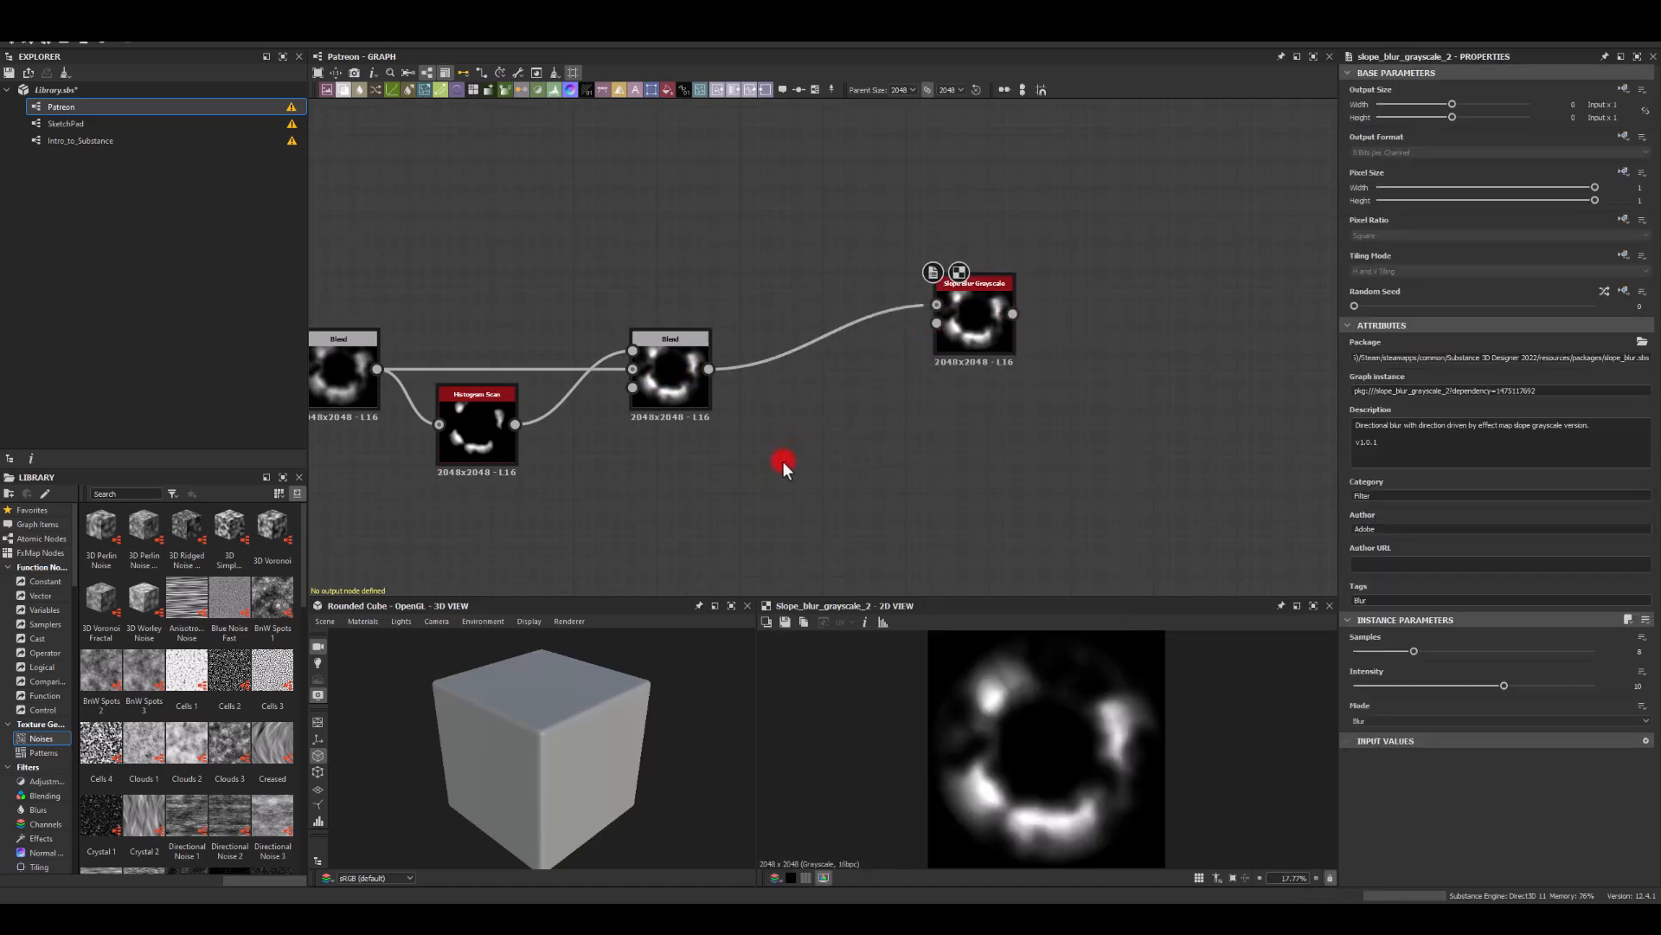
- Add a Shape node with the Paraboloid pattern below the last Blend node and connect it to the second Slope Blur's slope input
key("space")
type("sha")
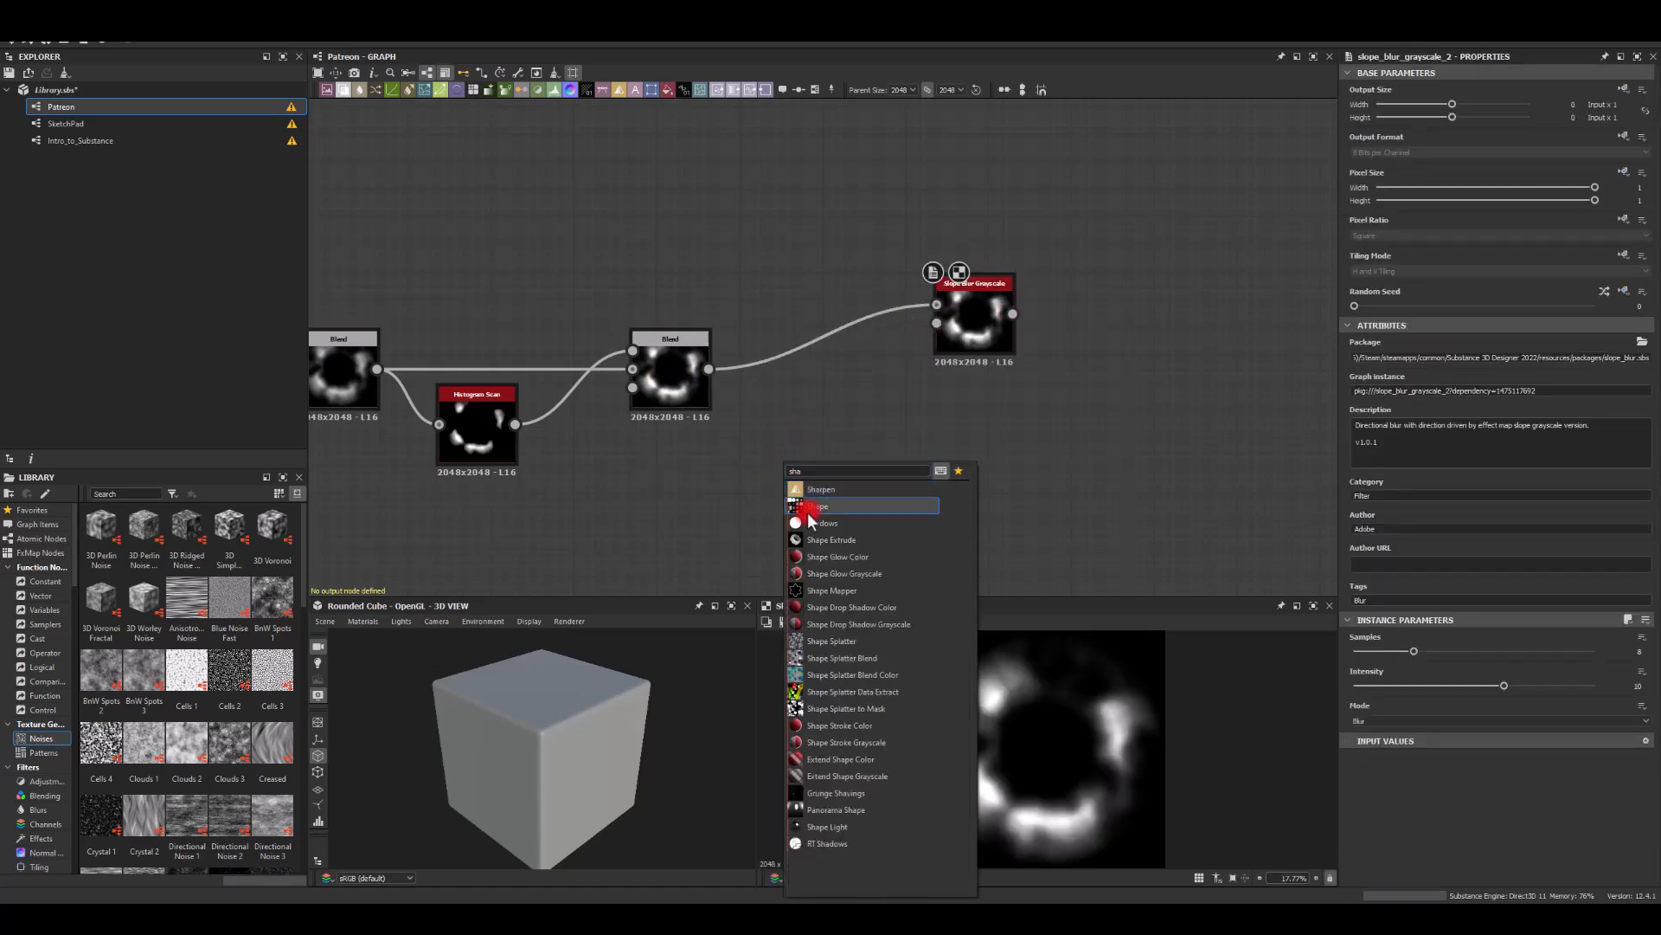
left_click(806, 506)
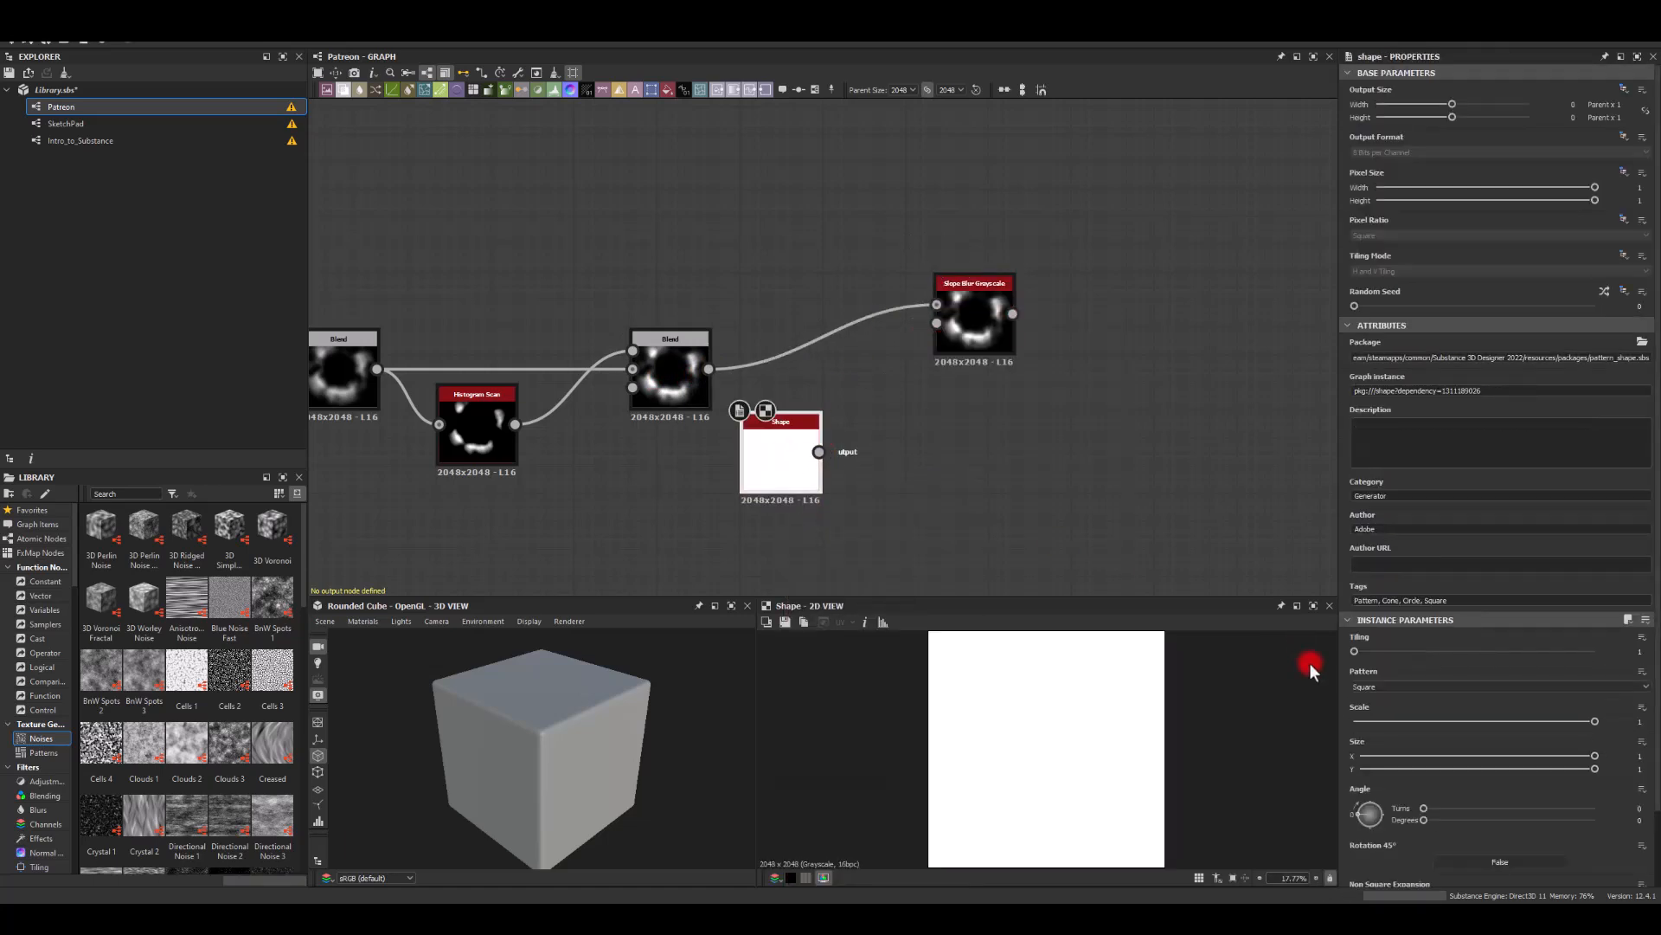
left_click(1367, 688)
left_click(1367, 711)
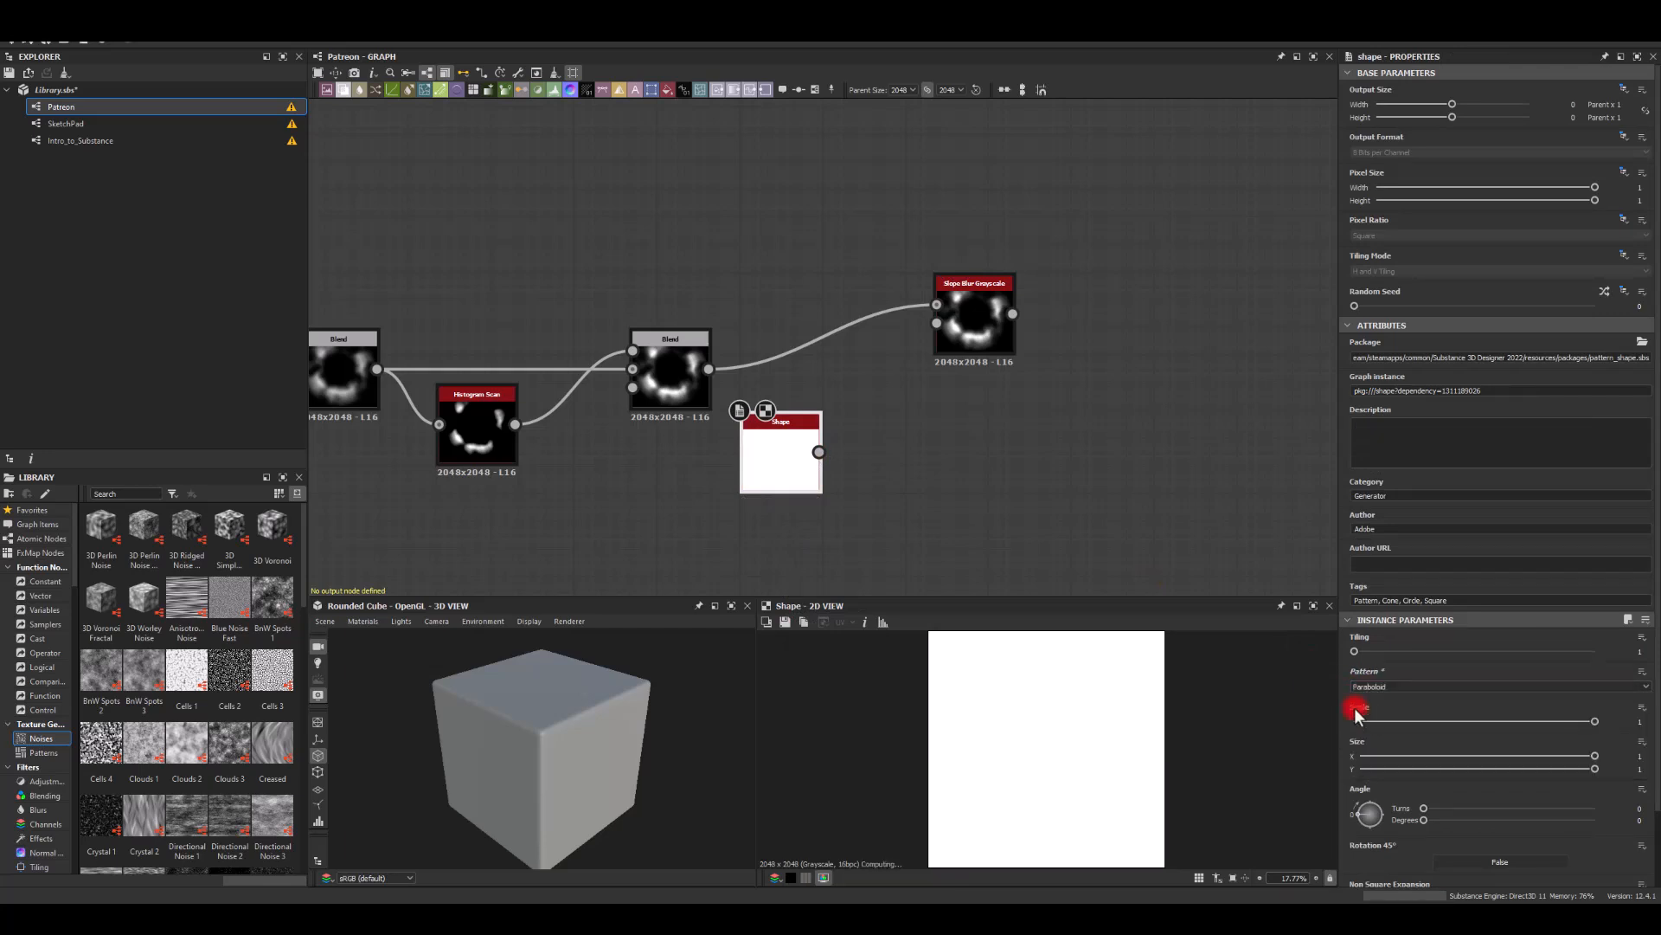
left_click_drag(818, 452, 950, 378)
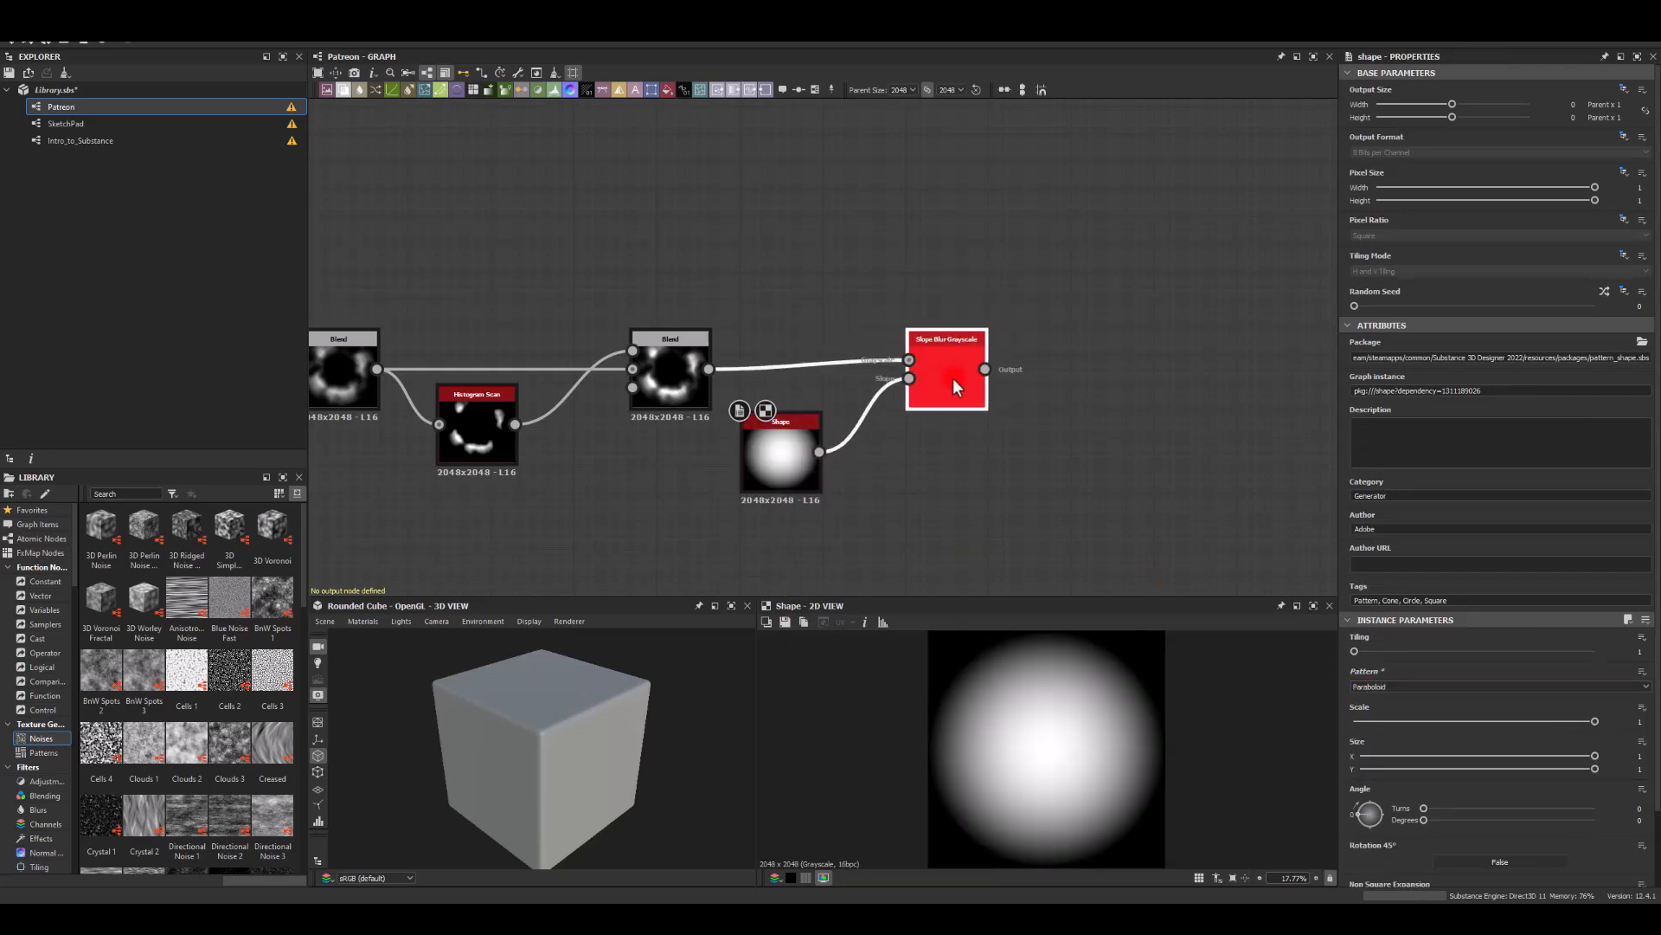
- Set the new paraboloid Shape node's scale to 0.62 while previewing the second Slope Blur output
double_click(952, 381)
left_click(774, 439)
left_click(1436, 687)
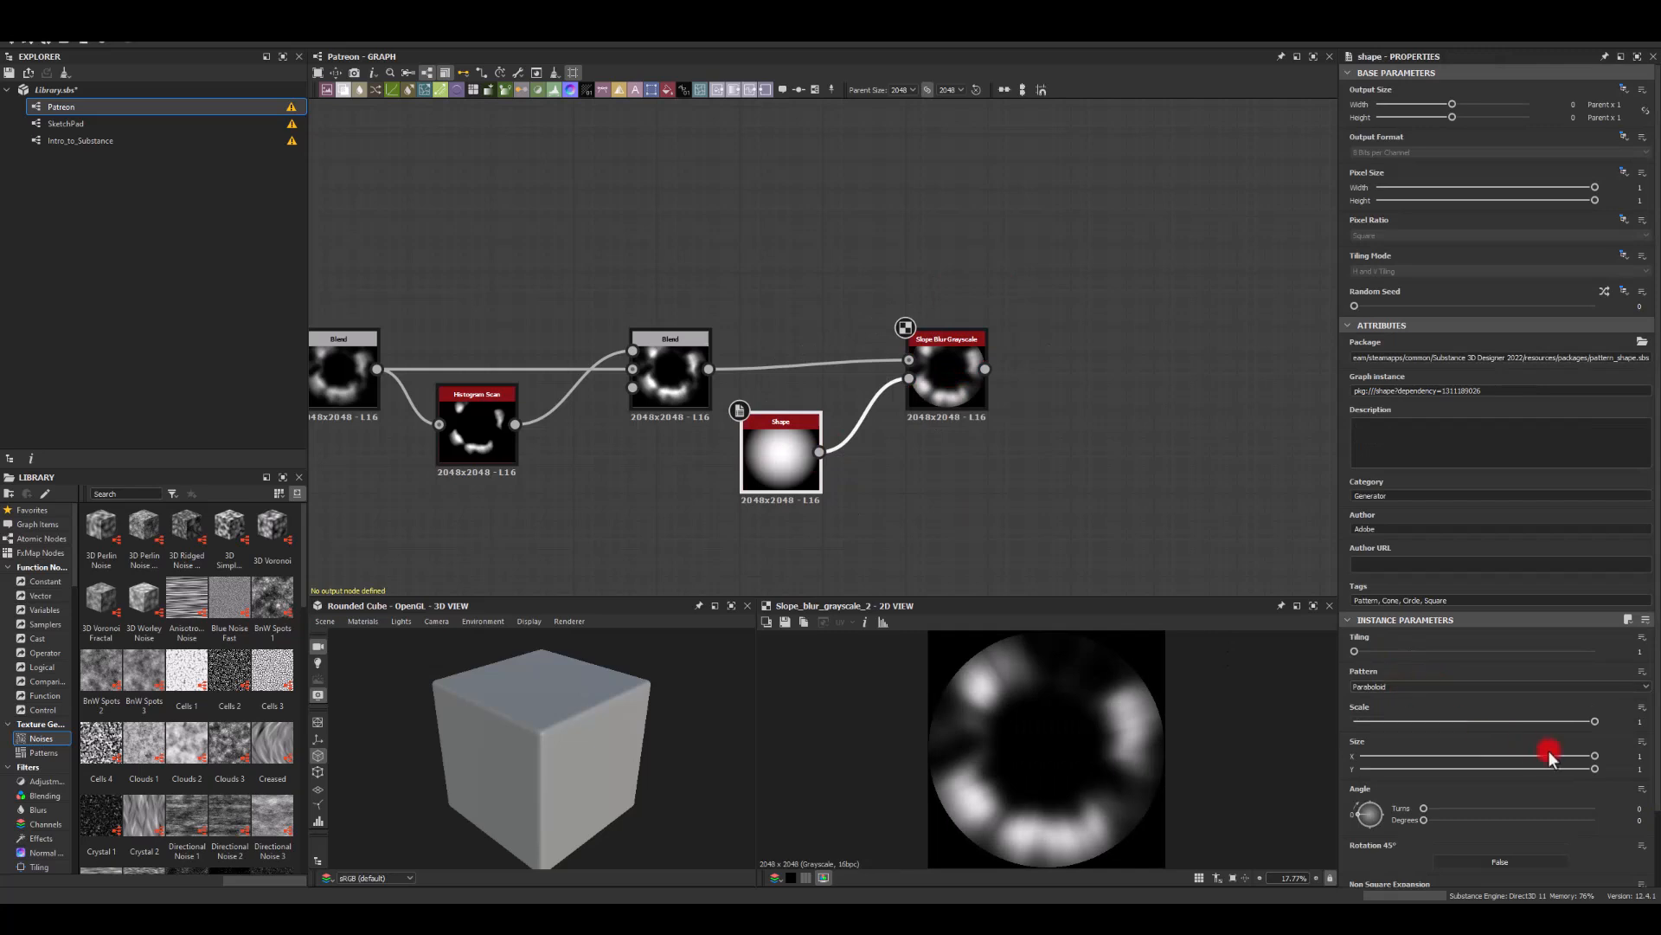
left_click_drag(1588, 729, 1464, 722)
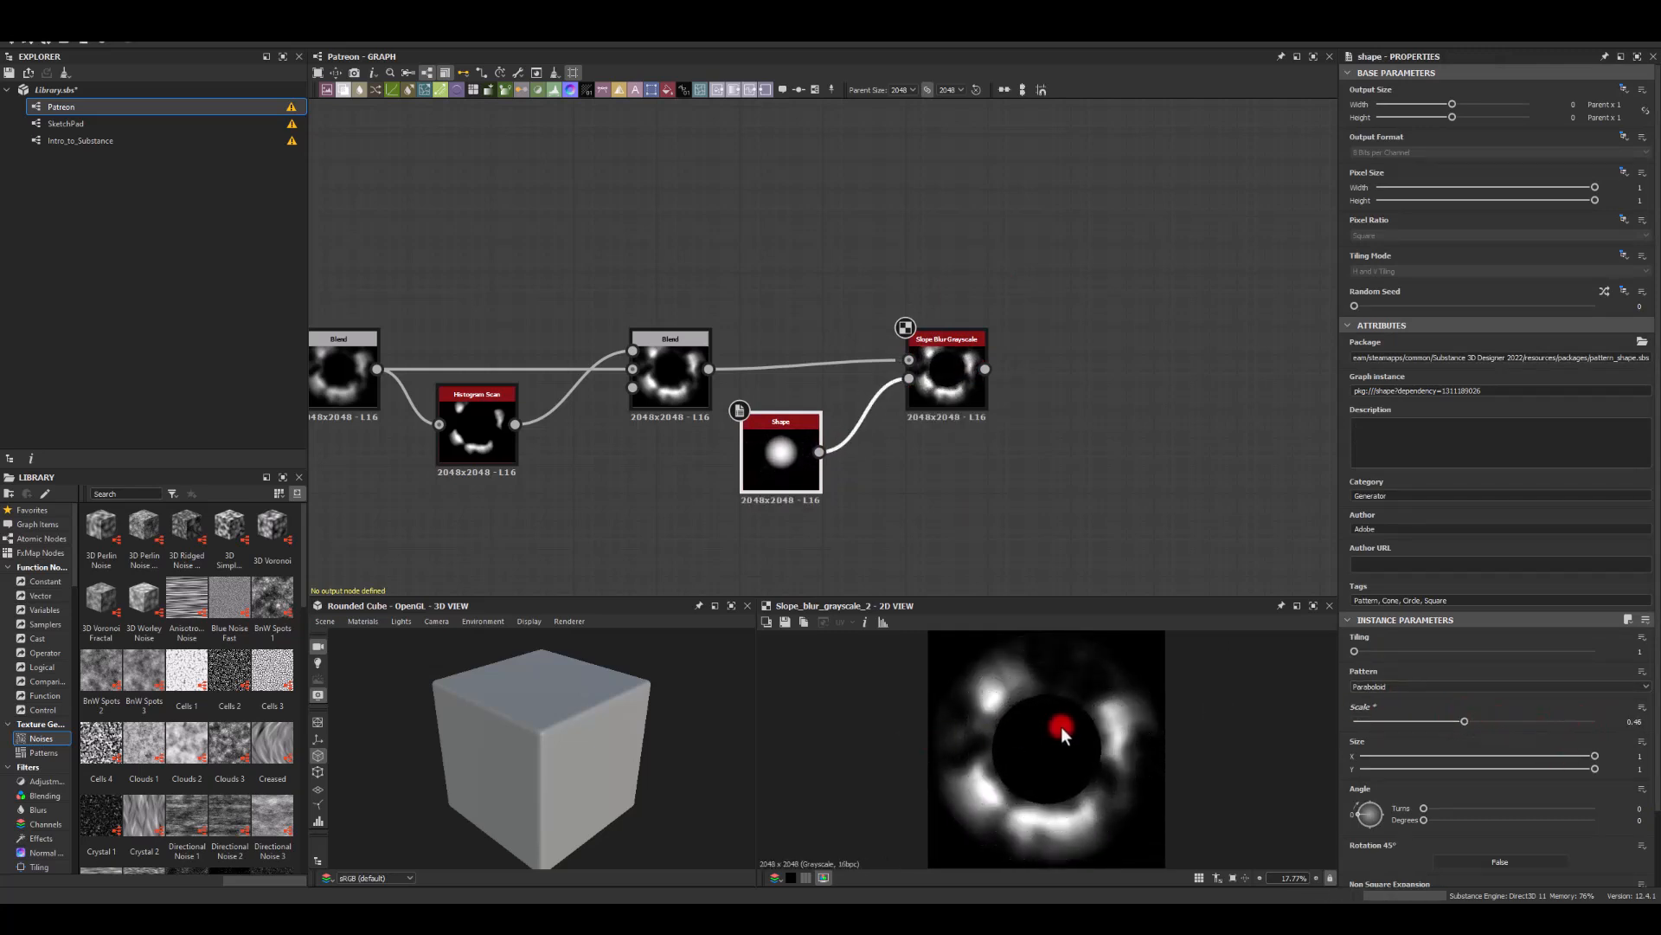
left_click_drag(1464, 722, 1504, 716)
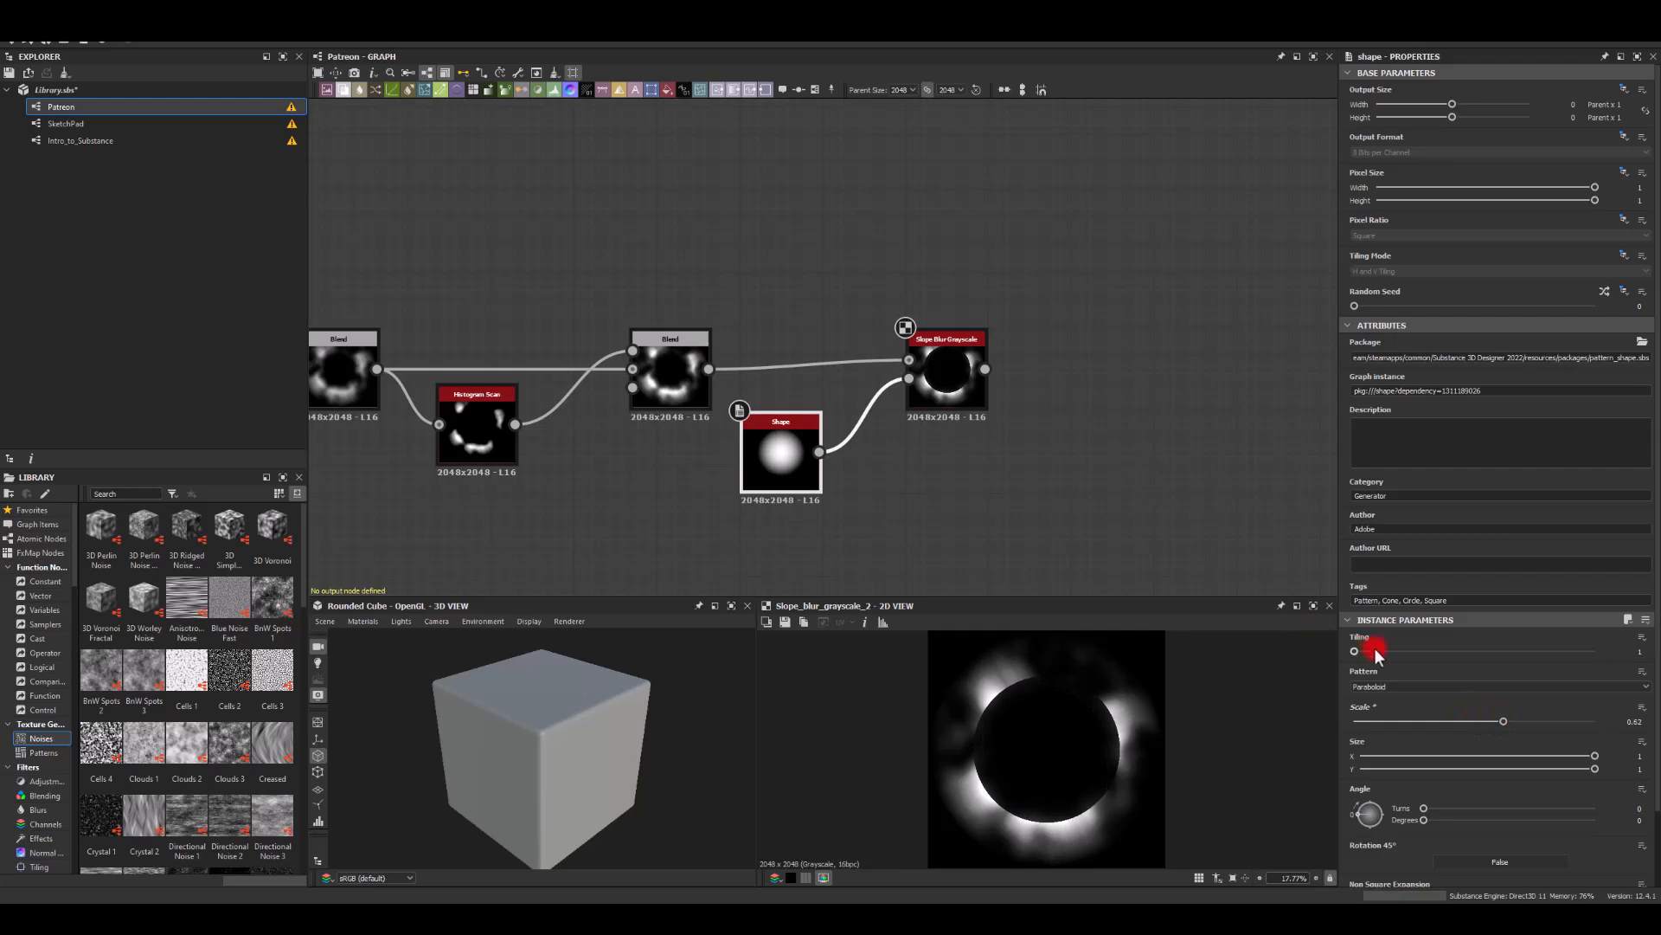
- Set the second Slope Blur Grayscale node's samples to 32 and its intensity to 2.97
left_click(955, 366)
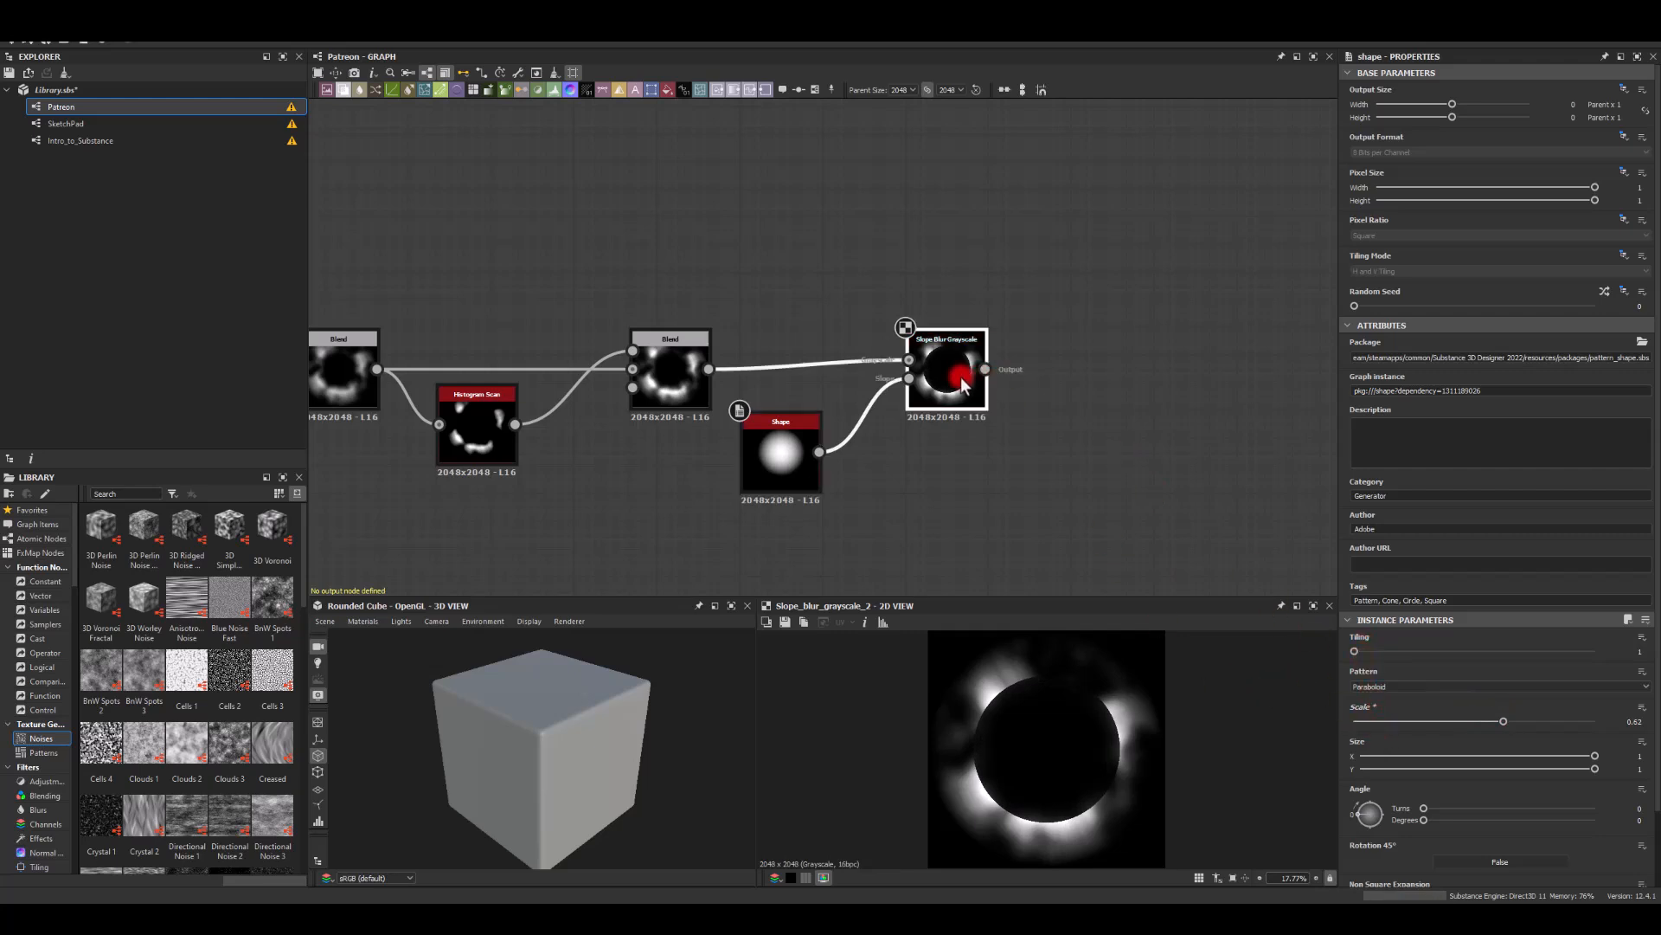
left_click_drag(1503, 690, 1654, 660)
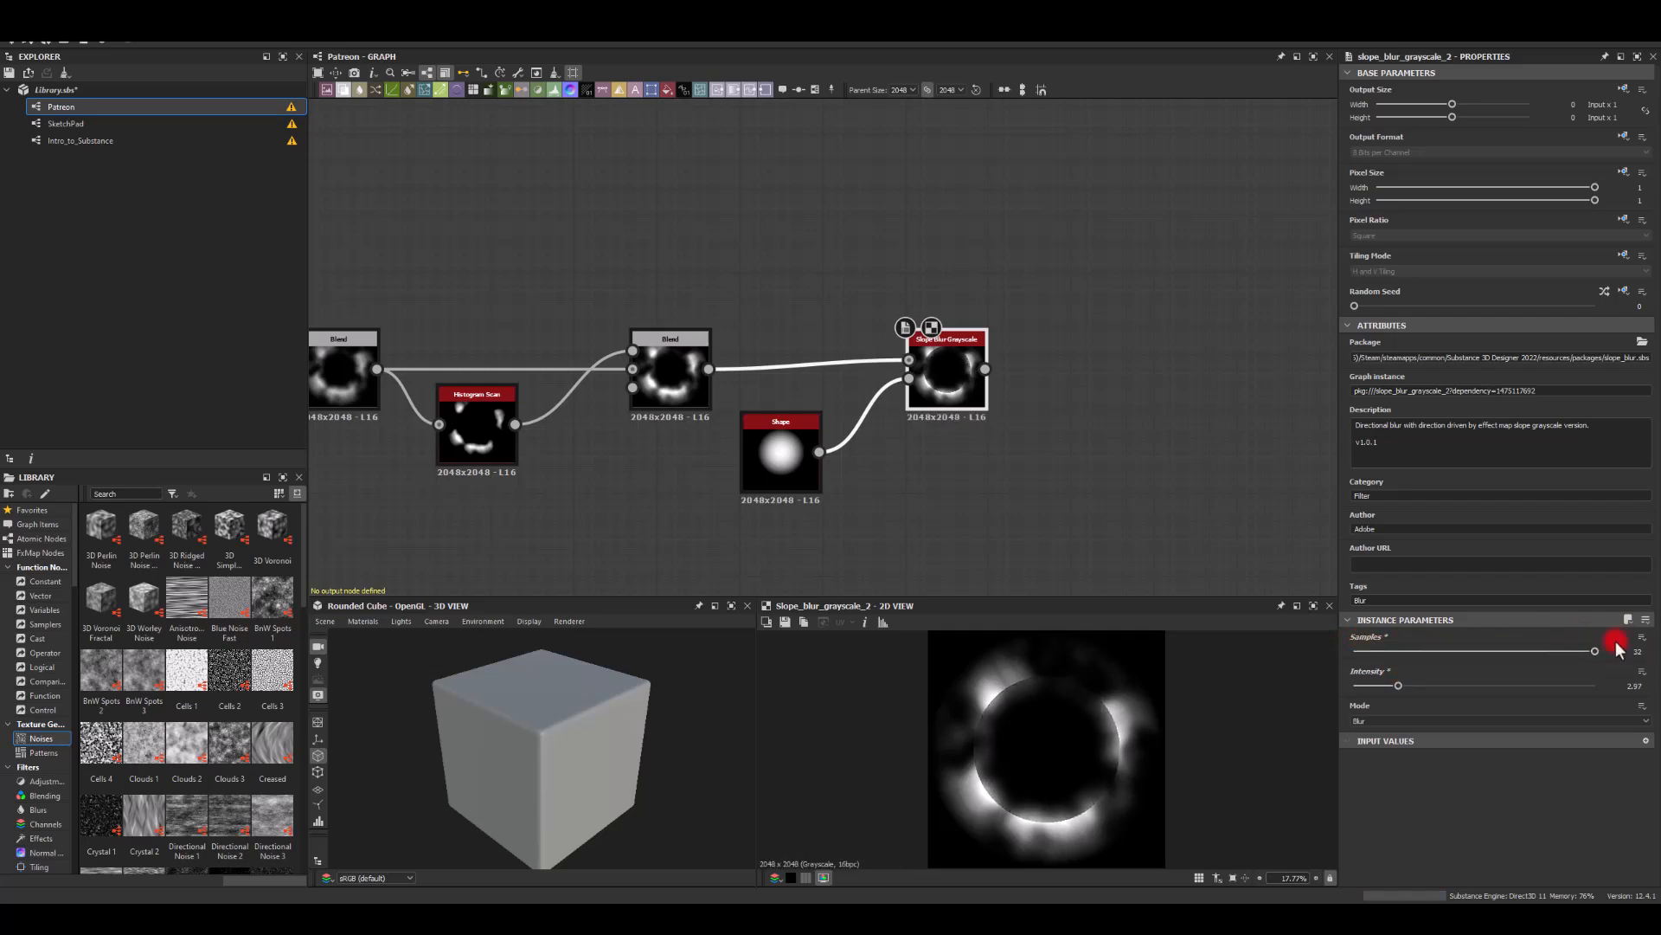
- Add a Radial Blur Grayscale node fed by the second Slope Blur Grayscale node's output
middle_click_drag(976, 439, 713, 403)
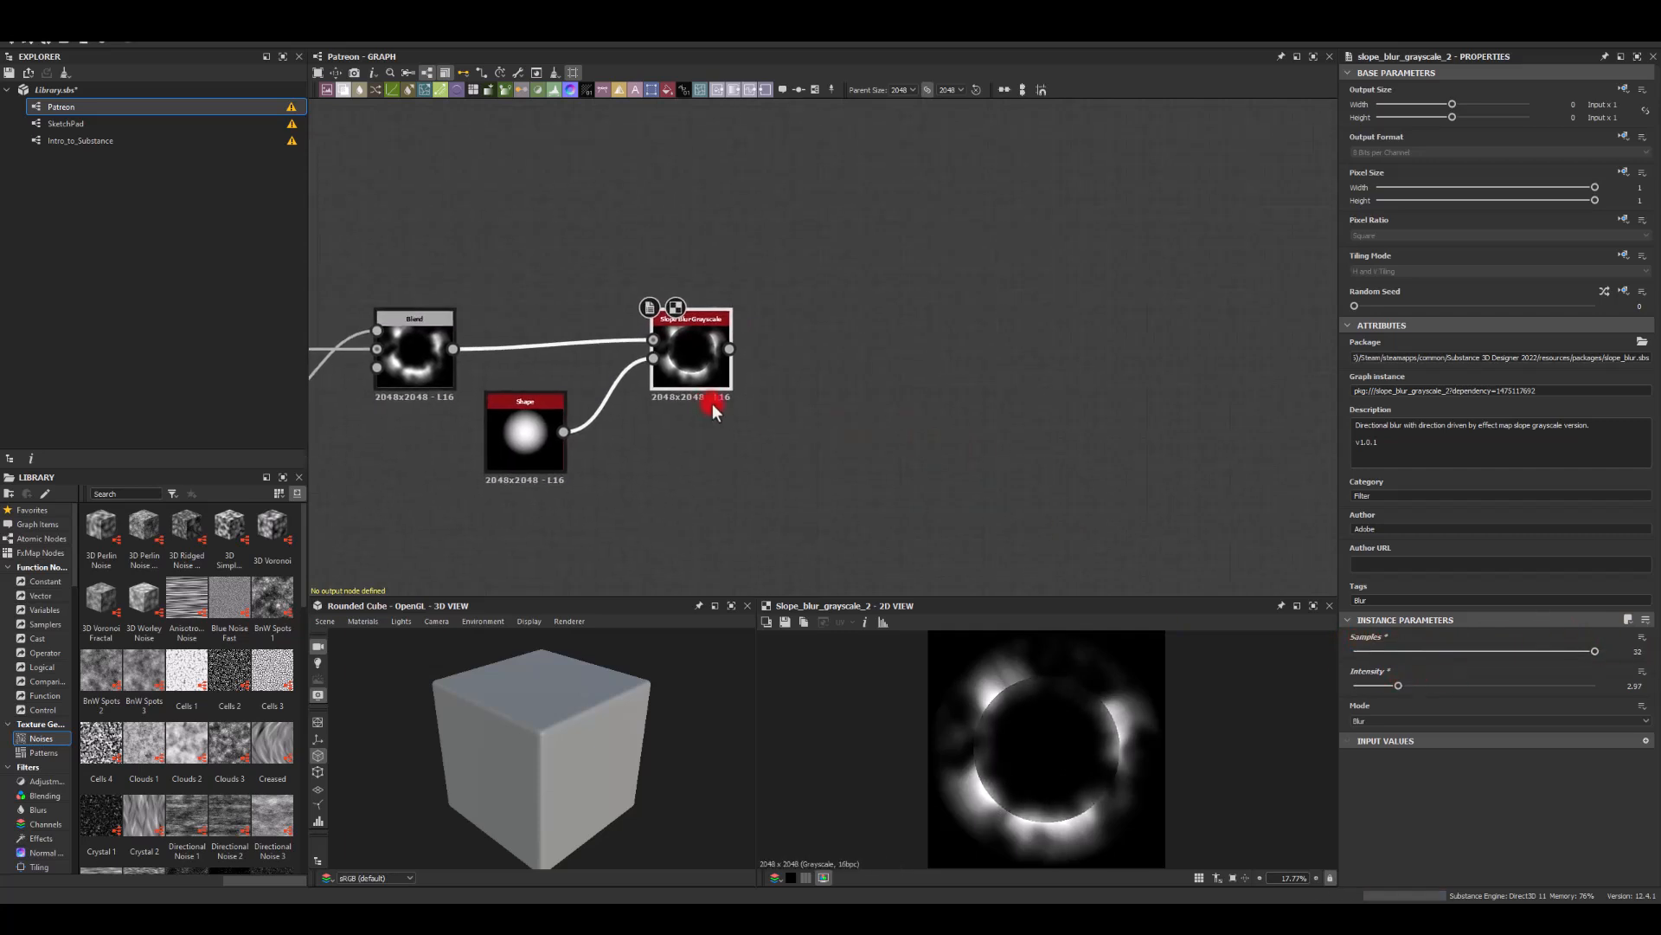
left_click_drag(725, 349, 881, 372)
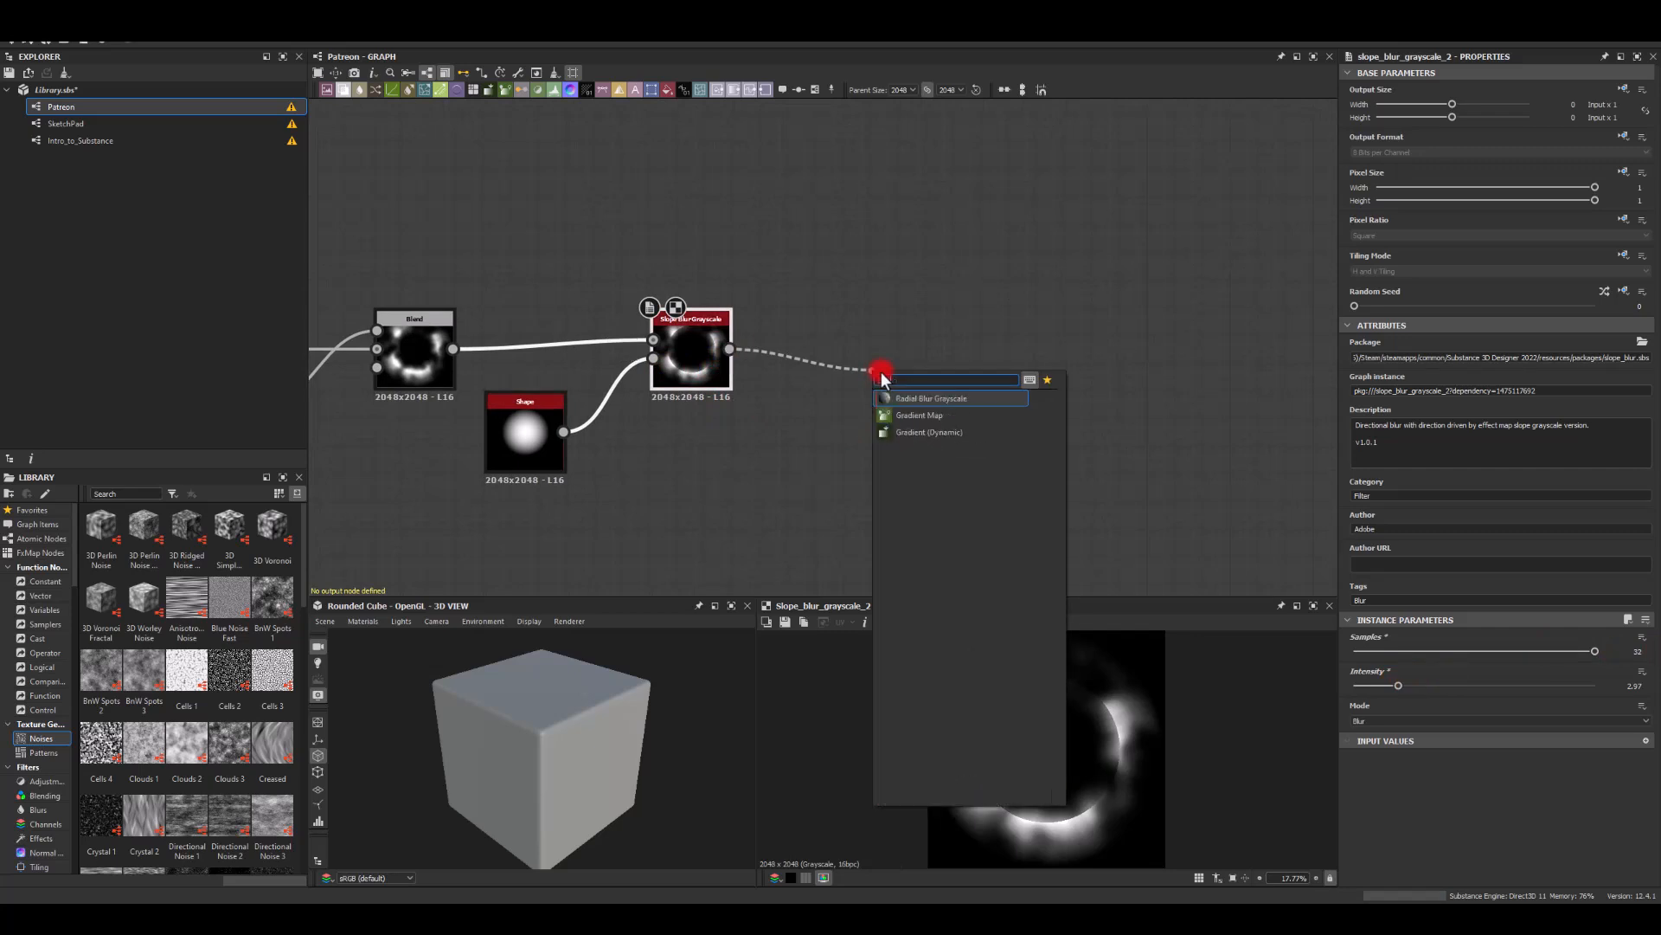
left_click(989, 684)
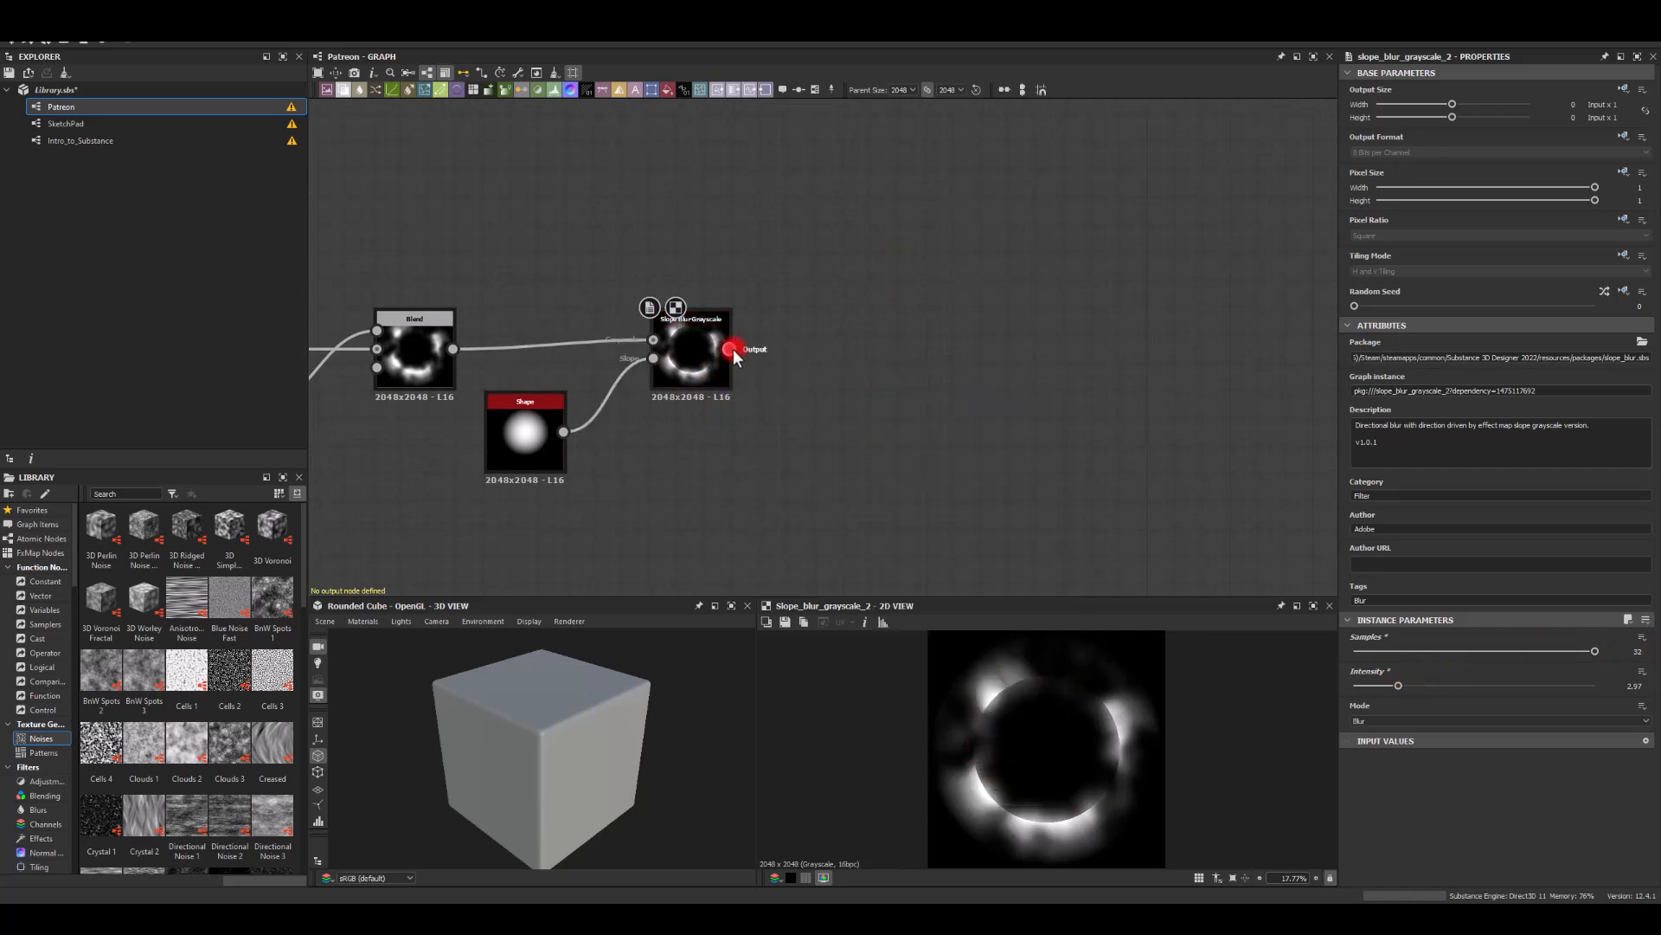
left_click_drag(731, 350, 870, 428)
type("a")
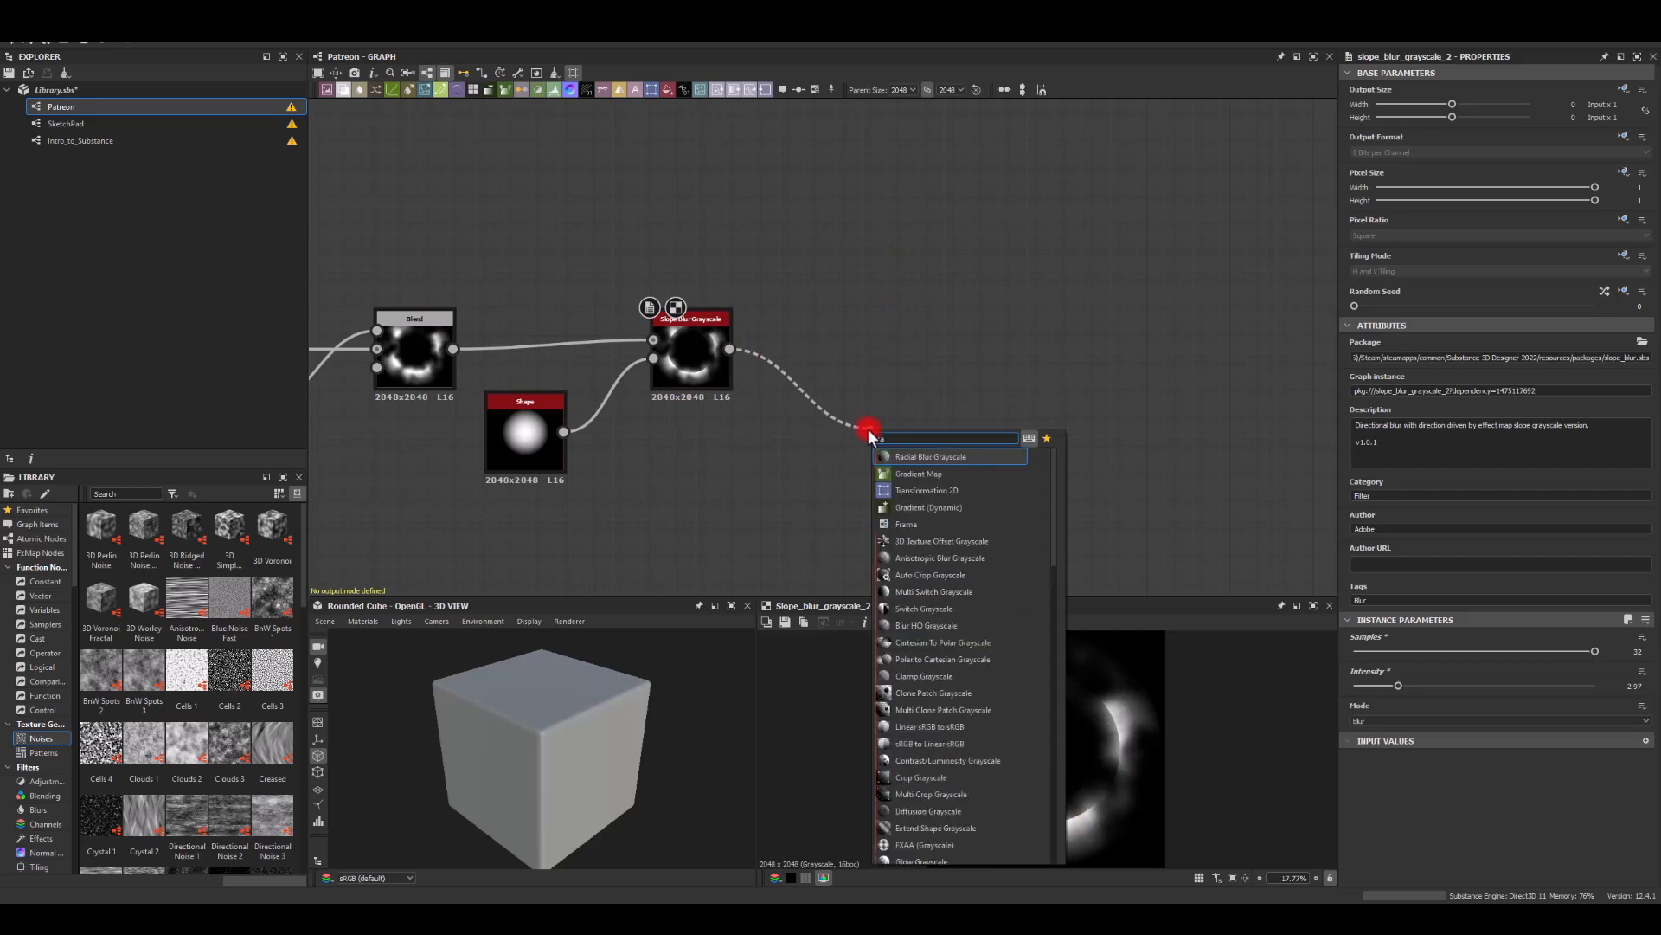
left_click(900, 456)
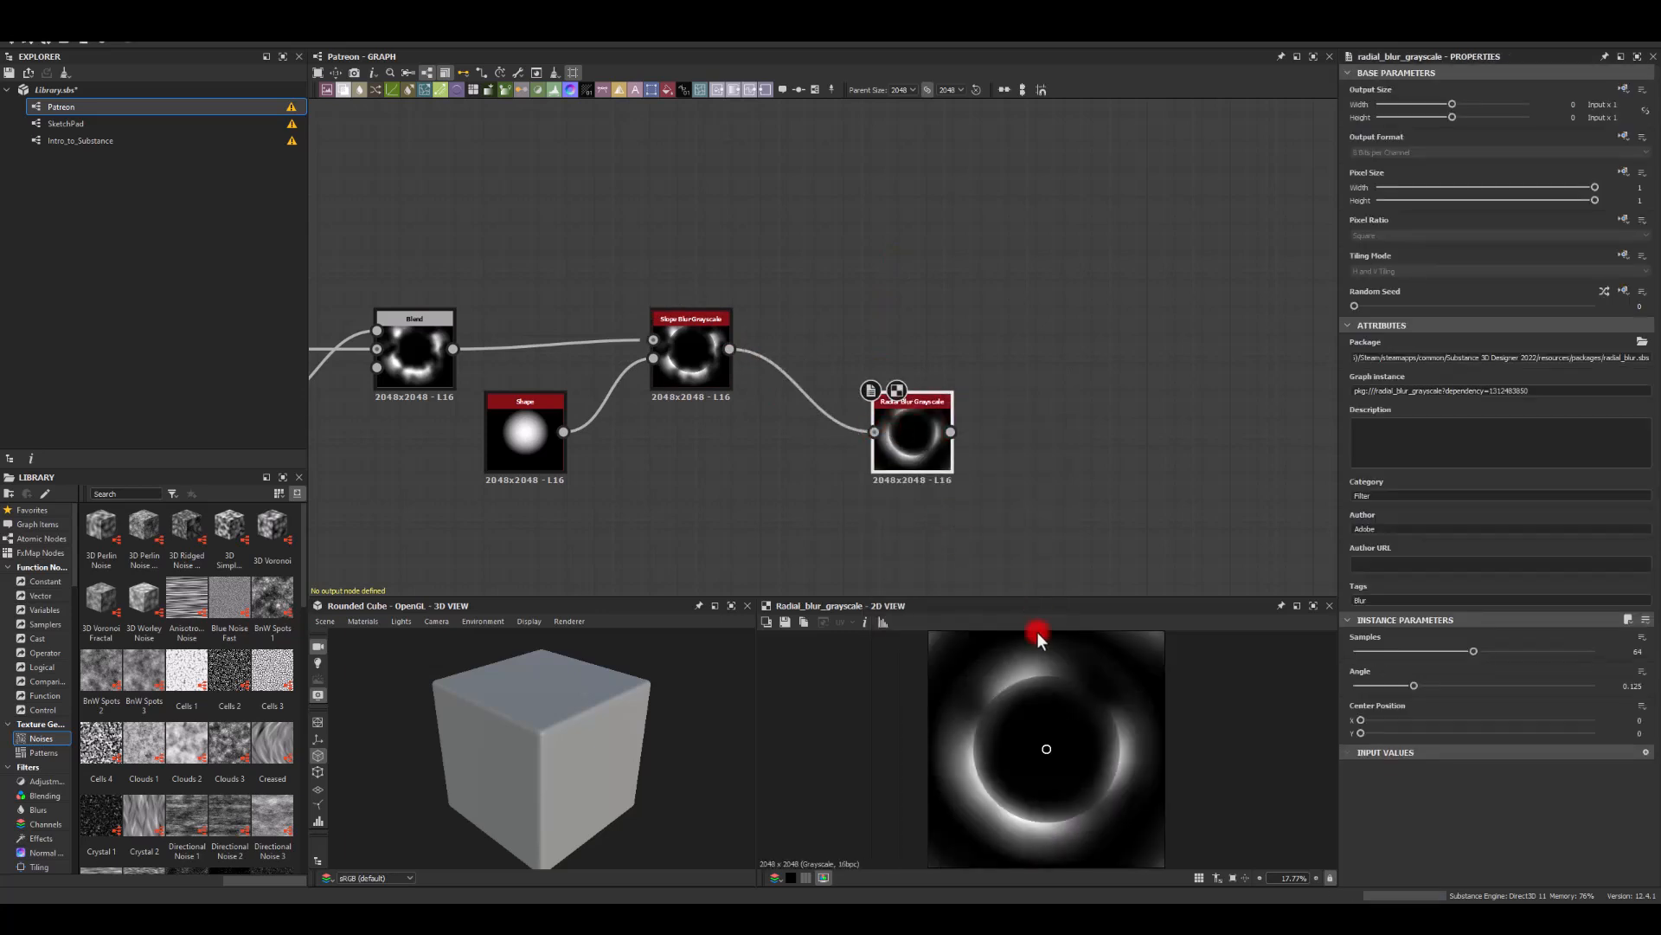
- Set the Radial Blur node's tiling mode to an absolute No Tiling and its angle to 0.15
left_click(1624, 256)
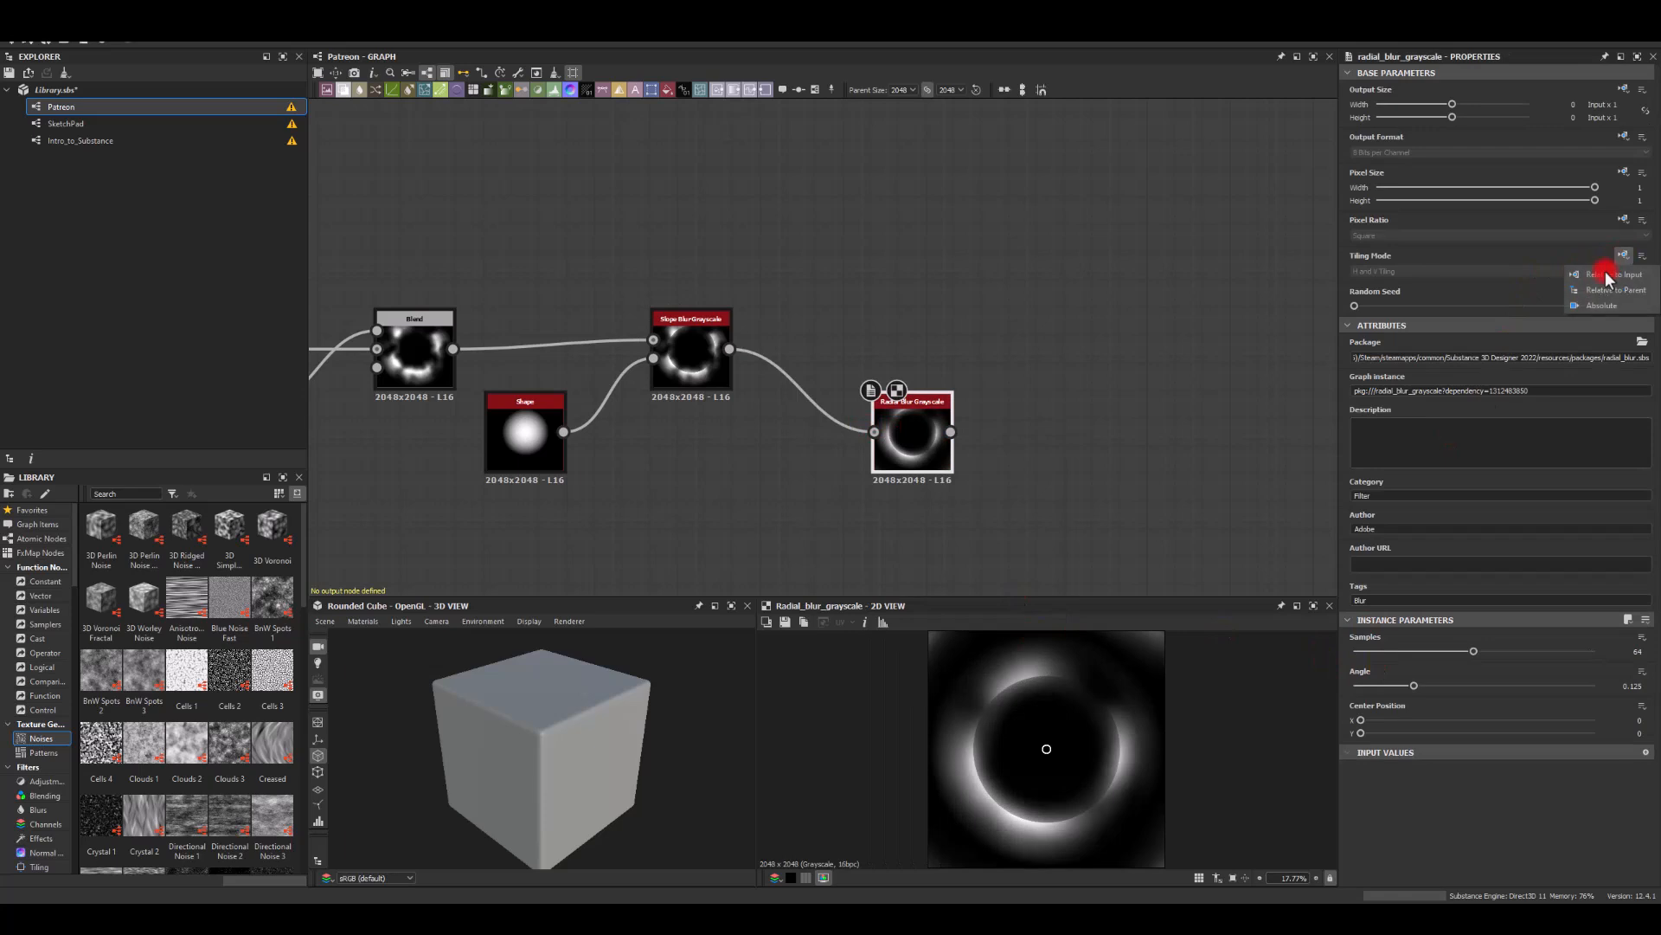
left_click(1591, 304)
left_click(1381, 271)
left_click(1376, 283)
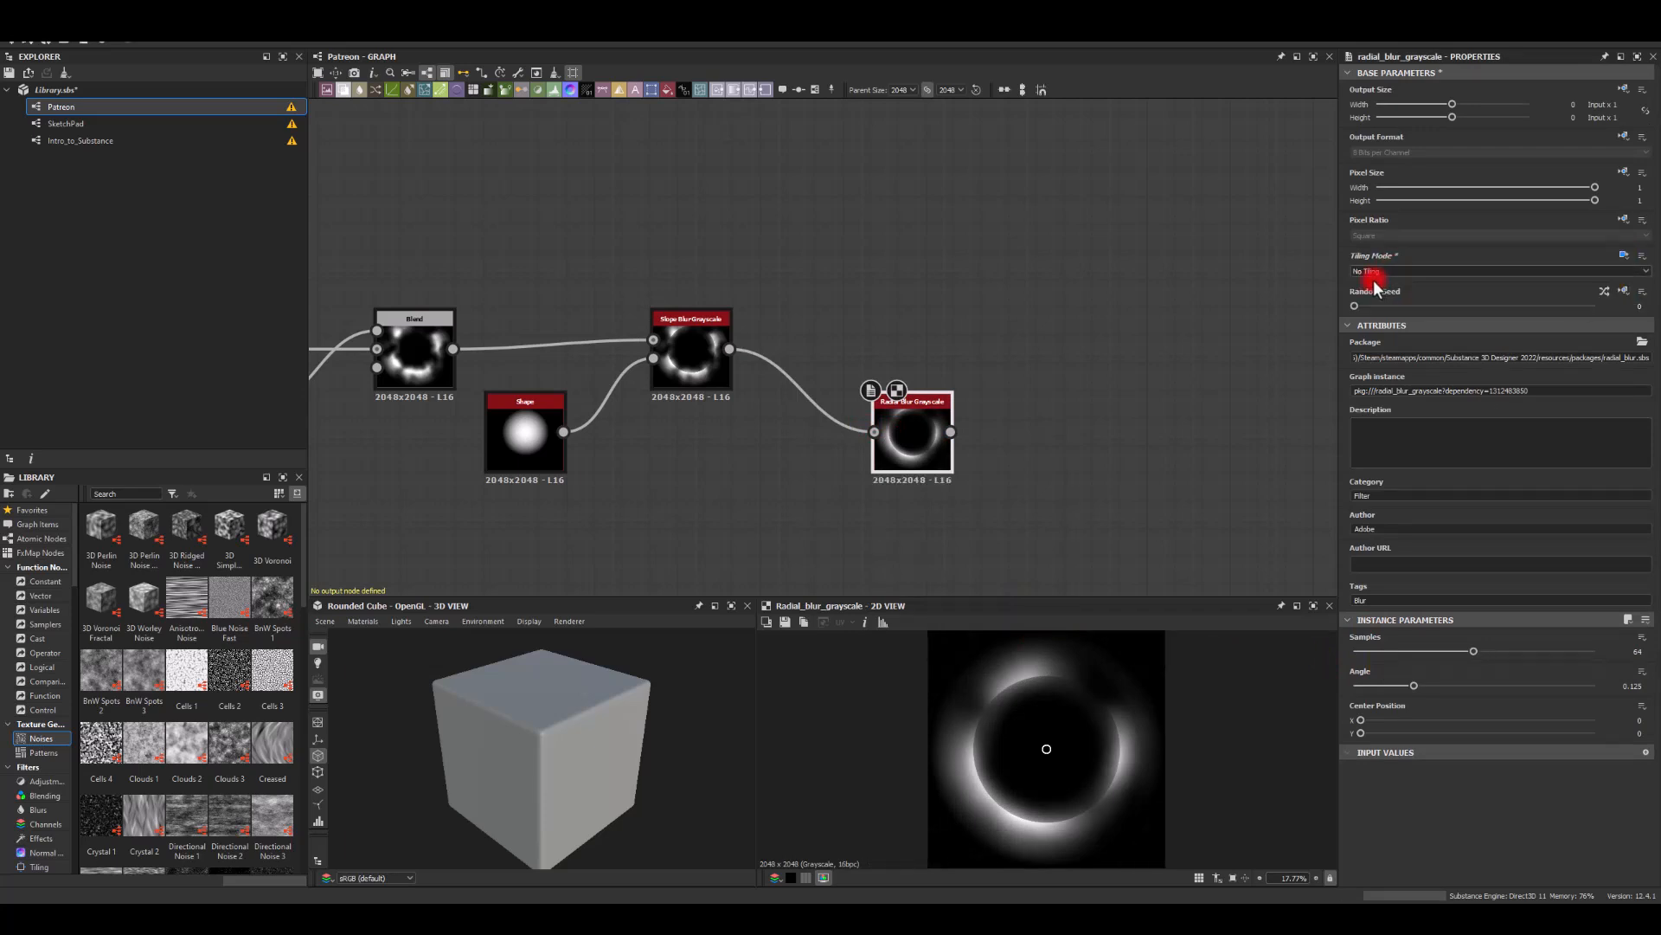
mouse_move(1414, 685)
left_mouse_down()
mouse_move(1462, 686)
mouse_move(1426, 685)
left_mouse_up()
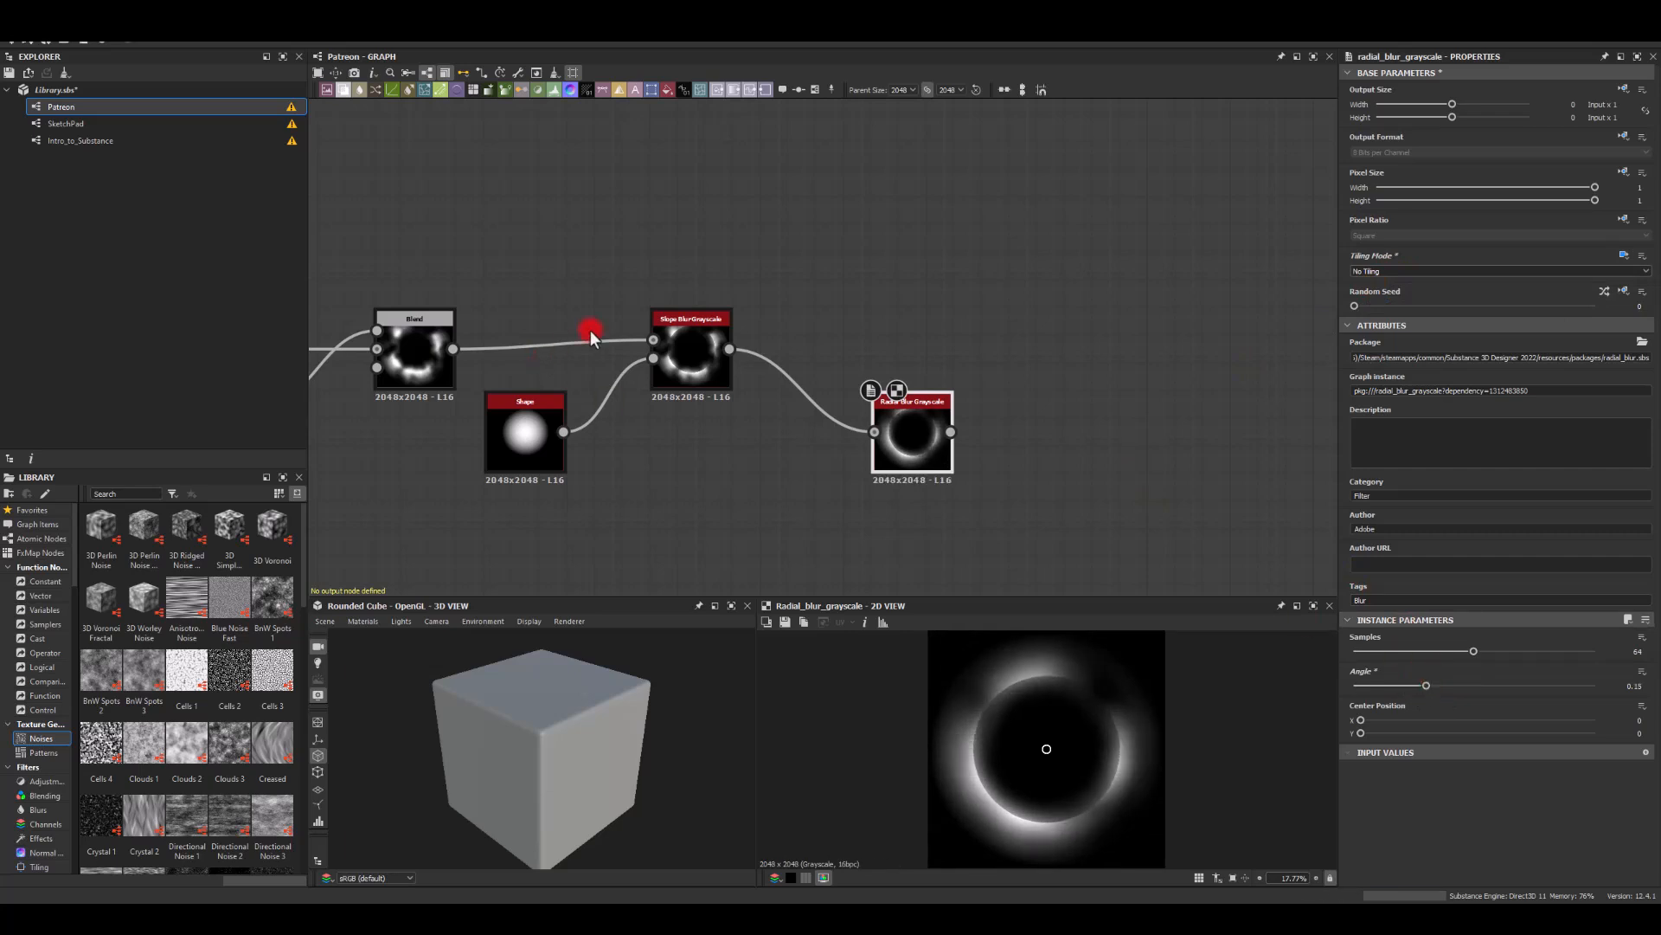
- Insert a Blur HQ Grayscale node between the second Slope Blur and the Radial Blur and lower its intensity
left_click(688, 364)
left_click_drag(730, 348, 828, 310)
type("ble")
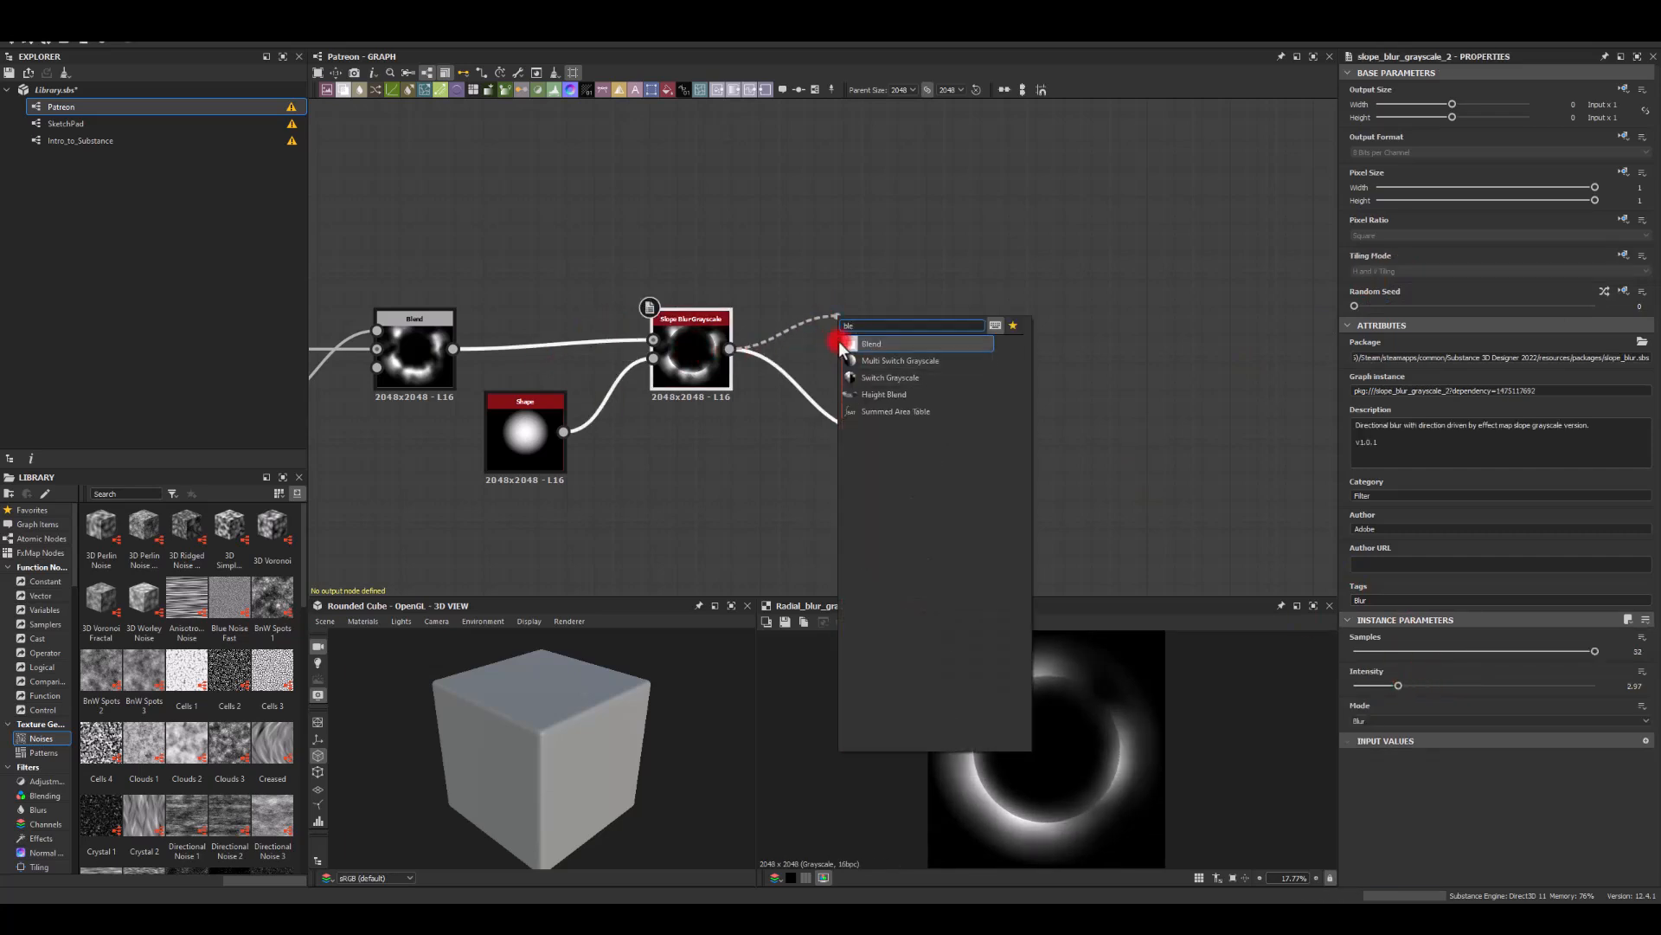
key("BackSpace")
type("u")
left_click(879, 360)
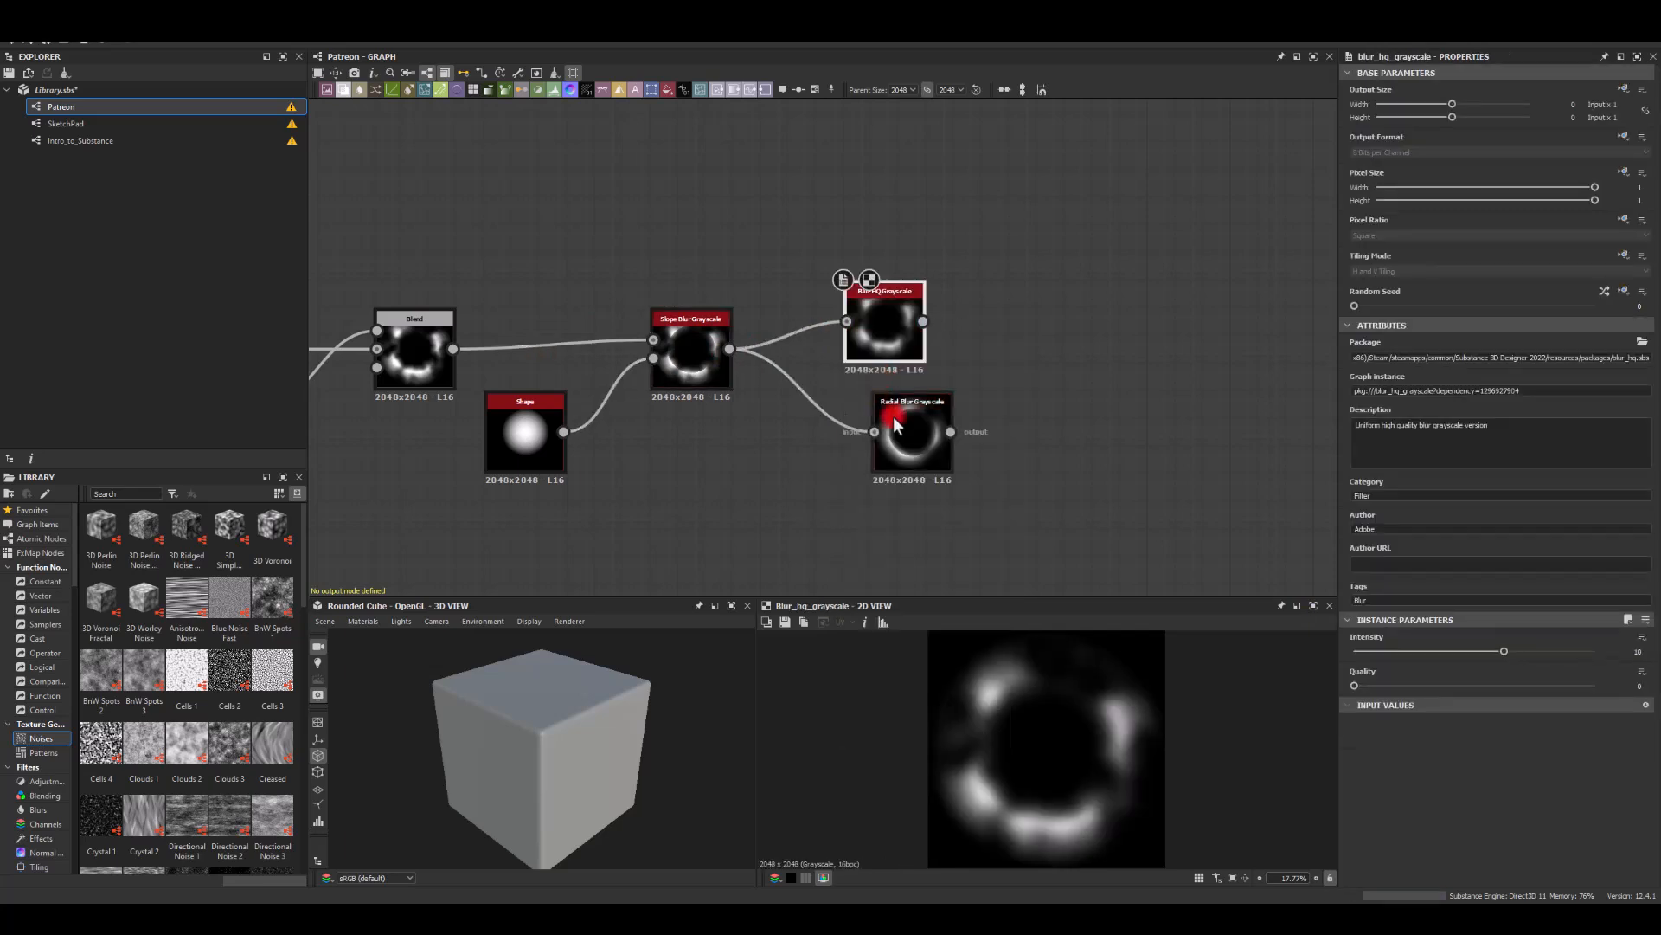
left_click_drag(882, 329, 985, 431)
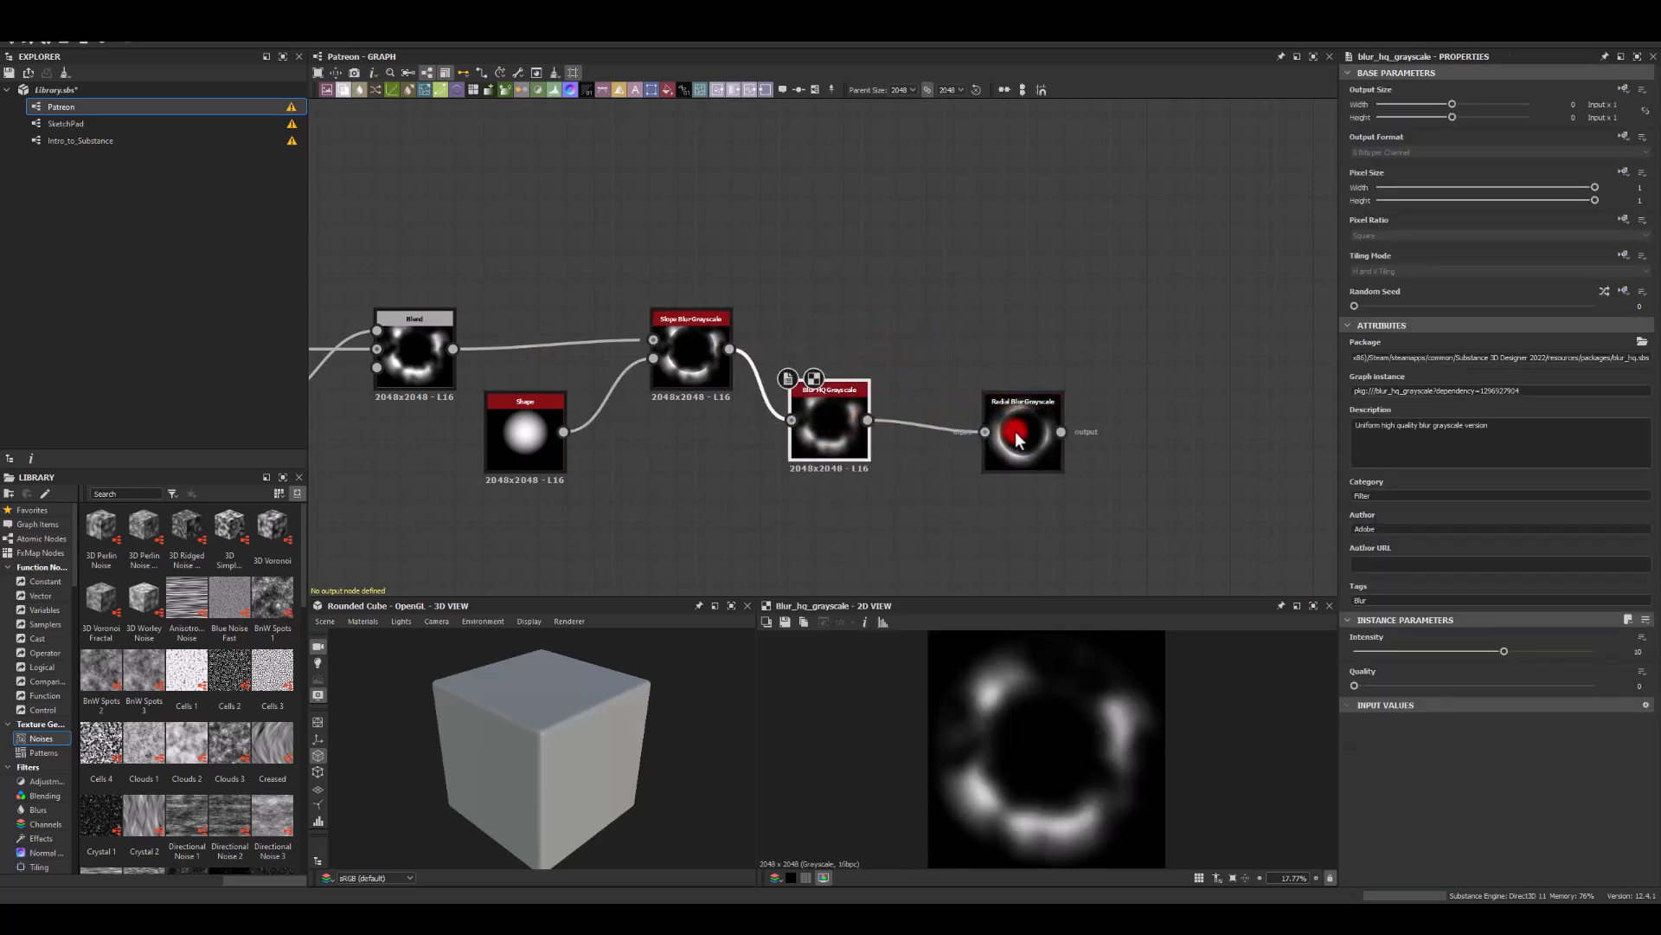
left_click_drag(1454, 651, 1389, 653)
- Set the Radial Blur Grayscale node's samples to 128 and its angle to 0.1
left_click(1023, 417)
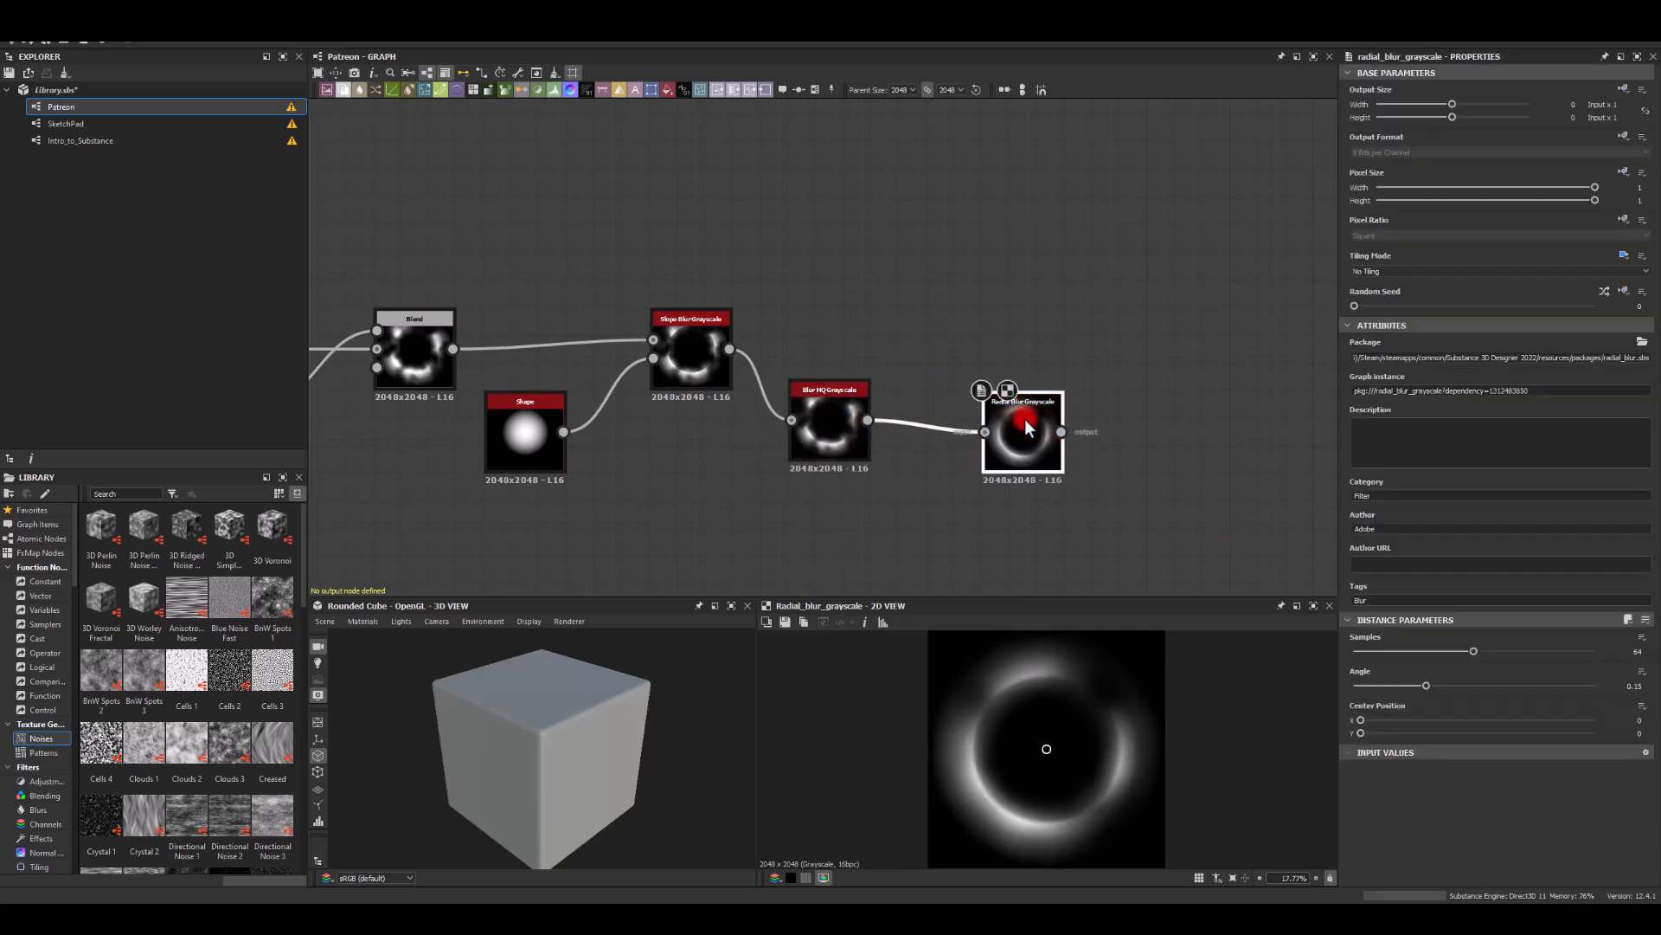
left_click_drag(861, 445, 861, 458)
left_click_drag(986, 439, 996, 485)
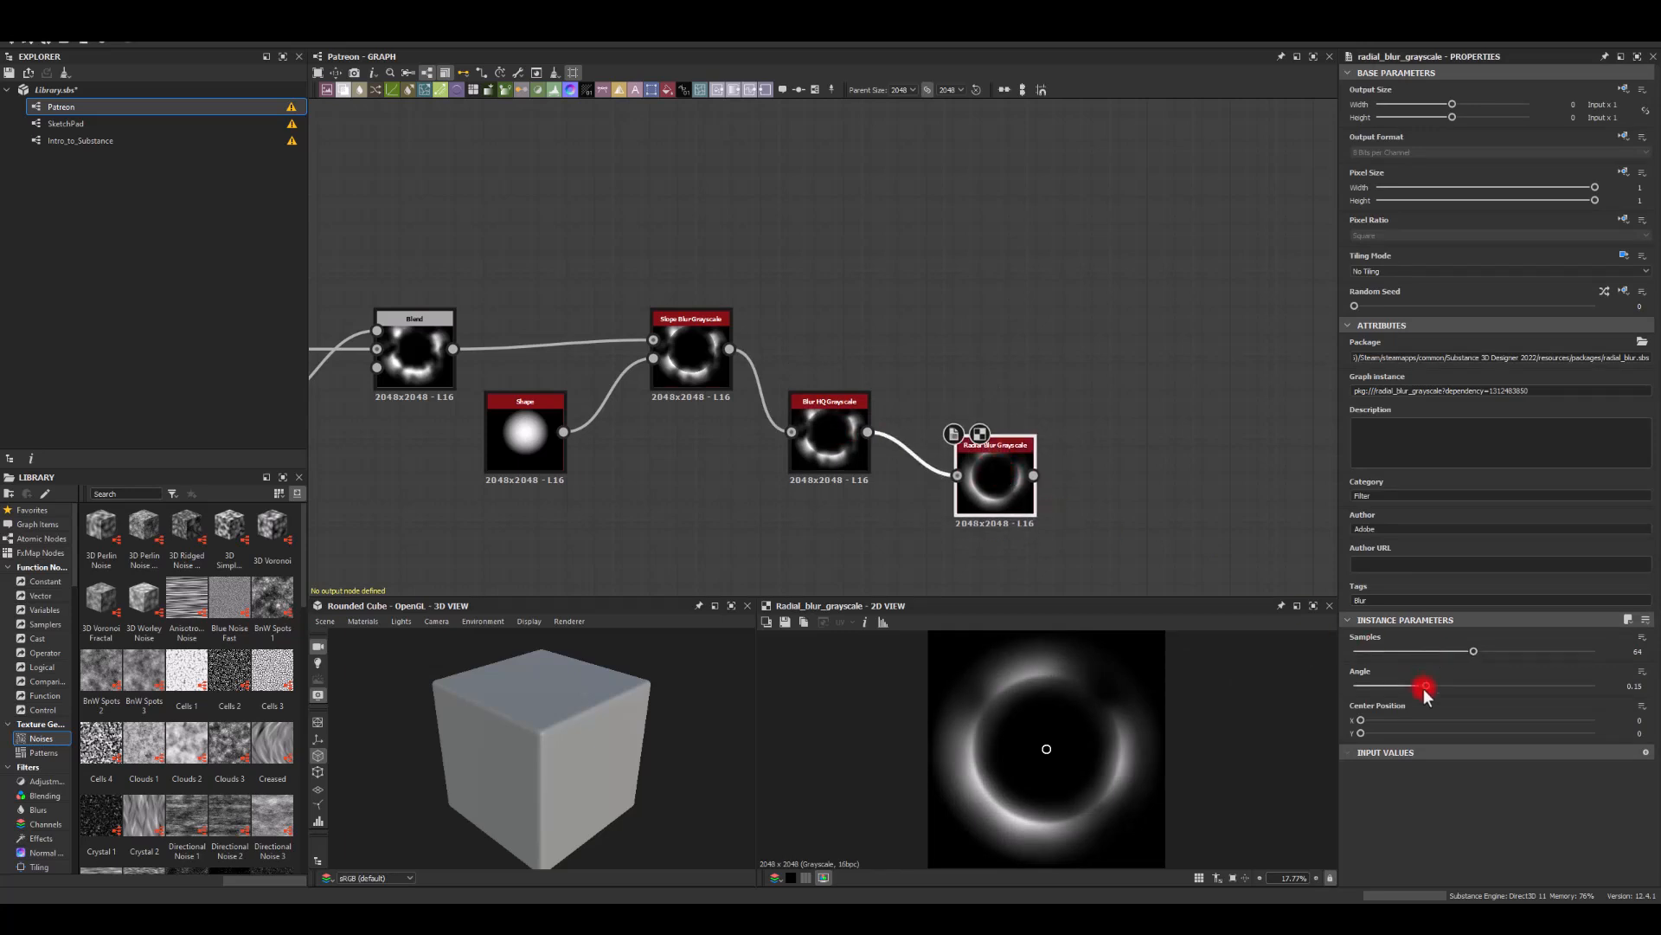
left_click_drag(1474, 650, 1597, 651)
mouse_move(1426, 684)
left_mouse_down()
mouse_move(1629, 701)
mouse_move(1377, 687)
mouse_move(1432, 687)
mouse_move(1403, 690)
left_mouse_up()
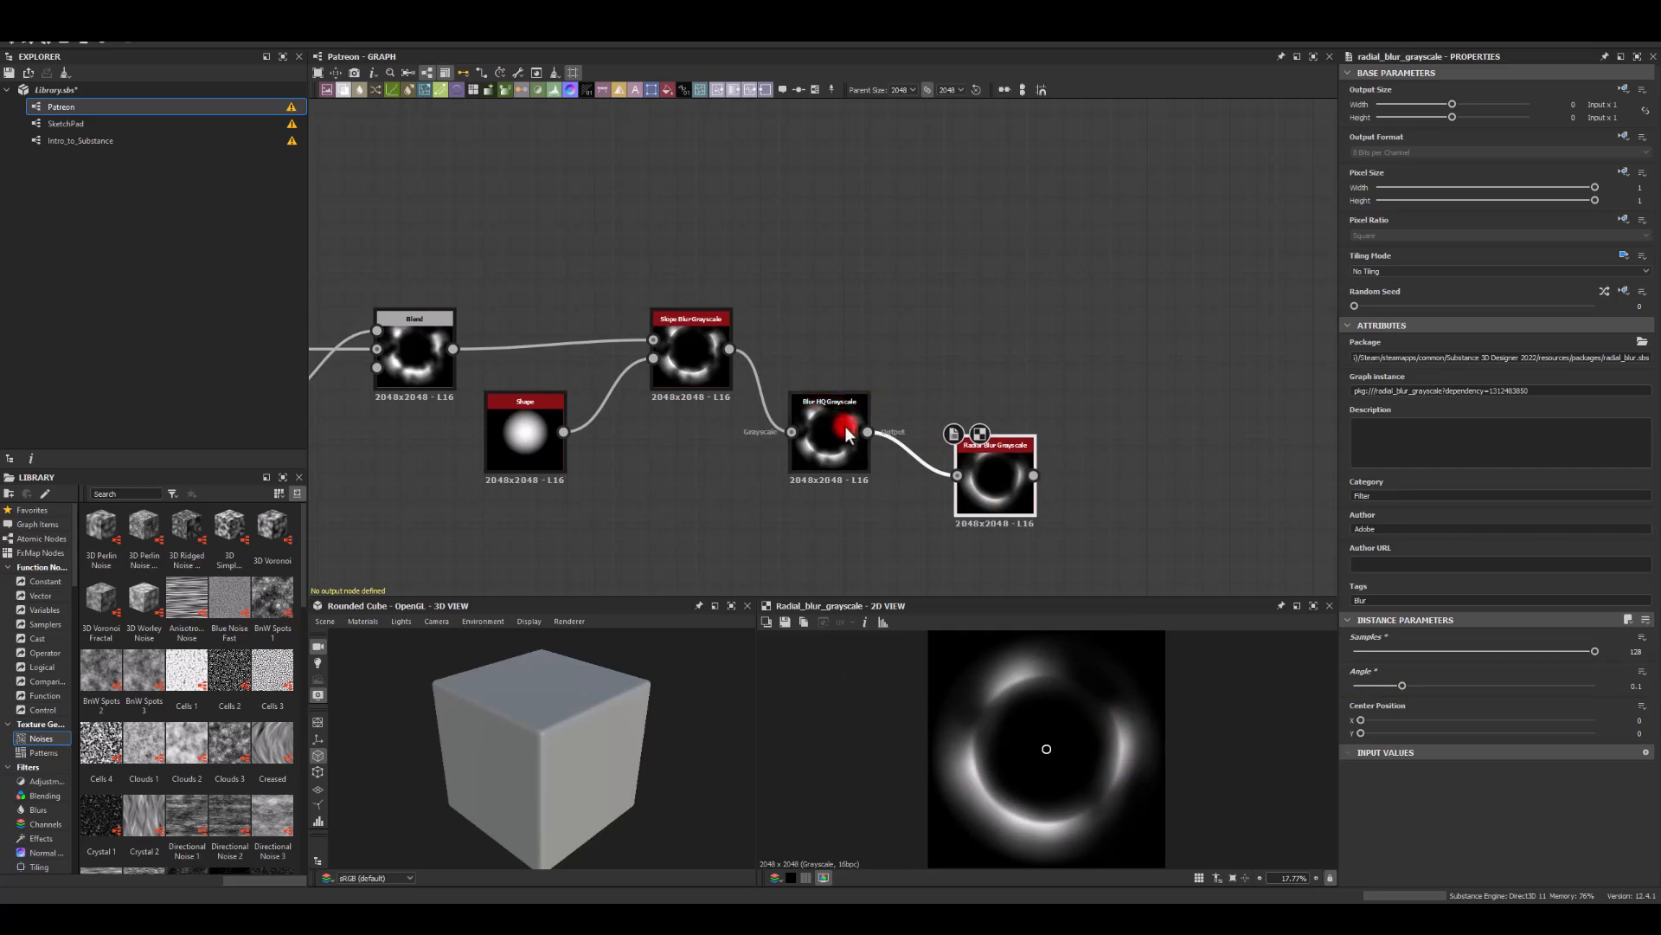
- Arrange the Blur HQ and Radial Blur nodes side by side below the second Slope Blur node
left_click_drag(974, 458, 946, 482)
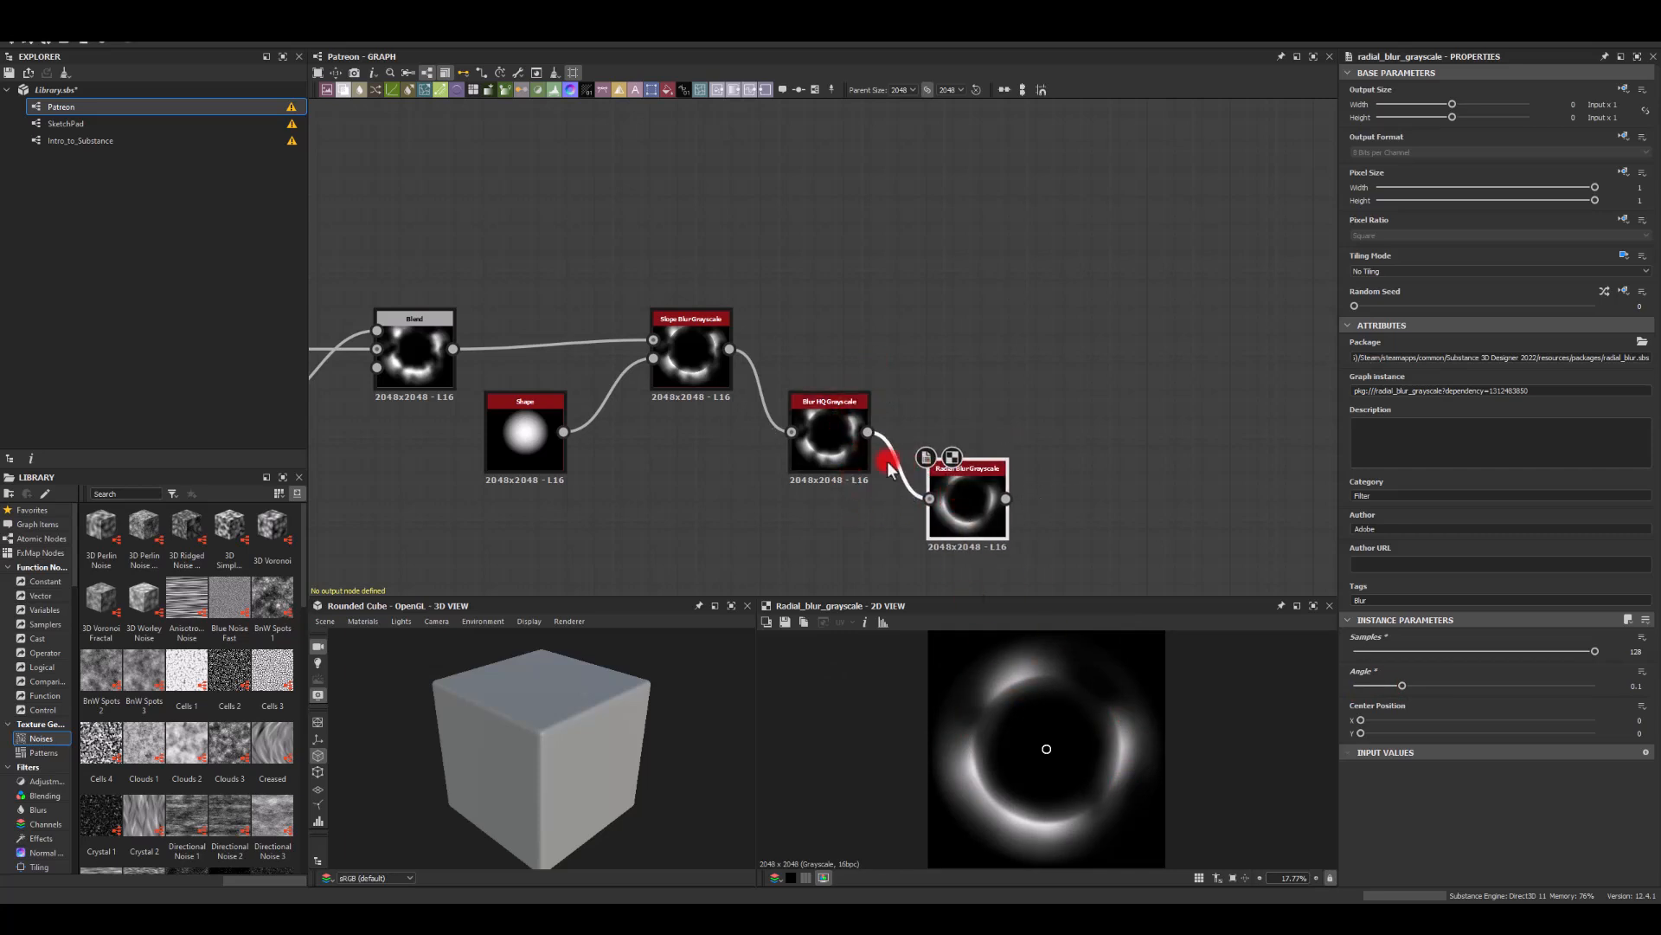
left_click_drag(810, 425, 808, 471)
left_click_drag(947, 496, 920, 485)
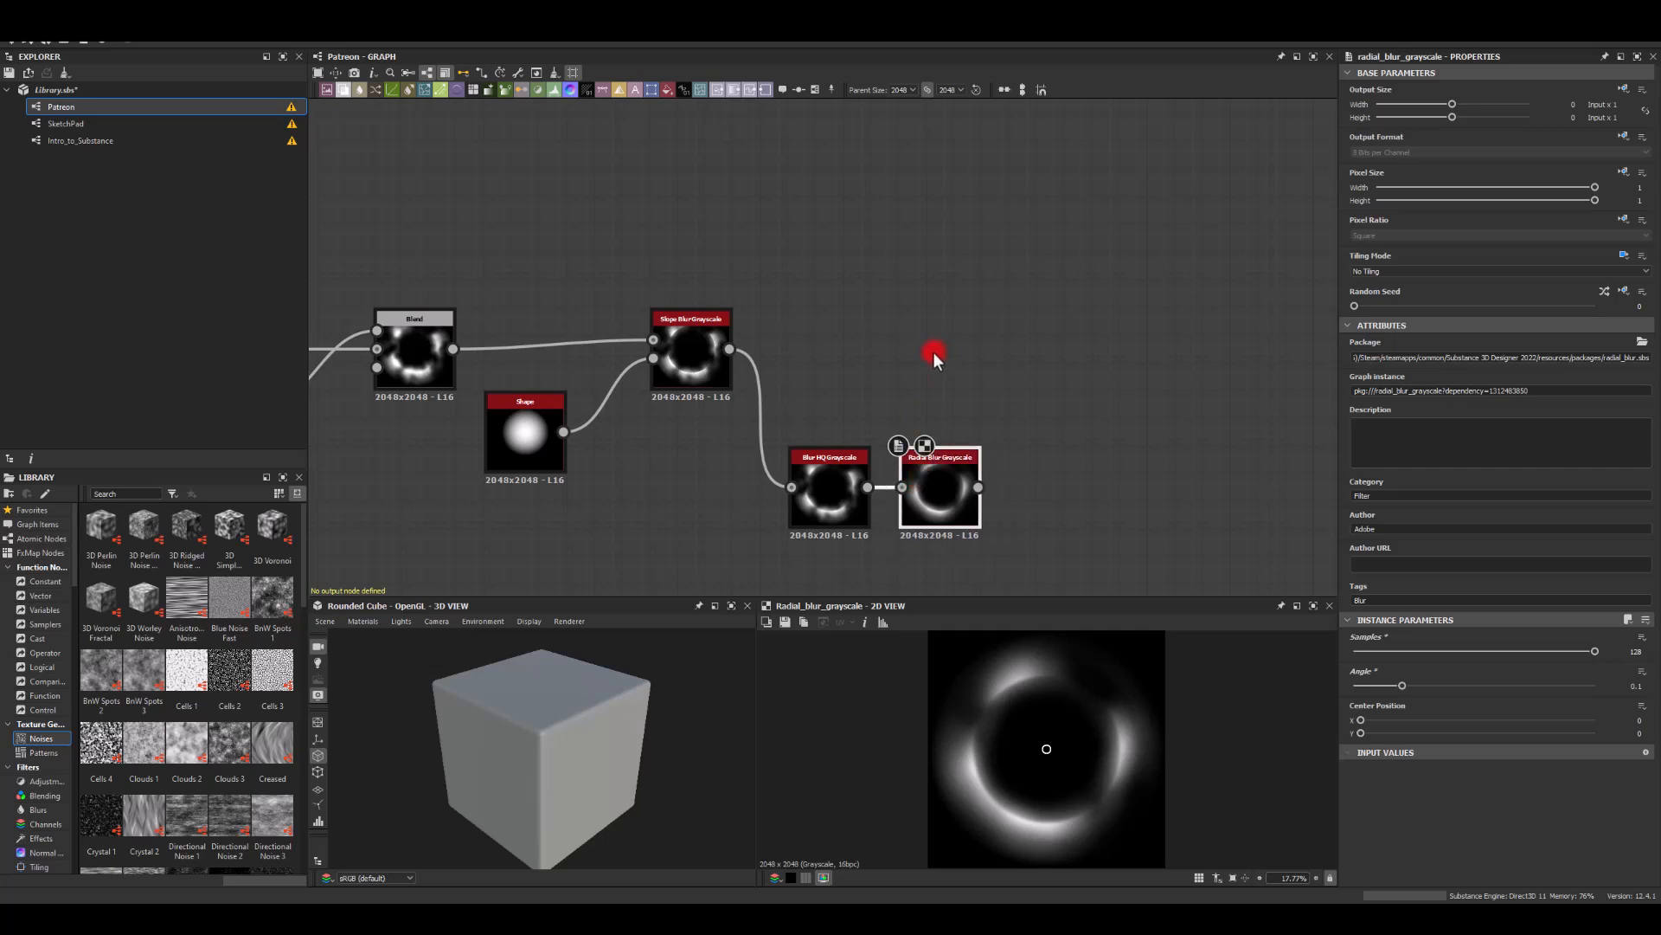
- Branch a Histogram Scan node off the second Slope Blur's output and set its position to about 0.49
middle_click_drag(991, 377, 804, 422)
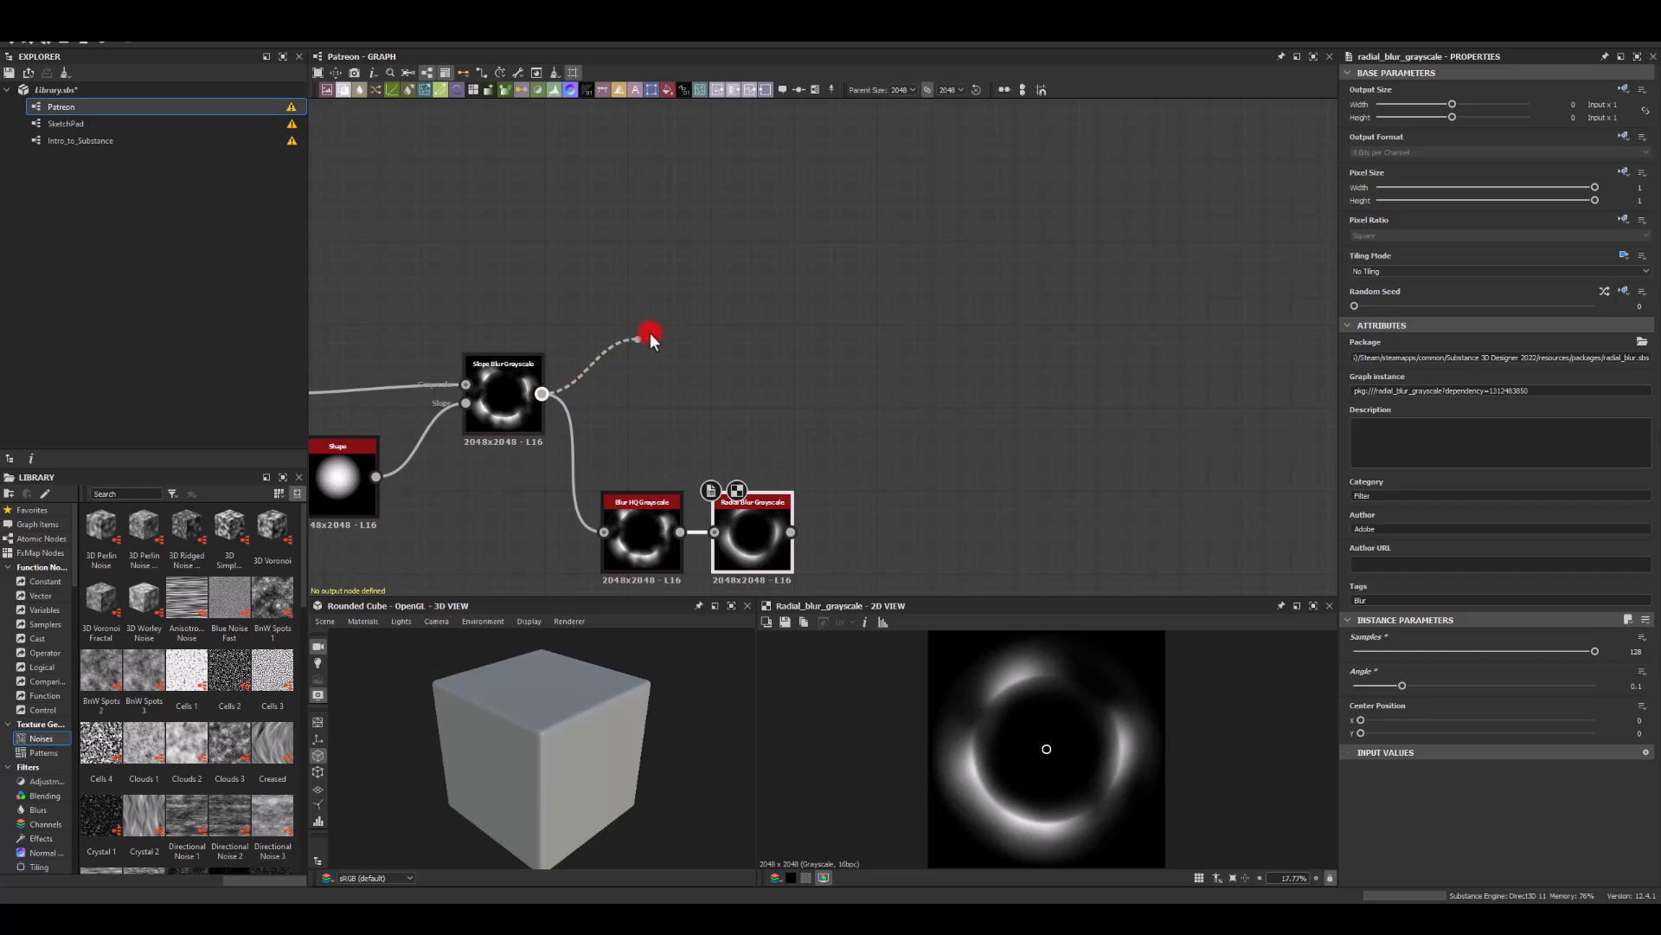
left_click_drag(600, 358, 684, 317)
type("scan")
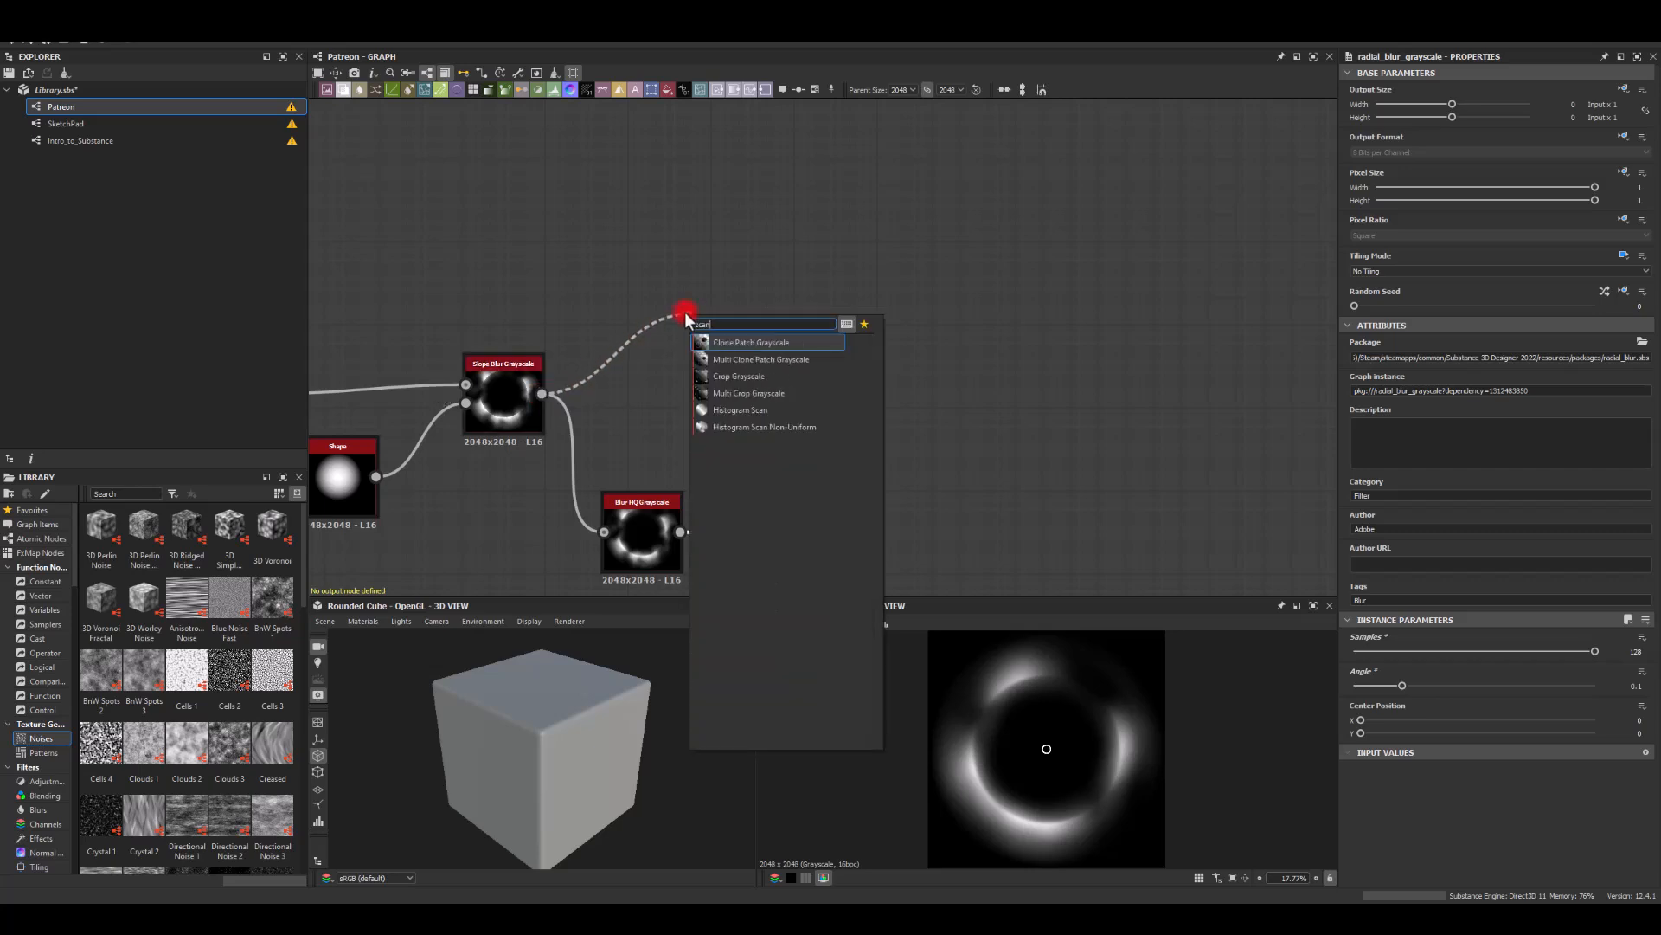
left_click(738, 409)
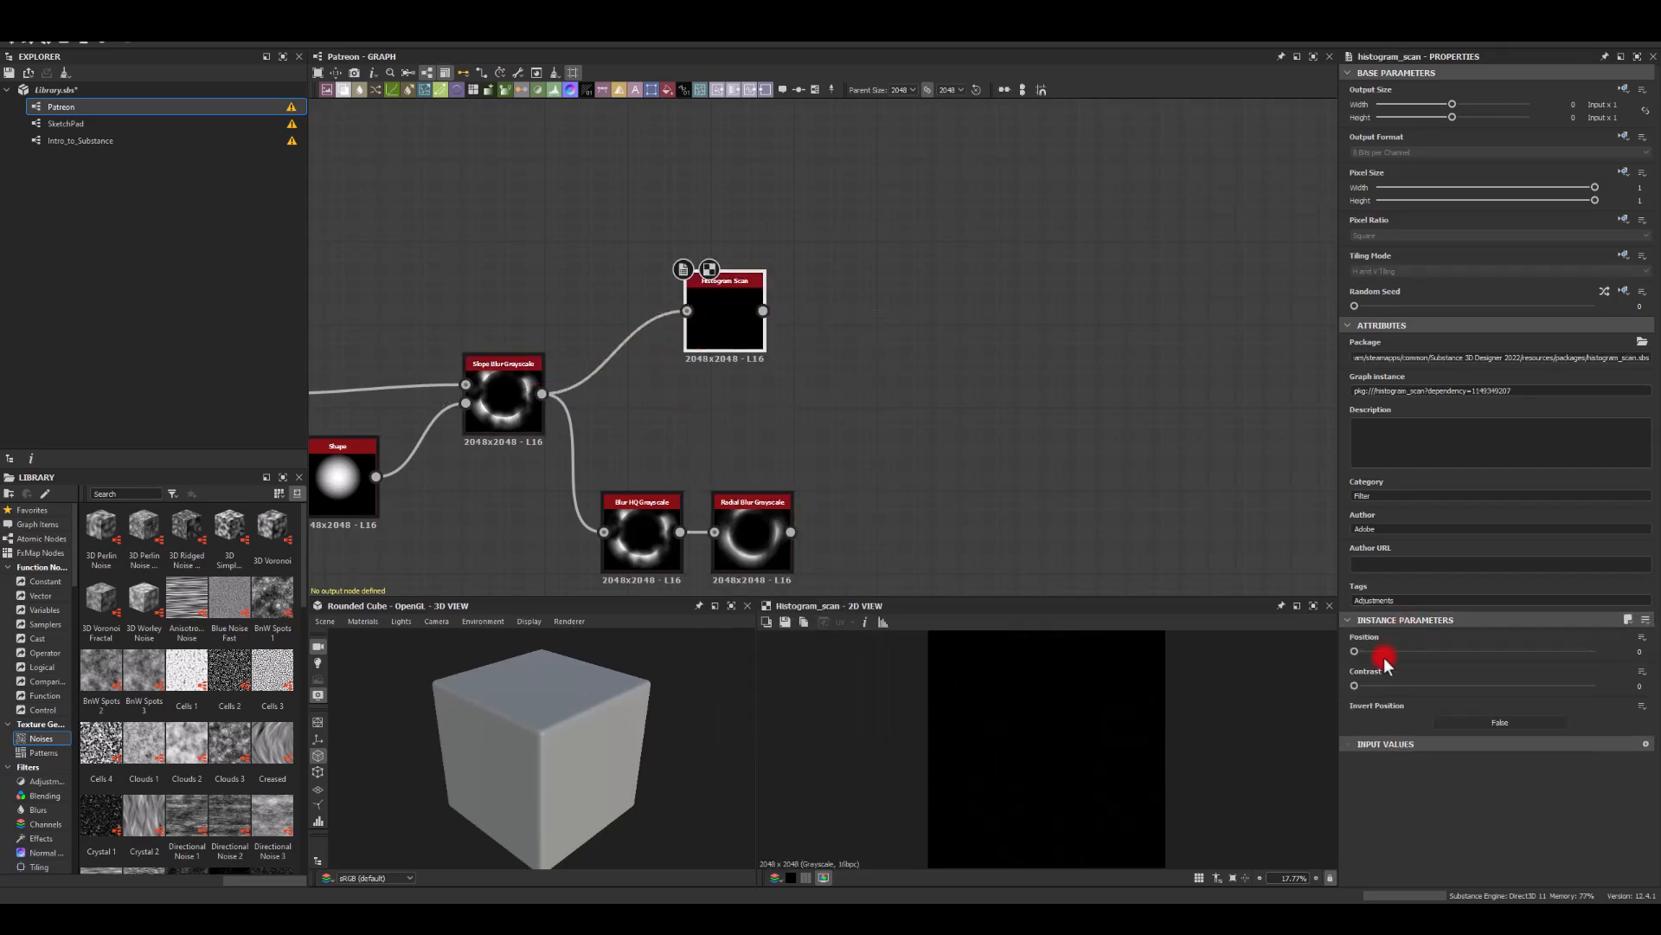
left_click_drag(1356, 650, 1476, 668)
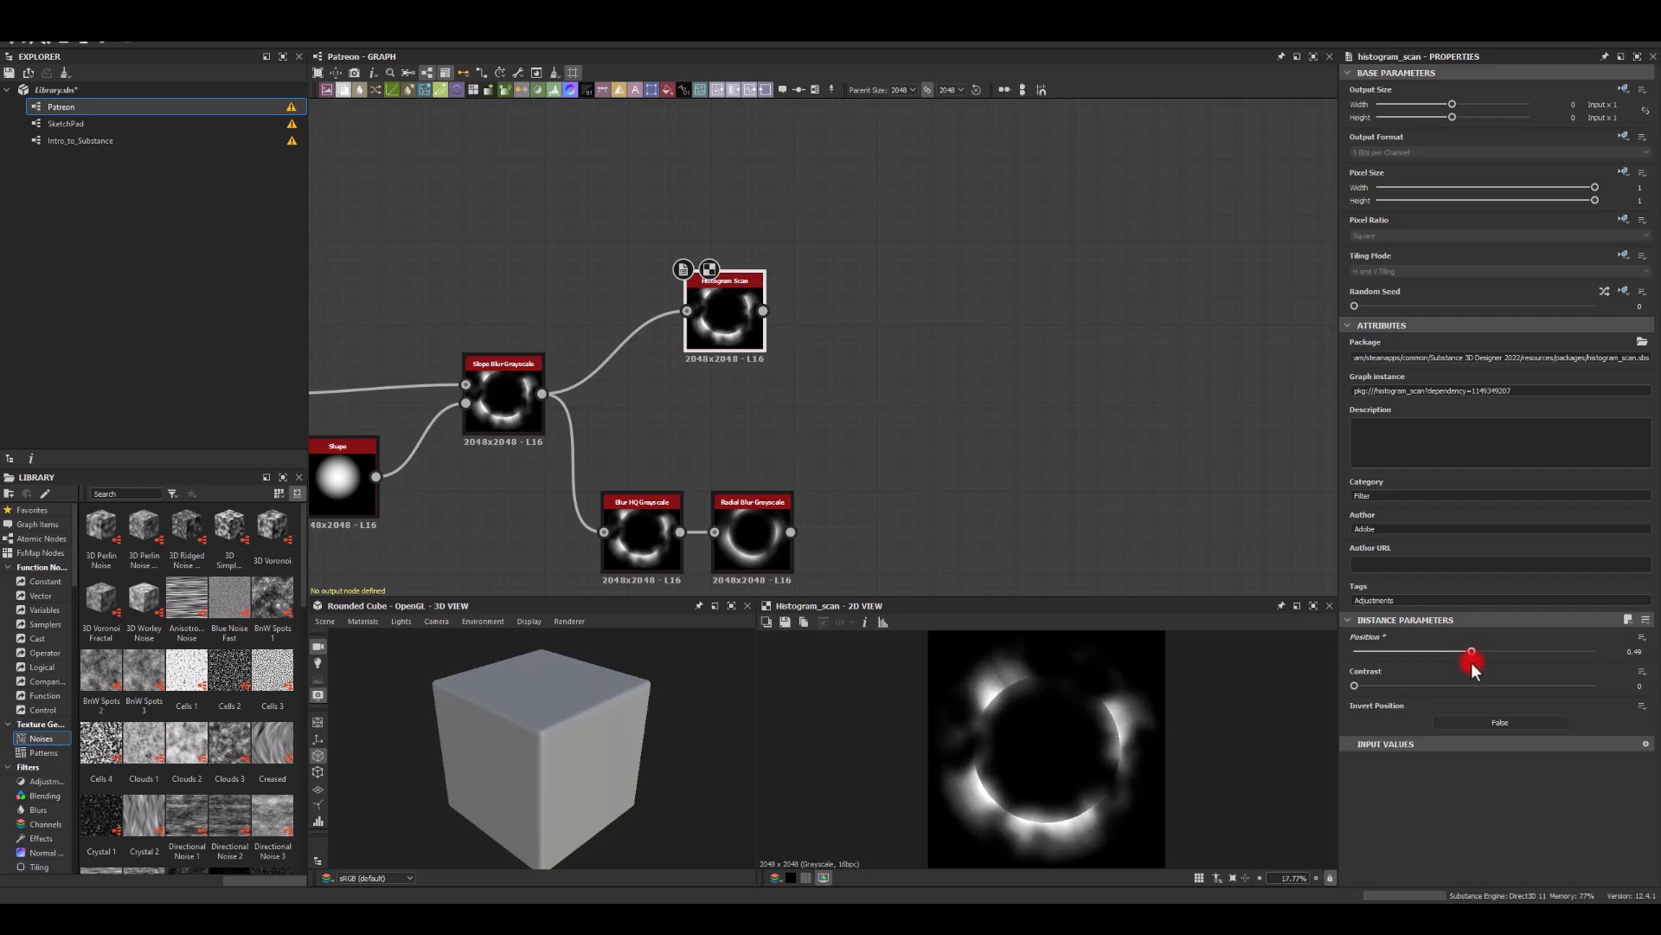
- Add another Radial Blur Grayscale node fed by the new Histogram Scan node's output
middle_click_drag(895, 409, 779, 381)
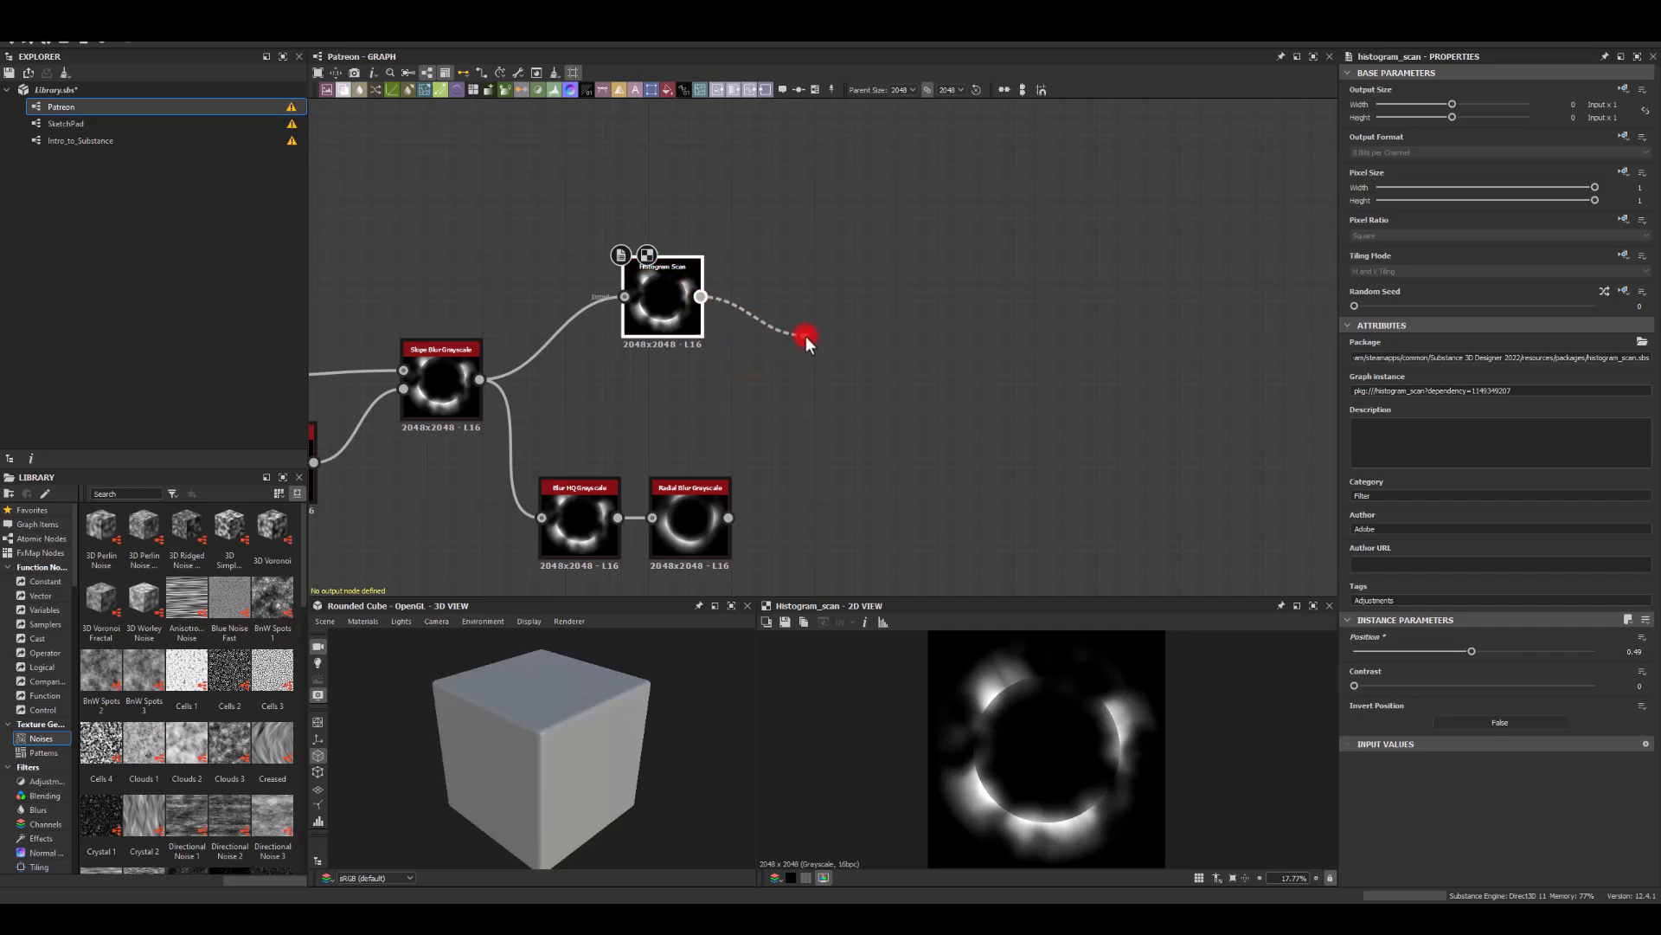
left_click_drag(804, 336, 805, 338)
type("rad")
key("Return")
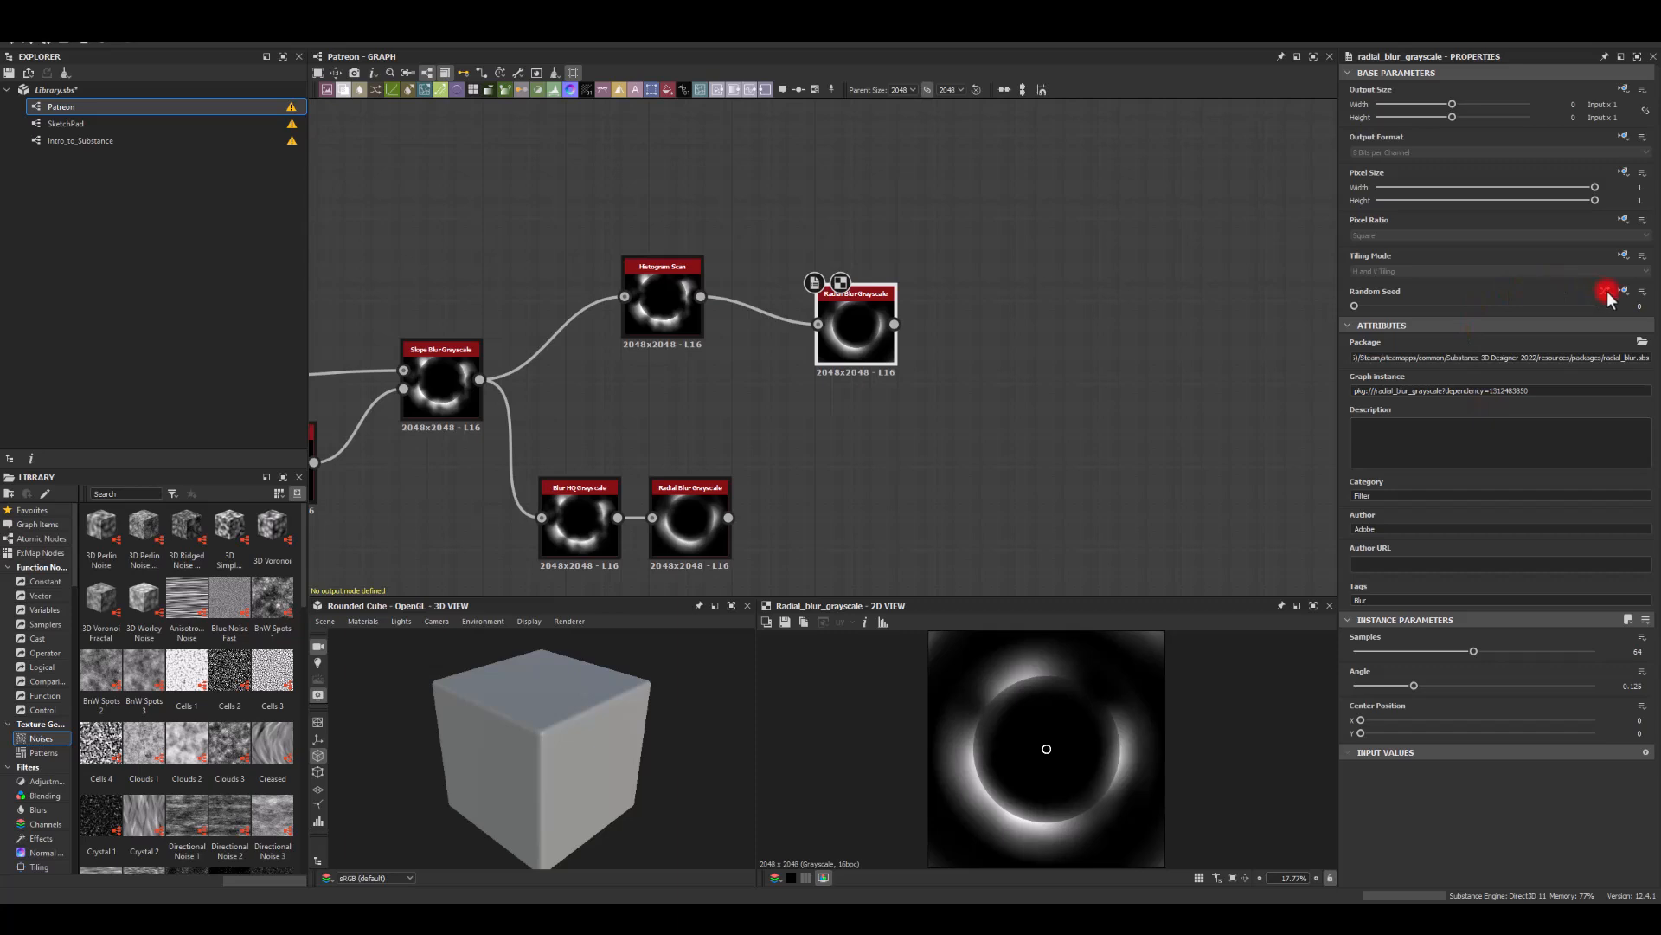
- Set the new Radial Blur's tiling mode to an absolute No Tiling, its samples to 128 and its angle to 0.19
left_click(1624, 258)
left_click(1605, 302)
left_click(1365, 272)
left_click(1372, 282)
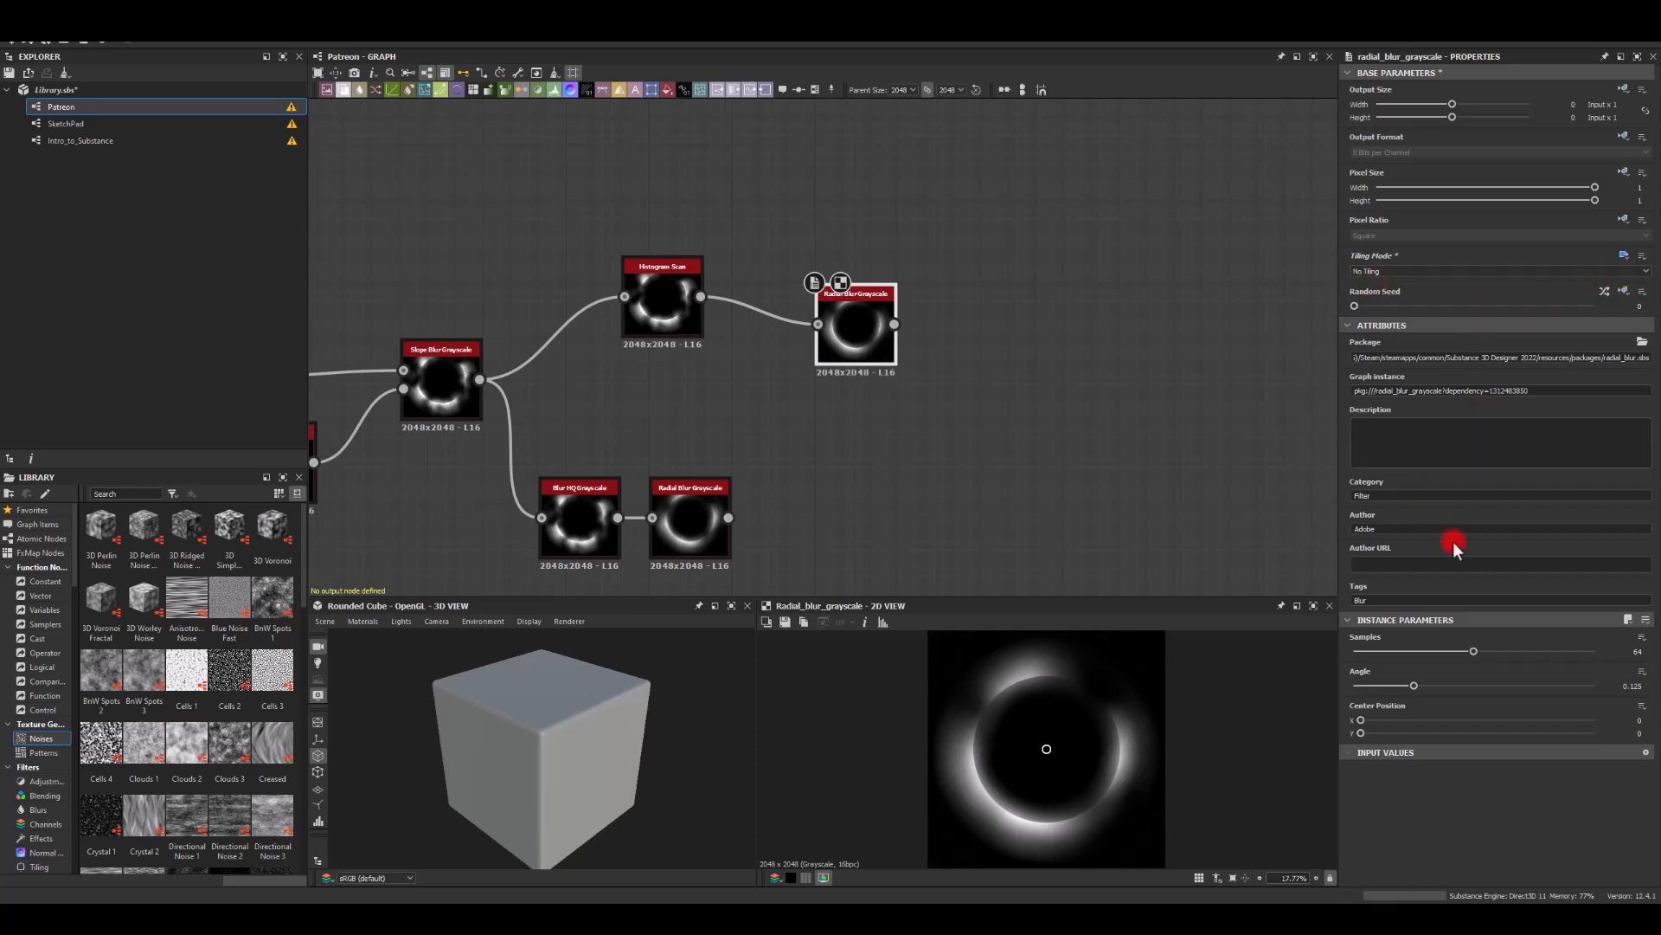
left_click_drag(1475, 652, 1643, 657)
left_click_drag(1414, 687, 1447, 688)
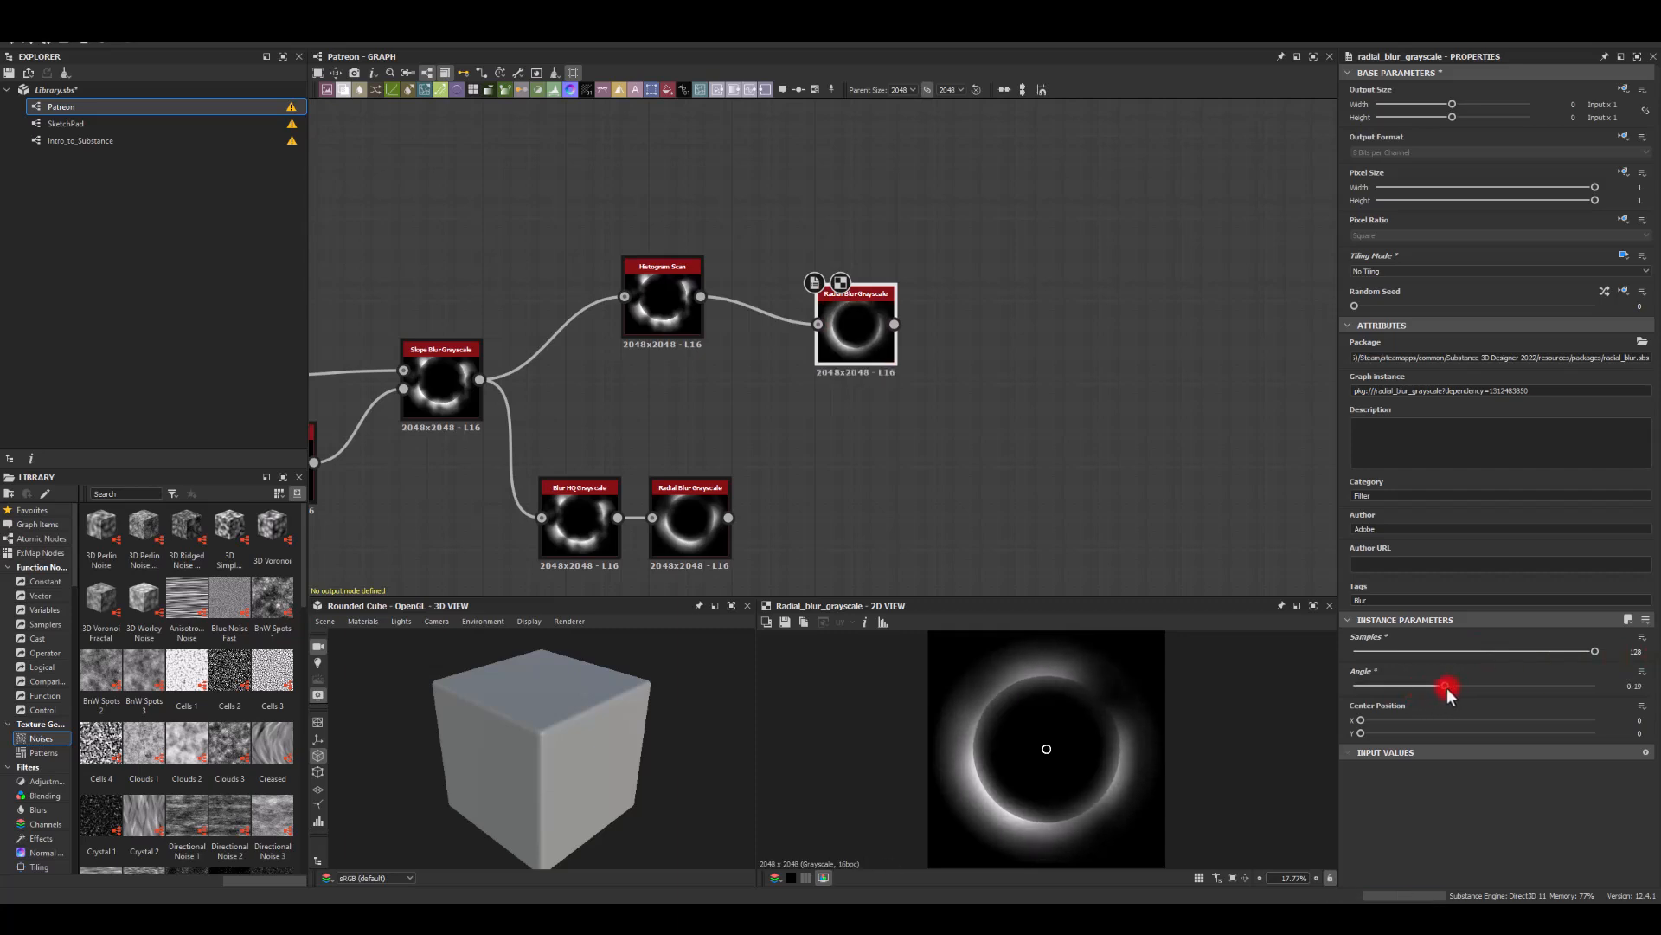
- Add a Blur HQ Grayscale node after the new Radial Blur and set its intensity to 3.96
left_click_drag(895, 325, 953, 342)
left_click(981, 382)
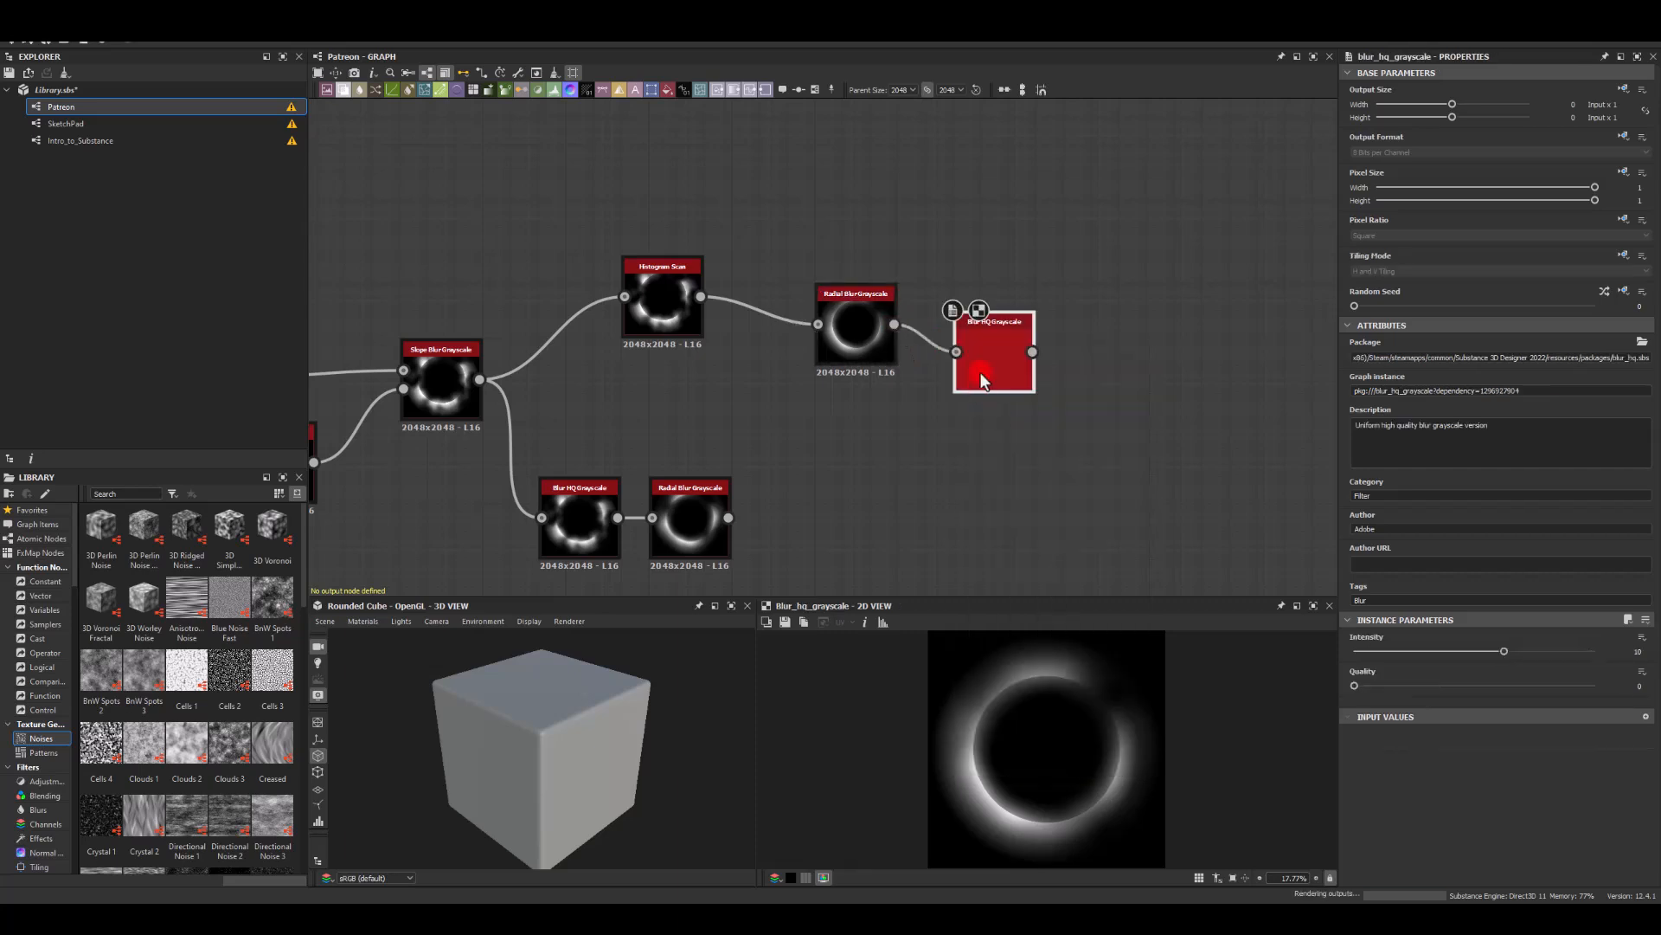
left_click_drag(1491, 652, 1415, 654)
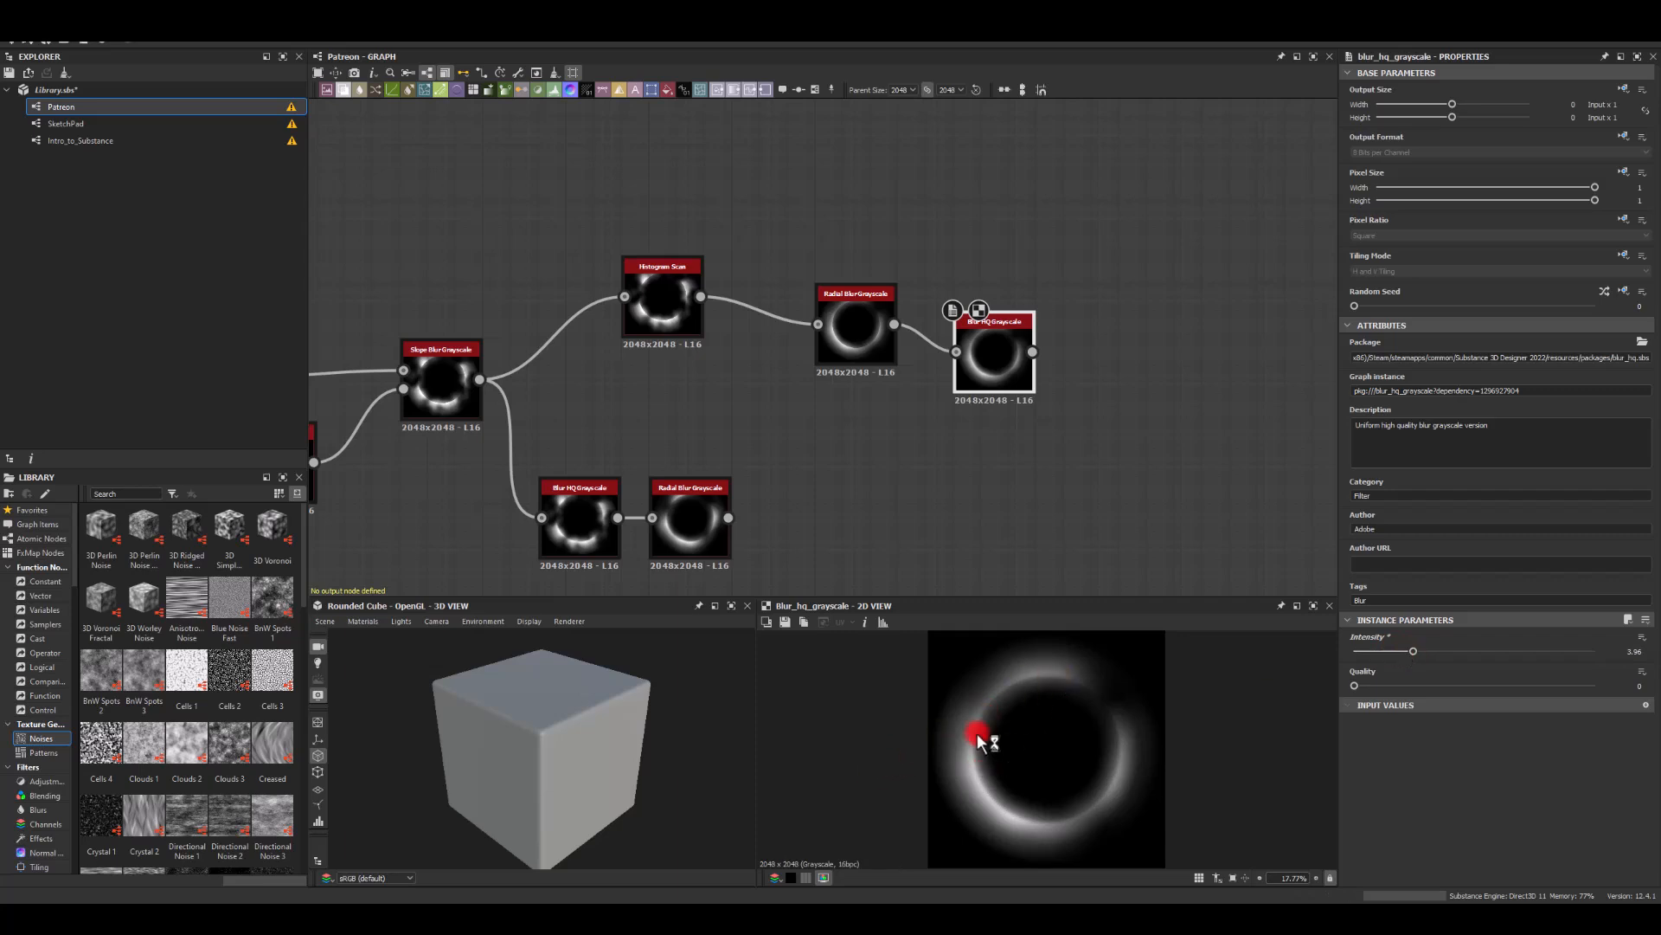
- Move the upper Radial Blur and Blur HQ nodes together to a spot above the Histogram Scan node
left_click_drag(977, 364, 918, 251)
left_click(856, 323, "ctrl")
left_click(881, 375)
scroll(860, 455, "down", 1)
middle_click_drag(772, 495, 805, 352)
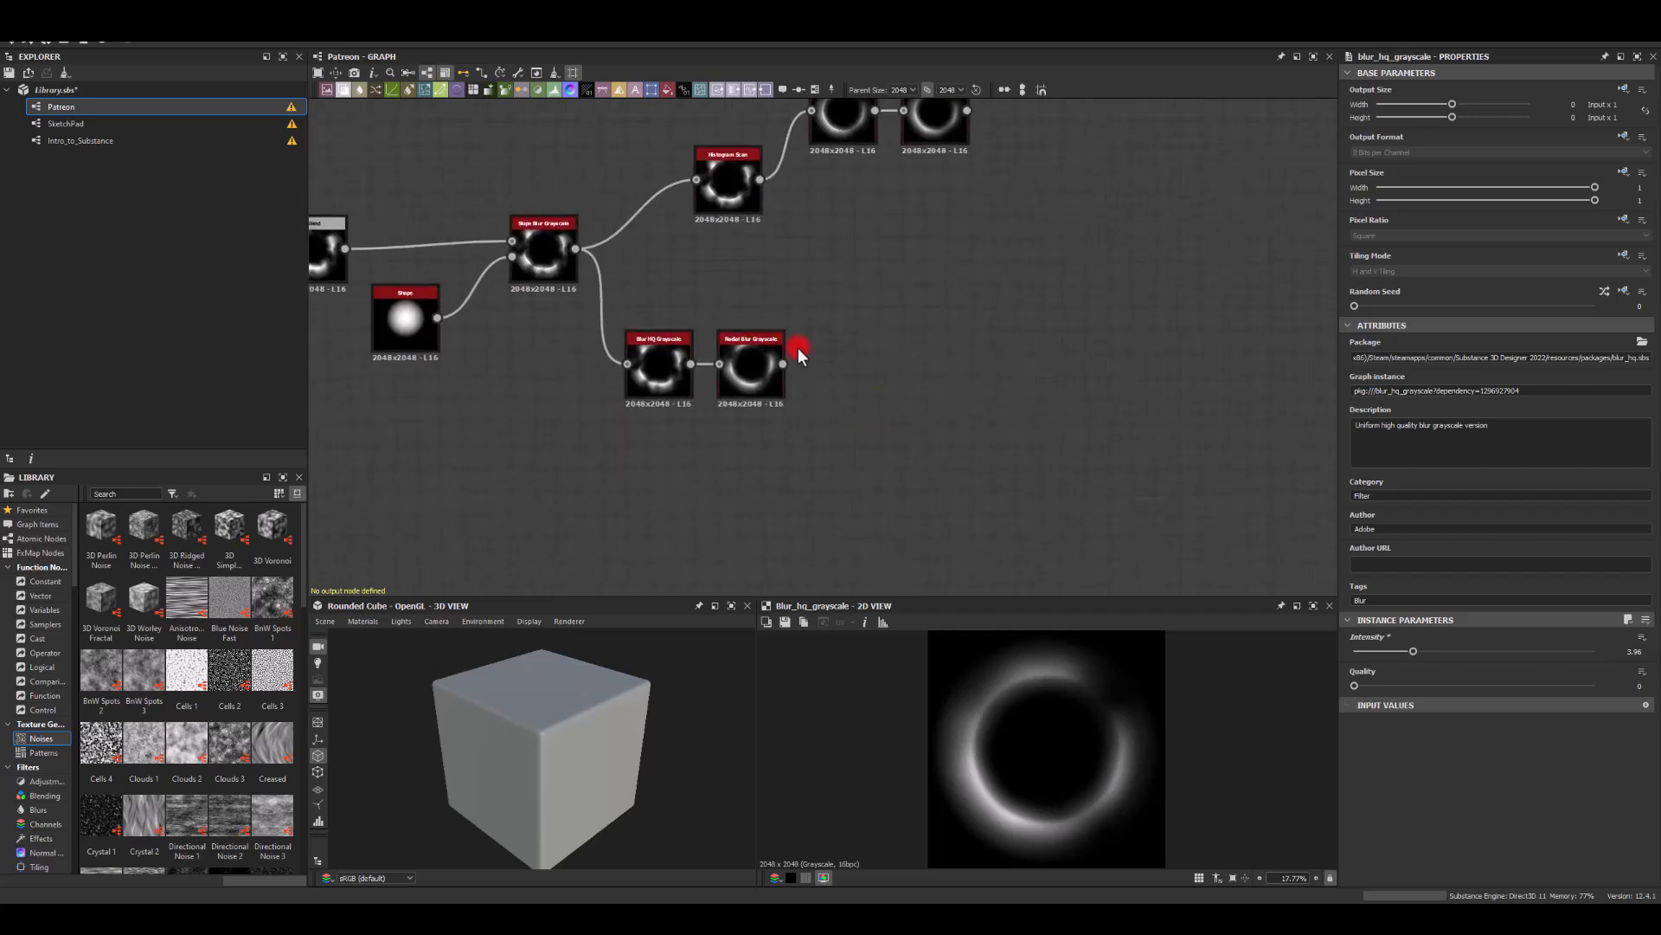
- Branch a third Blur HQ Grayscale node off the second Slope Blur's output and set its intensity to 3.01
double_click(749, 381)
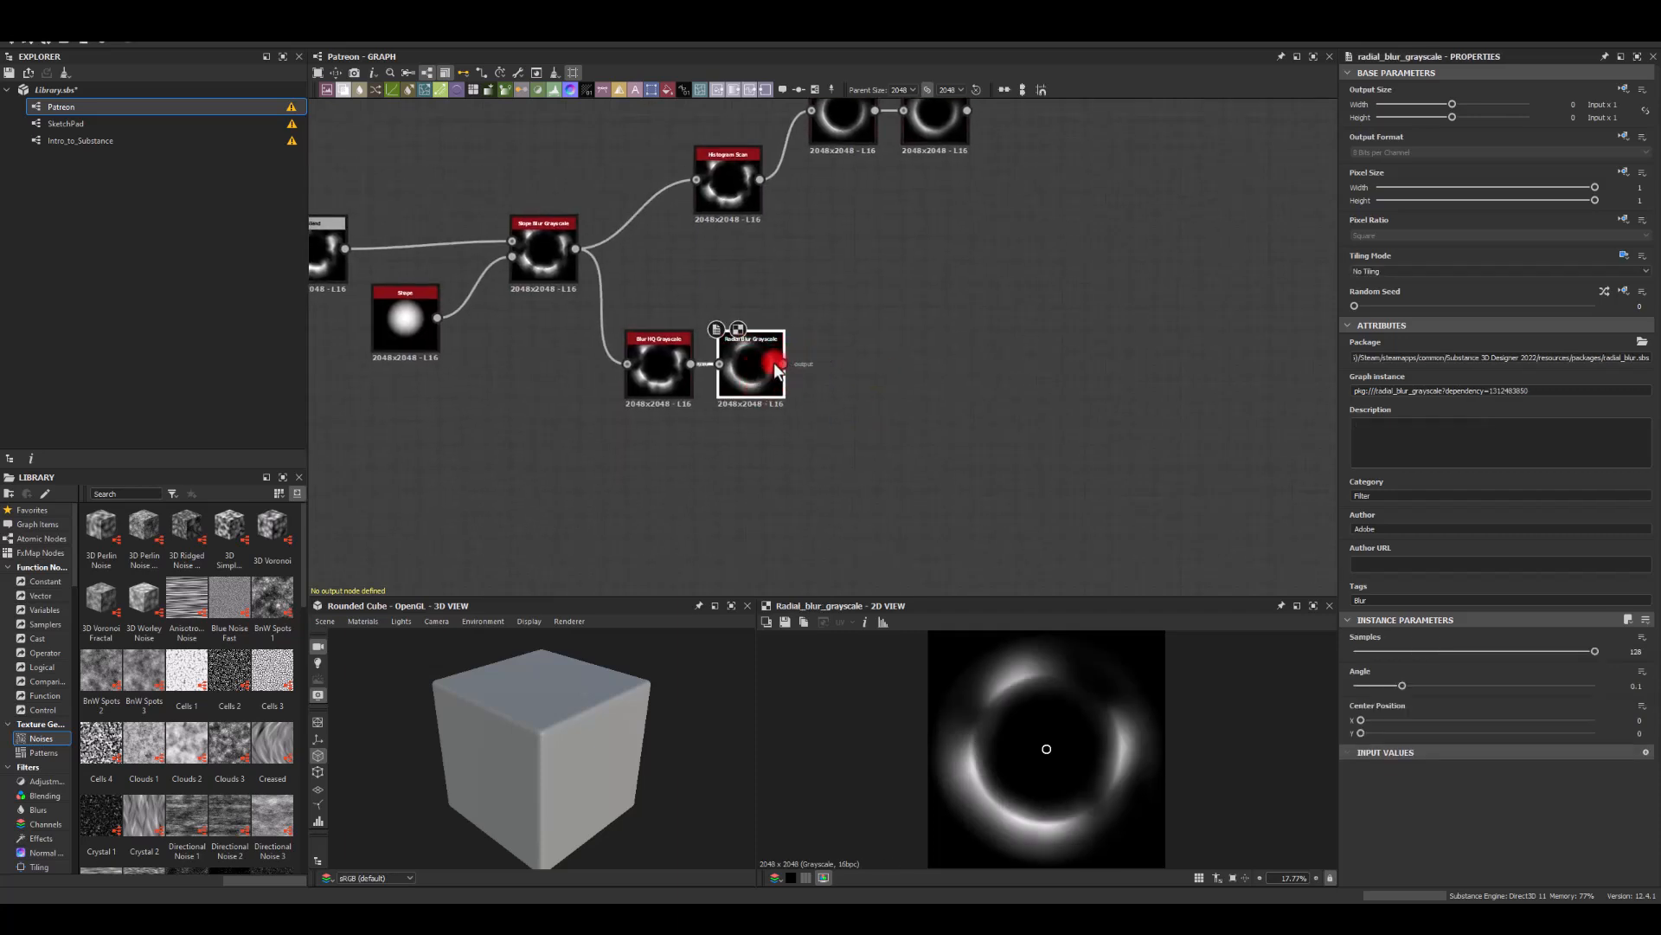
middle_click_drag(973, 261, 924, 308)
double_click(486, 290)
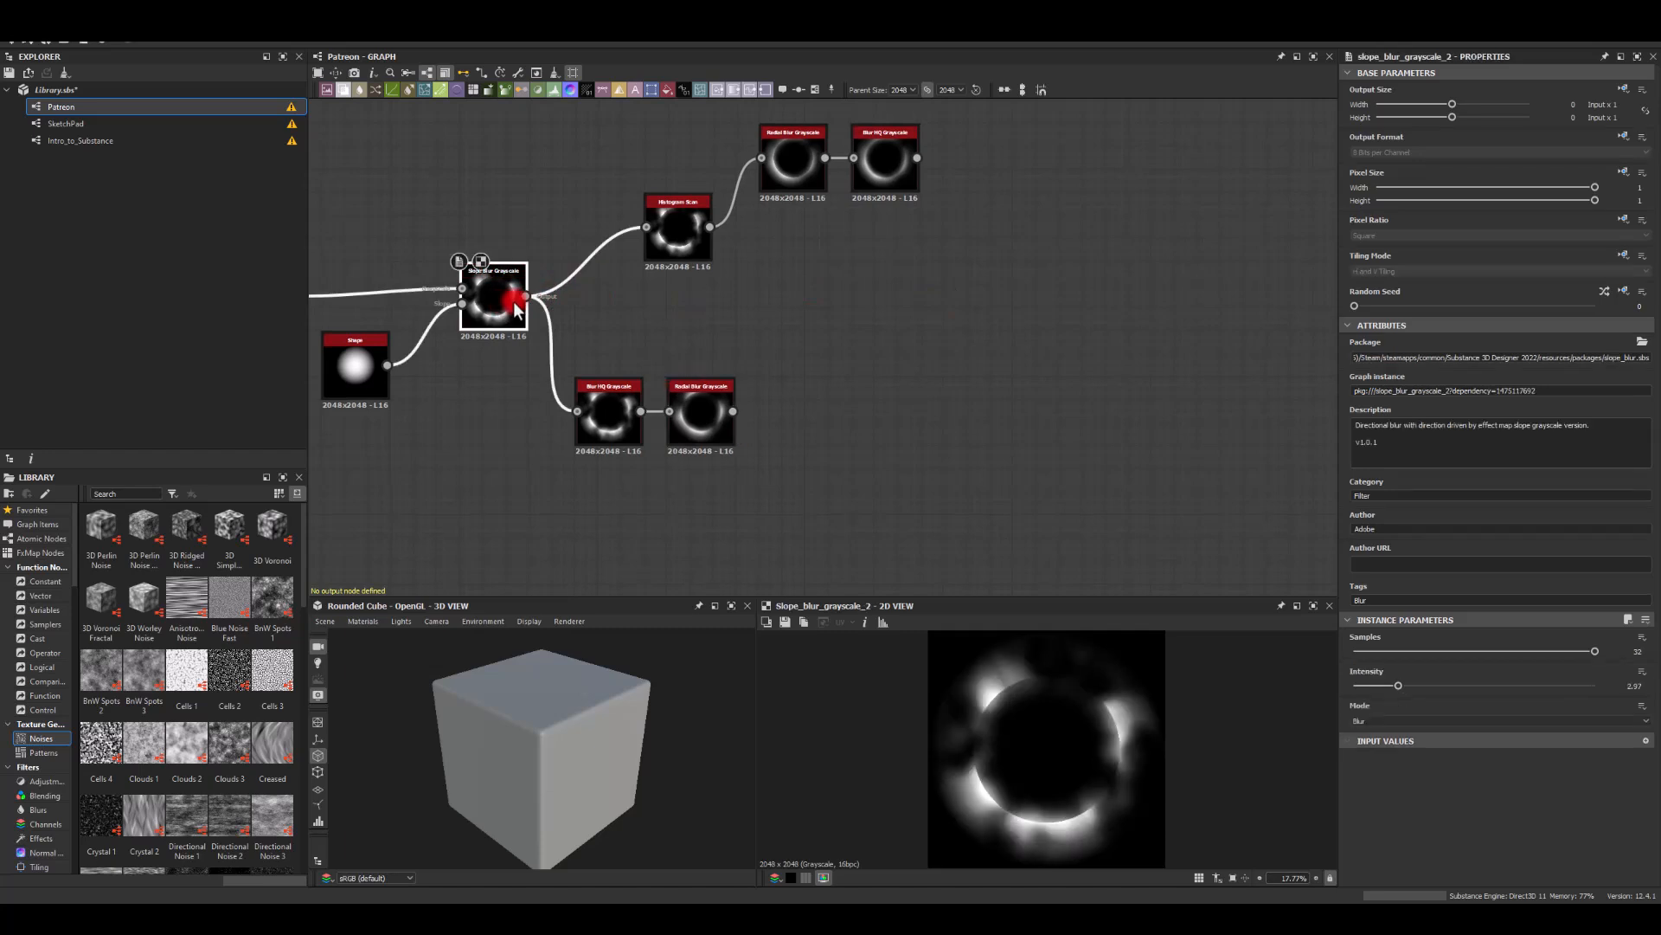
left_click_drag(663, 315, 673, 320)
type("bl")
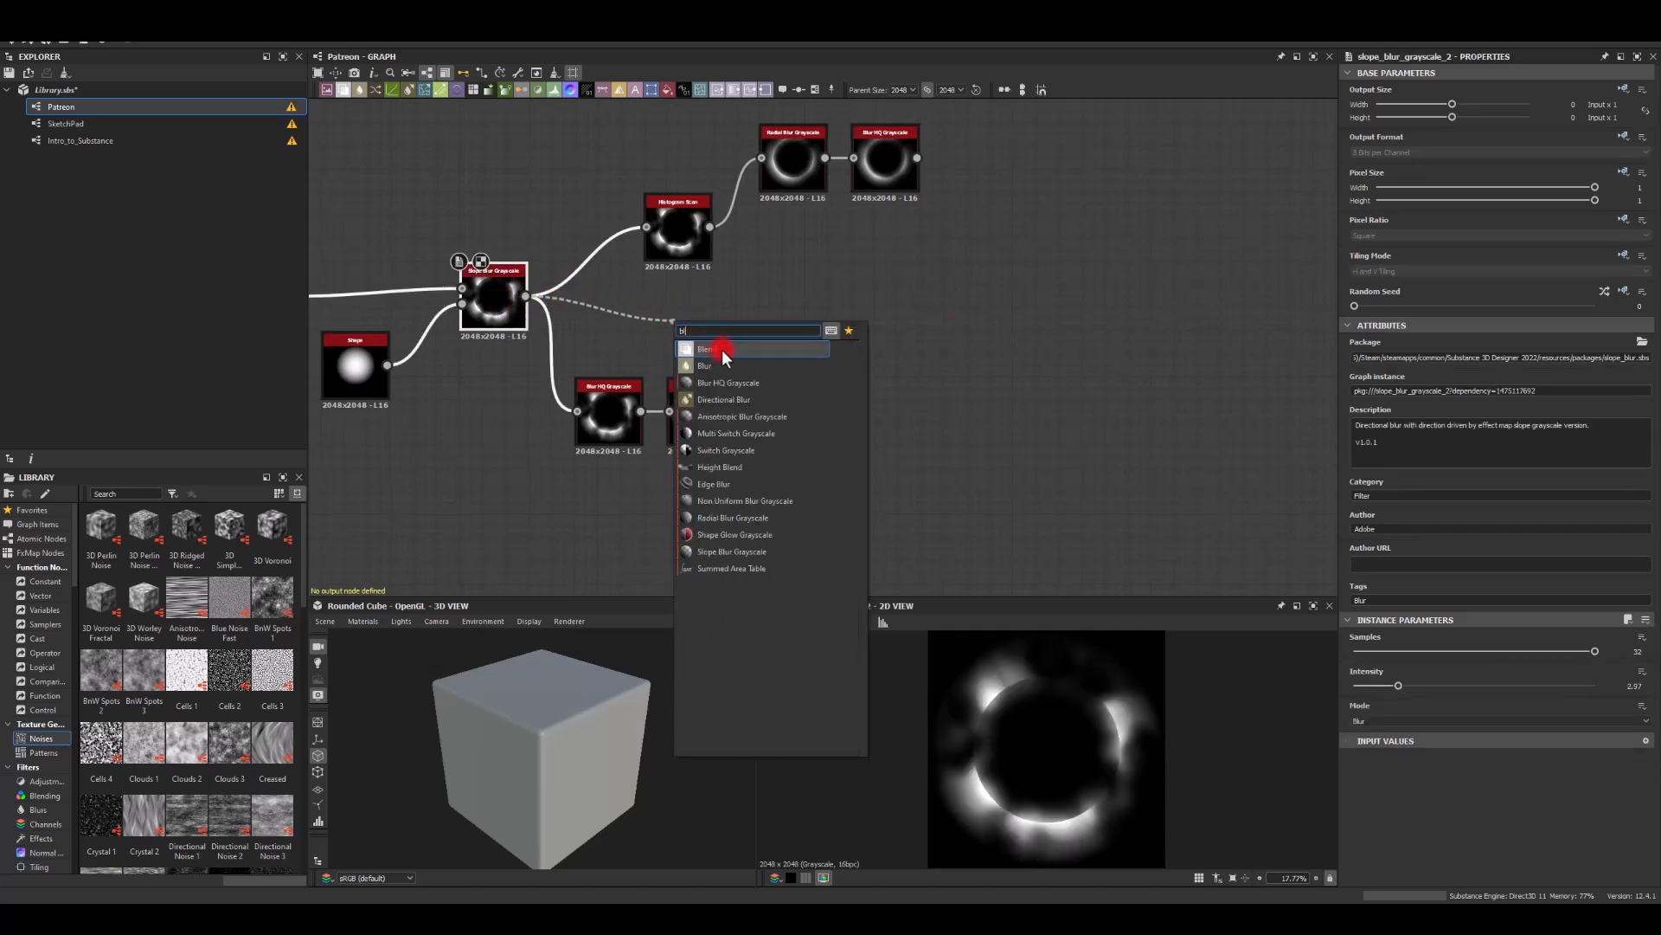
left_click(712, 384)
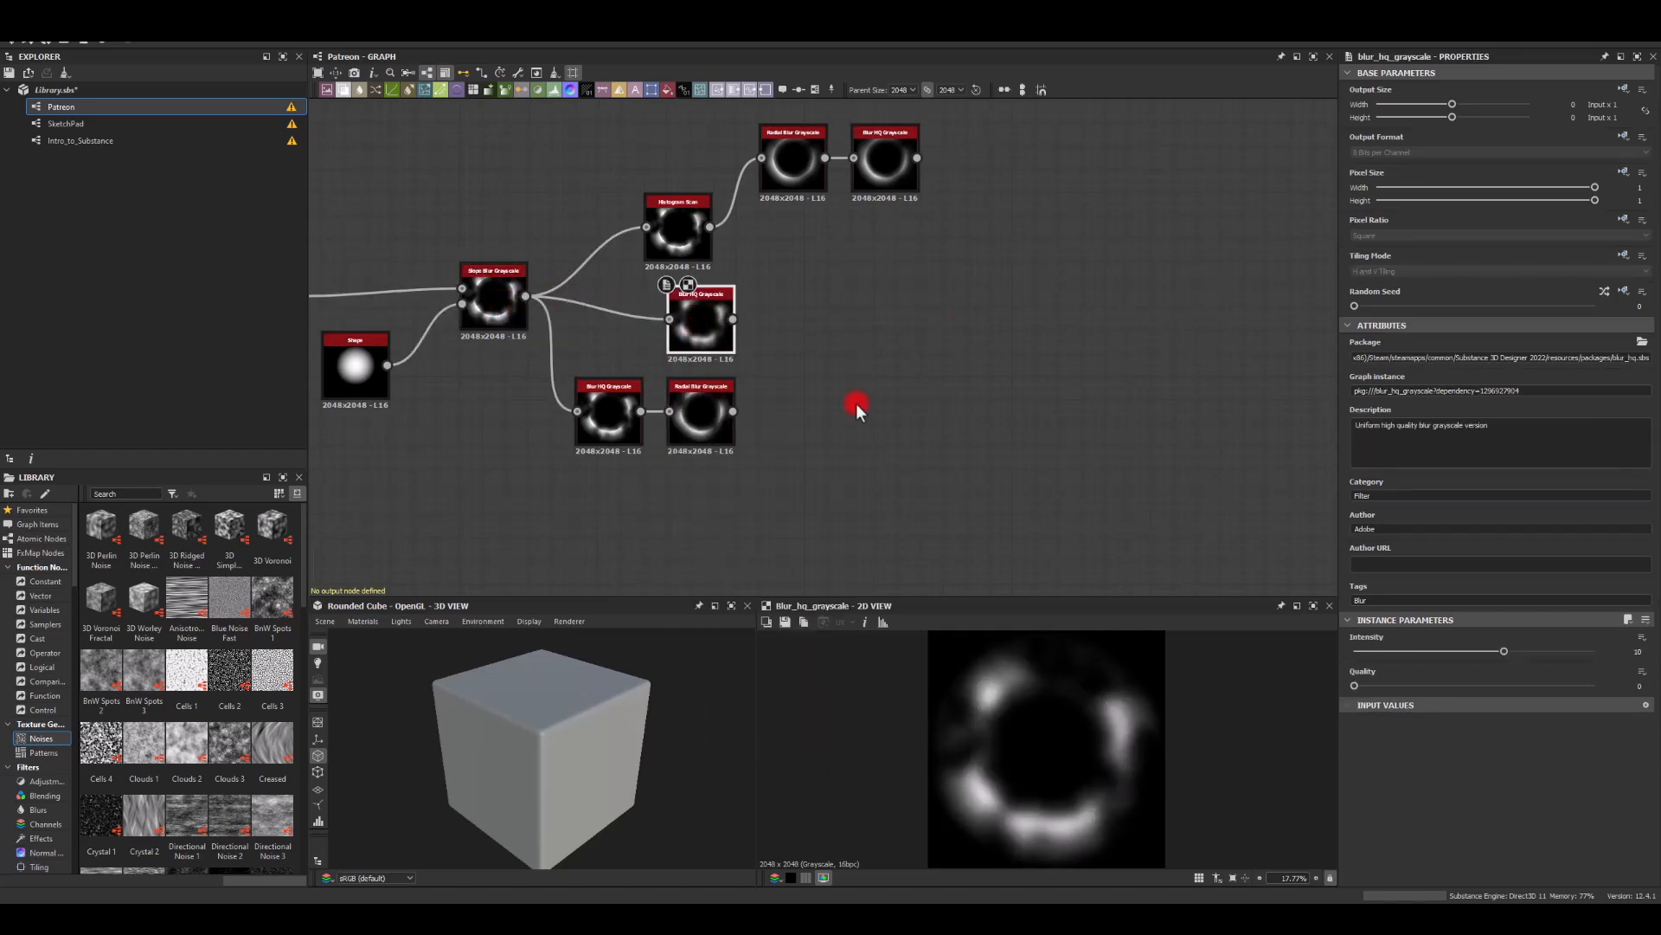
left_click_drag(1488, 645, 1402, 678)
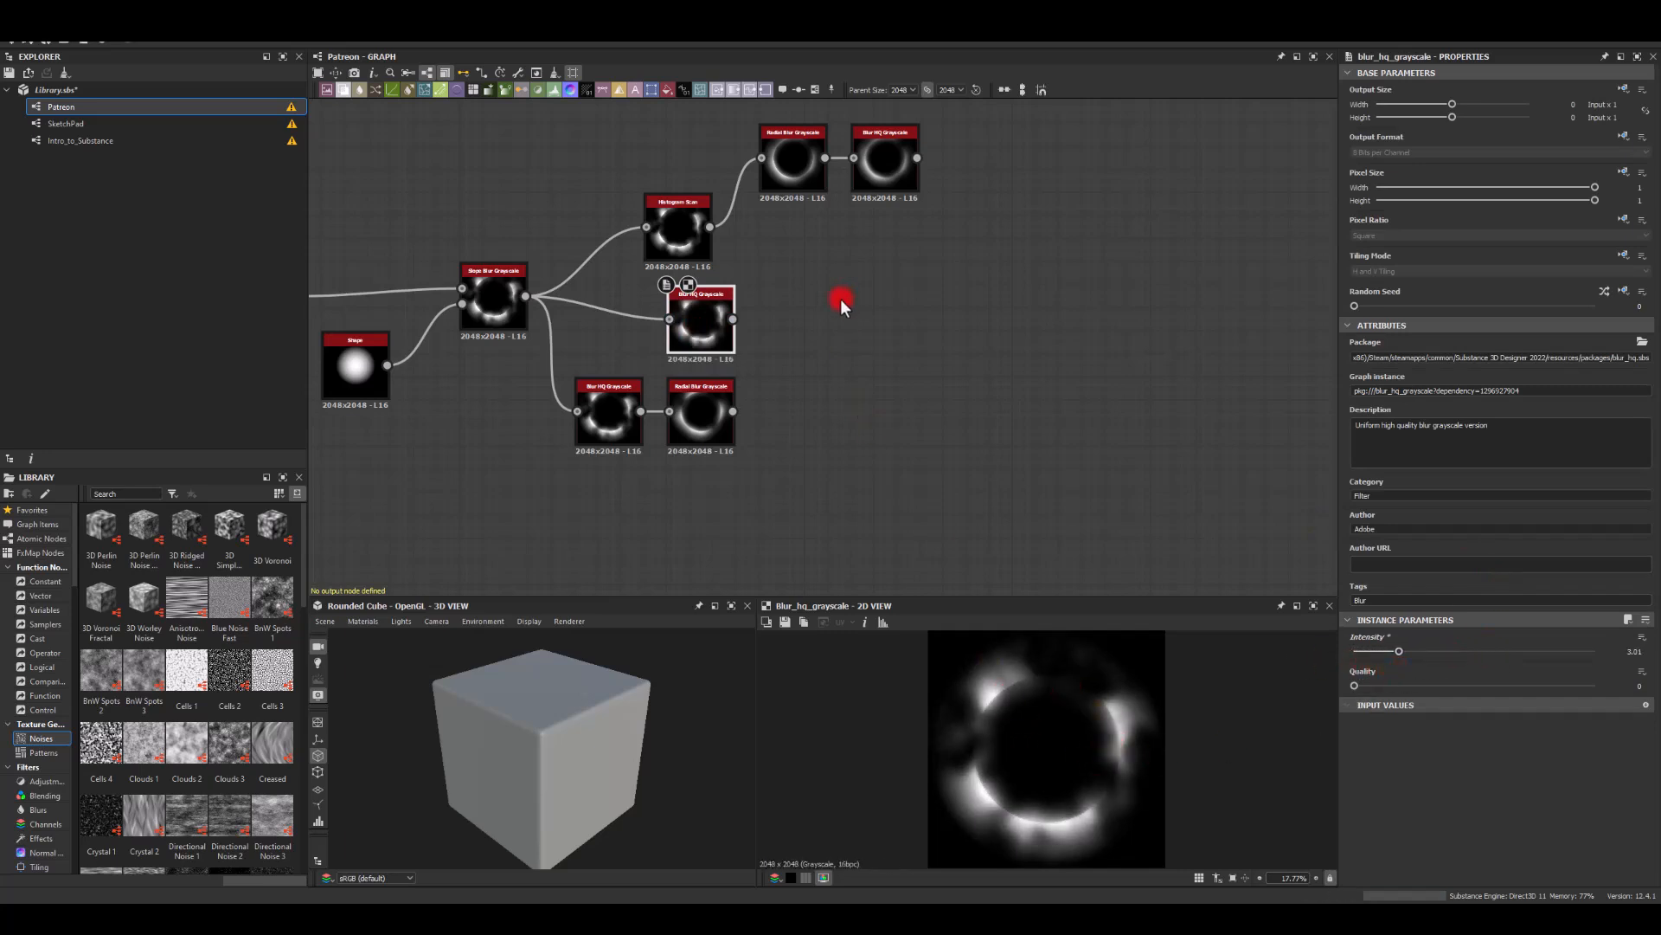
- Add a third Slope Blur Grayscale node fed by the middle Blur HQ Grayscale node's output
scroll(740, 346, "up", 1)
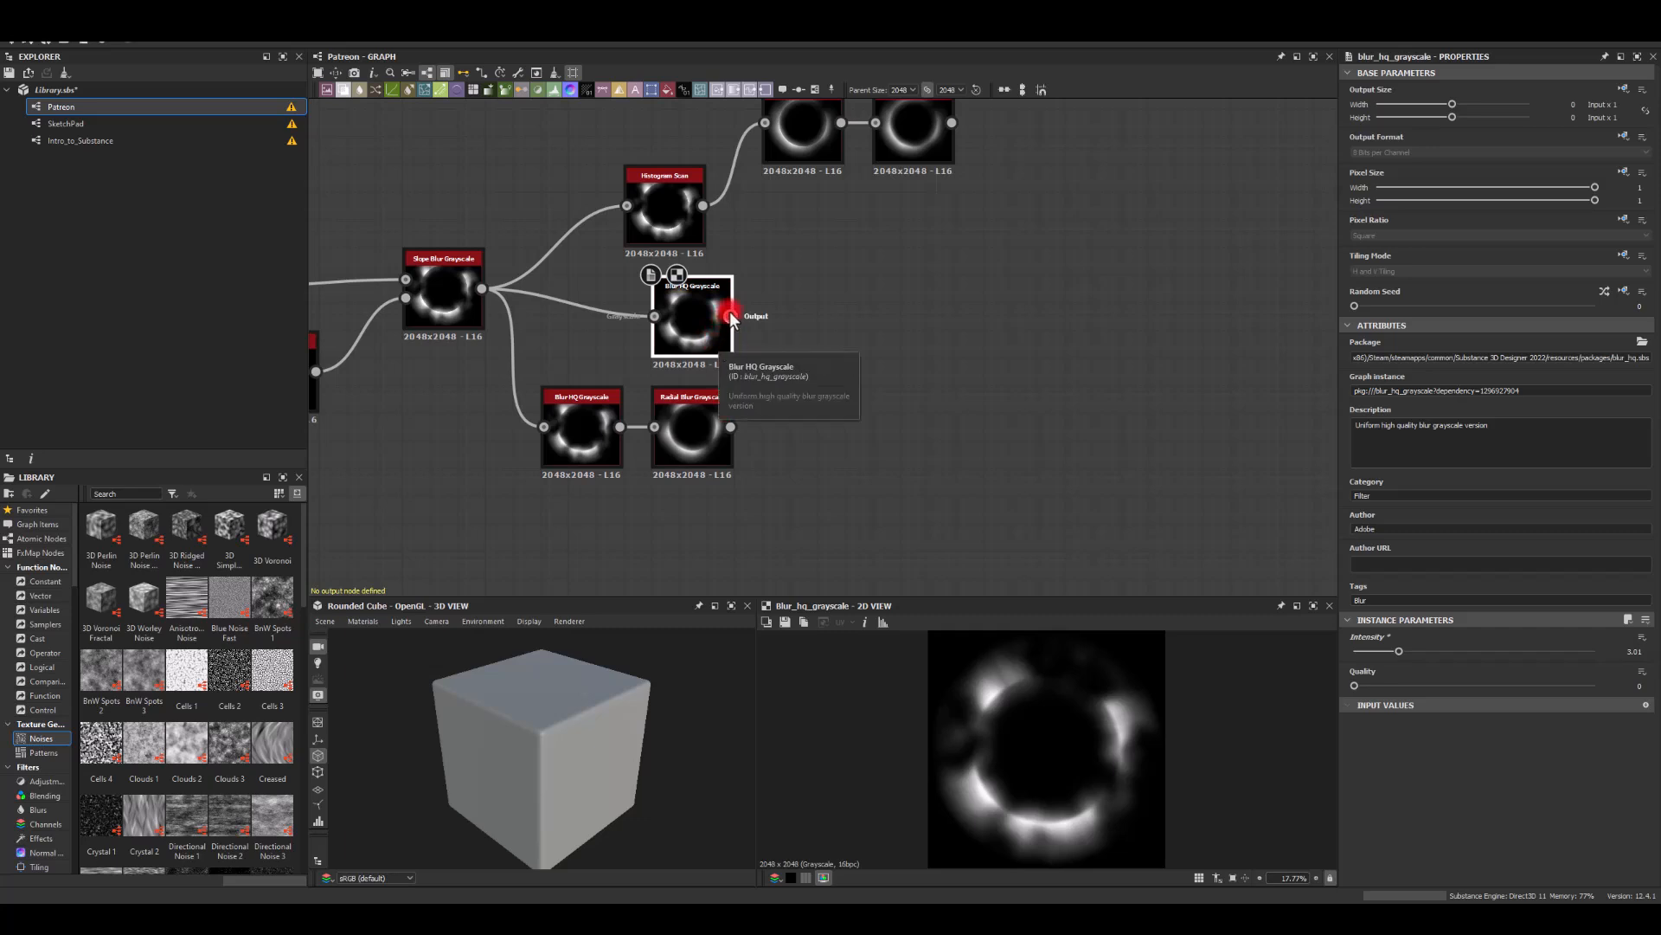
left_click_drag(731, 314, 847, 340)
type("slo")
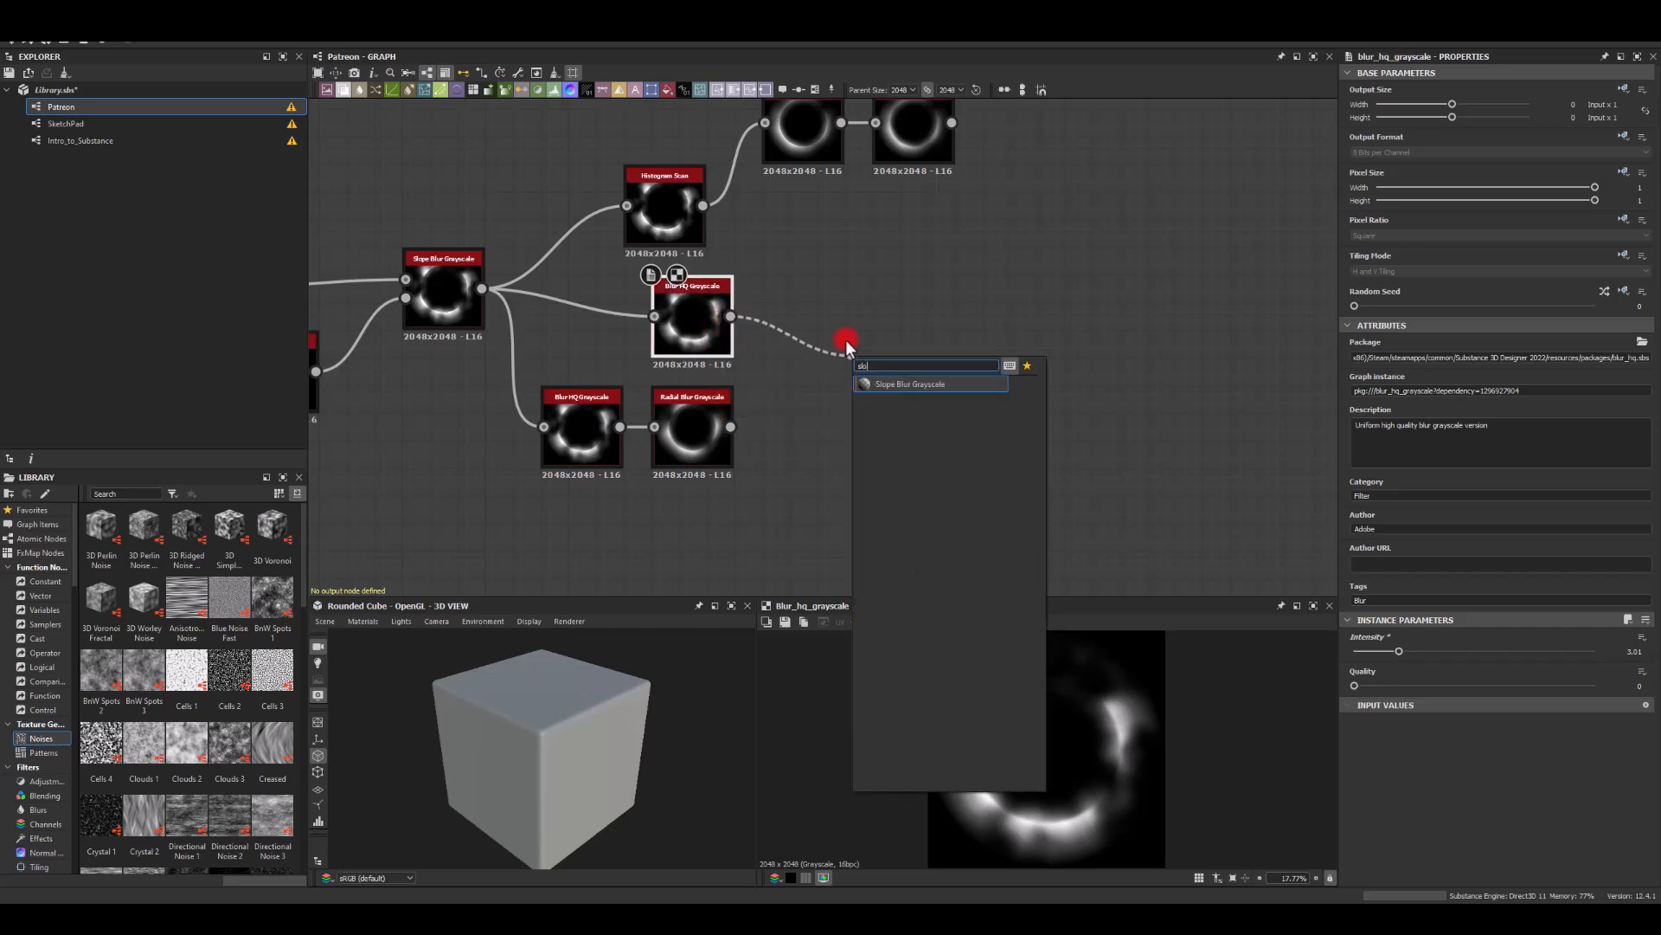
key("Return")
- Duplicate the paraboloid Shape node that drives the second Slope Blur
middle_click_drag(419, 460, 552, 438)
left_click(411, 346)
key("ctrl+c")
key("ctrl+v")
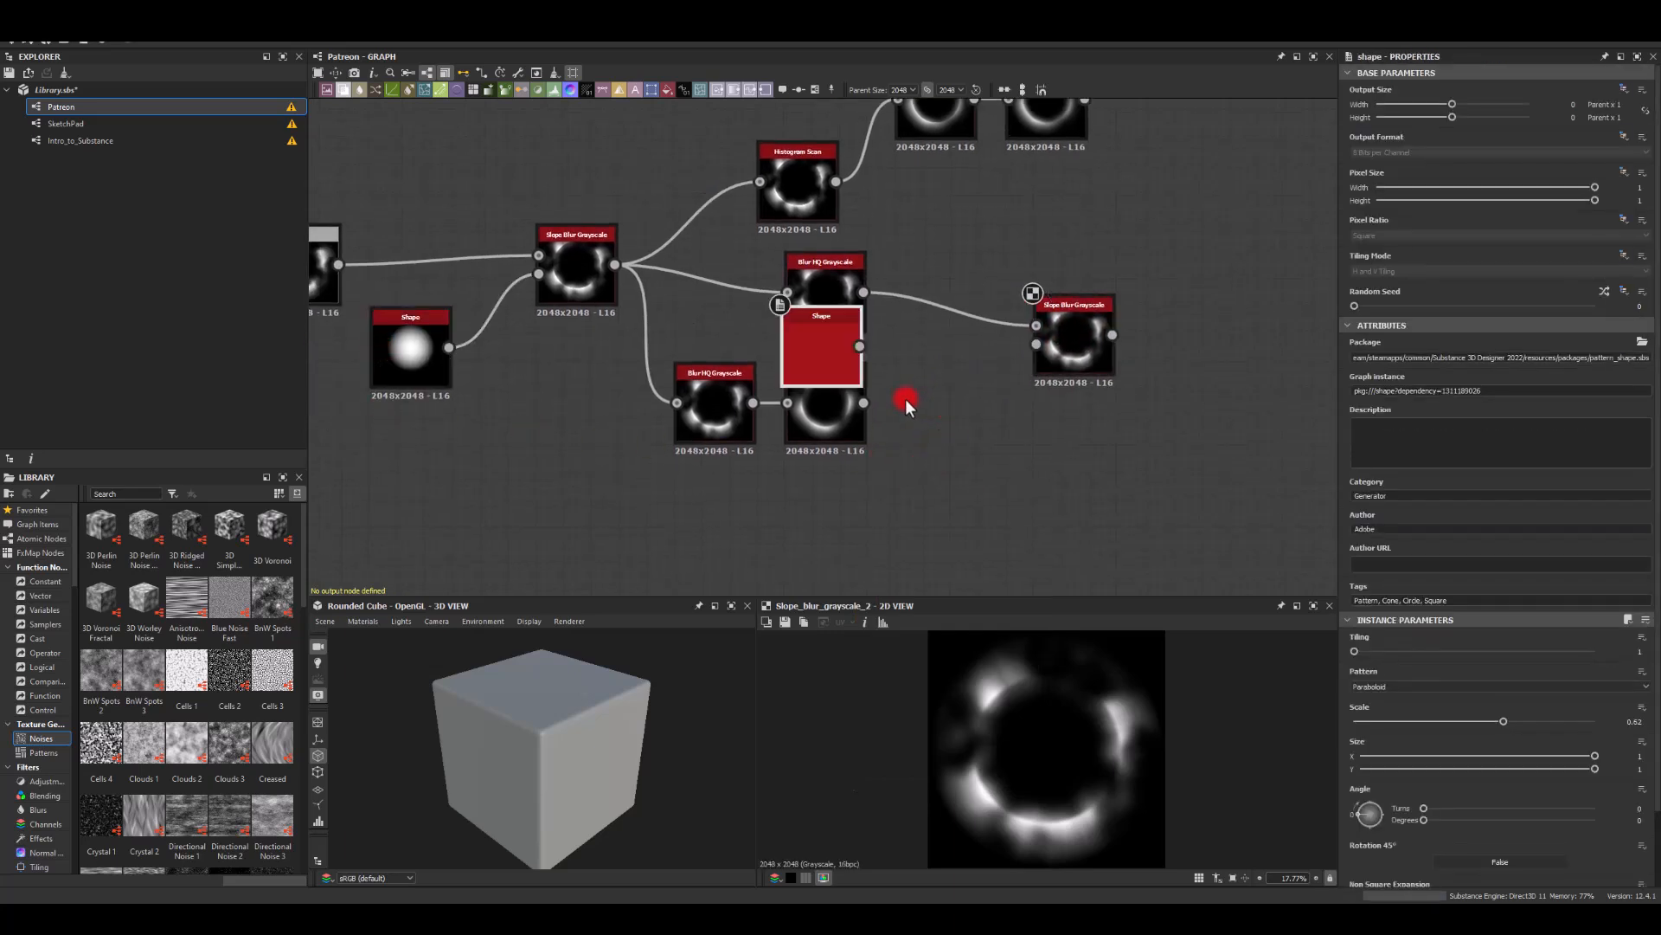
- Connect the copied paraboloid Shape node to the third Slope Blur's slope input and raise the shape's scale to the maximum
left_click(933, 379)
left_click_drag(975, 403, 1082, 325)
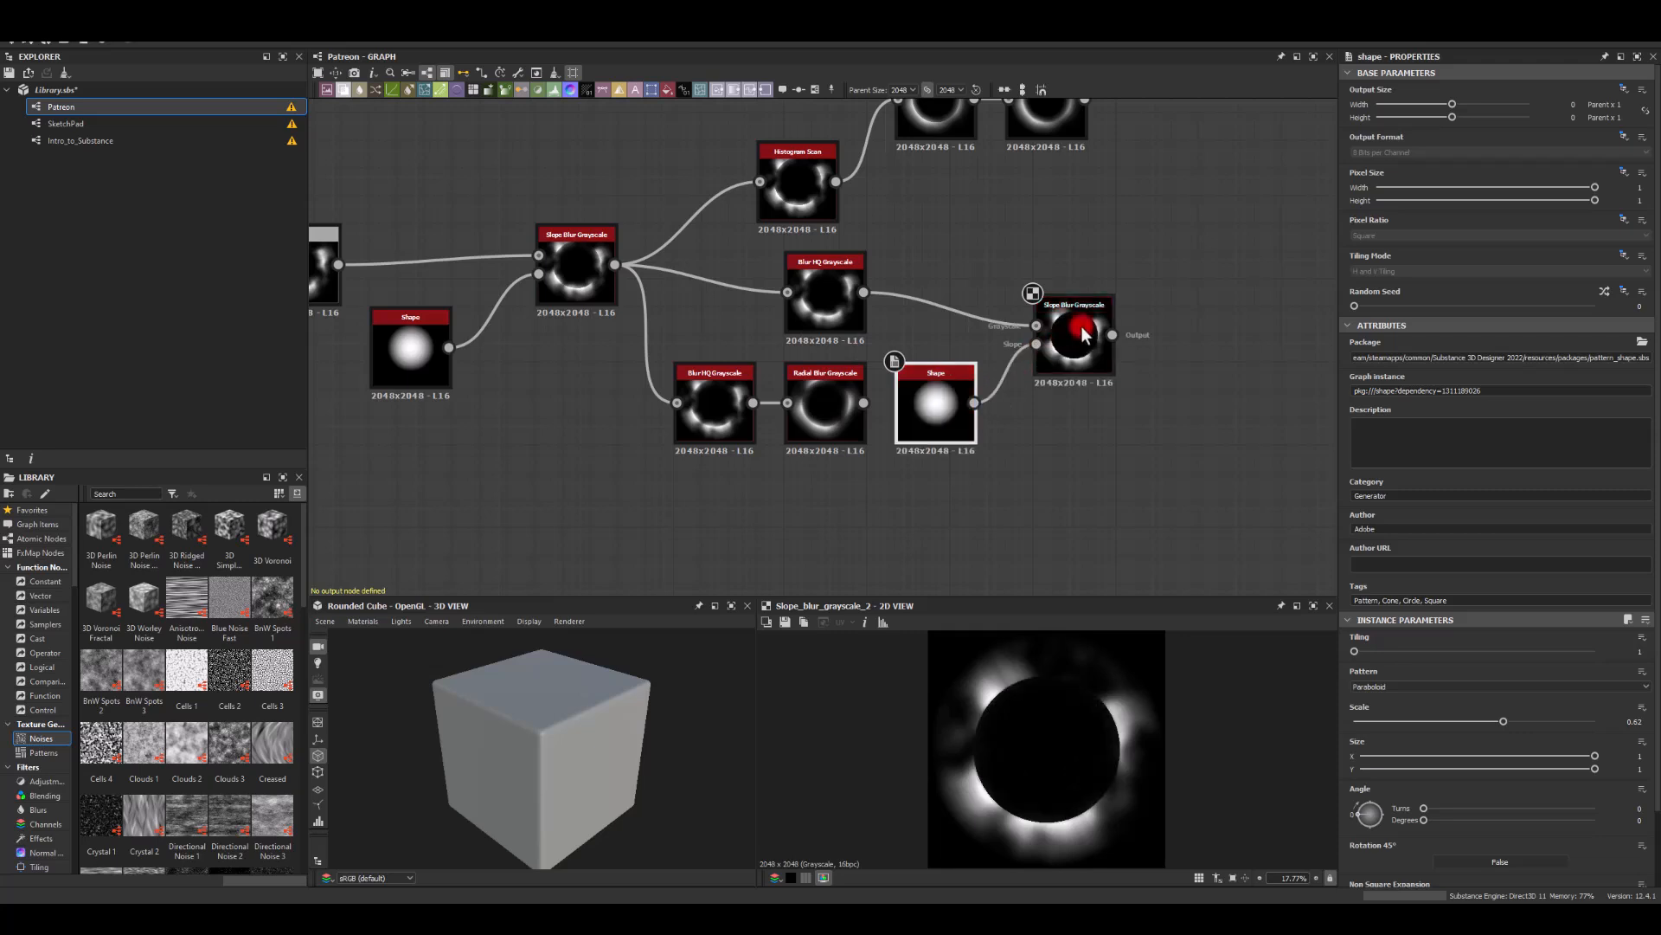
left_click(1082, 328)
left_click(922, 391)
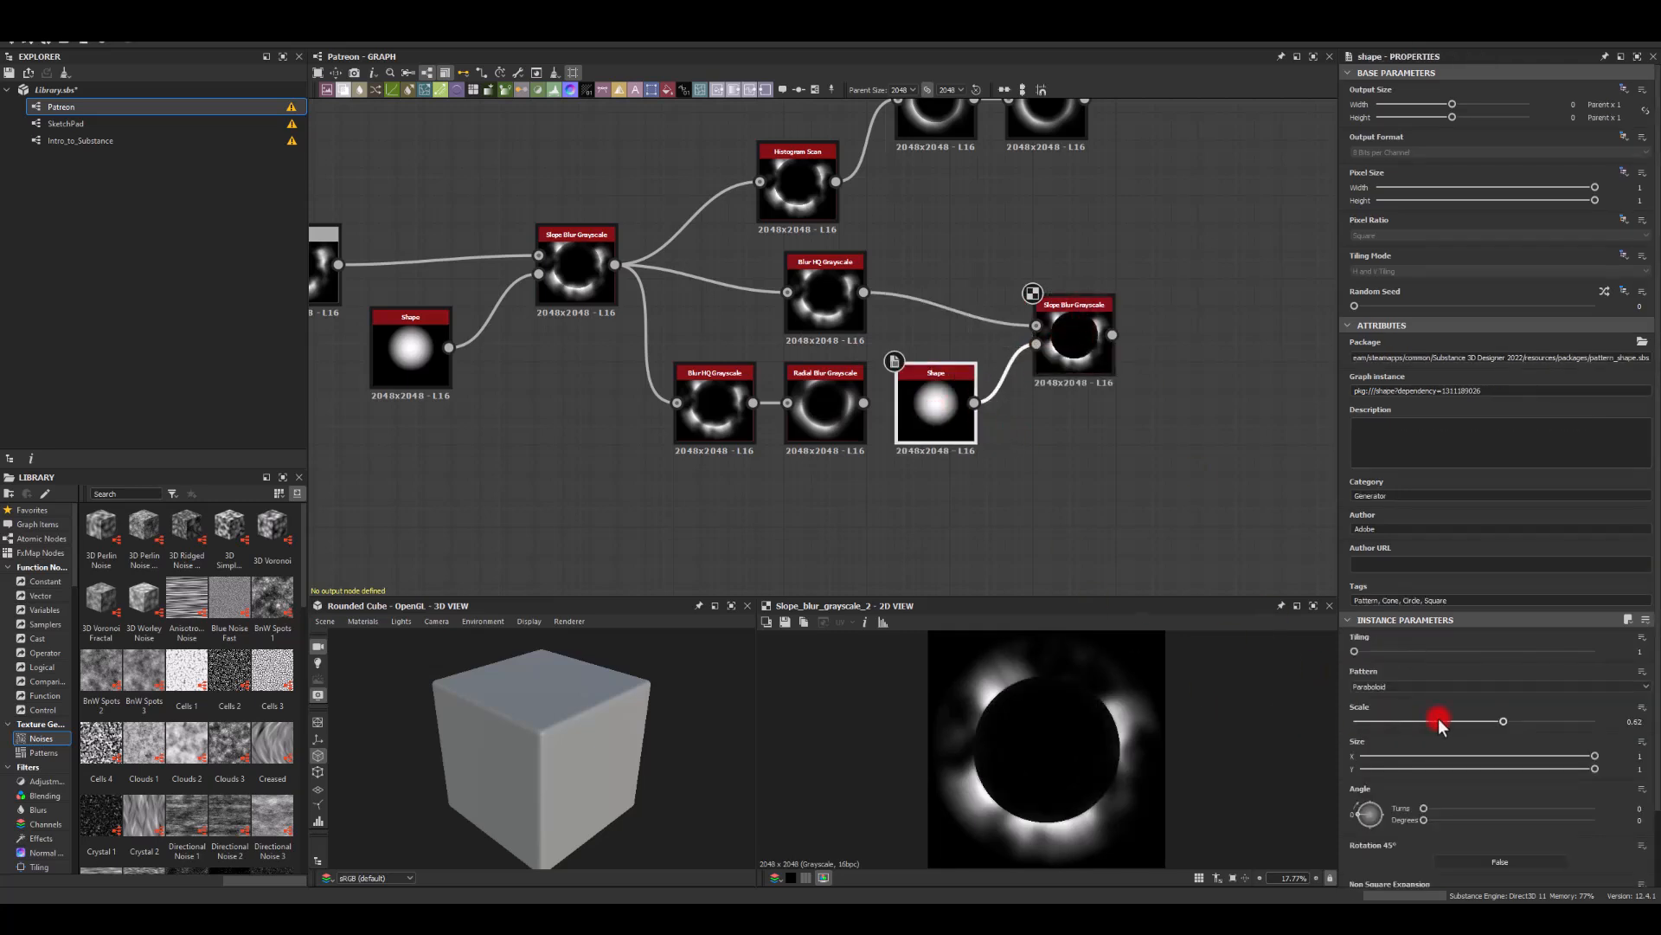
left_click_drag(1492, 716, 1597, 722)
- Set the third Slope Blur Grayscale node to 32 samples and an intensity of -32.97
left_click(1056, 328)
left_click_drag(1412, 651, 1597, 650)
mouse_move(1504, 685)
left_mouse_down()
mouse_move(1521, 688)
mouse_move(1388, 698)
mouse_move(1410, 696)
left_mouse_up()
left_click(891, 711)
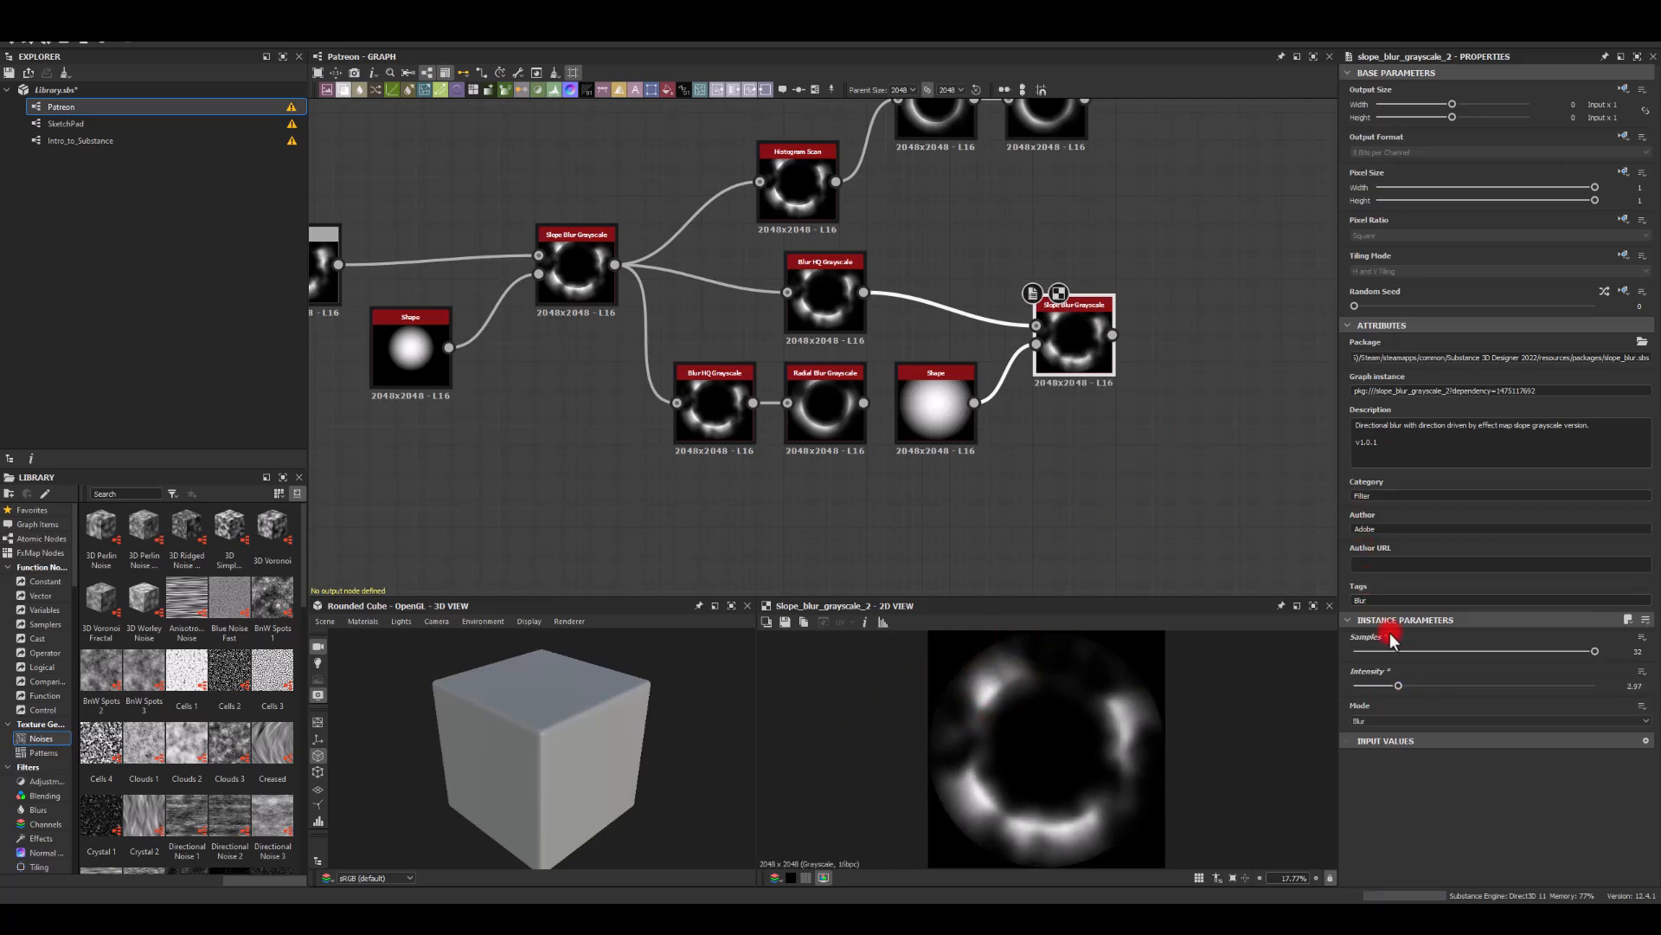
left_click_drag(1398, 686, 1279, 684)
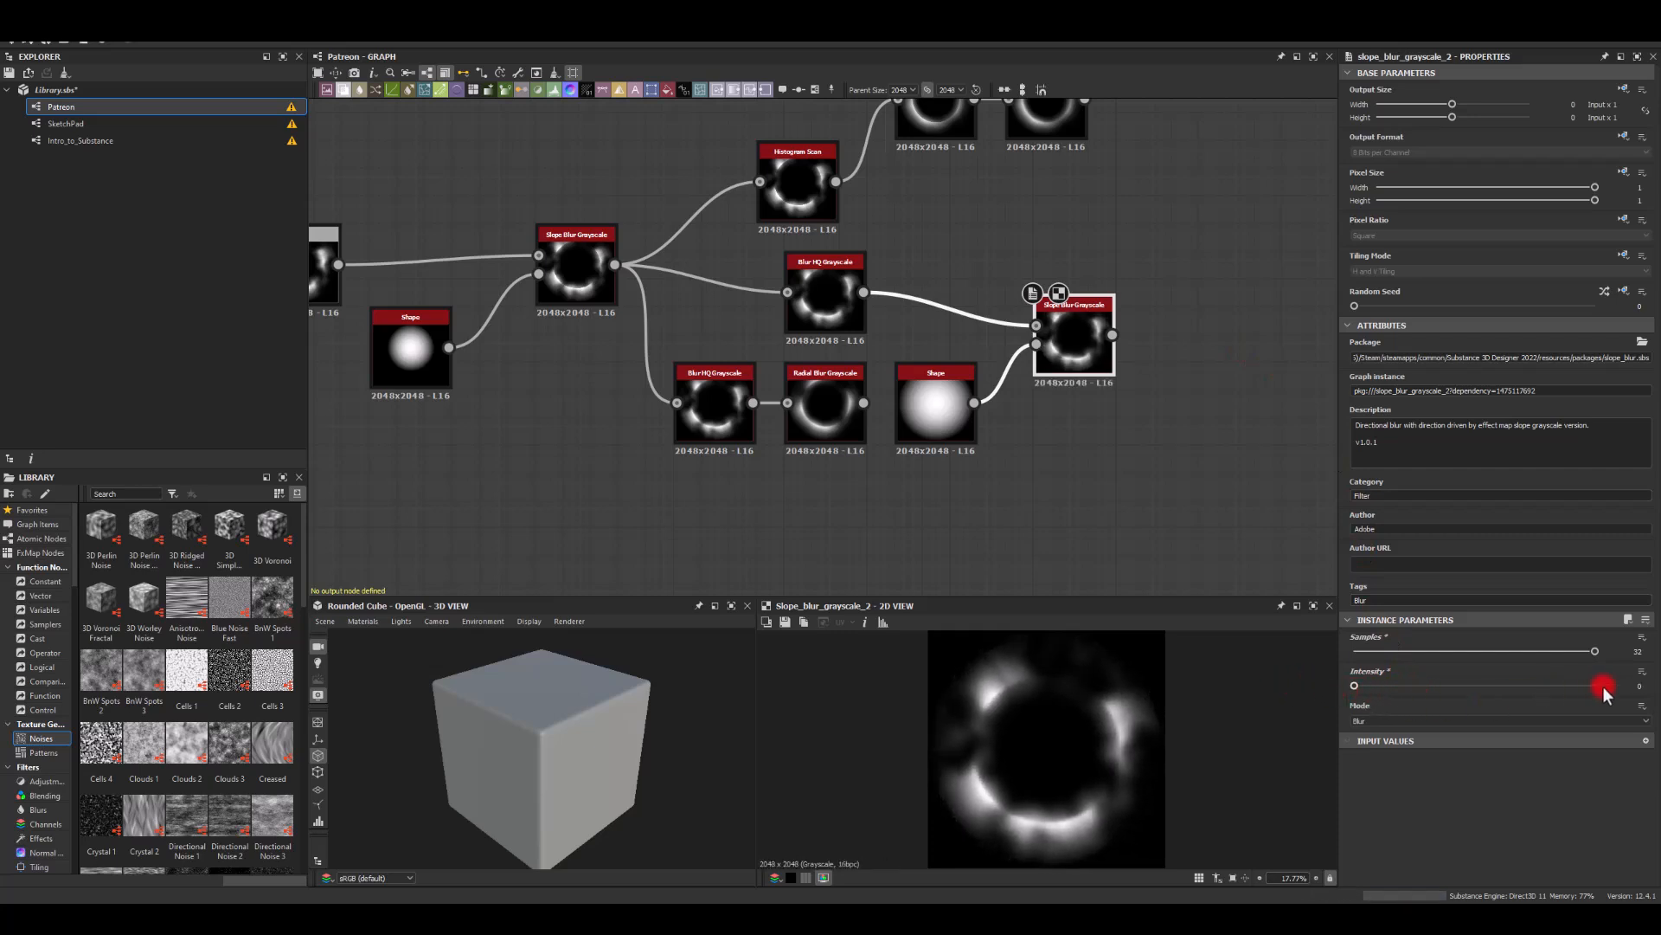
key("Return")
left_click_drag(1471, 685, 1507, 683)
- Spread out the node branches by moving the lower blur pair down and repositioning the upper blur pair and the third Slope Blur
middle_click_drag(1149, 417, 939, 470)
left_click_drag(939, 470, 922, 411)
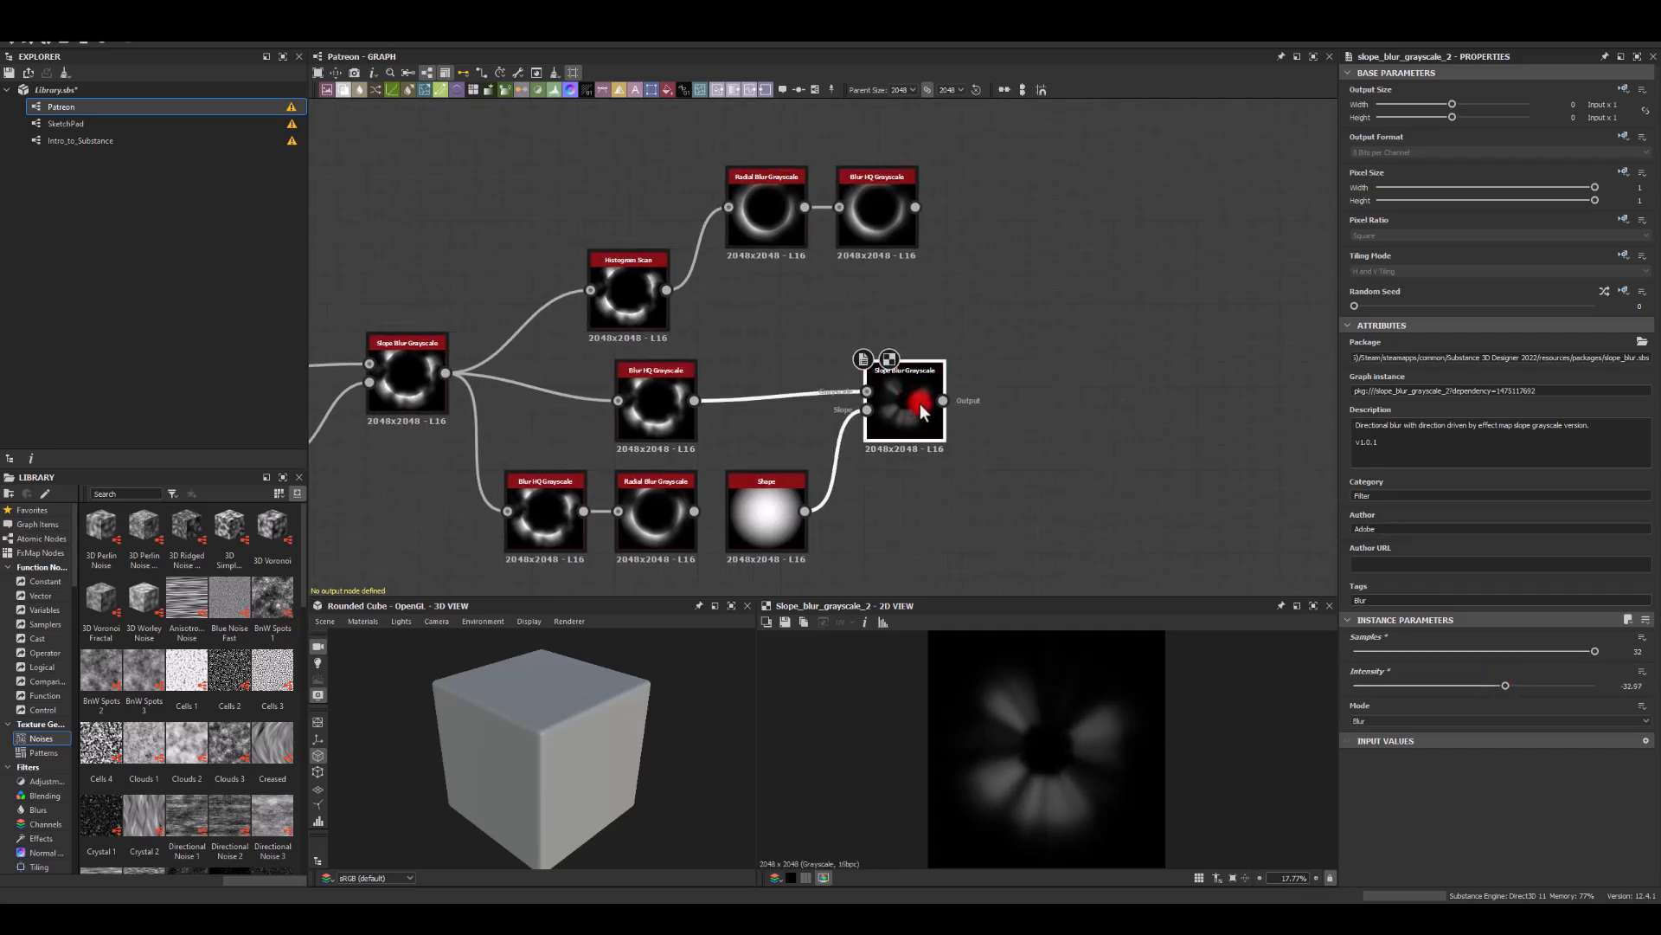
middle_click_drag(474, 507, 561, 339)
left_click_drag(456, 325, 922, 490)
scroll(1060, 423, "down", 2)
middle_click_drag(1108, 339, 998, 436)
left_click_drag(895, 175, 889, 262)
middle_click_drag(506, 553, 634, 430)
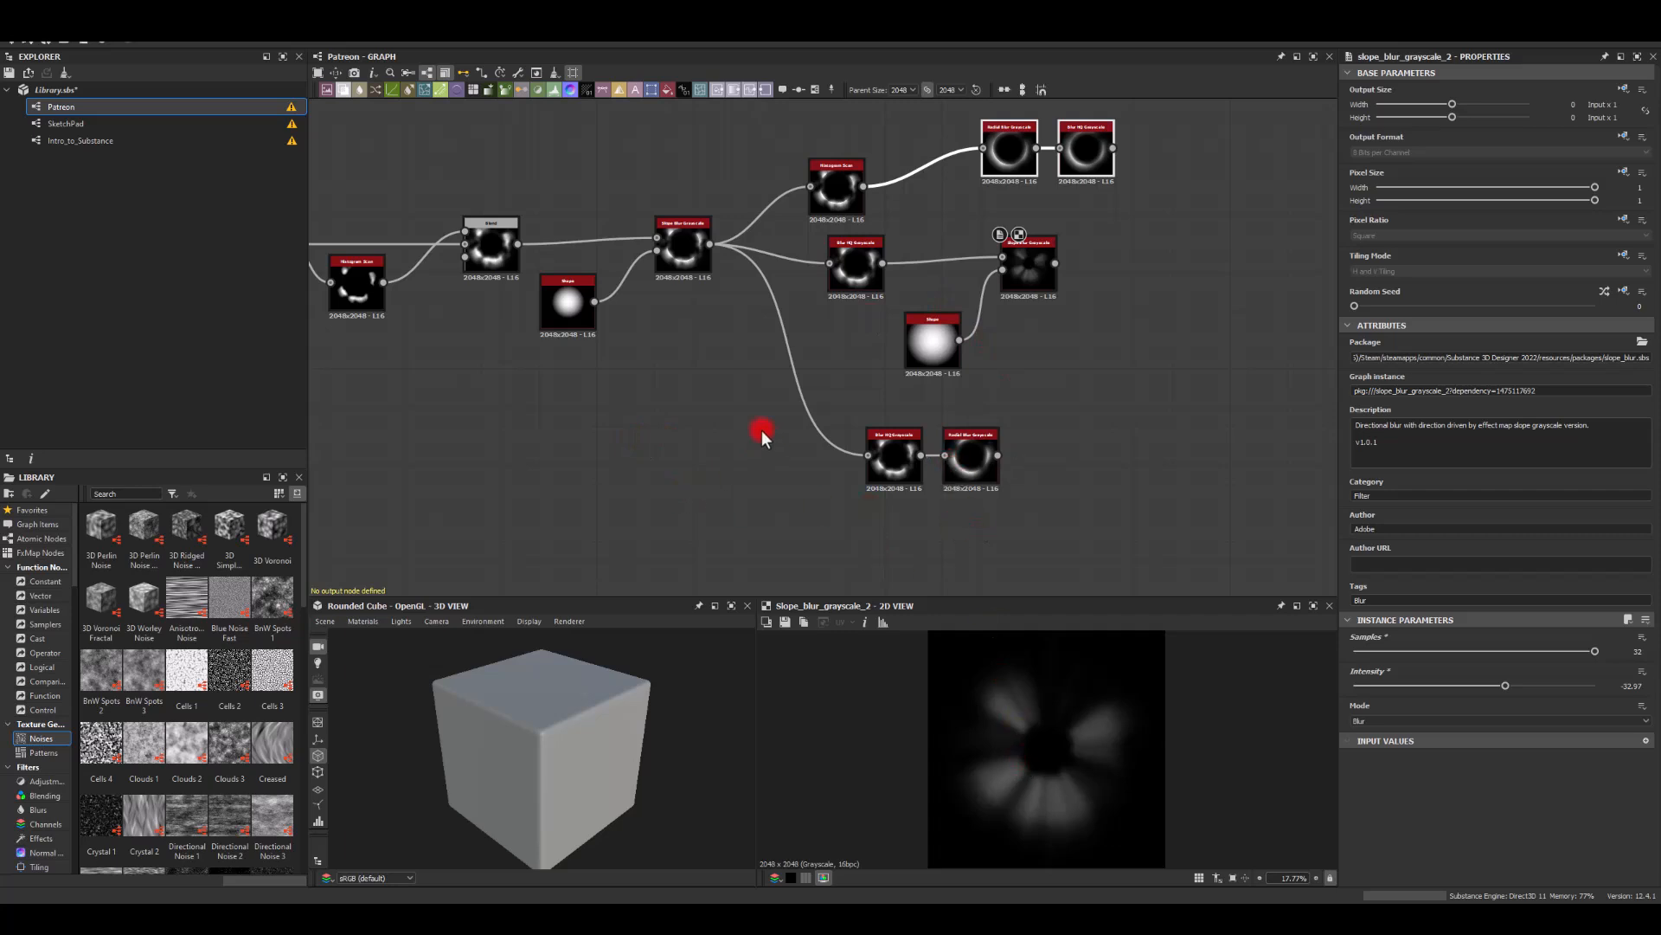
left_click_drag(1021, 263, 1021, 302)
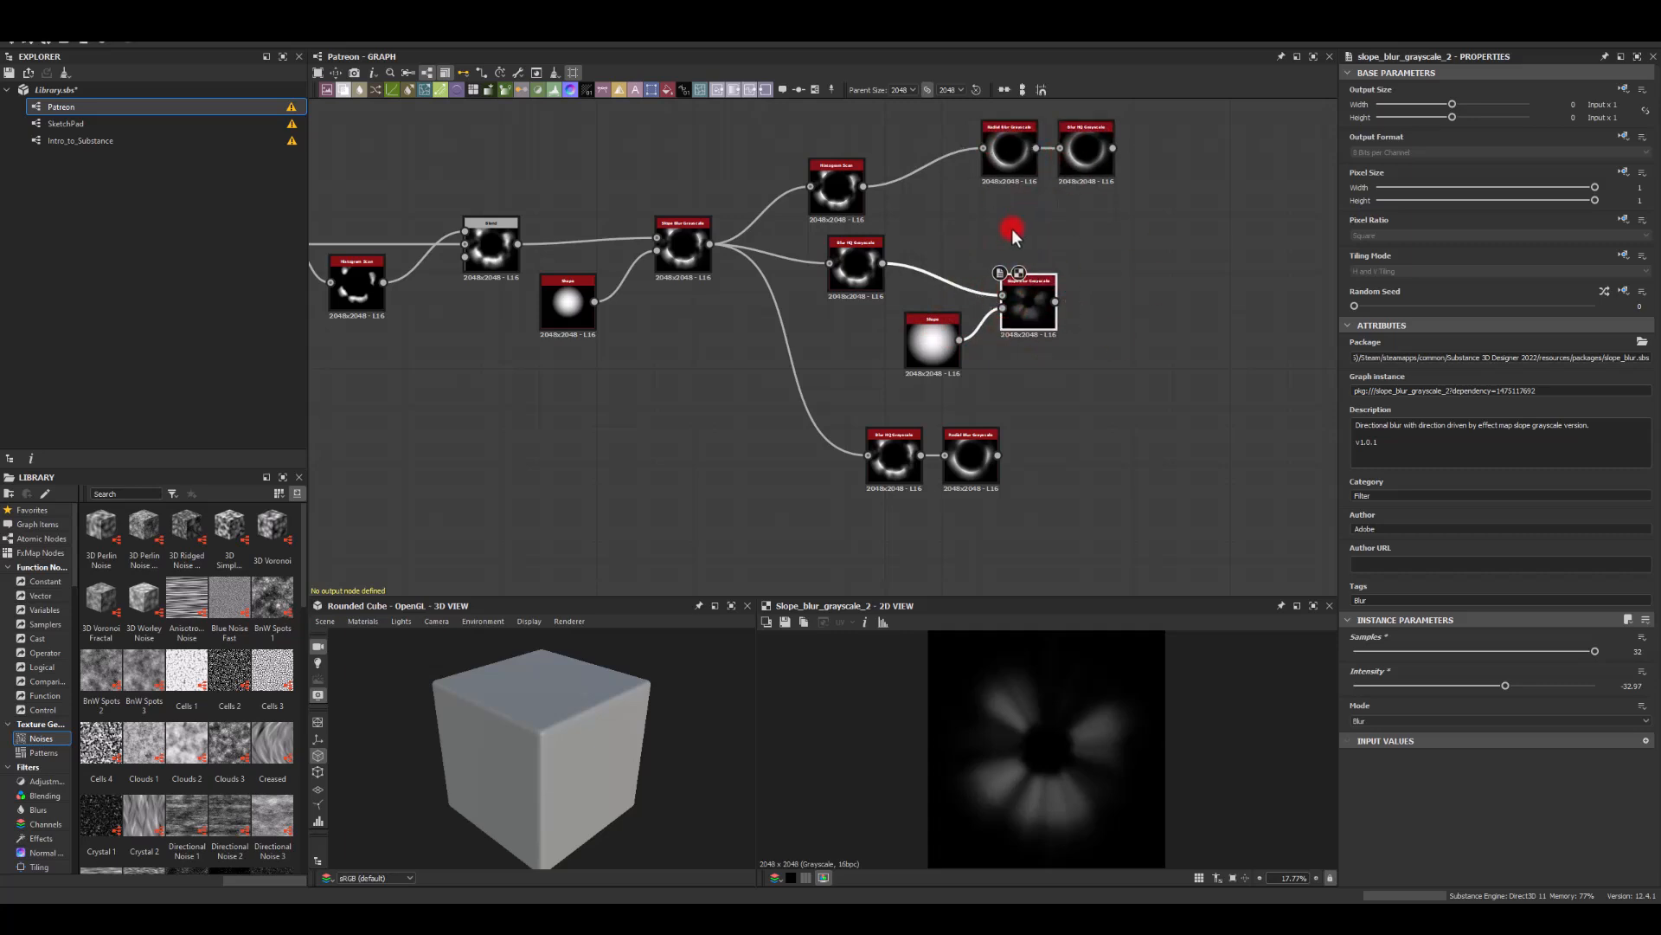
- Branch a Transformation 2D node off the Blur HQ that follows the Levels node and stretch its height to 300%
middle_click_drag(381, 475, 799, 422)
scroll(575, 298, "up", 2)
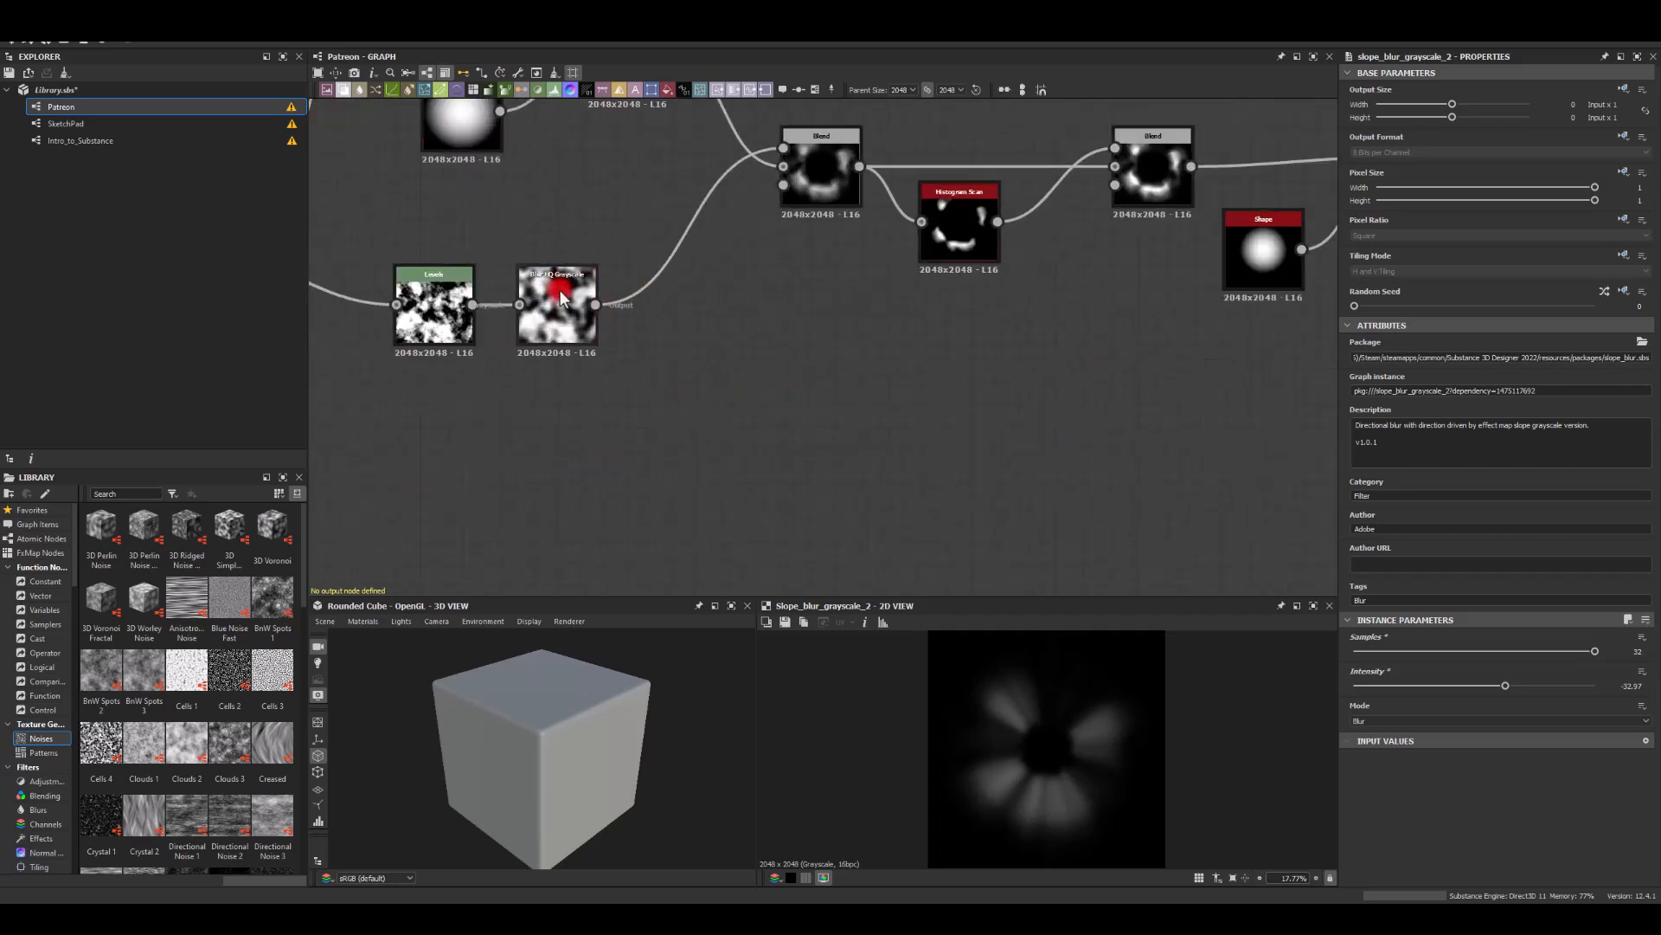
left_click_drag(595, 305, 741, 406)
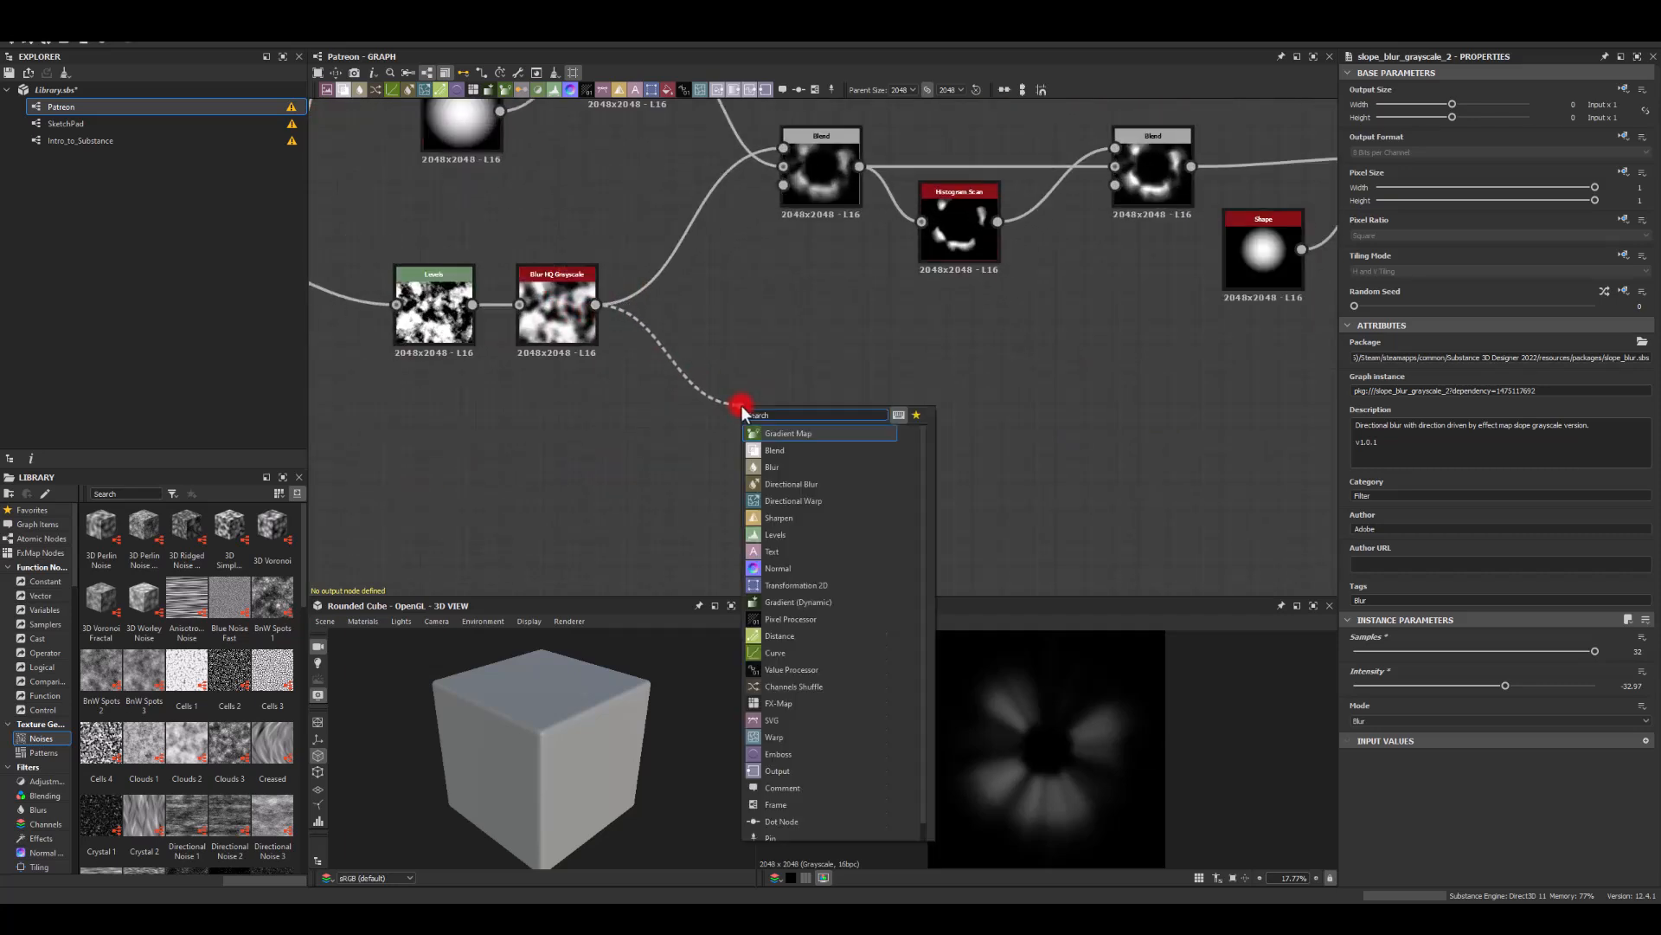
type("tran")
key("Return")
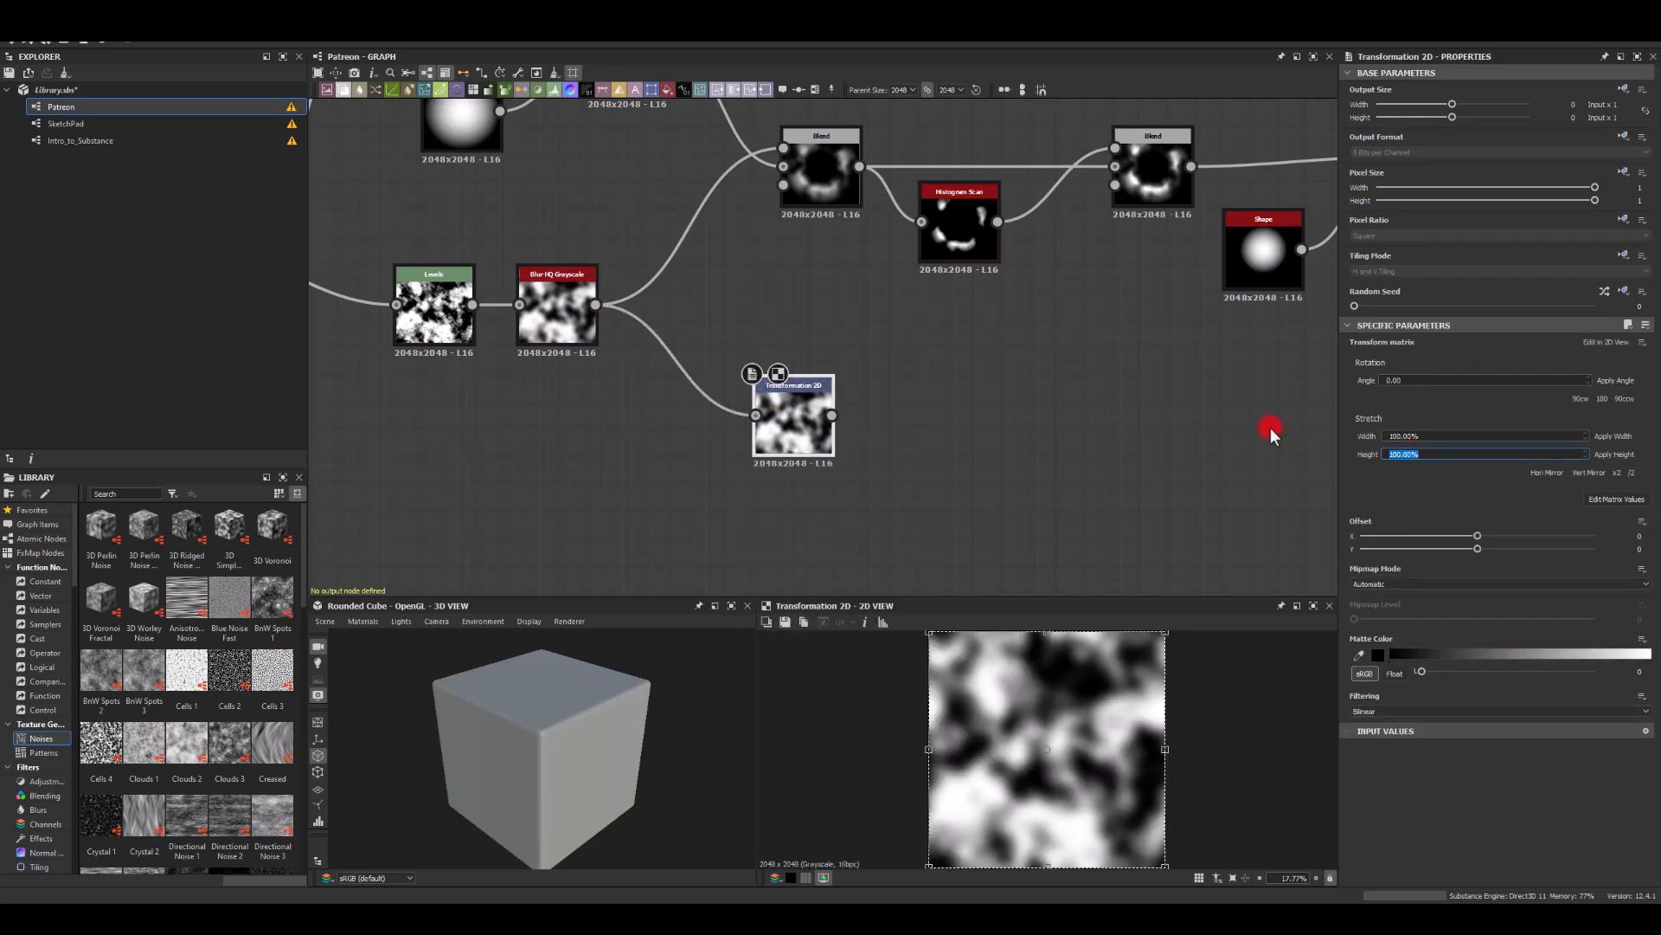
type("300")
key("Return")
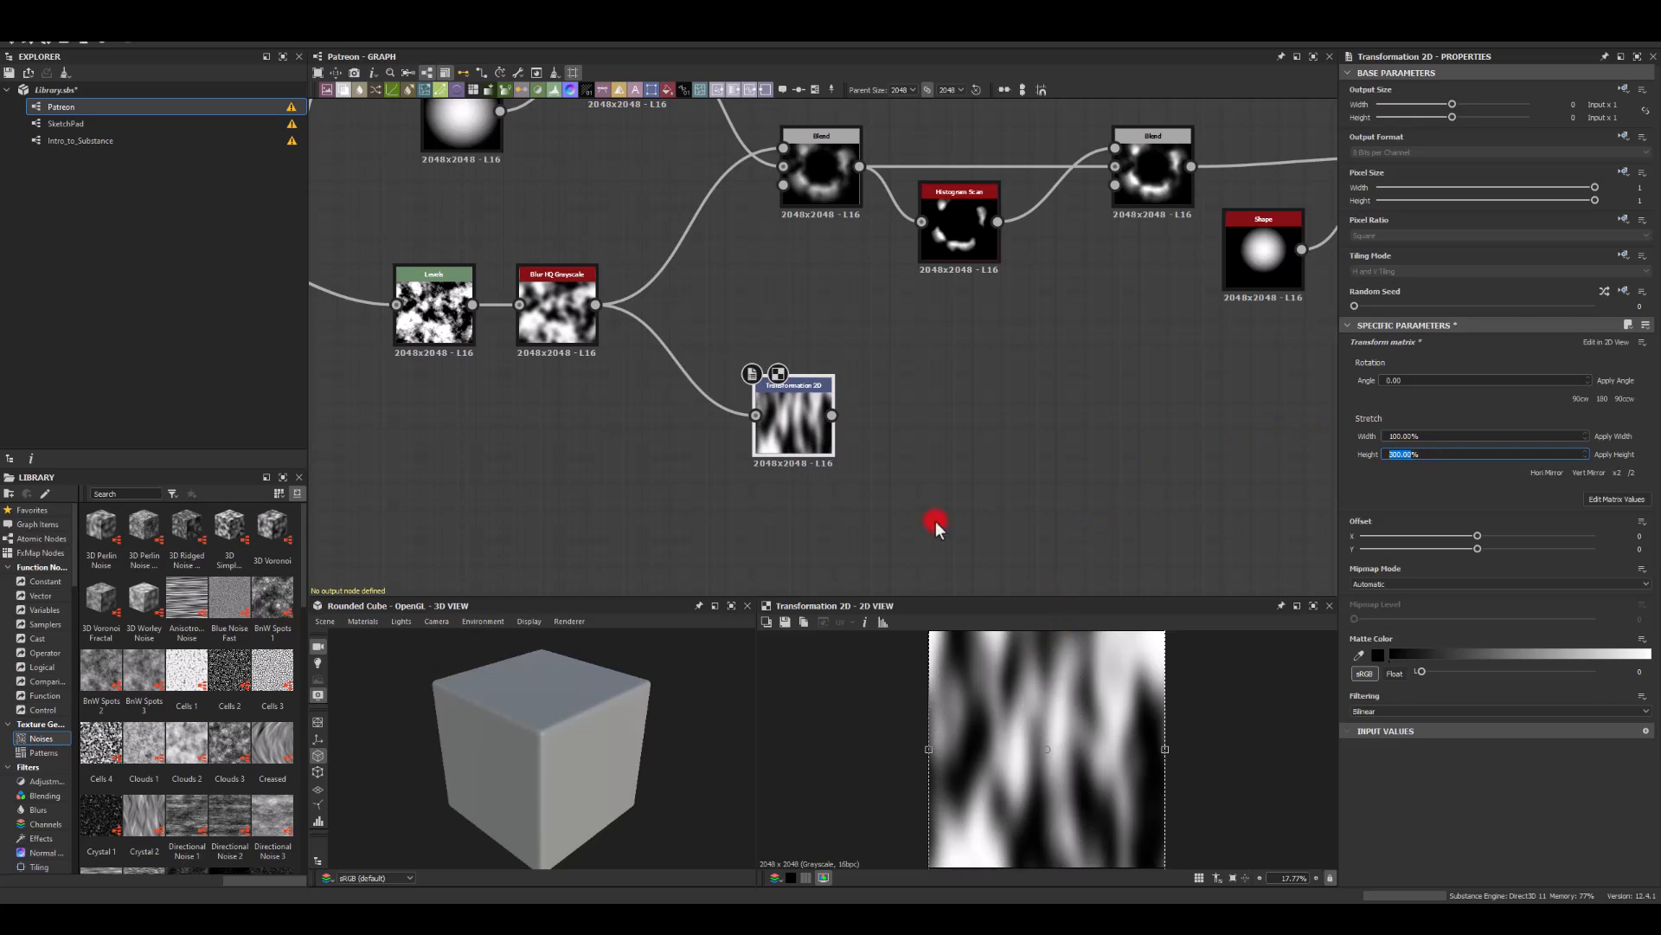
- Add a Shape Mapper after the Transformation 2D node with radius 0, width 1 and pattern amount 2
left_click_drag(842, 419, 943, 448)
type("shape")
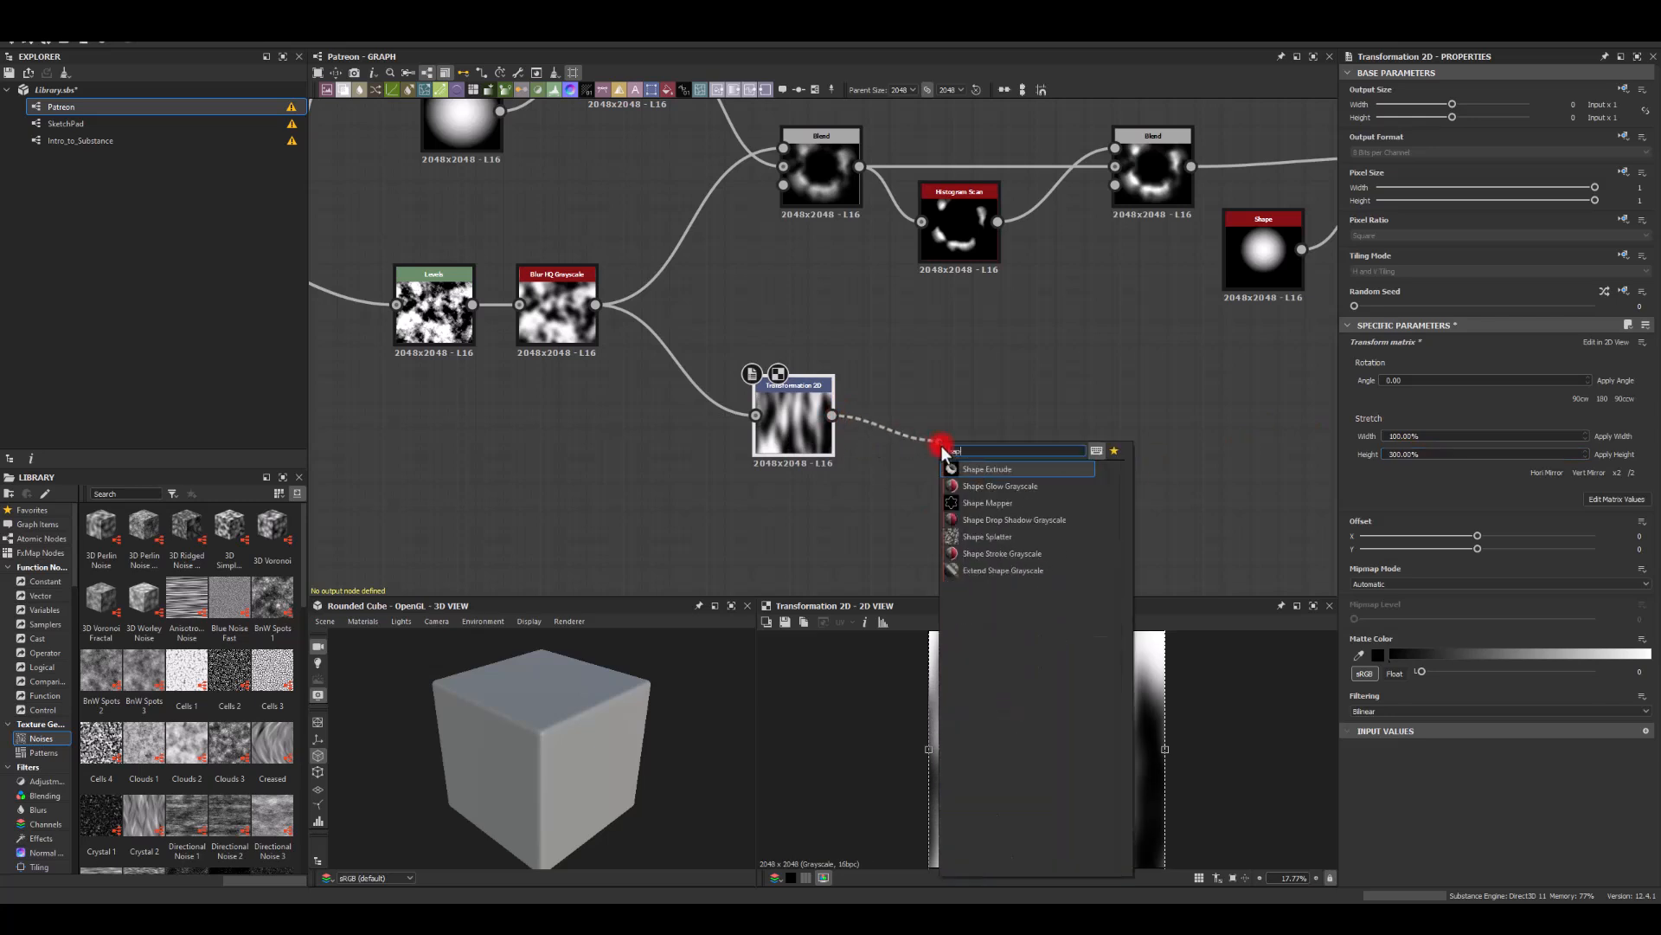
left_click(986, 502)
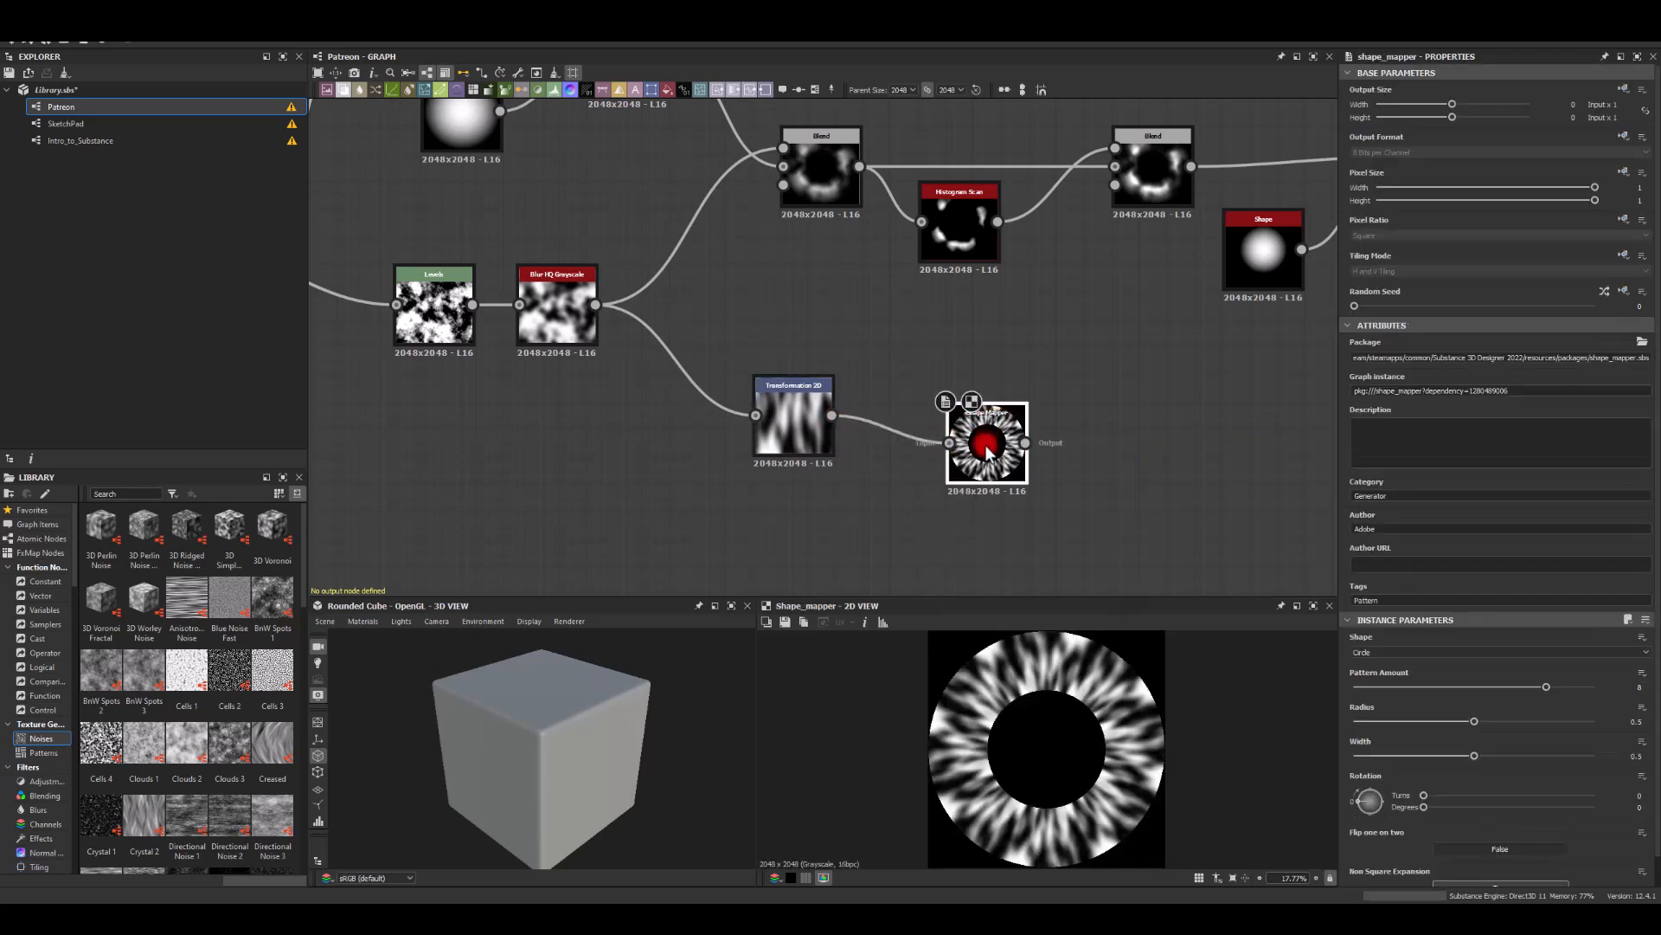
left_click_drag(1389, 716, 1347, 716)
left_click_drag(1477, 756, 1618, 756)
left_click_drag(1544, 687, 1403, 689)
- Add a Blend node with the Shape Mapper as background and a copy of the paraboloid Shape, scaled to 1, as foreground
middle_click_drag(1138, 493, 773, 424)
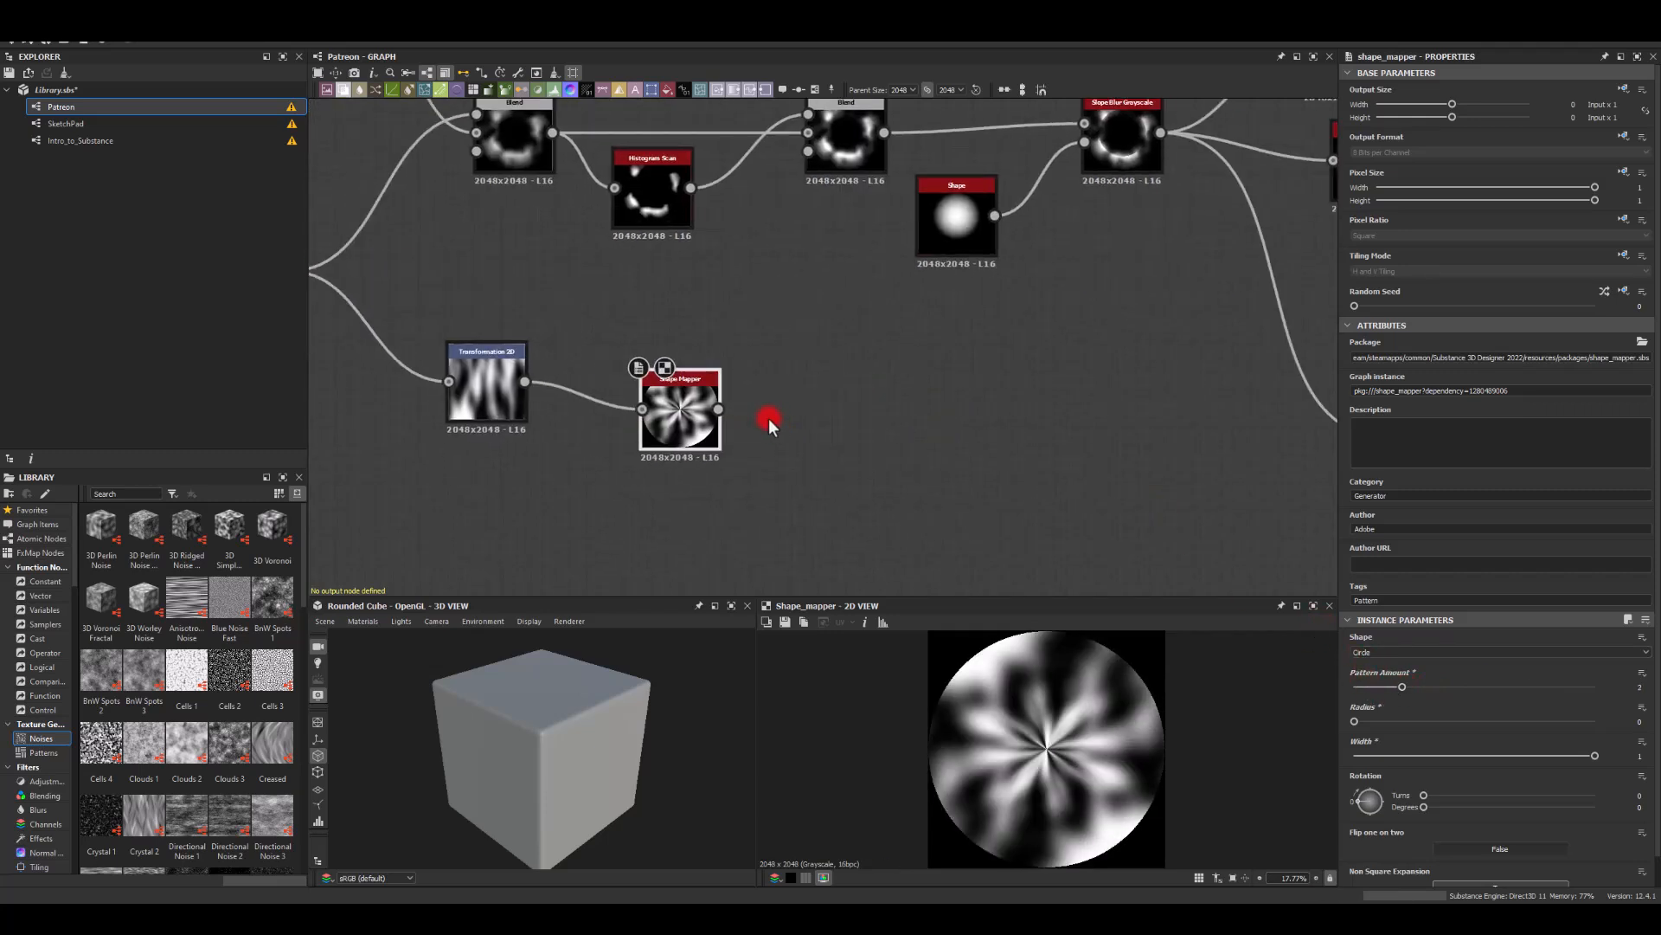
left_click_drag(725, 416, 839, 469)
type("blend")
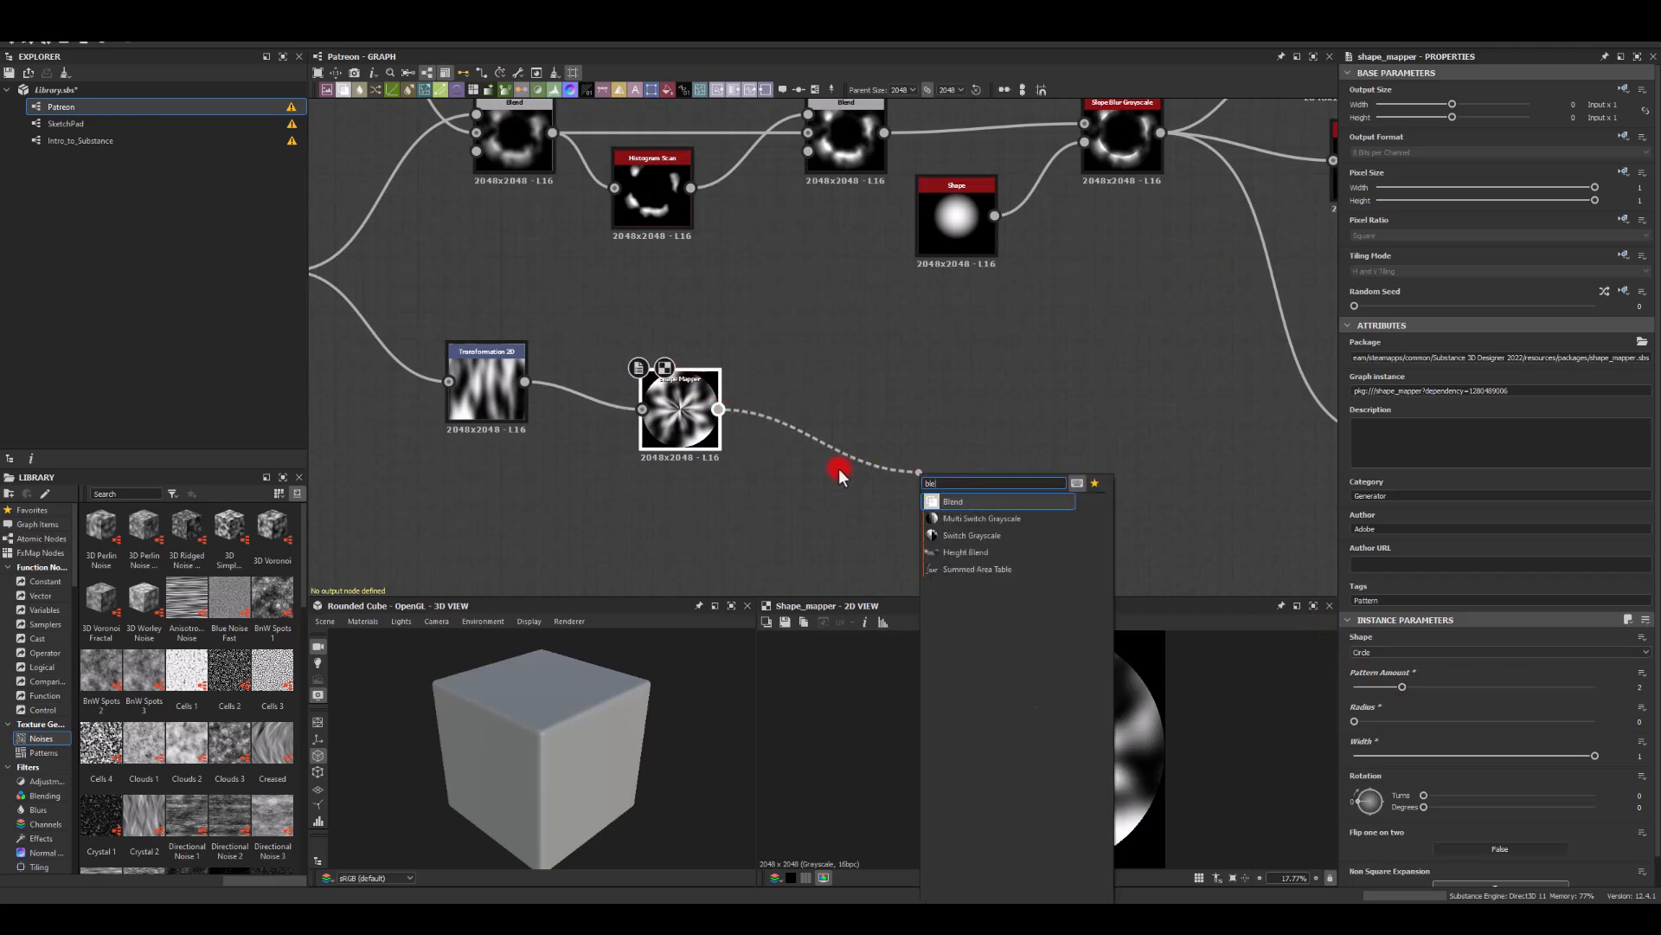
key("Return")
left_click(951, 229)
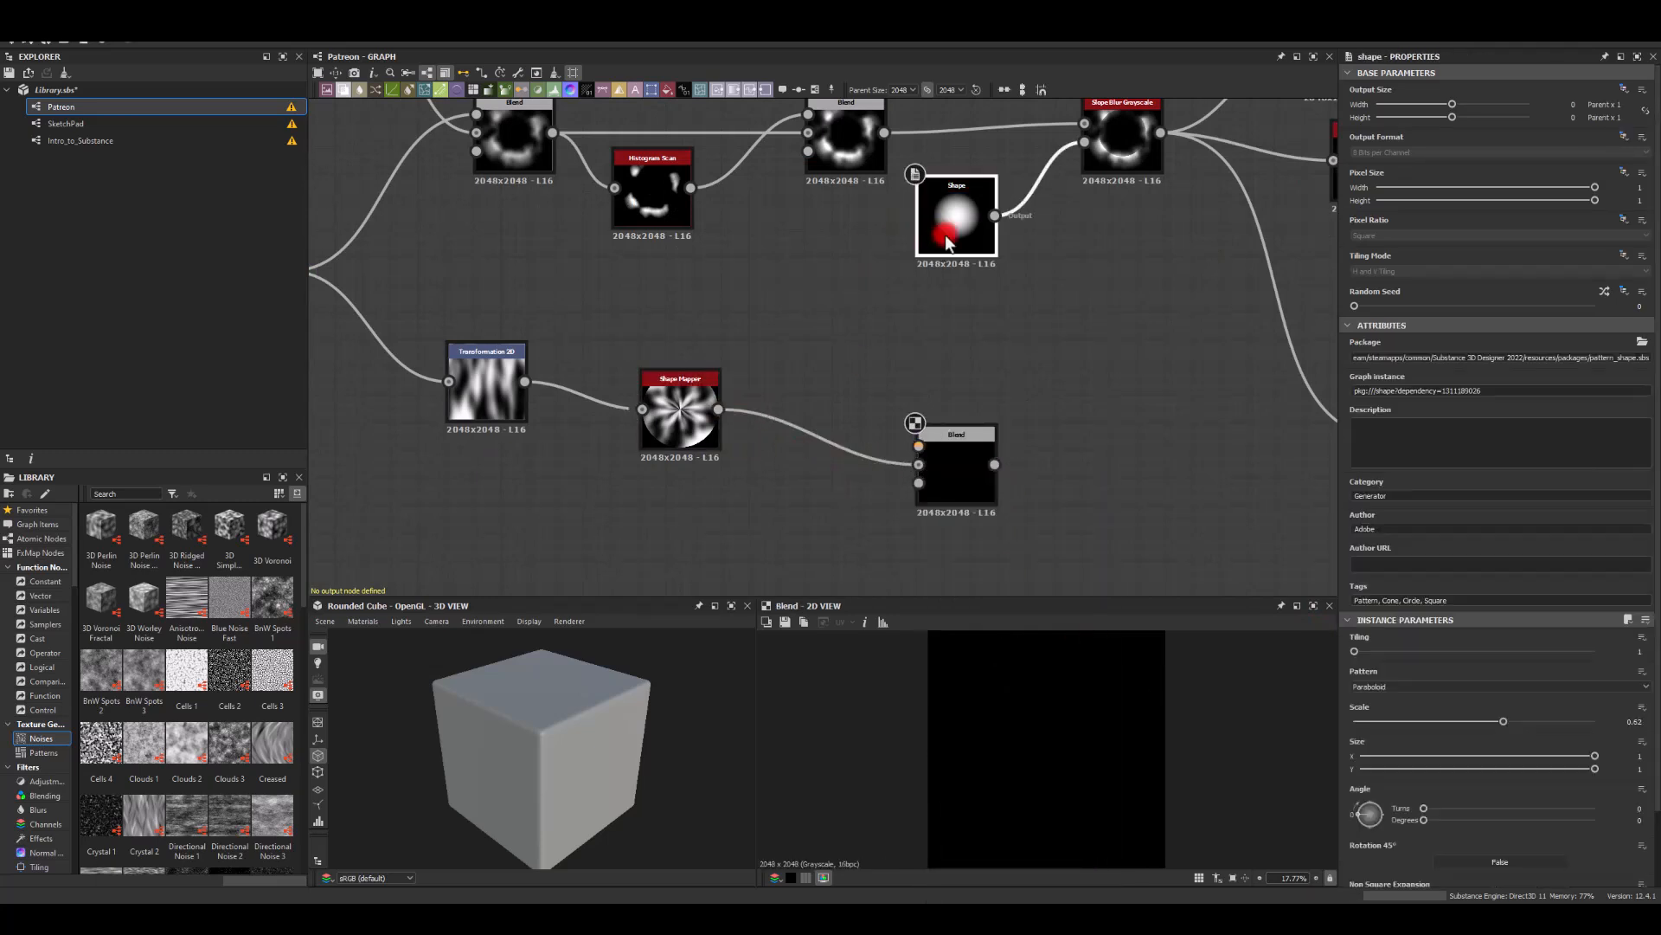
key("ctrl+v")
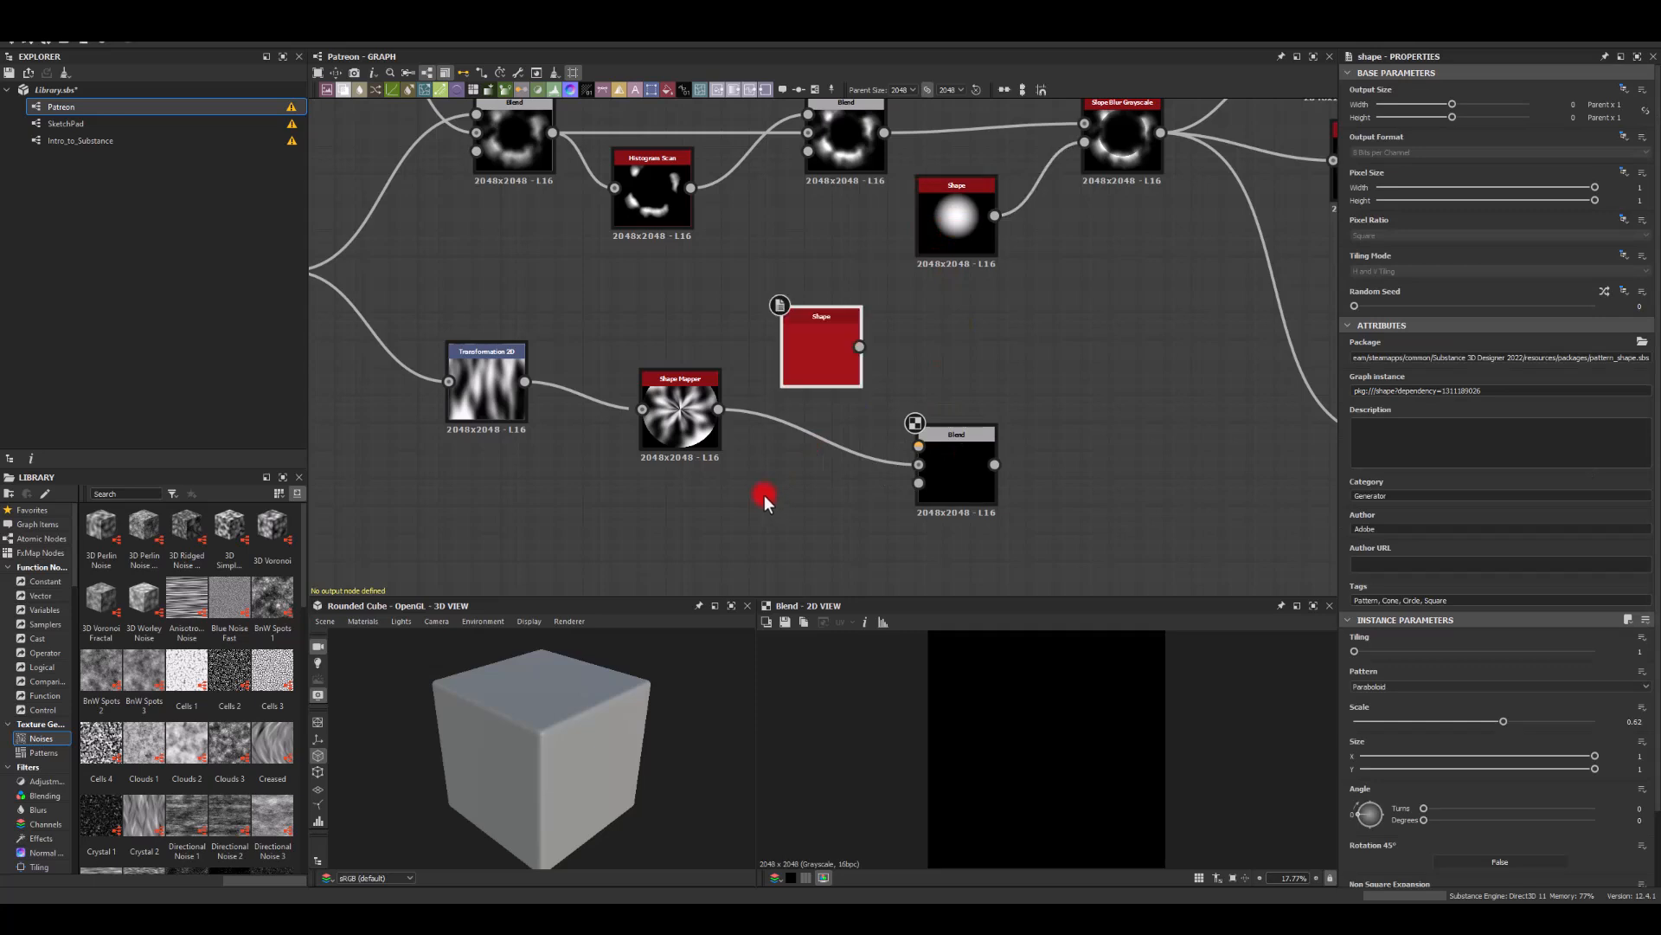
left_click_drag(804, 318, 919, 447)
left_click_drag(1480, 721, 1647, 725)
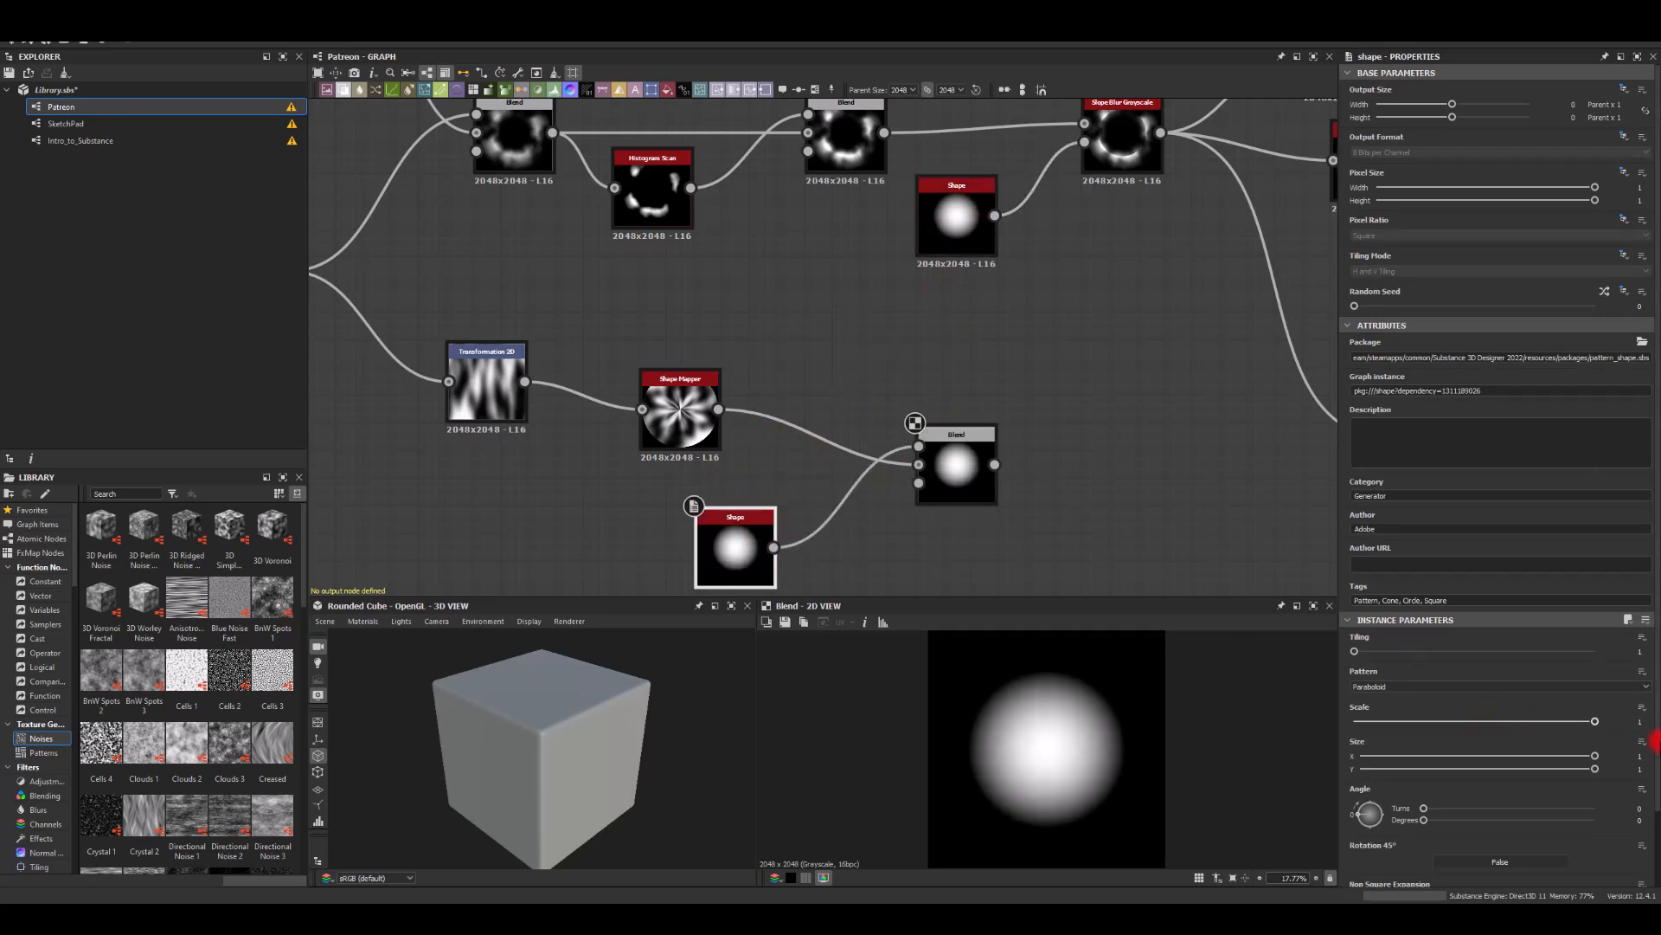
- Set the blending mode of the Shape Mapper's Blend node to Multiply
left_click(927, 485)
left_click(1376, 394)
left_click(1369, 427)
left_click(1067, 530)
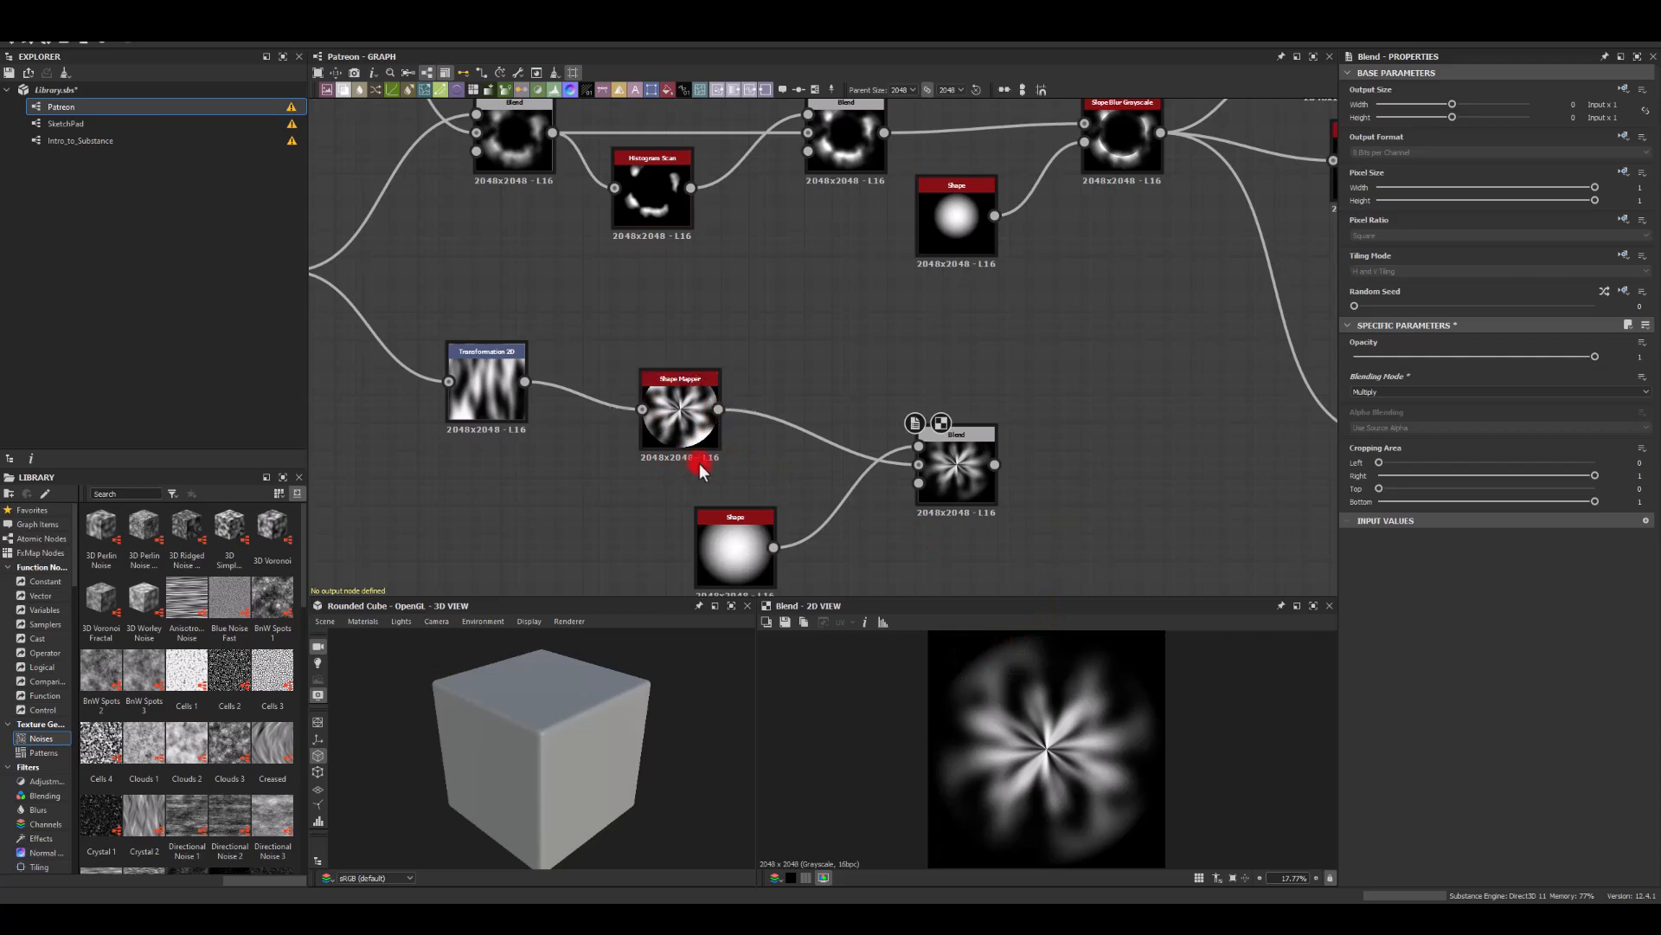
- Add a Blur HQ Grayscale node after the Multiply Blend and set its intensity to 4.13
middle_click_drag(996, 429, 776, 344)
scroll(651, 351, "down", 1)
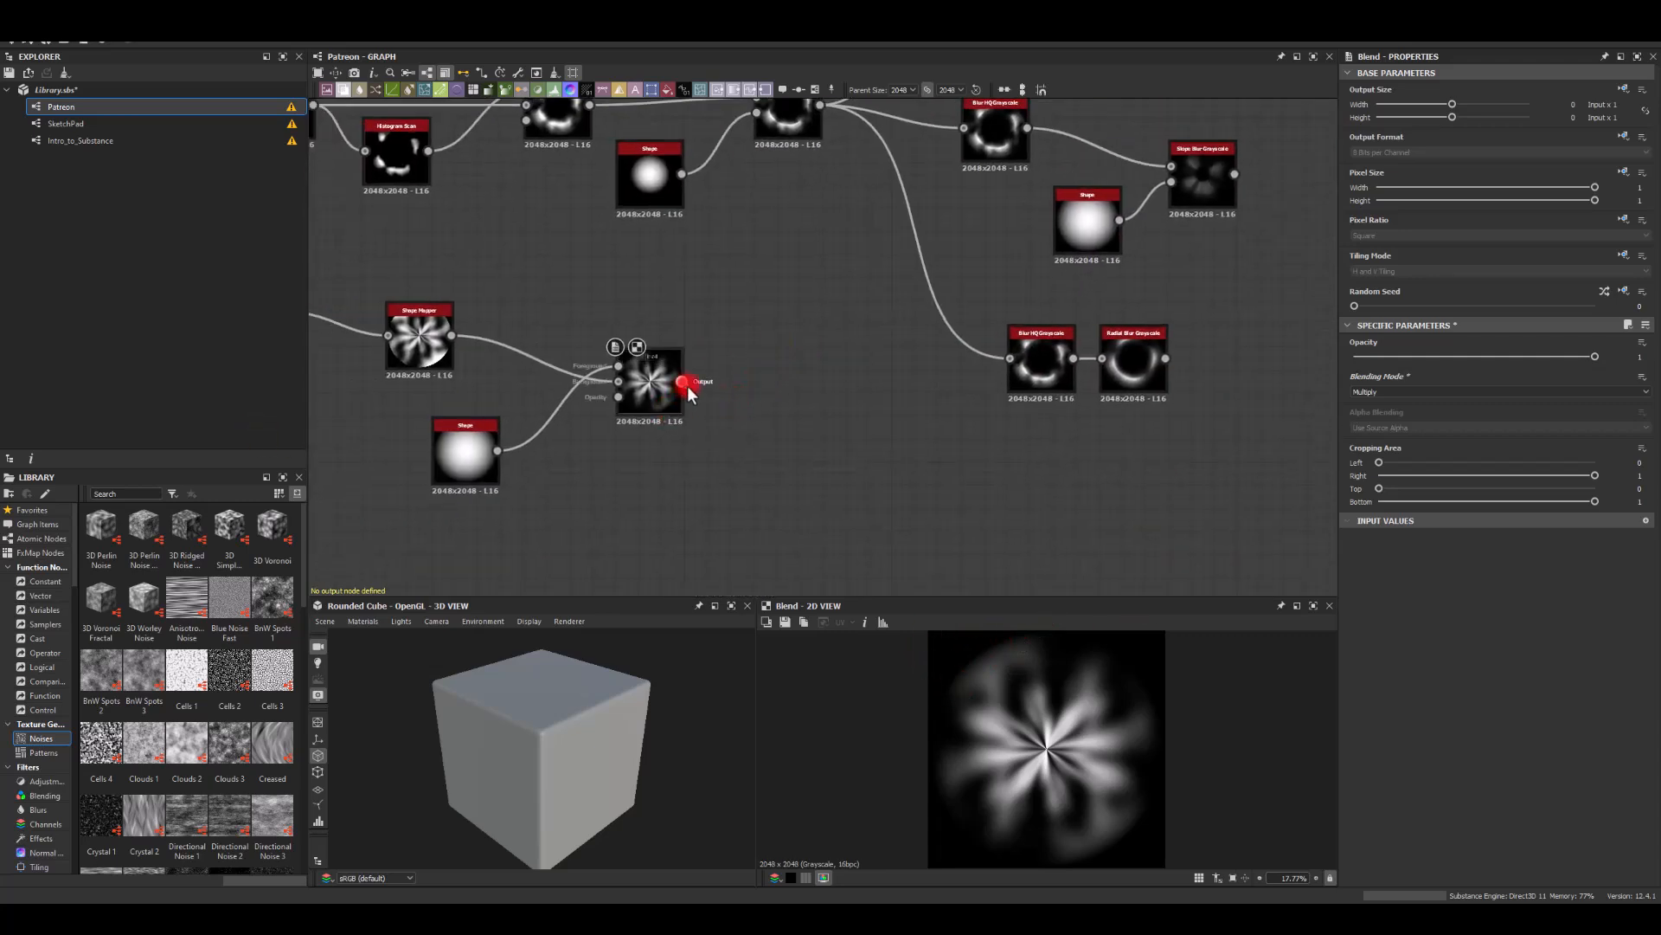
left_click_drag(682, 382, 749, 430)
type("blur")
left_click(775, 476)
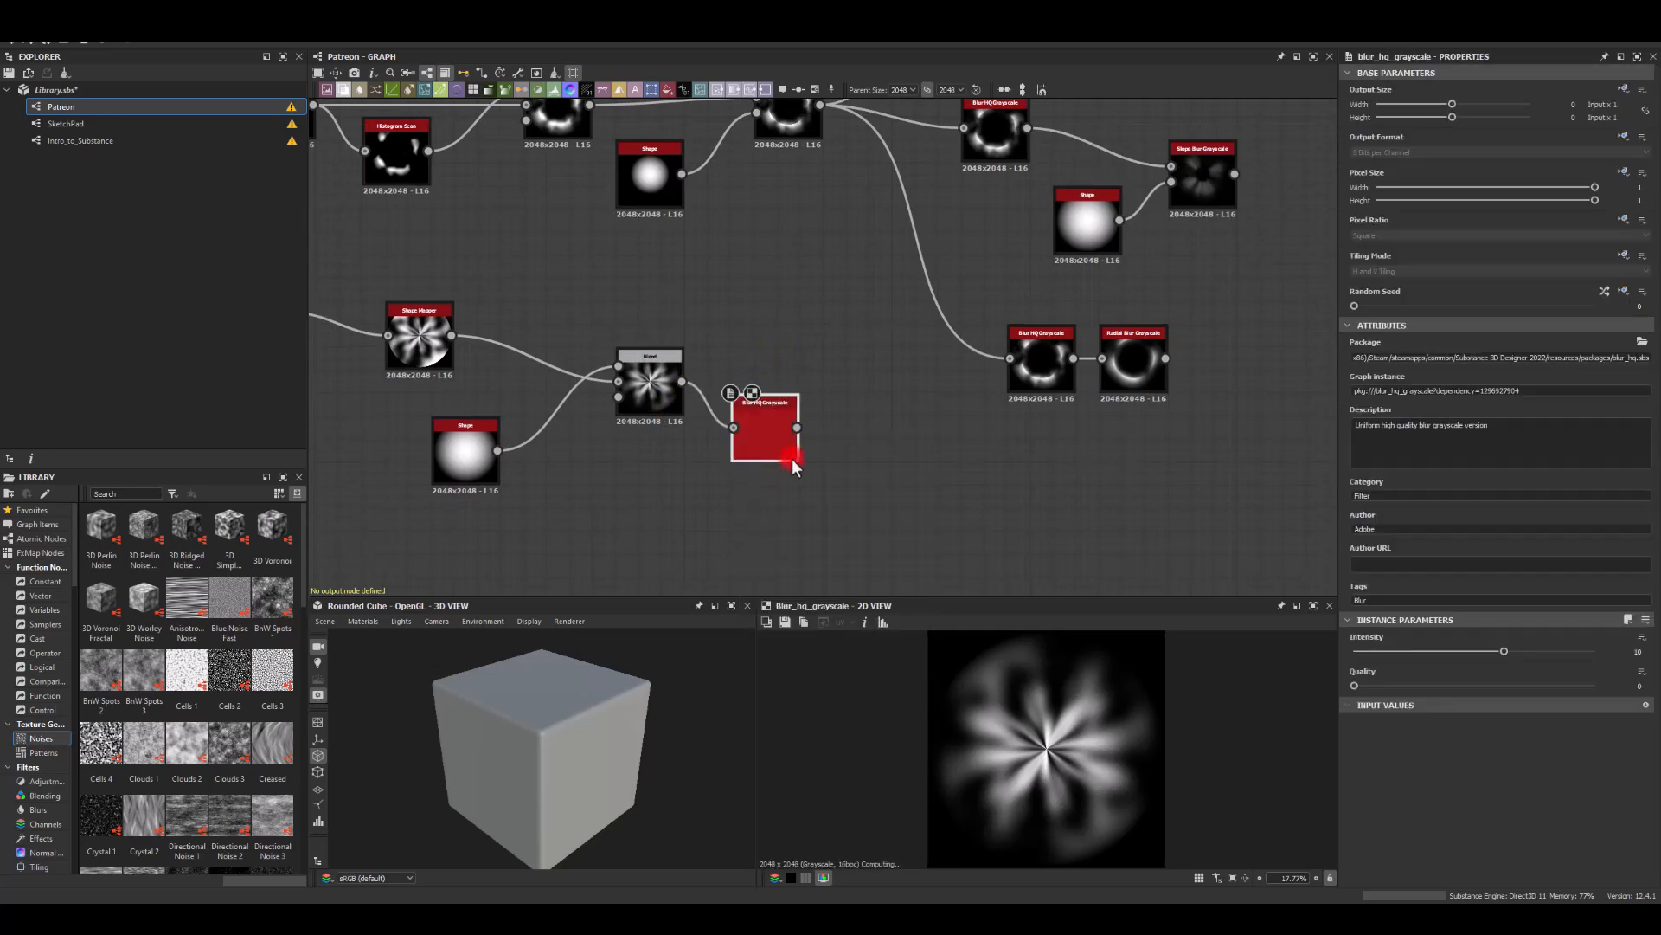
left_click_drag(1451, 654, 1403, 656)
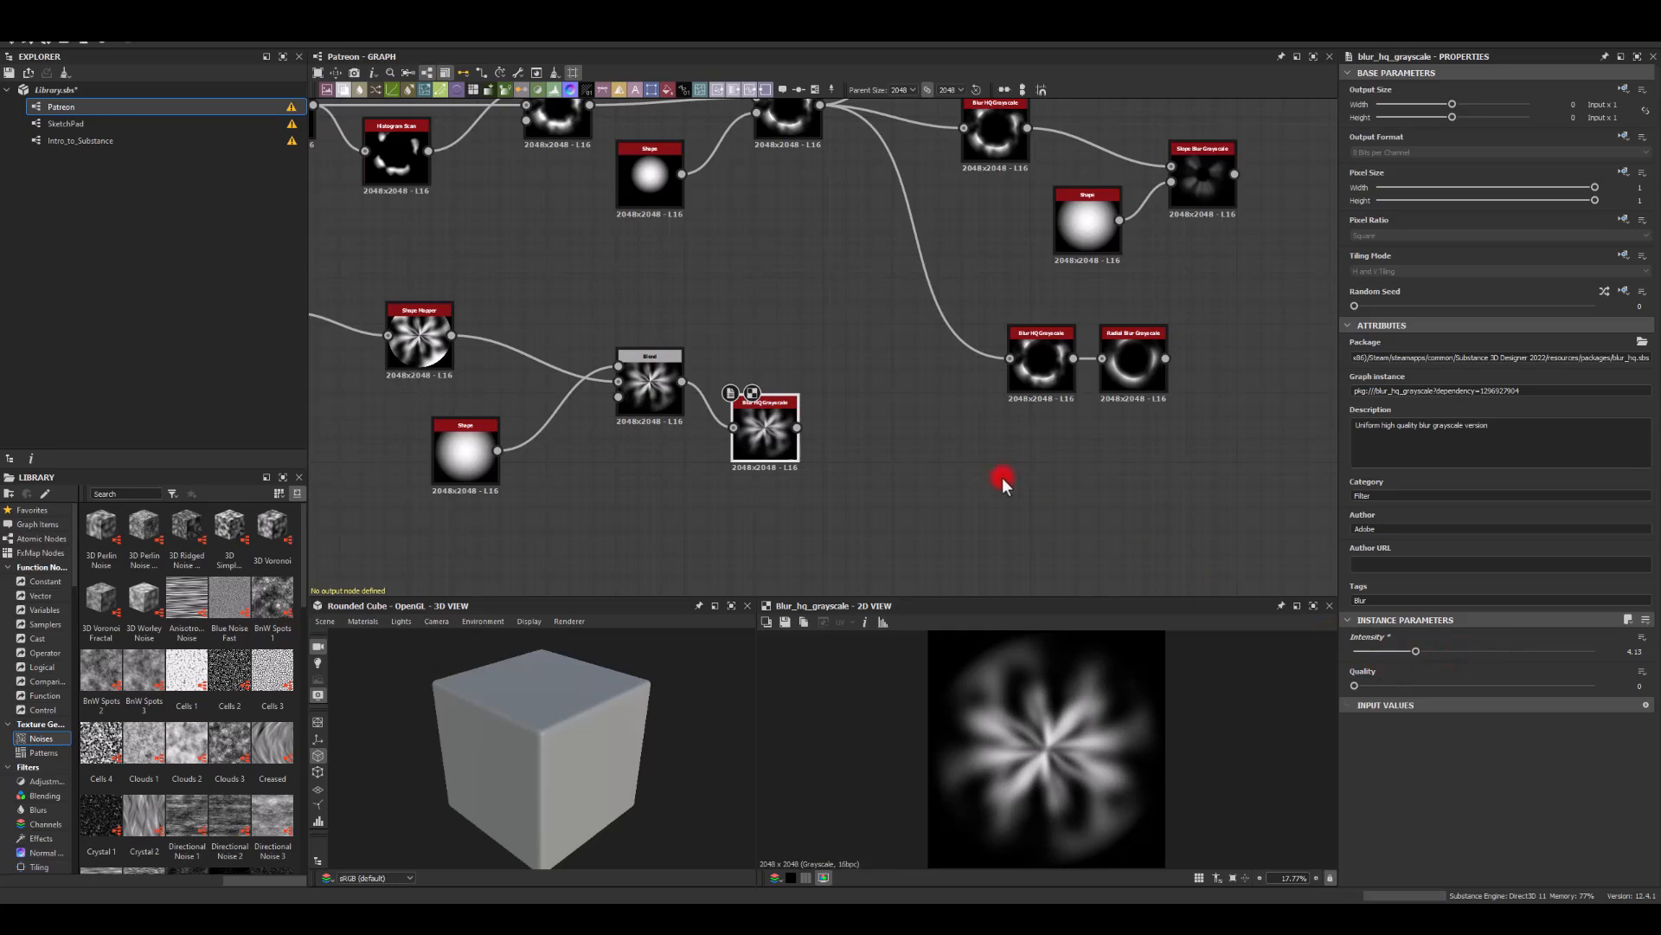
- Add a Multi Directional Warp Grayscale node and feed the new Blur HQ output into its intensity input
middle_click_drag(1014, 485, 718, 376)
key("space")
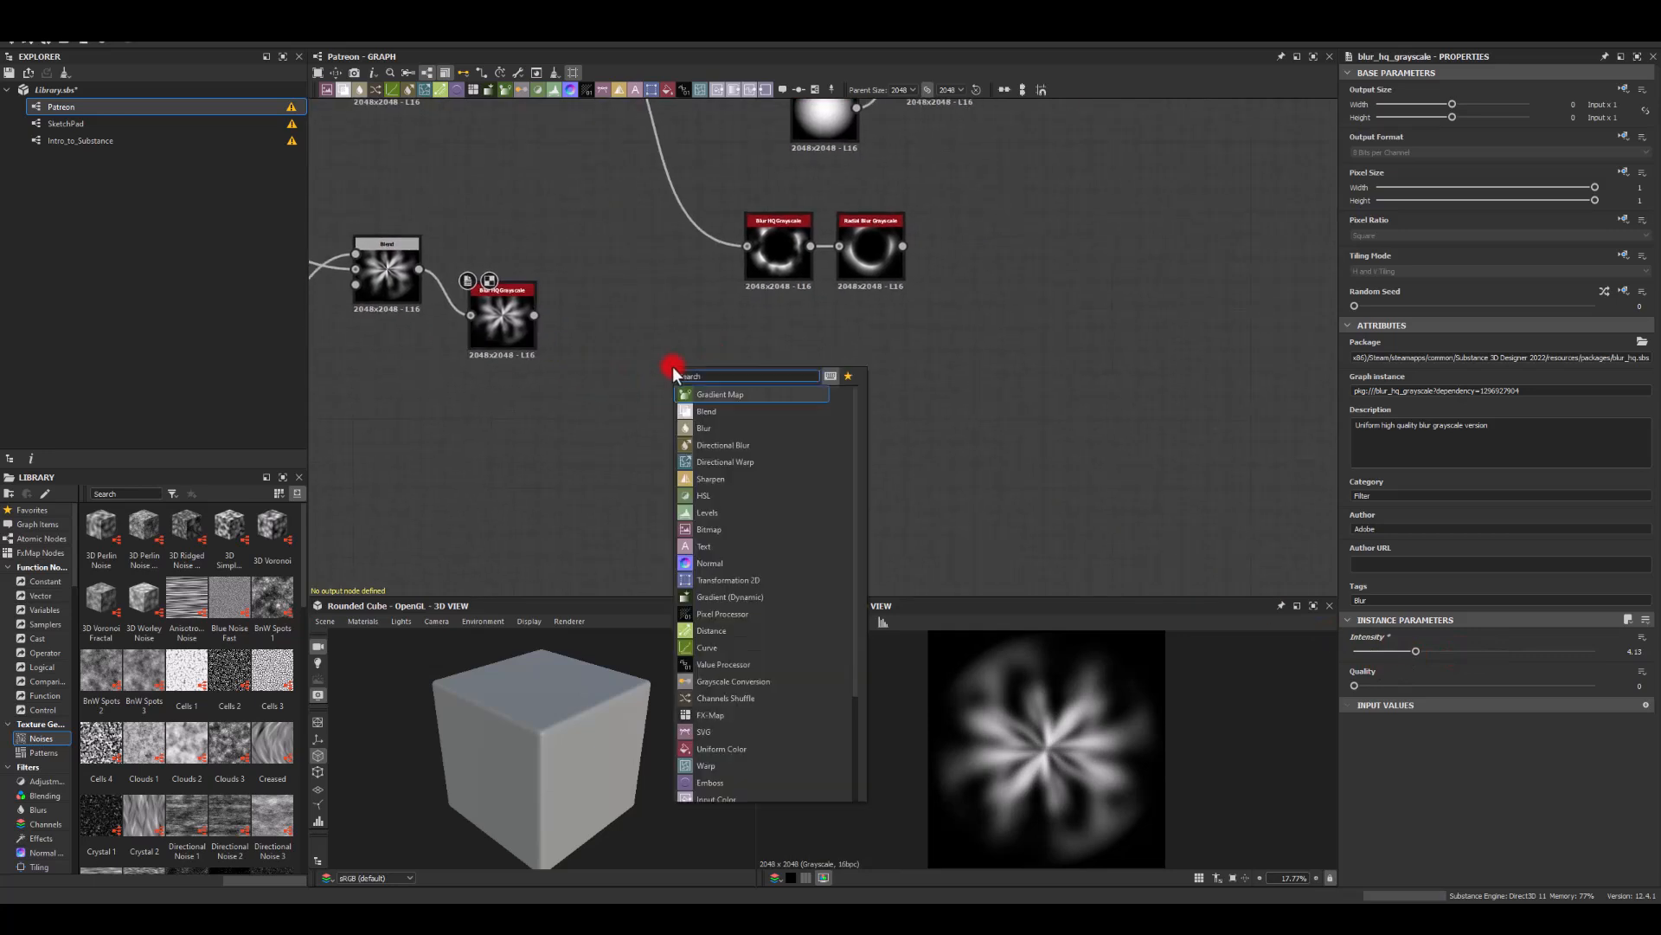
type("multi")
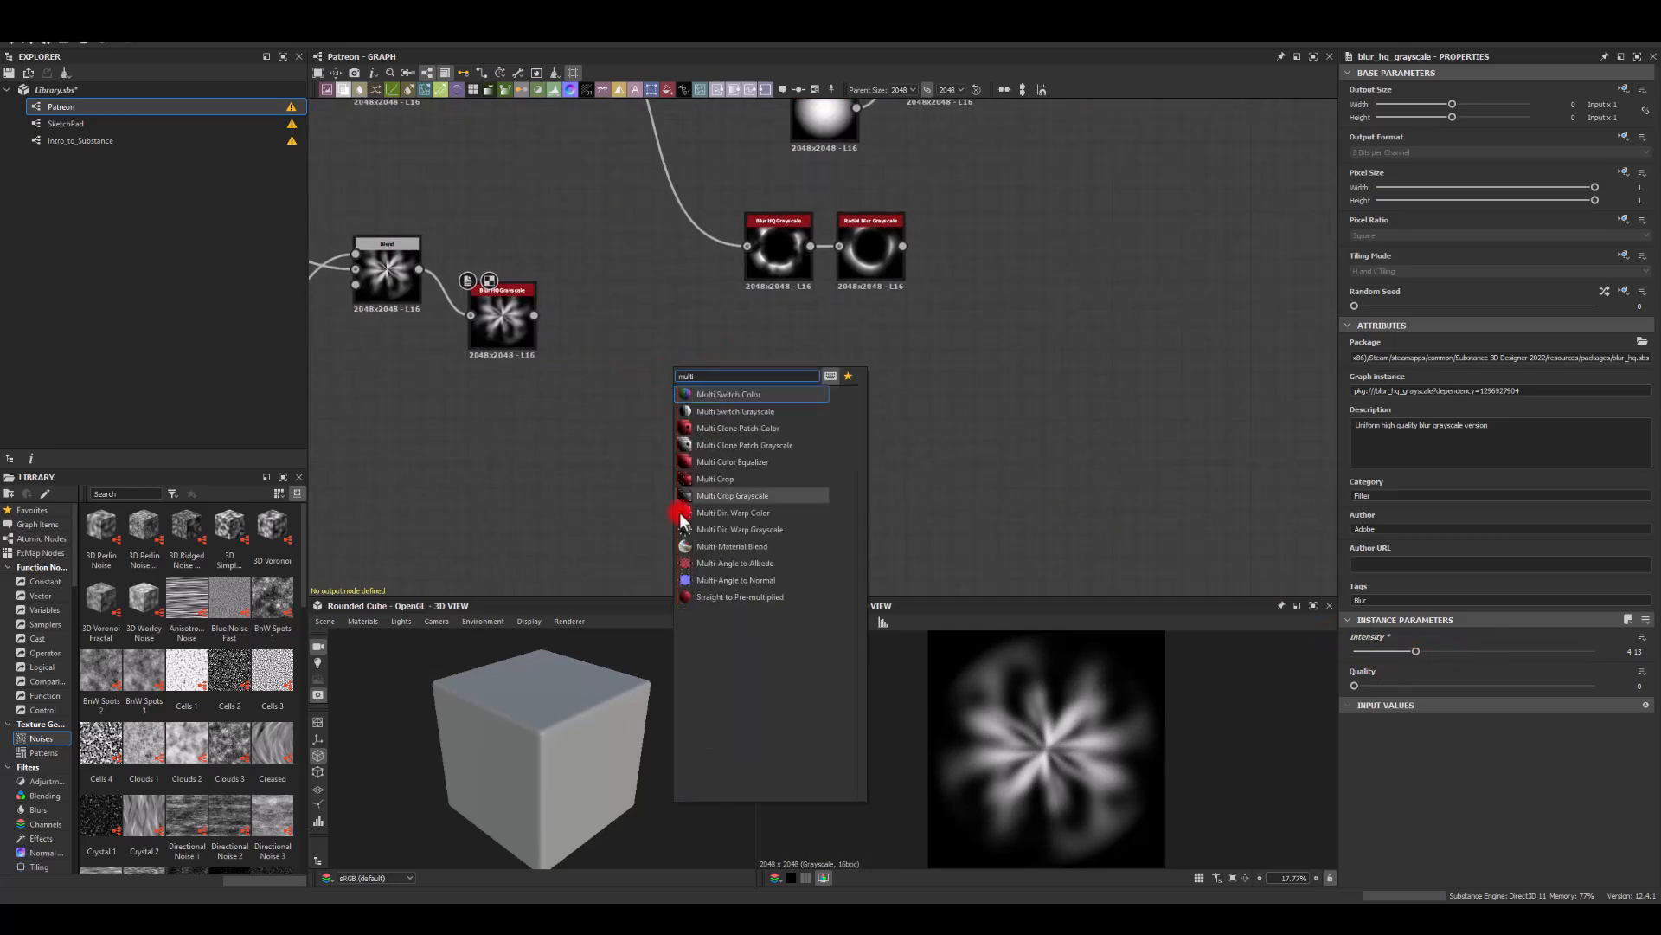
left_click(699, 529)
left_click_drag(688, 371, 629, 274)
middle_click_drag(629, 274, 582, 530)
middle_click_drag(527, 385, 549, 300)
left_click_drag(563, 498, 639, 457)
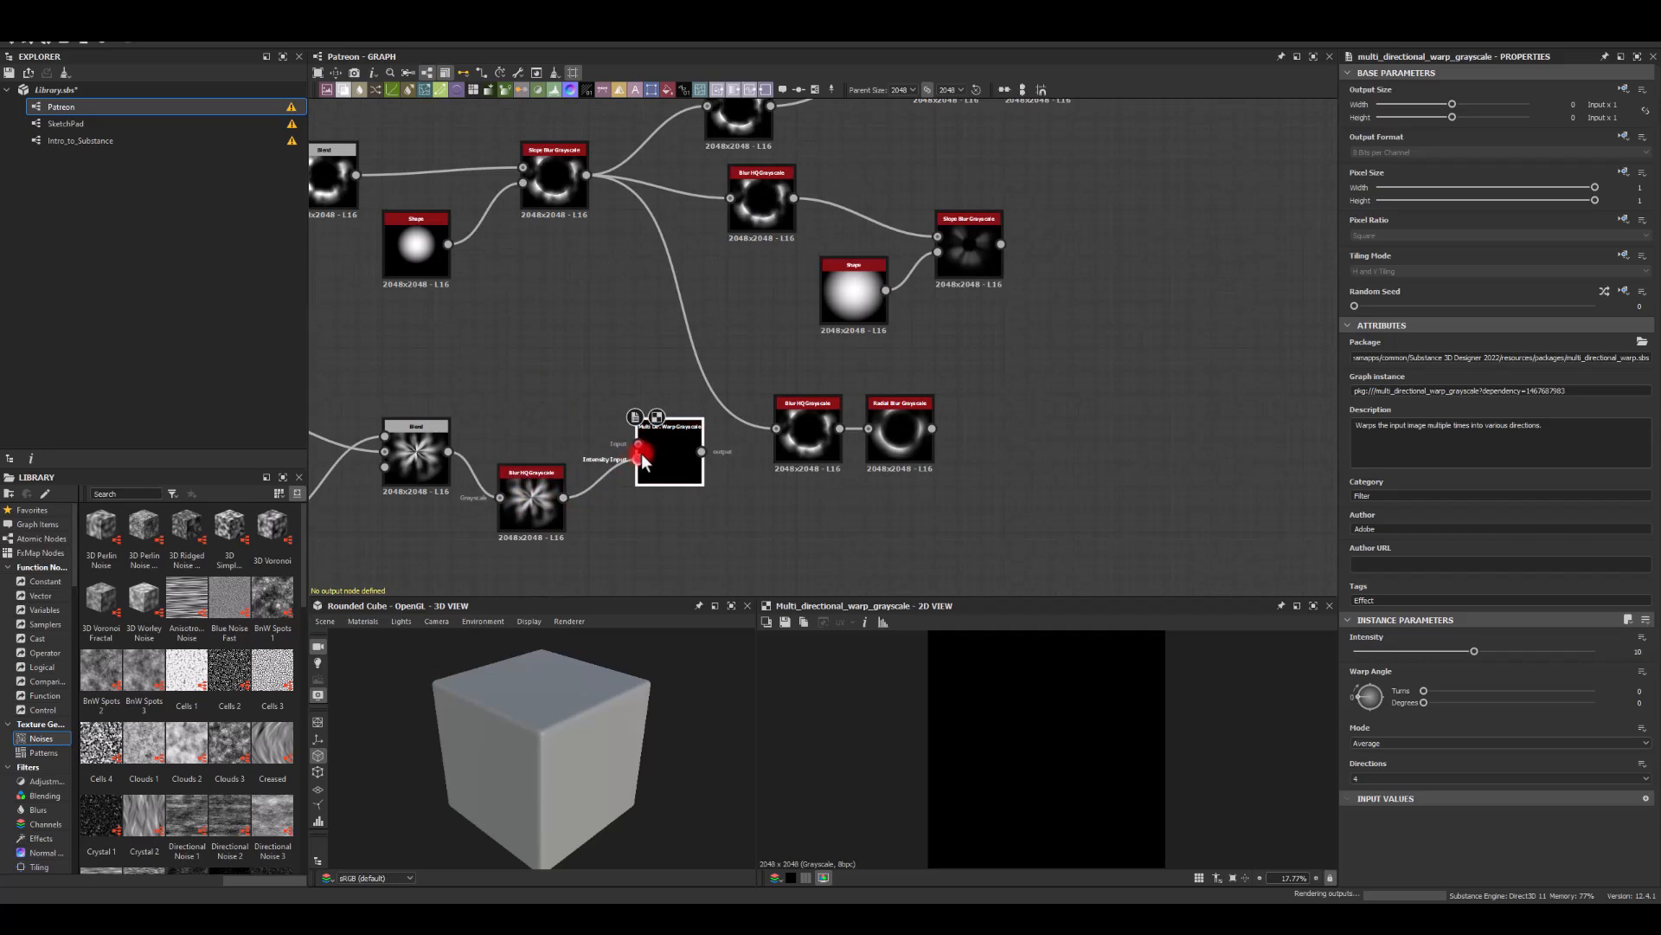
- Place the warp node after the lower Radial Blur, use that blur as its input, and set the warp intensity to 100
middle_click_drag(631, 344, 612, 373)
left_click_drag(655, 474, 963, 521)
middle_click_drag(1006, 542, 900, 422)
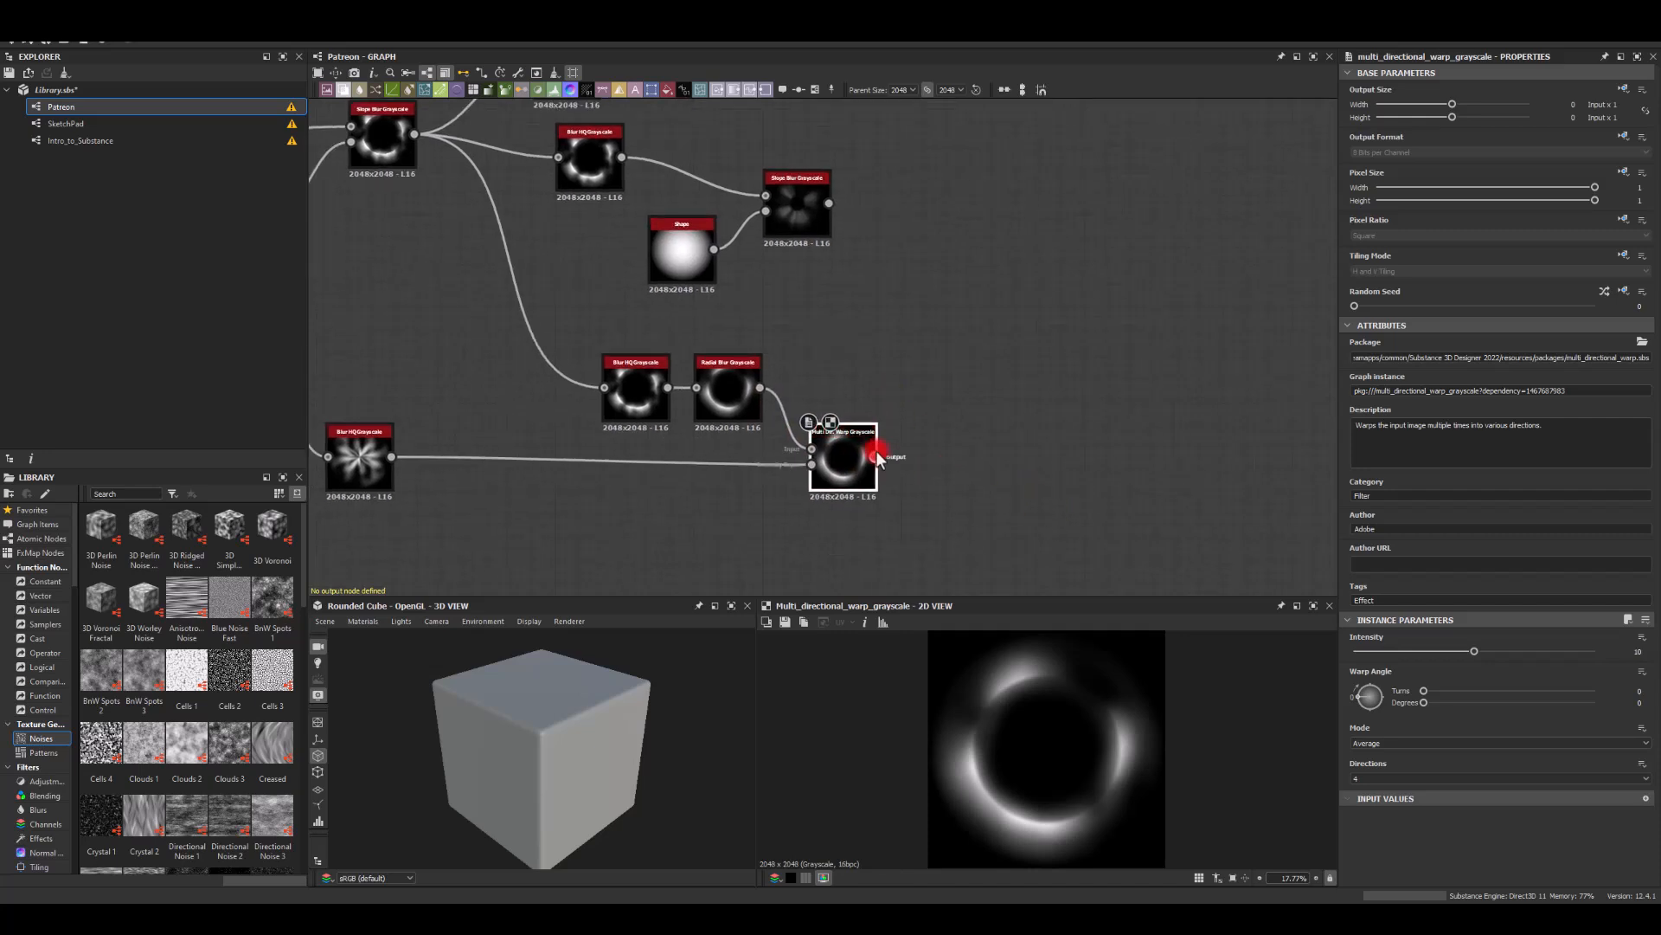
left_click_drag(1476, 651, 1654, 666)
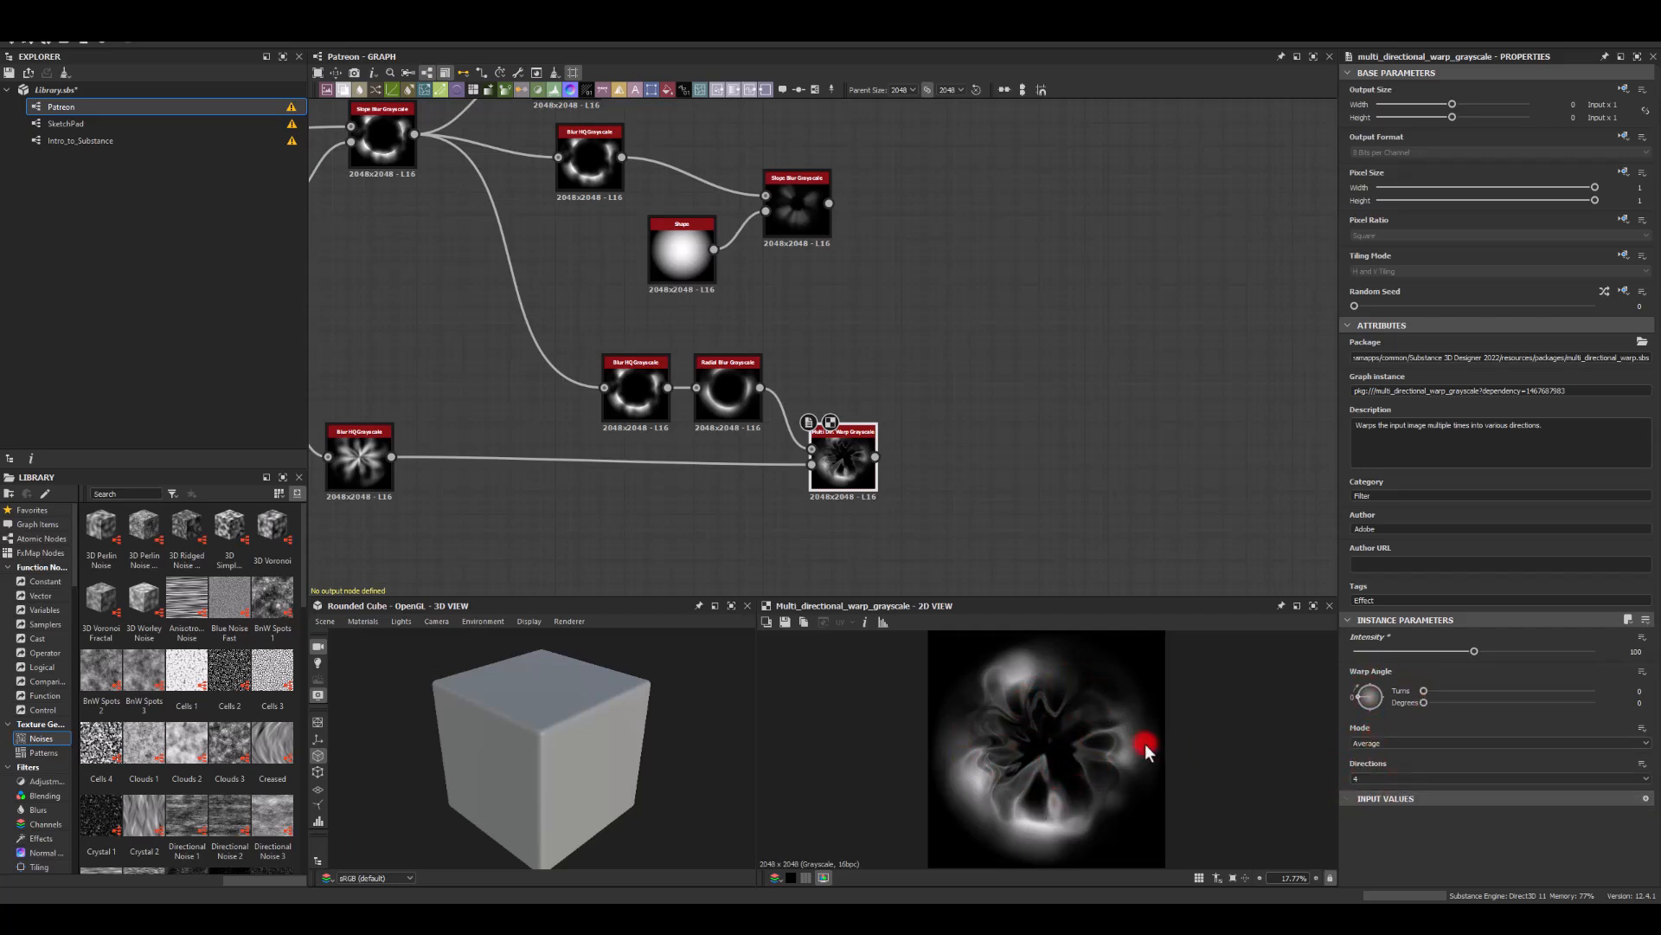
- Add a Blend node with the Multi Directional Warp as background and the third Slope Blur as foreground
middle_click_drag(1016, 494, 894, 467)
left_click_drag(752, 498, 857, 379)
type("bl")
left_click(880, 405)
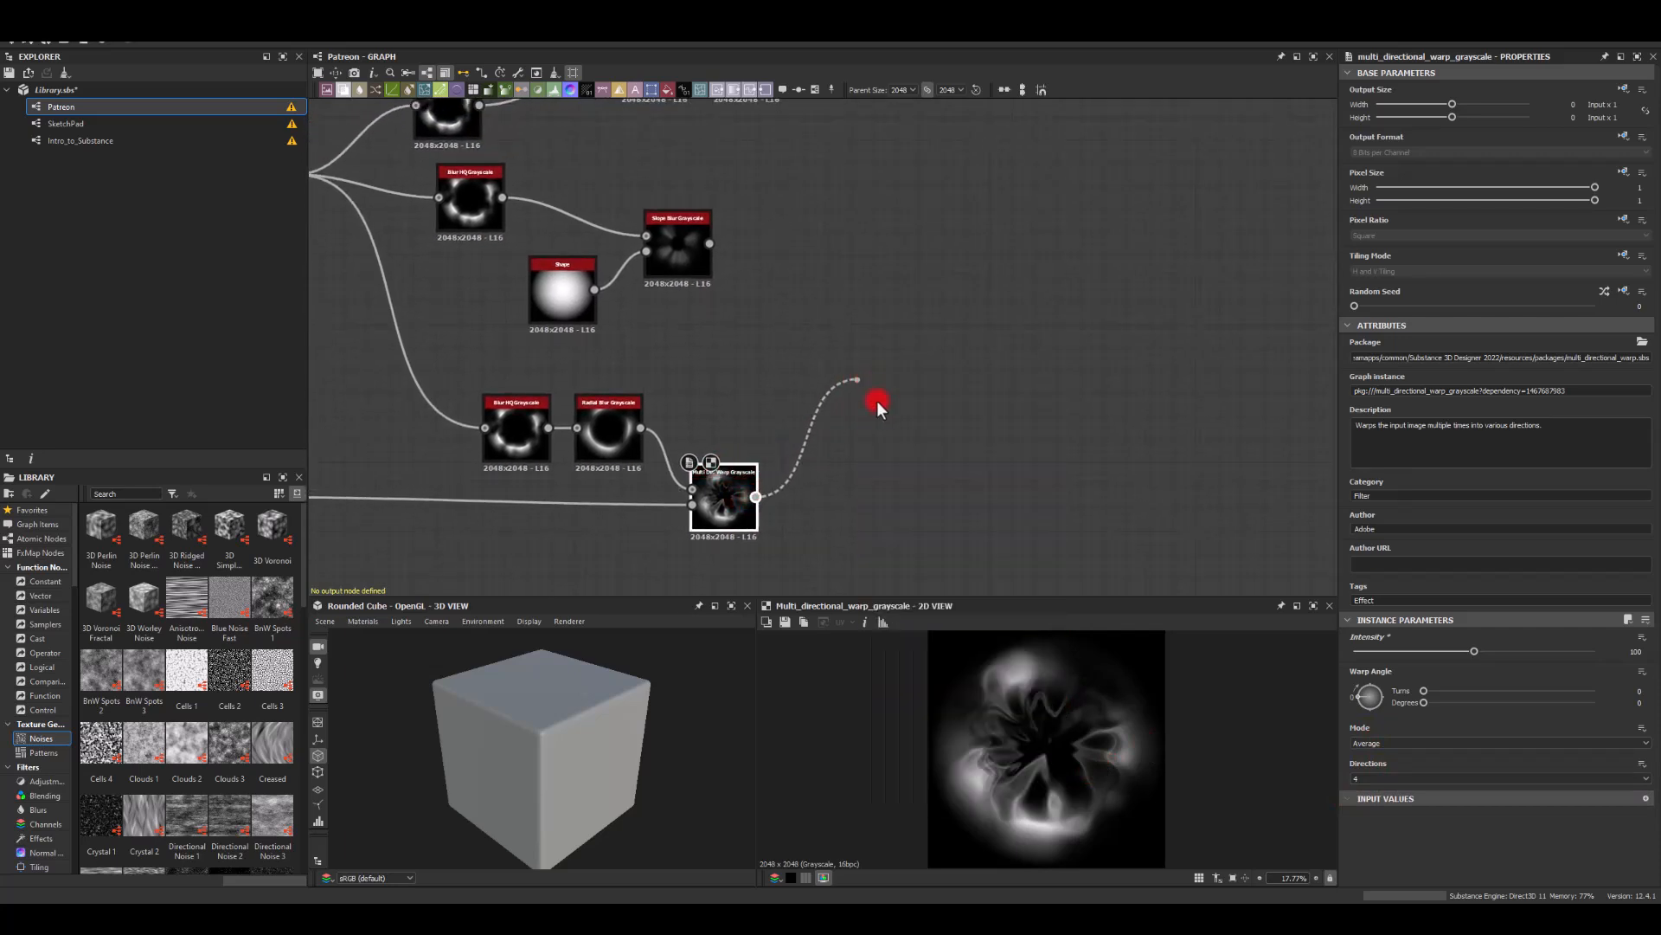
left_click_drag(710, 243, 883, 380)
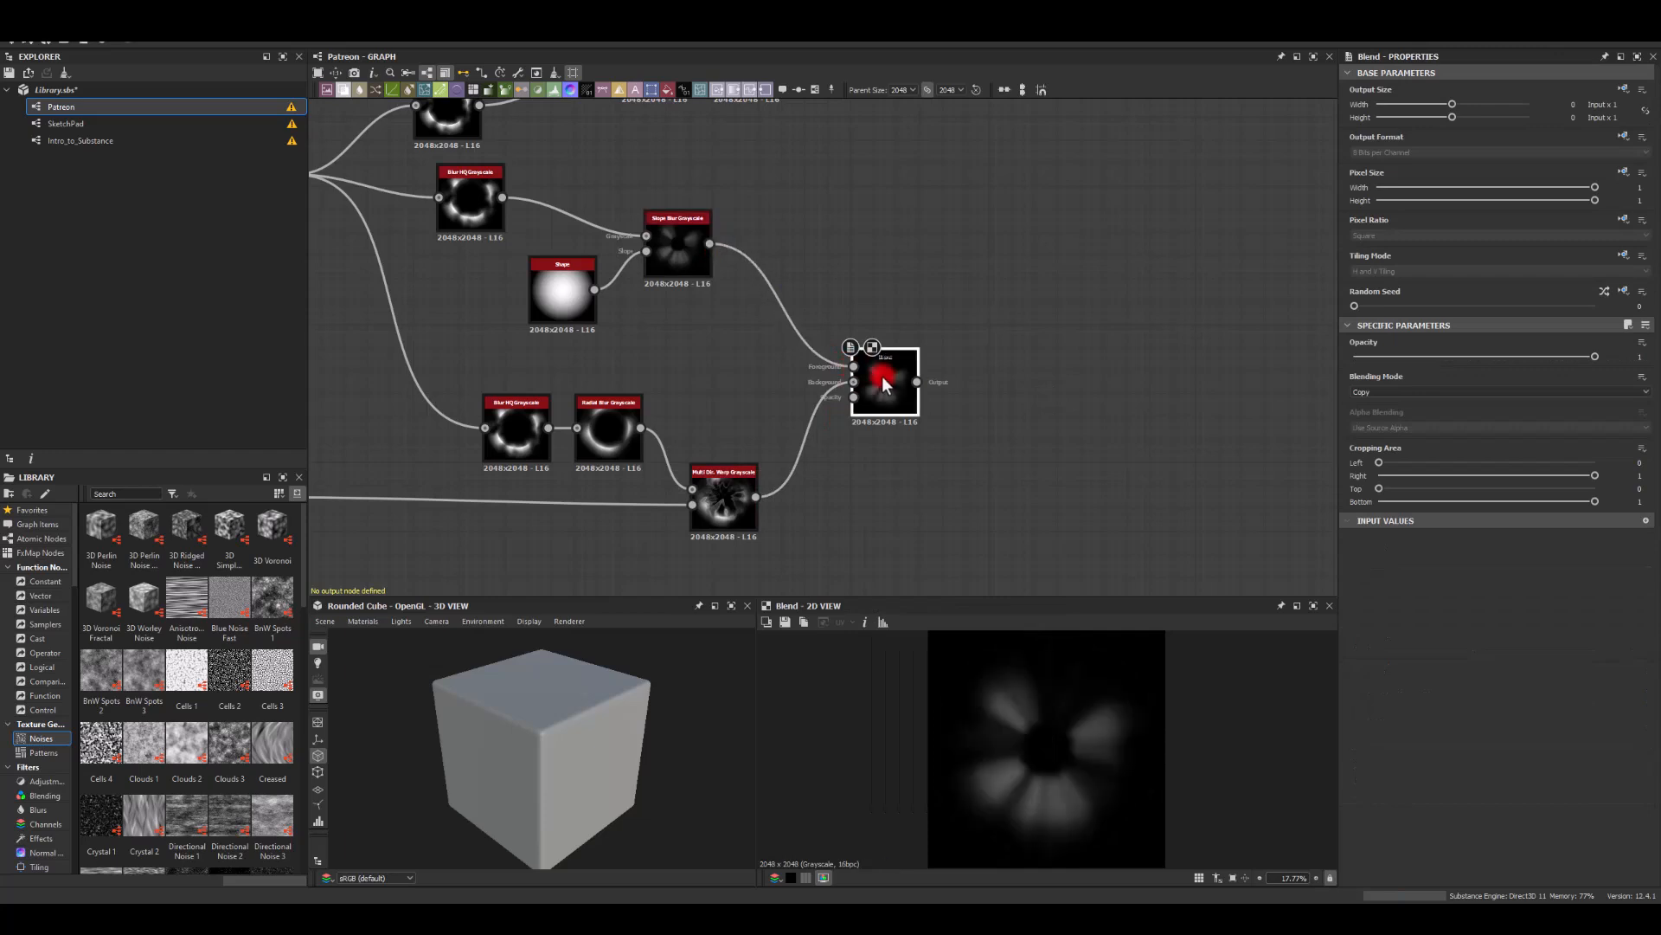
- Try the Subtract, Max (Lighten), Min (Darken) and Add (Linear Dodge) blending modes on the new Blend node
left_click(1363, 392)
left_click(1367, 414)
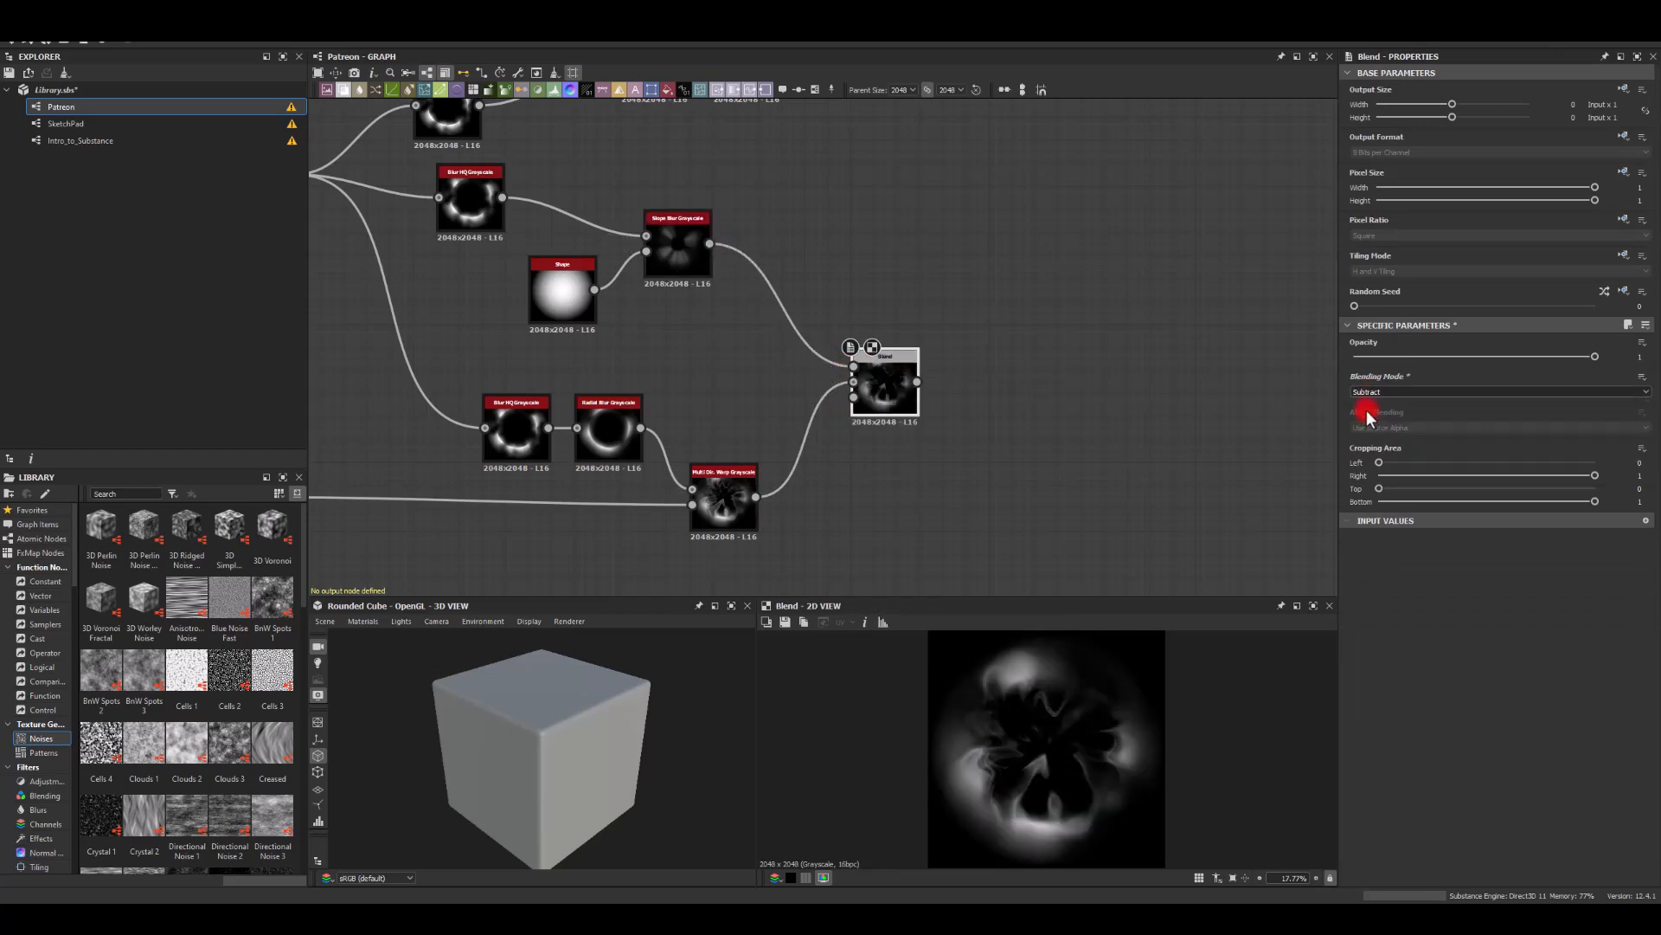
left_click(1372, 394)
left_click(1366, 446)
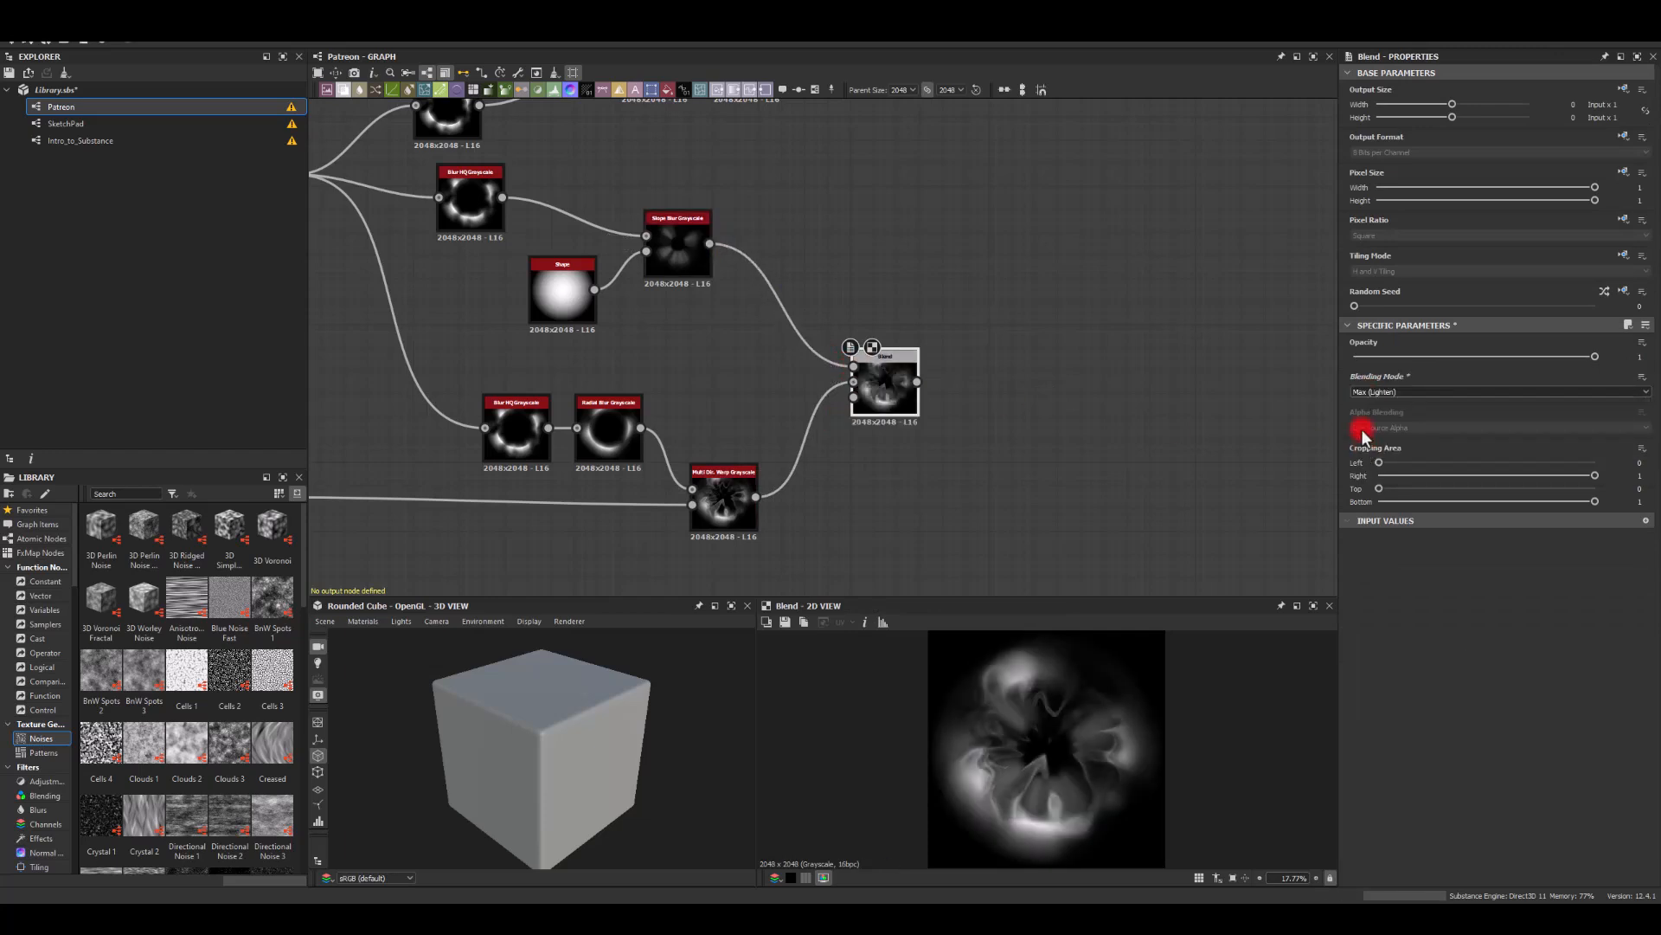
left_click(1367, 394)
left_click(1369, 453)
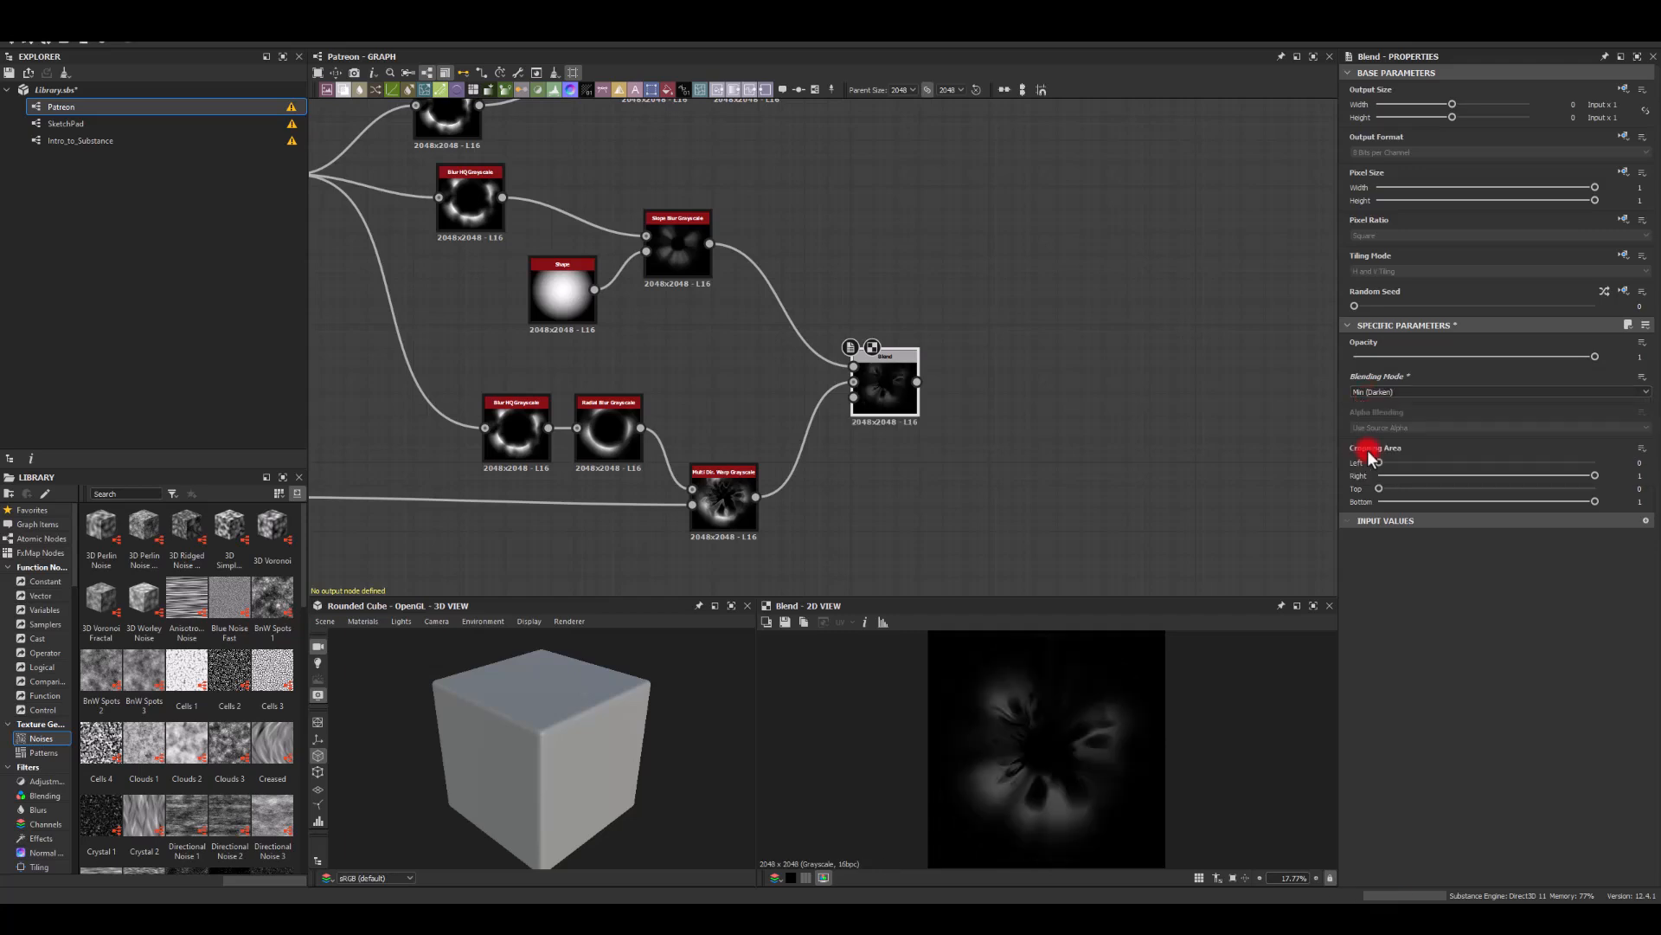
left_click(1364, 394)
left_click(1365, 400)
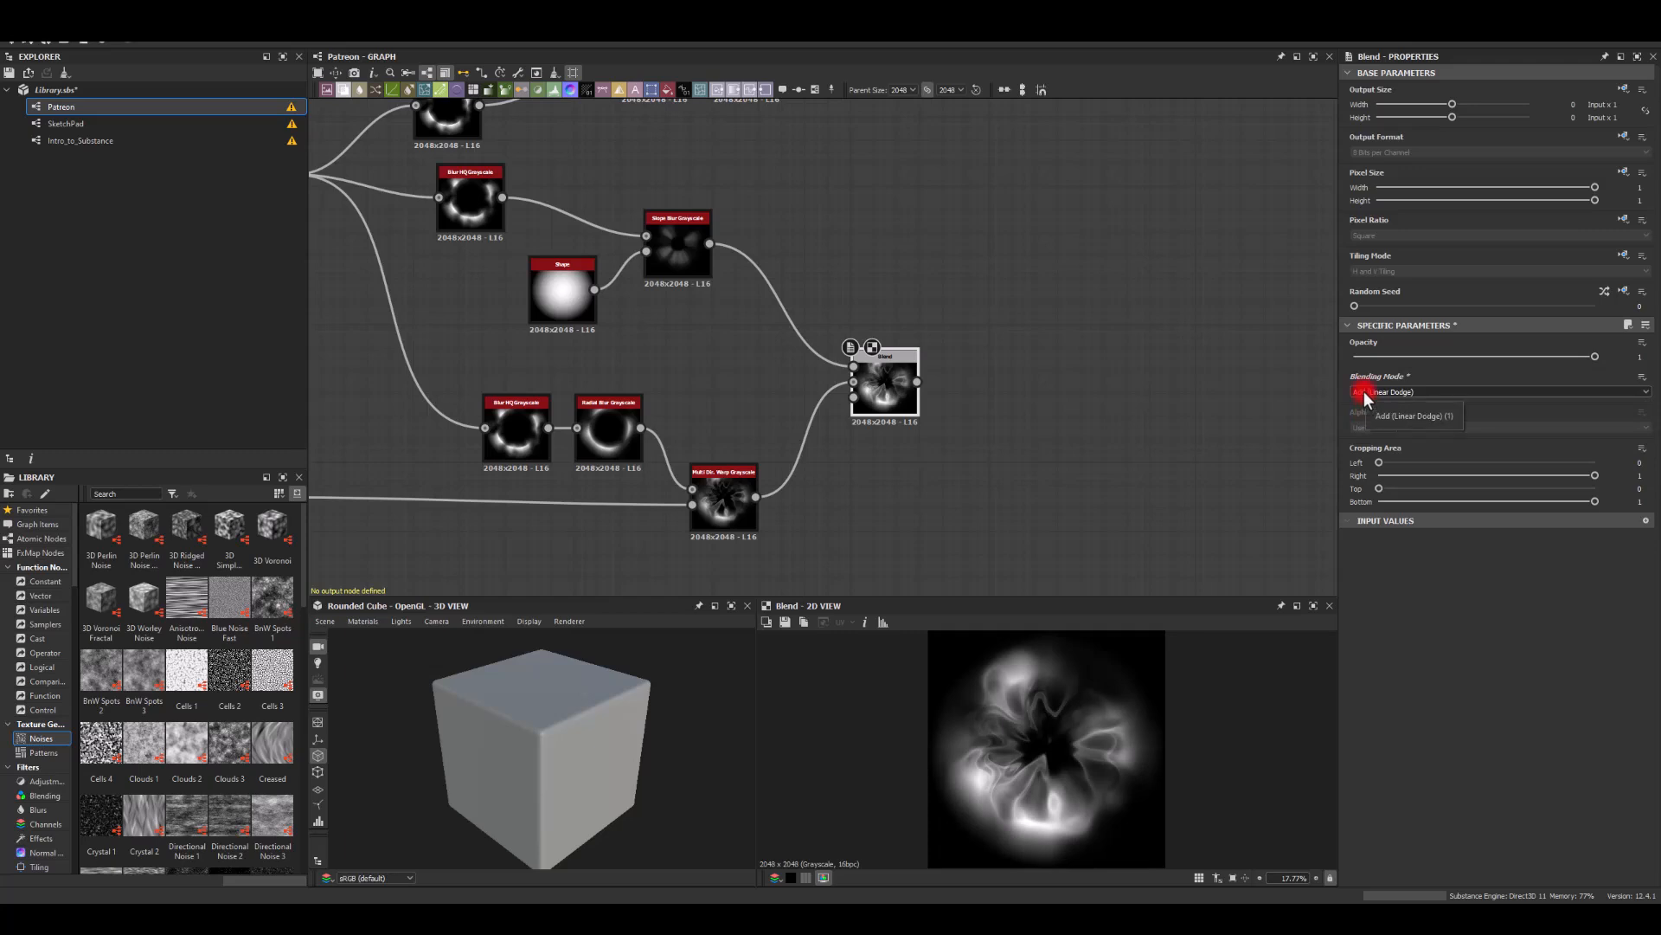
- Set the new Blend node's mode to Max (Lighten) and its opacity to 0.61
left_click(1365, 394)
left_click(1356, 452)
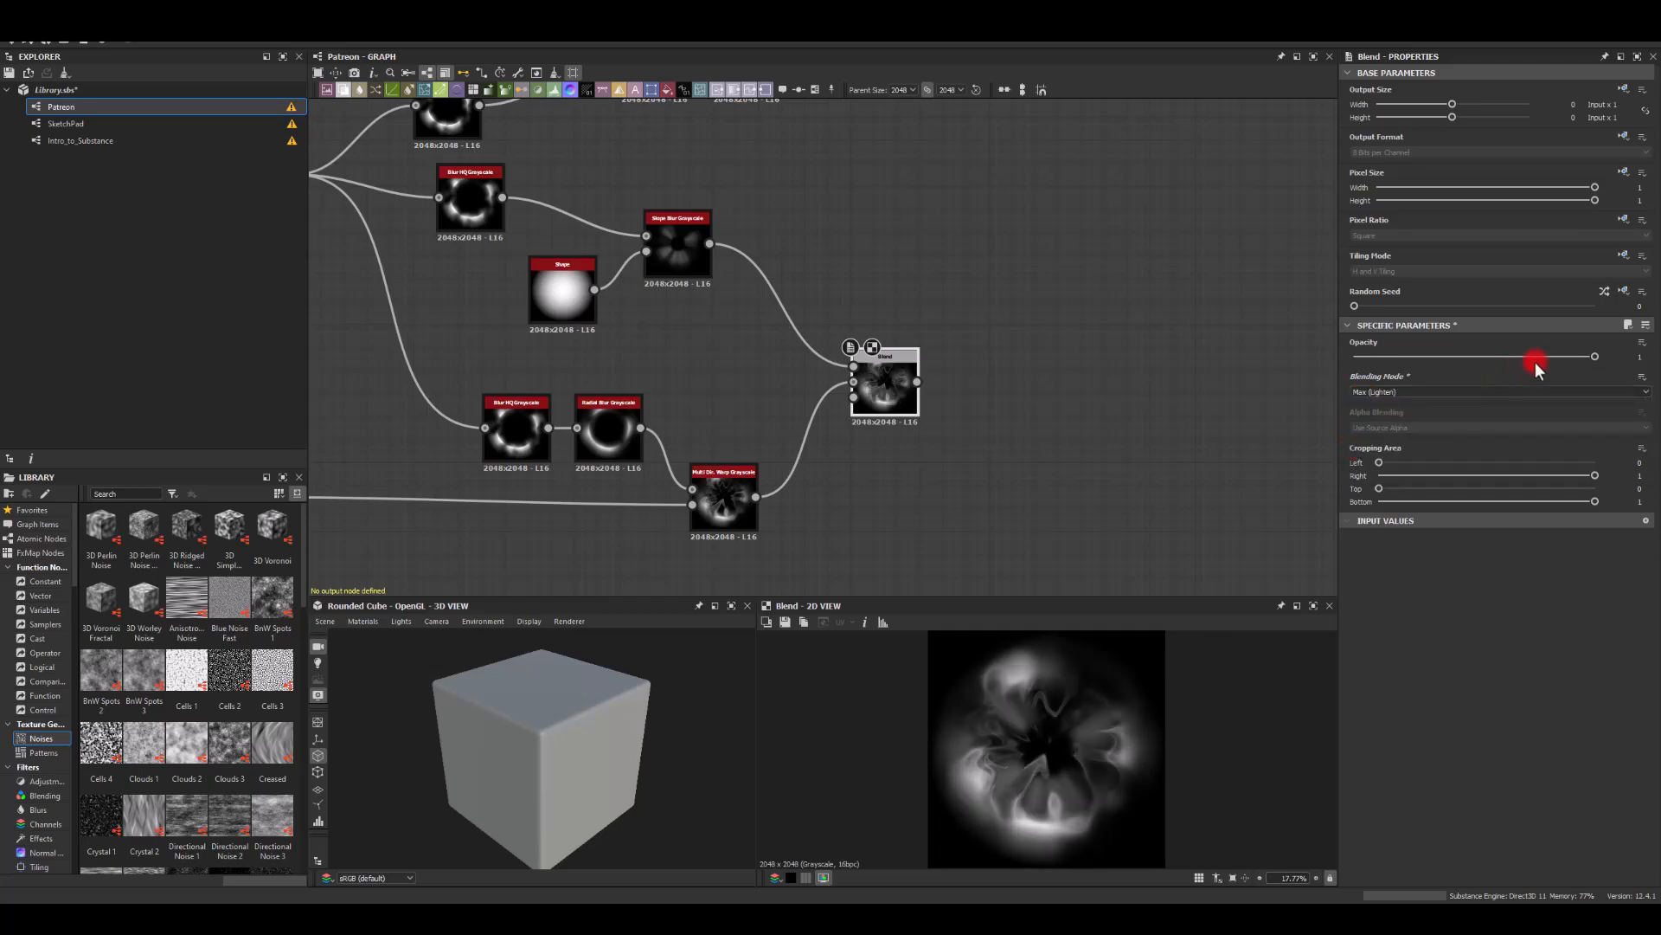
left_click_drag(1560, 356, 1500, 357)
- Swap the Blend node's inputs so the Multi Directional Warp is the foreground and the Slope Blur the background
left_click_drag(756, 496, 854, 366)
left_click_drag(718, 257, 900, 390)
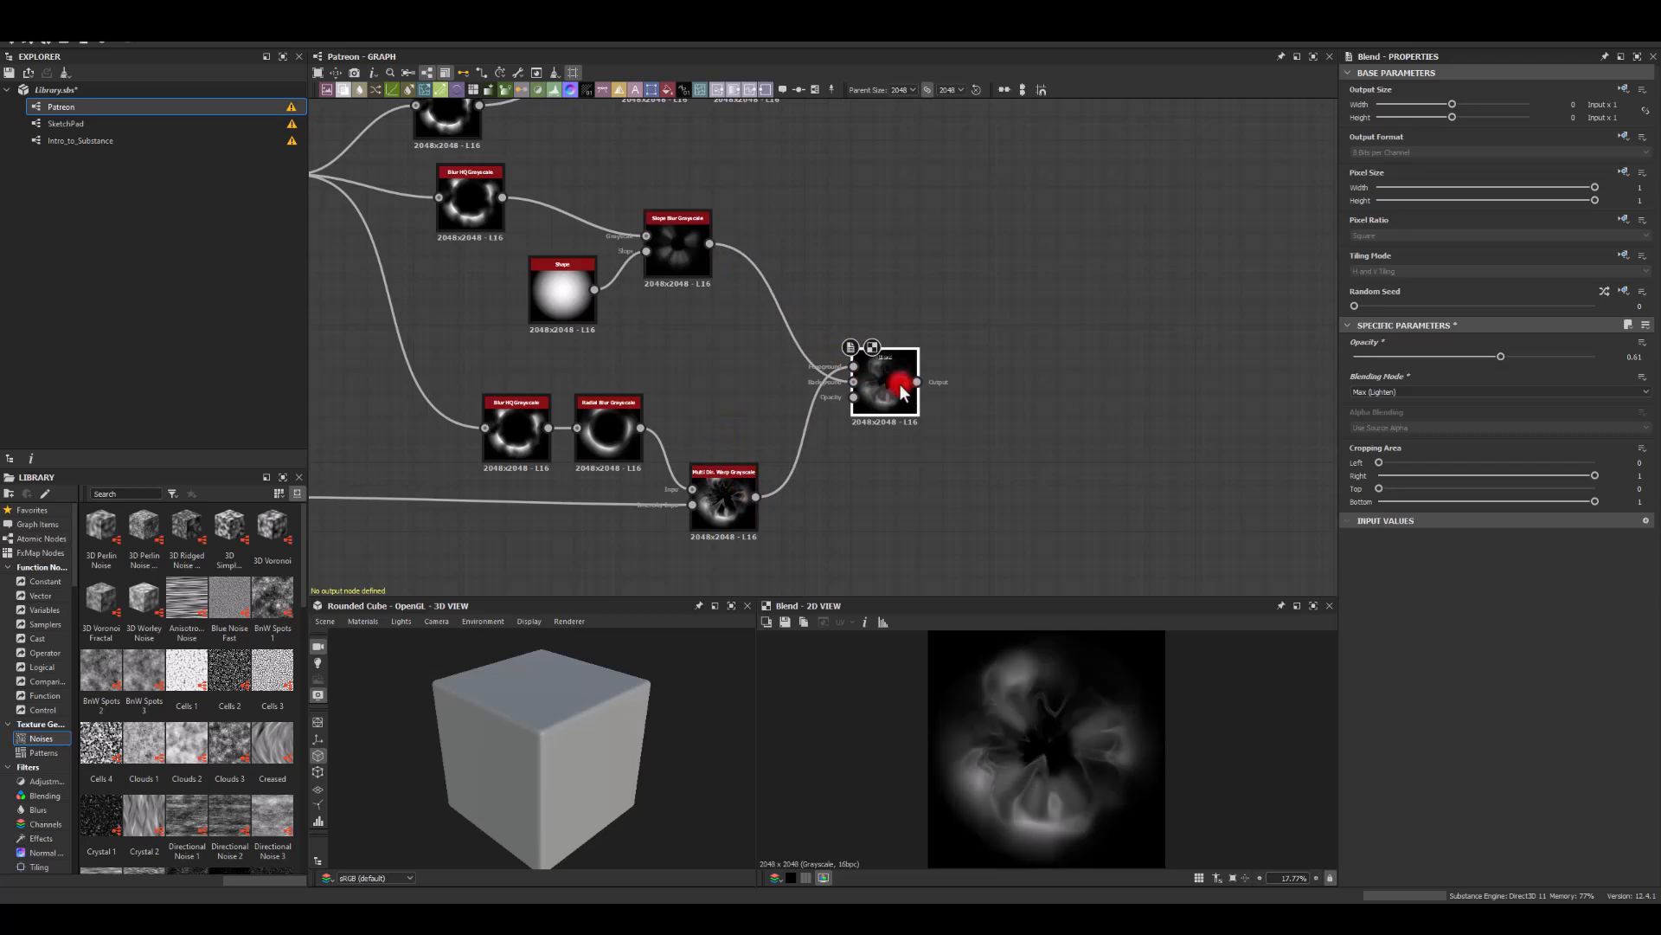
- Raise the opacity of the Blend combining the Slope Blur and Multi Directional Warp to 0.73
left_click(1064, 685)
left_click(1242, 475)
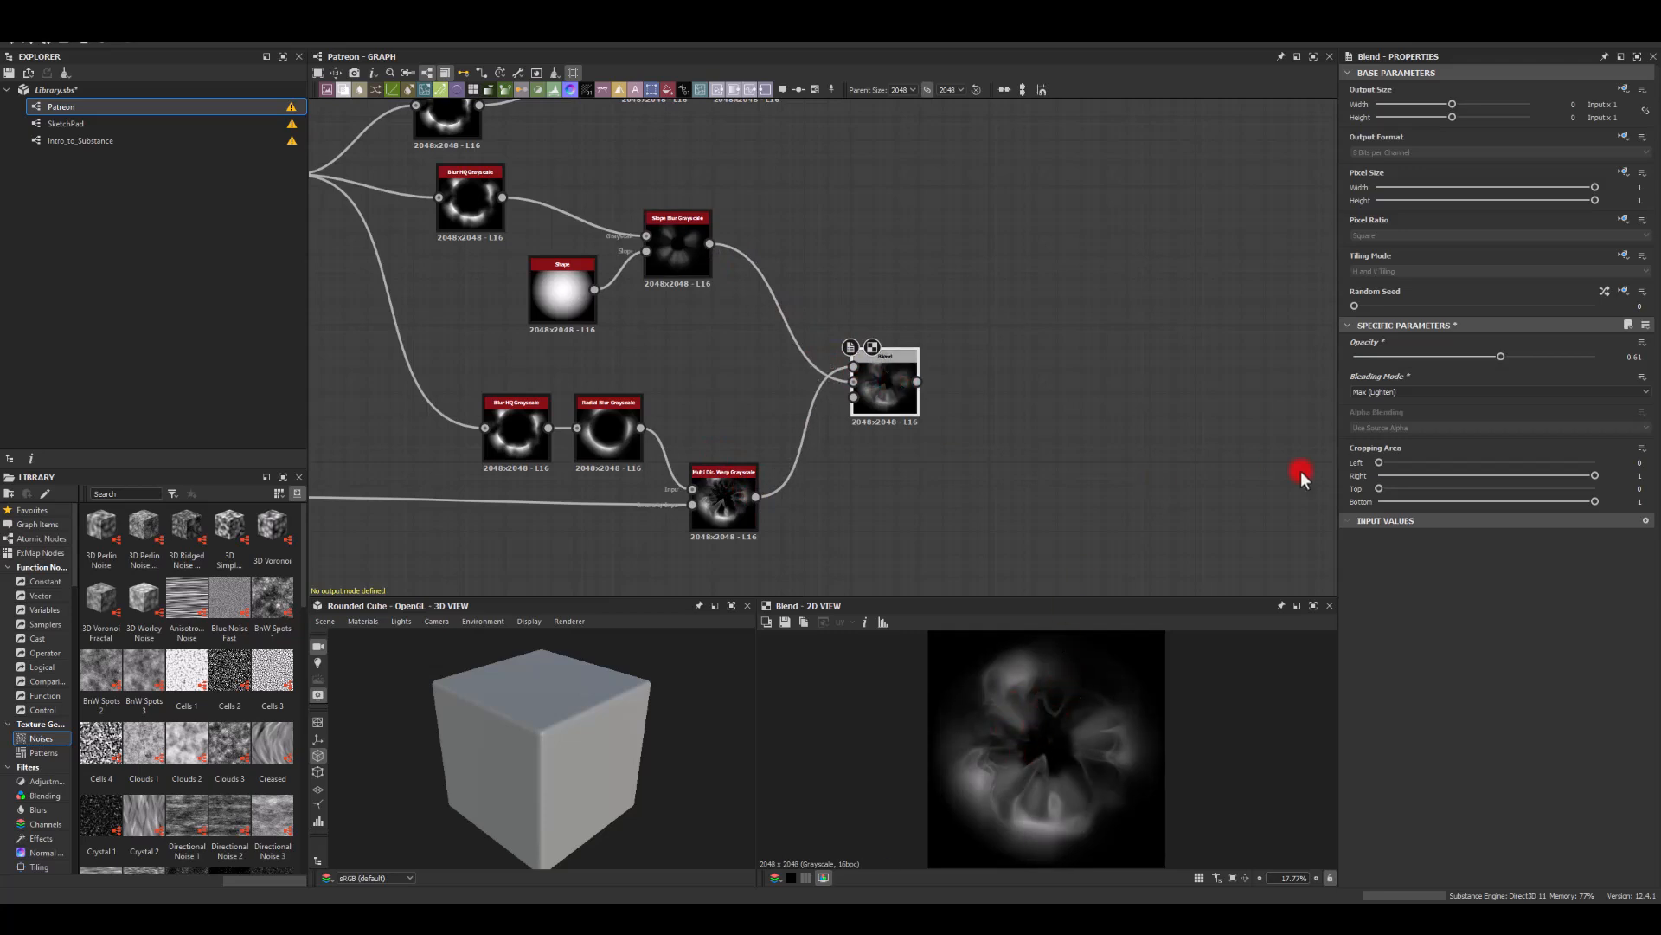
mouse_move(1500, 362)
left_mouse_down()
mouse_move(1430, 361)
mouse_move(1590, 361)
mouse_move(1510, 361)
mouse_move(1530, 366)
left_mouse_up()
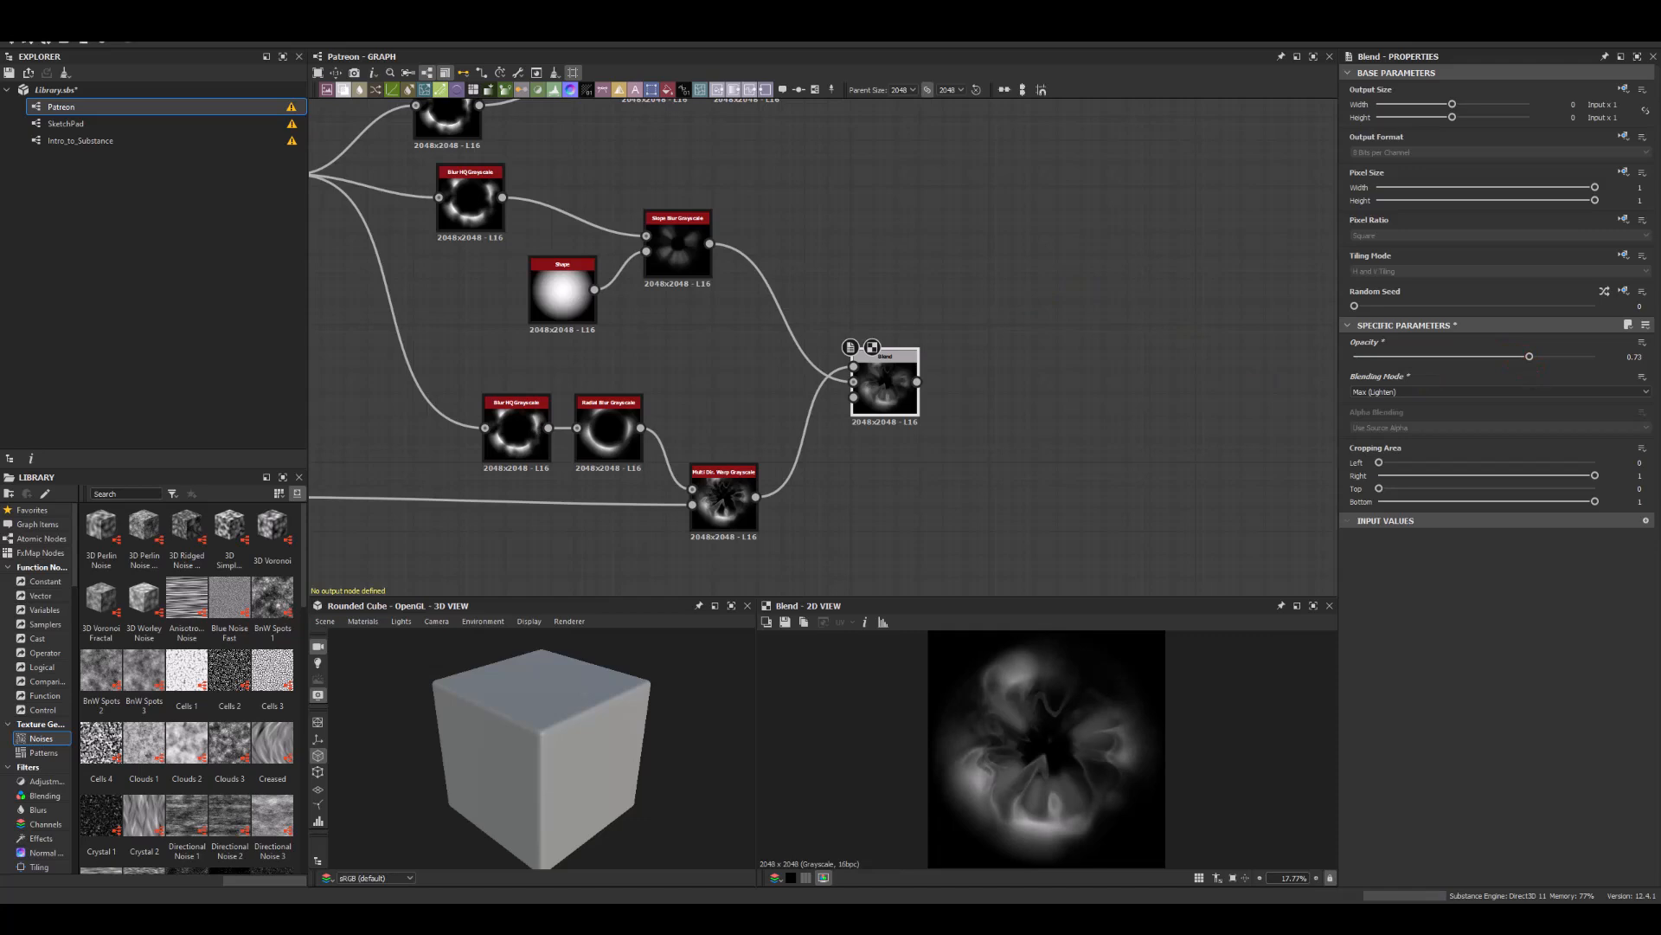
- Add a Blend node with the previous Blend as background and the upper branch's Blur HQ Grayscale ring as foreground
middle_click_drag(970, 343, 928, 355)
left_click_drag(754, 470, 823, 325)
type("bl")
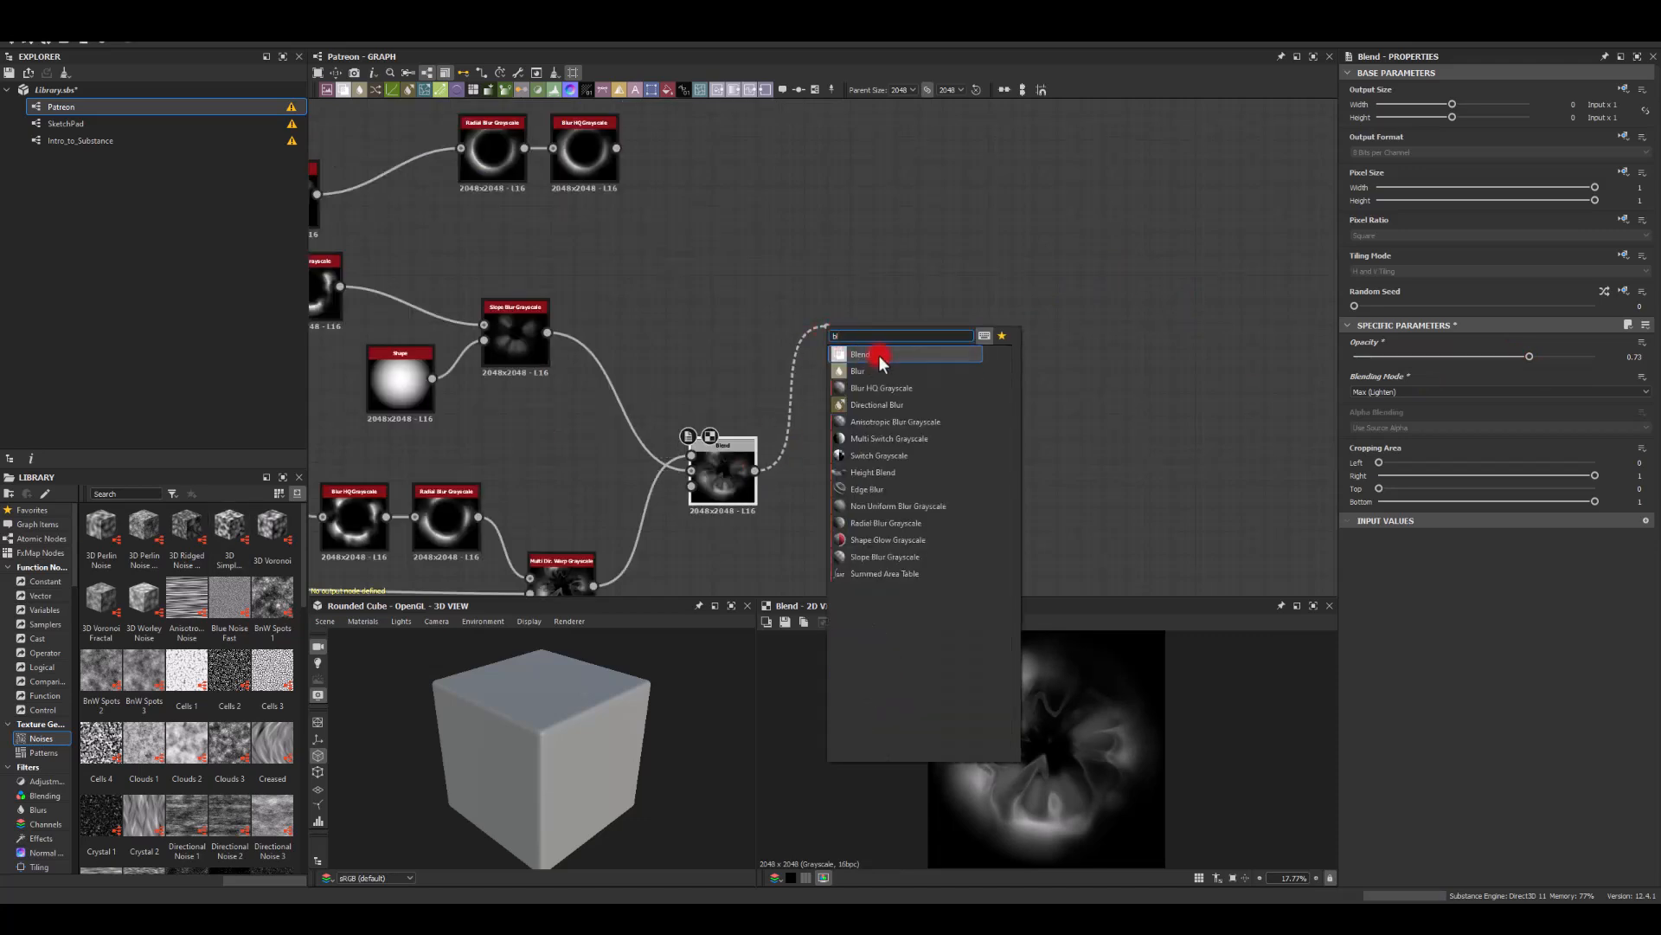
left_click(879, 355)
left_click_drag(616, 148, 869, 330)
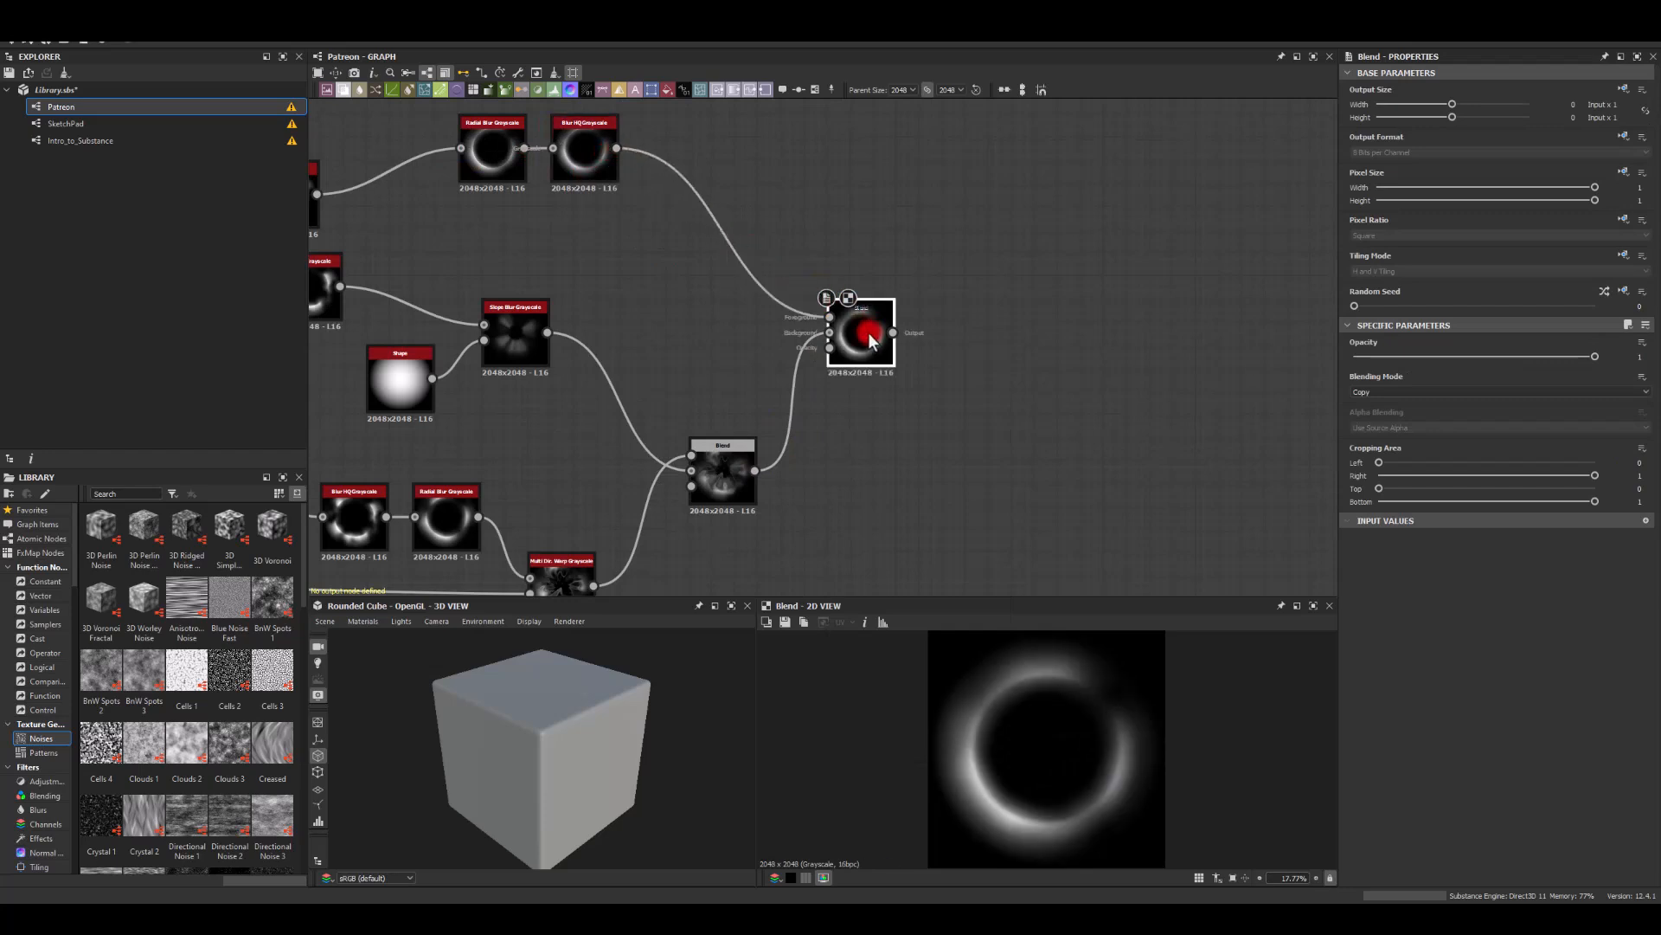
- Try Add (Linear Dodge) on the new Blend node, settle on Max (Lighten), and set its opacity to 0.4
left_click(1361, 392)
left_click(1368, 415)
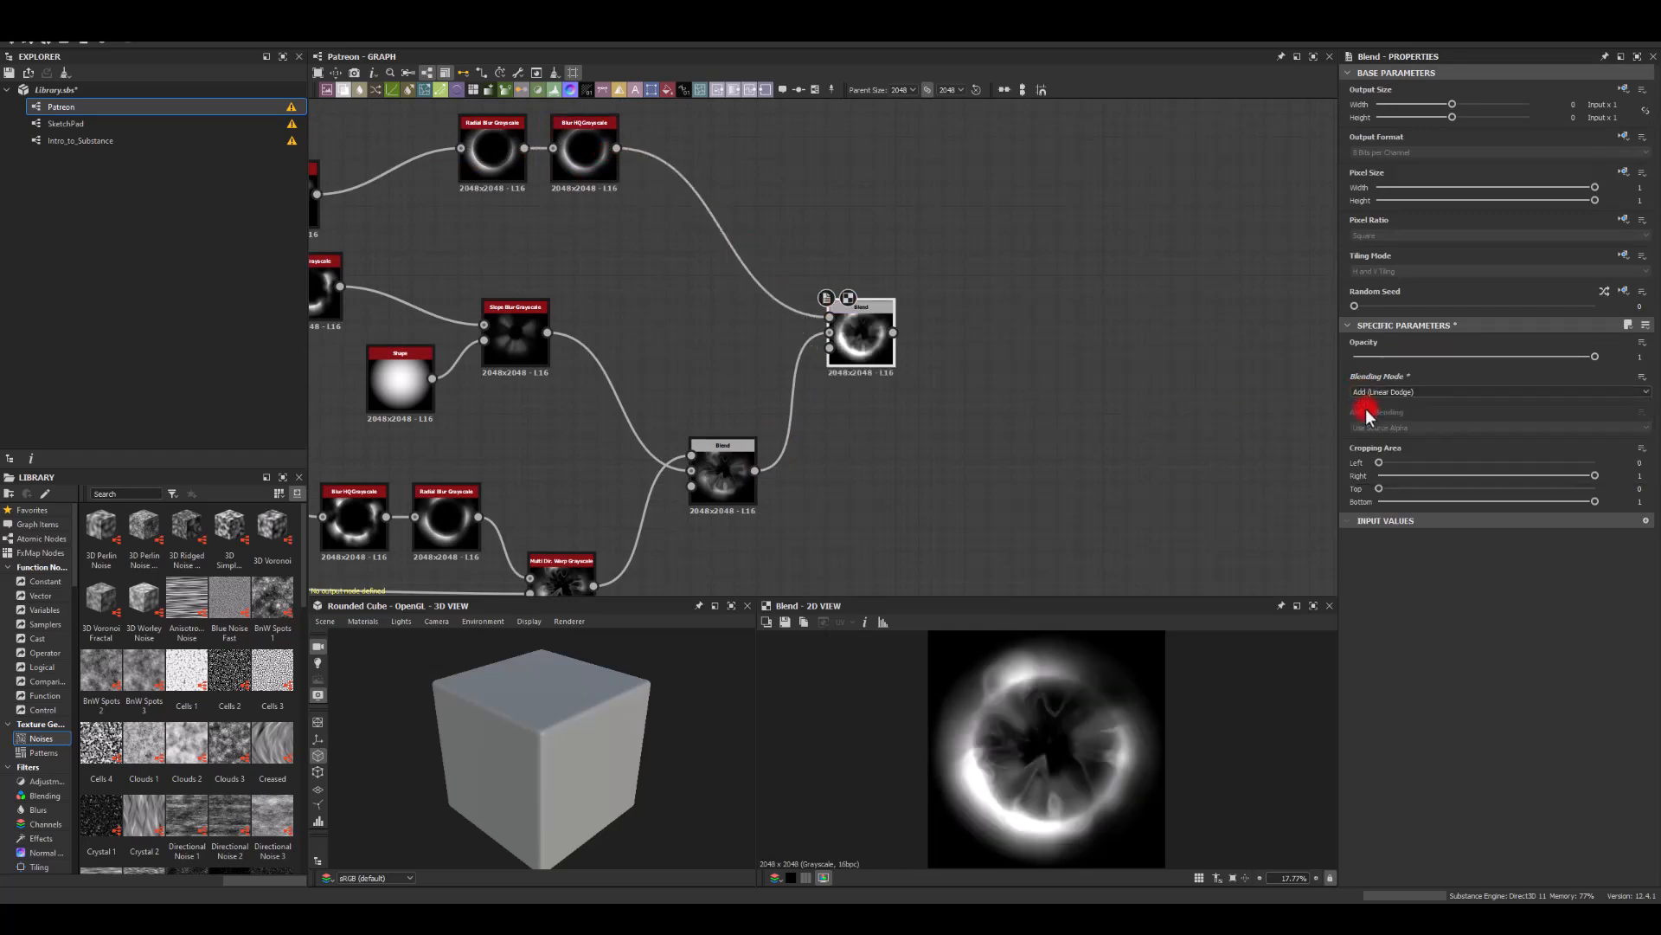
left_click(1384, 392)
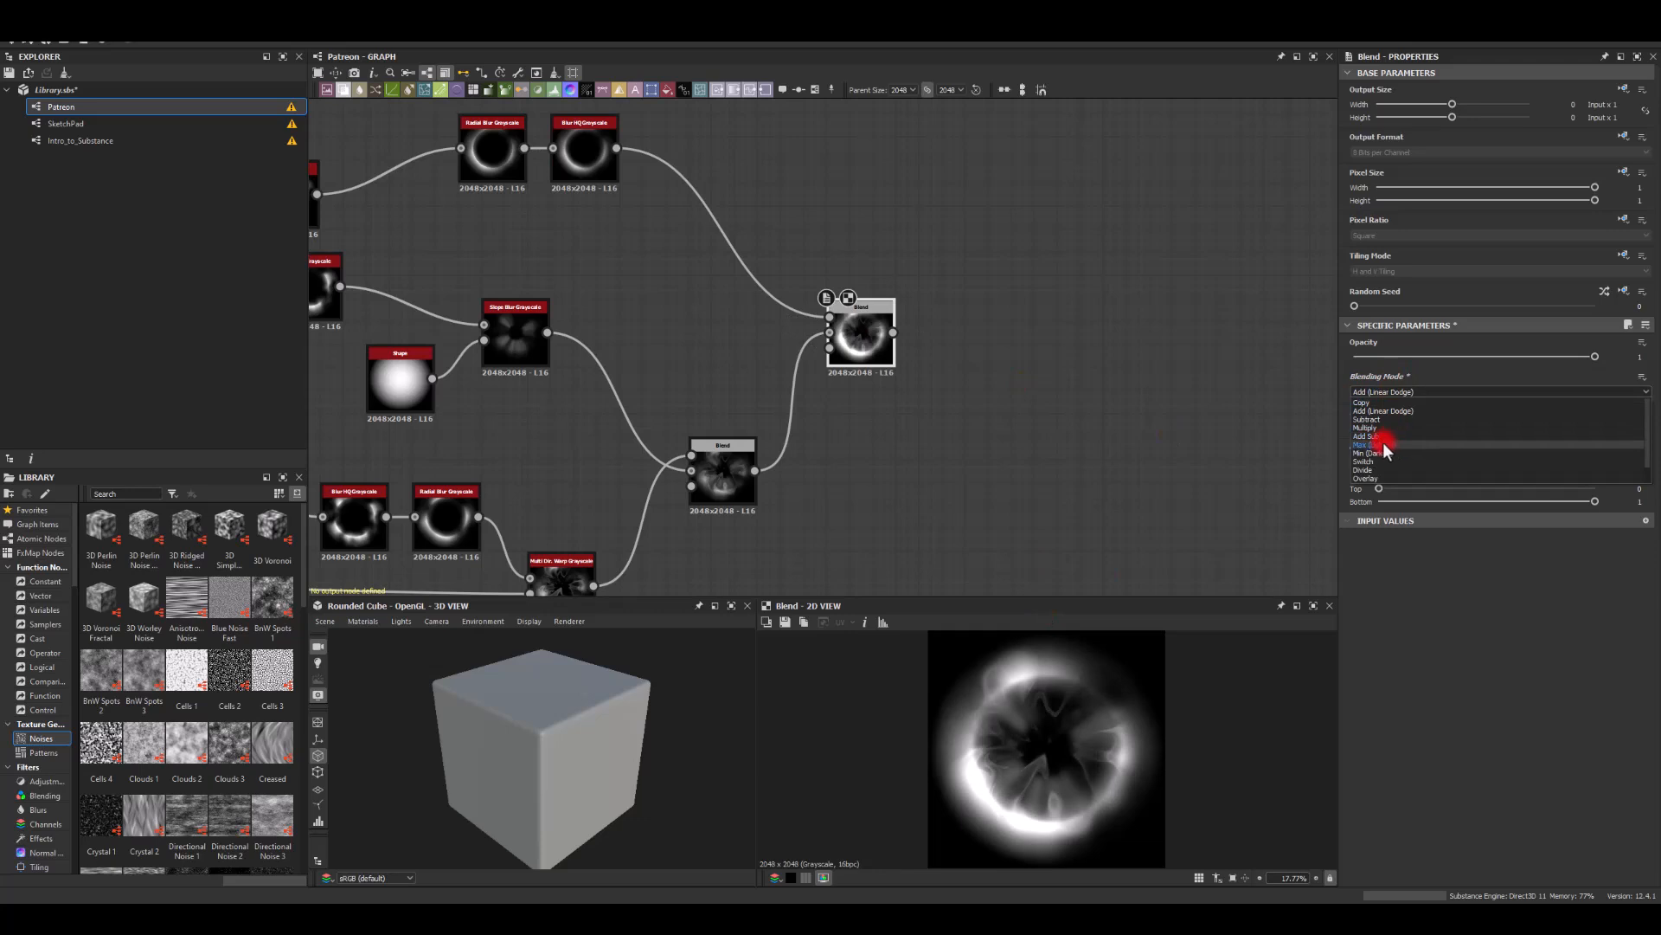
left_click(1383, 446)
left_click_drag(1491, 355, 1452, 398)
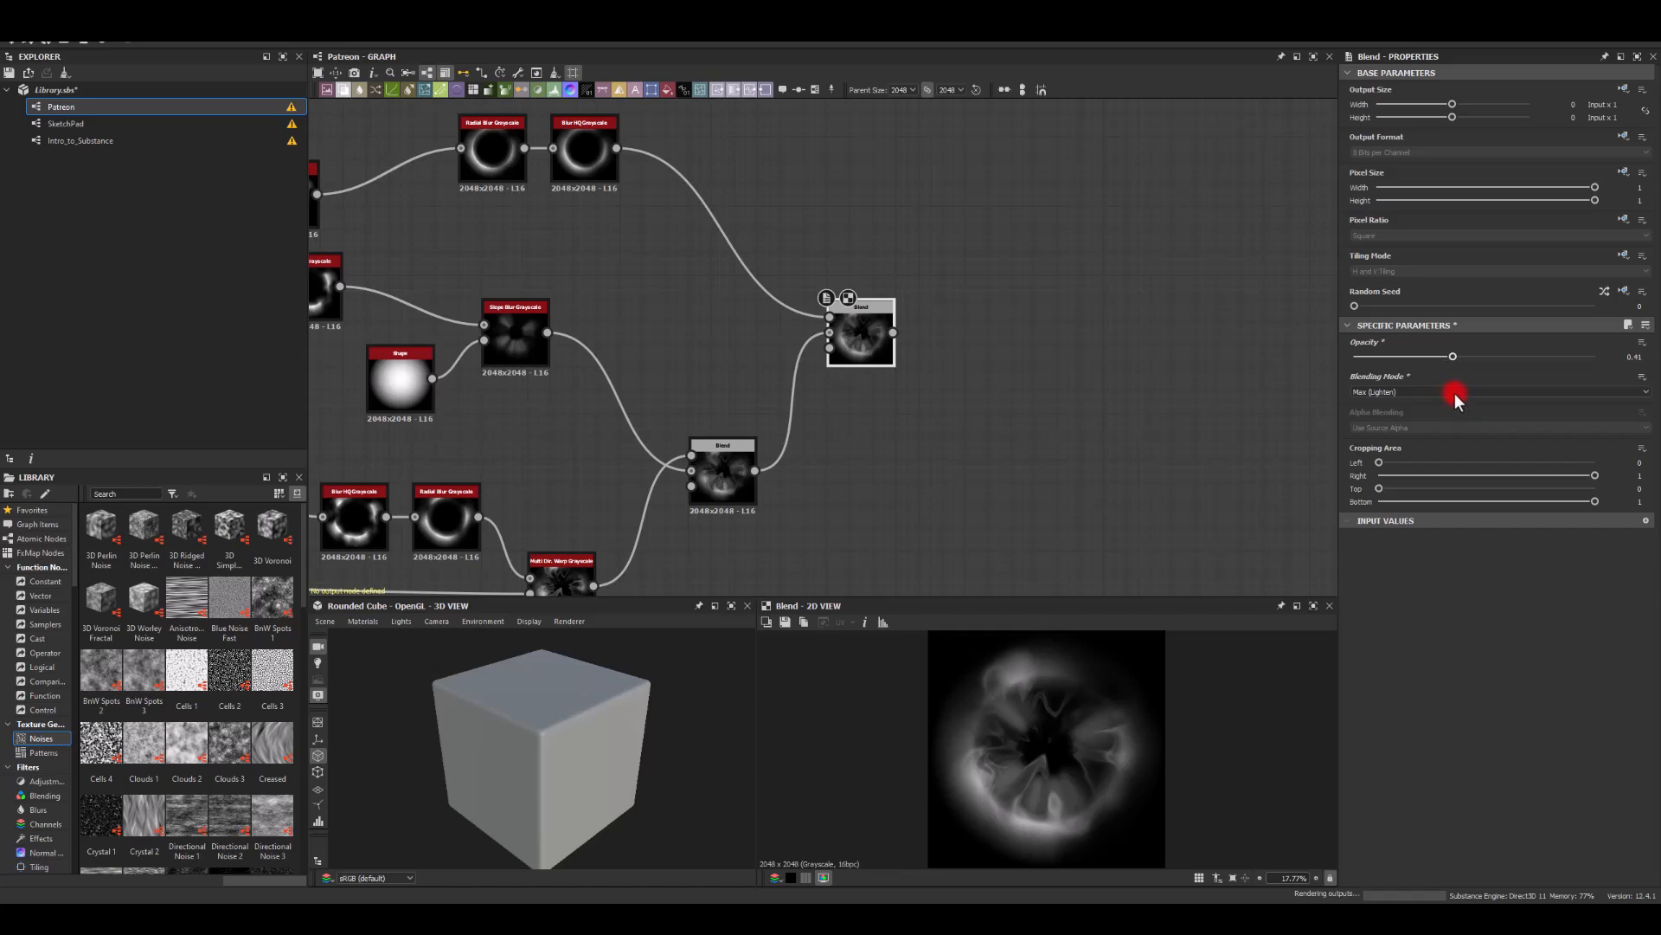
- Add a Blend node with the early ring's Slope Blur Grayscale as background and set its mode to Add (Linear Dodge)
middle_click_drag(768, 342, 1162, 372)
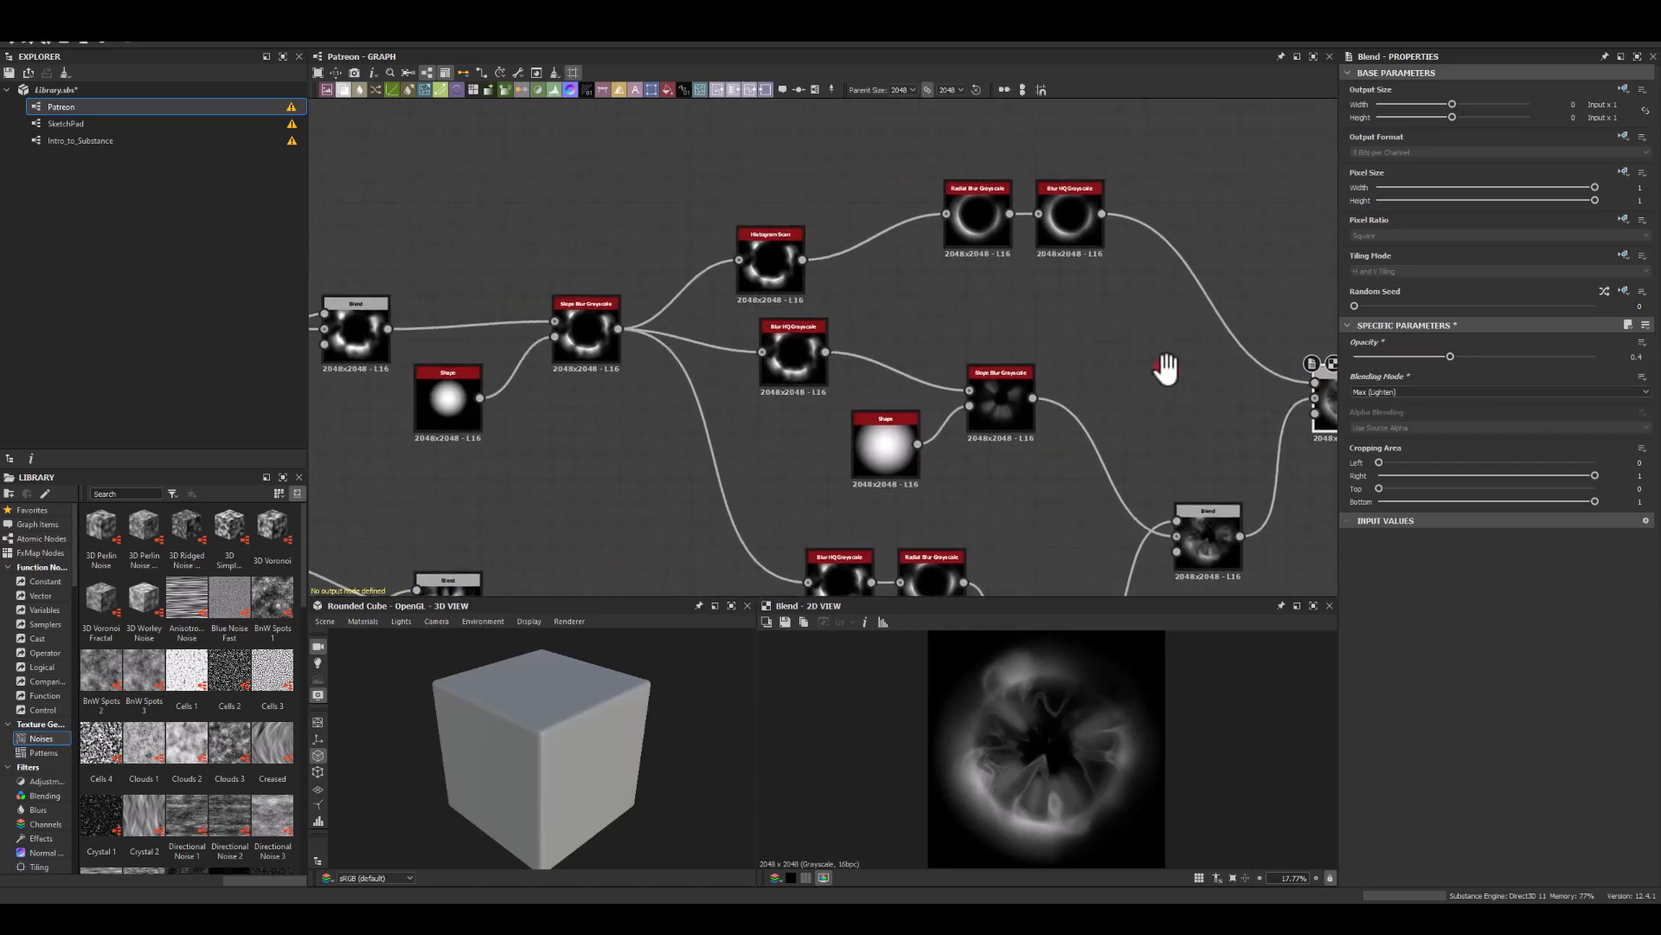
mouse_move(594, 434)
middle_mouse_down()
mouse_move(1010, 395)
mouse_move(1276, 434)
mouse_move(1294, 464)
mouse_move(950, 383)
middle_mouse_up()
left_click(364, 244)
left_click_drag(396, 239, 720, 192)
type("blend")
key("Return")
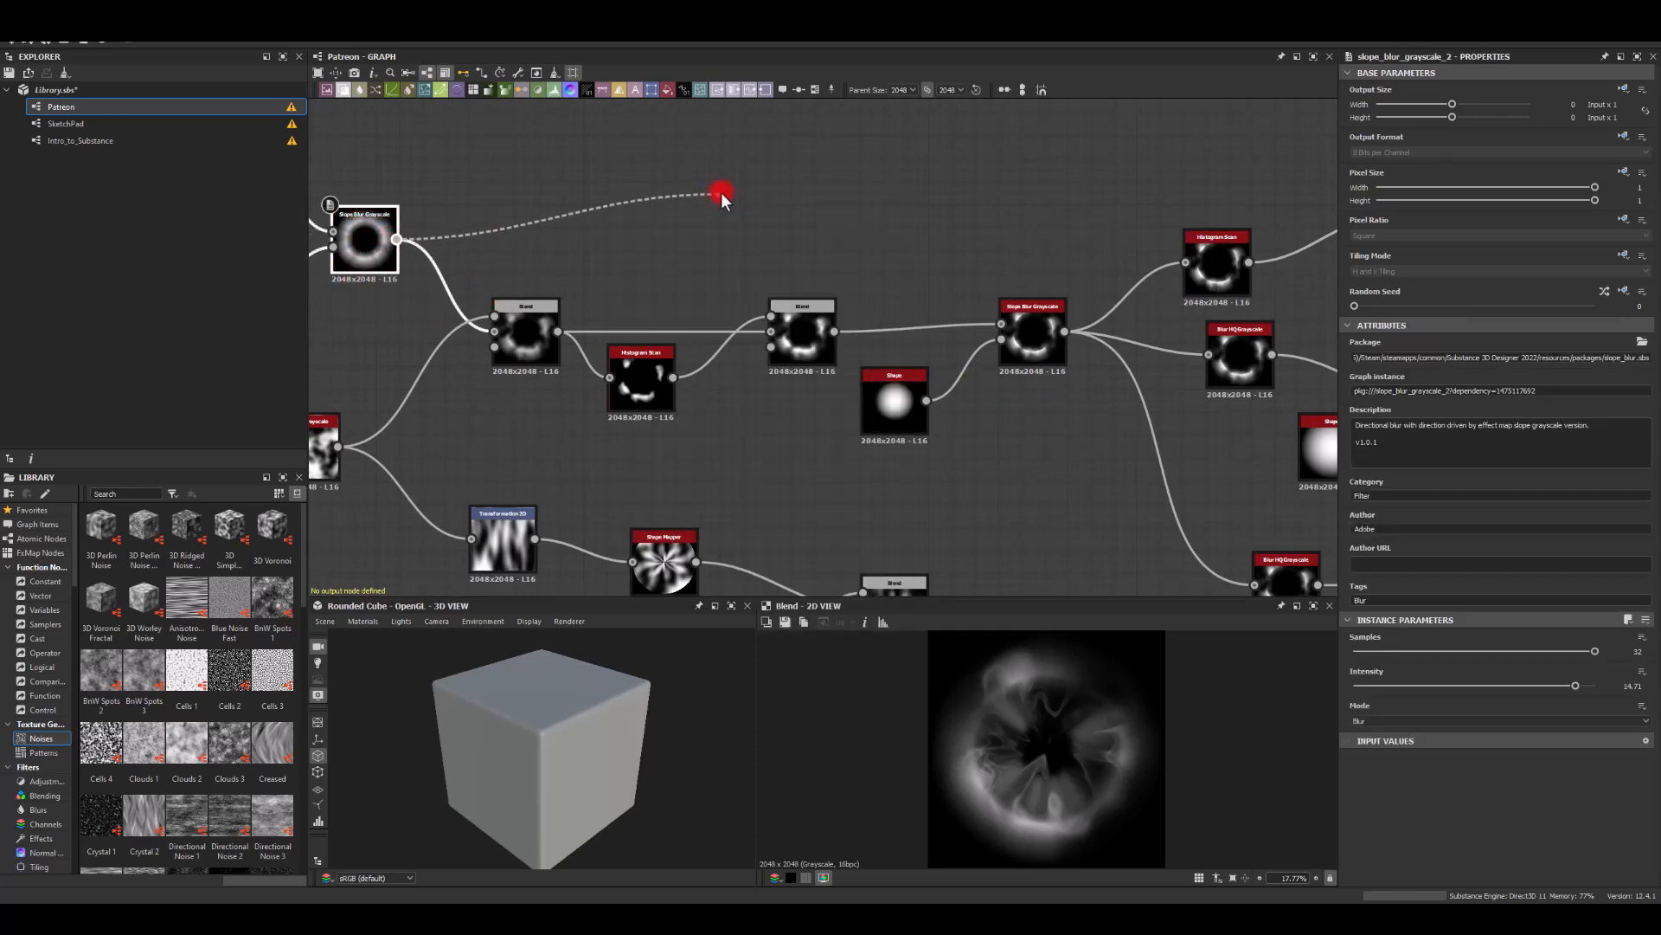
left_click(1369, 393)
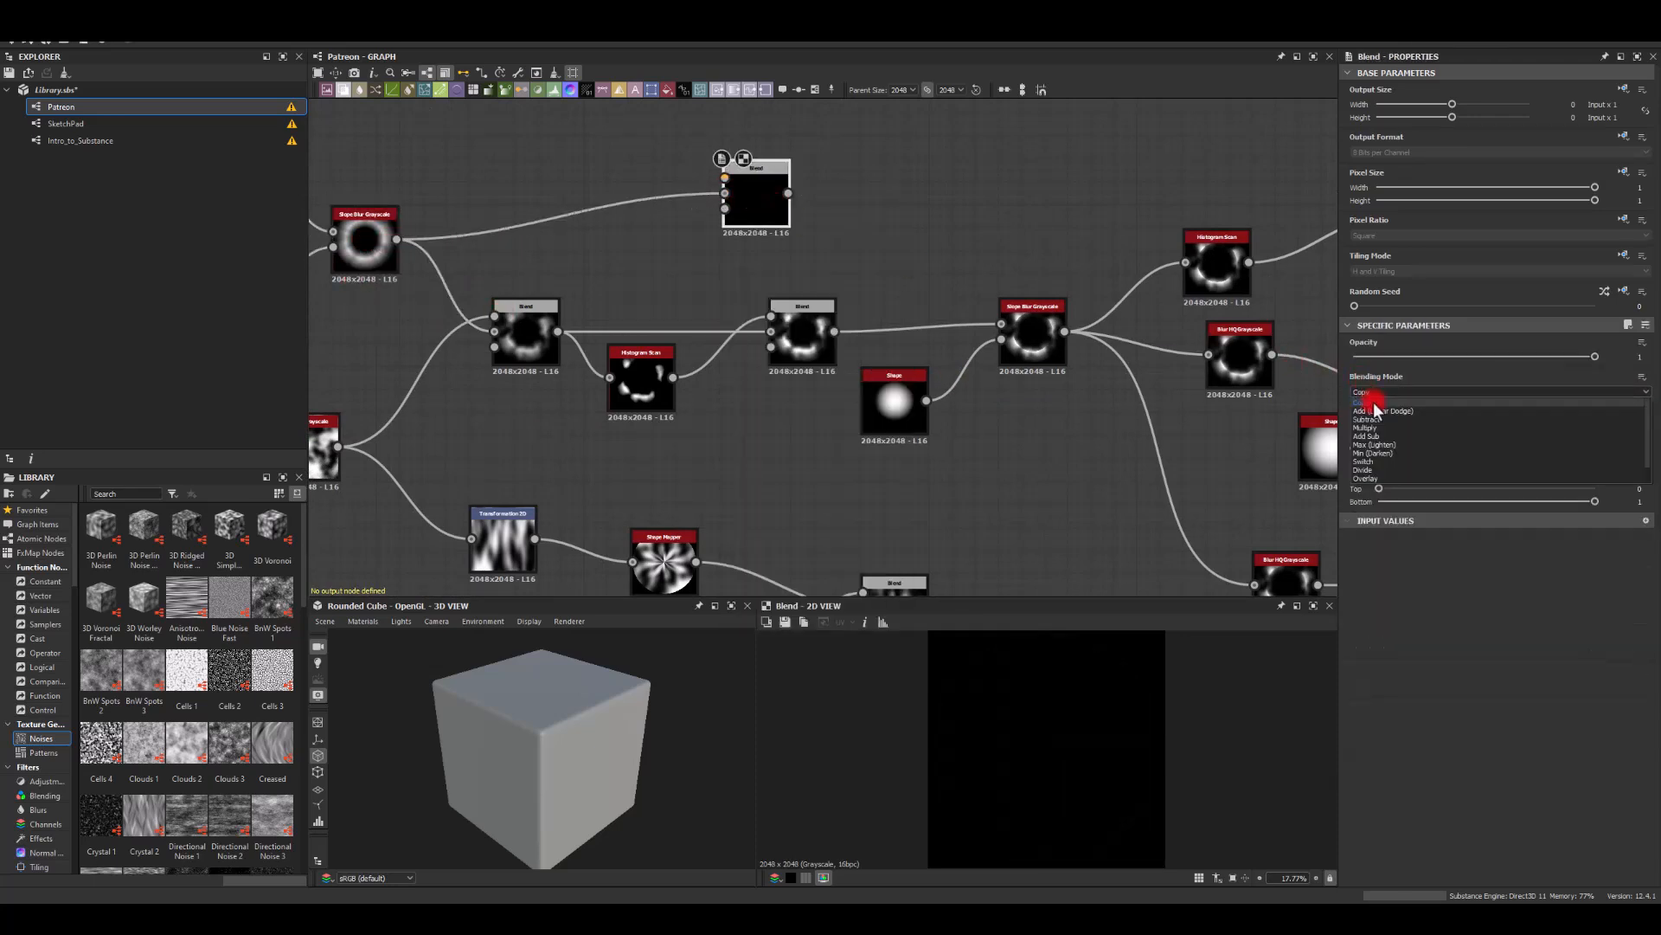
left_click(1372, 416)
- Move the new ring Blend node across the graph to just above the final Max (Lighten) Blend
left_click_drag(752, 202, 1238, 179)
middle_click_drag(1216, 222, 663, 282)
left_click_drag(689, 234, 1195, 306)
middle_click_drag(1233, 363, 867, 353)
scroll(854, 338, "up", 3)
left_click_drag(810, 258, 849, 301)
middle_click_drag(1000, 467, 807, 277)
- Add a Blend node with the Max (Lighten) Blend as background and the ring Blend as foreground
left_click(684, 339)
double_click(684, 339)
middle_click_drag(951, 297, 876, 441)
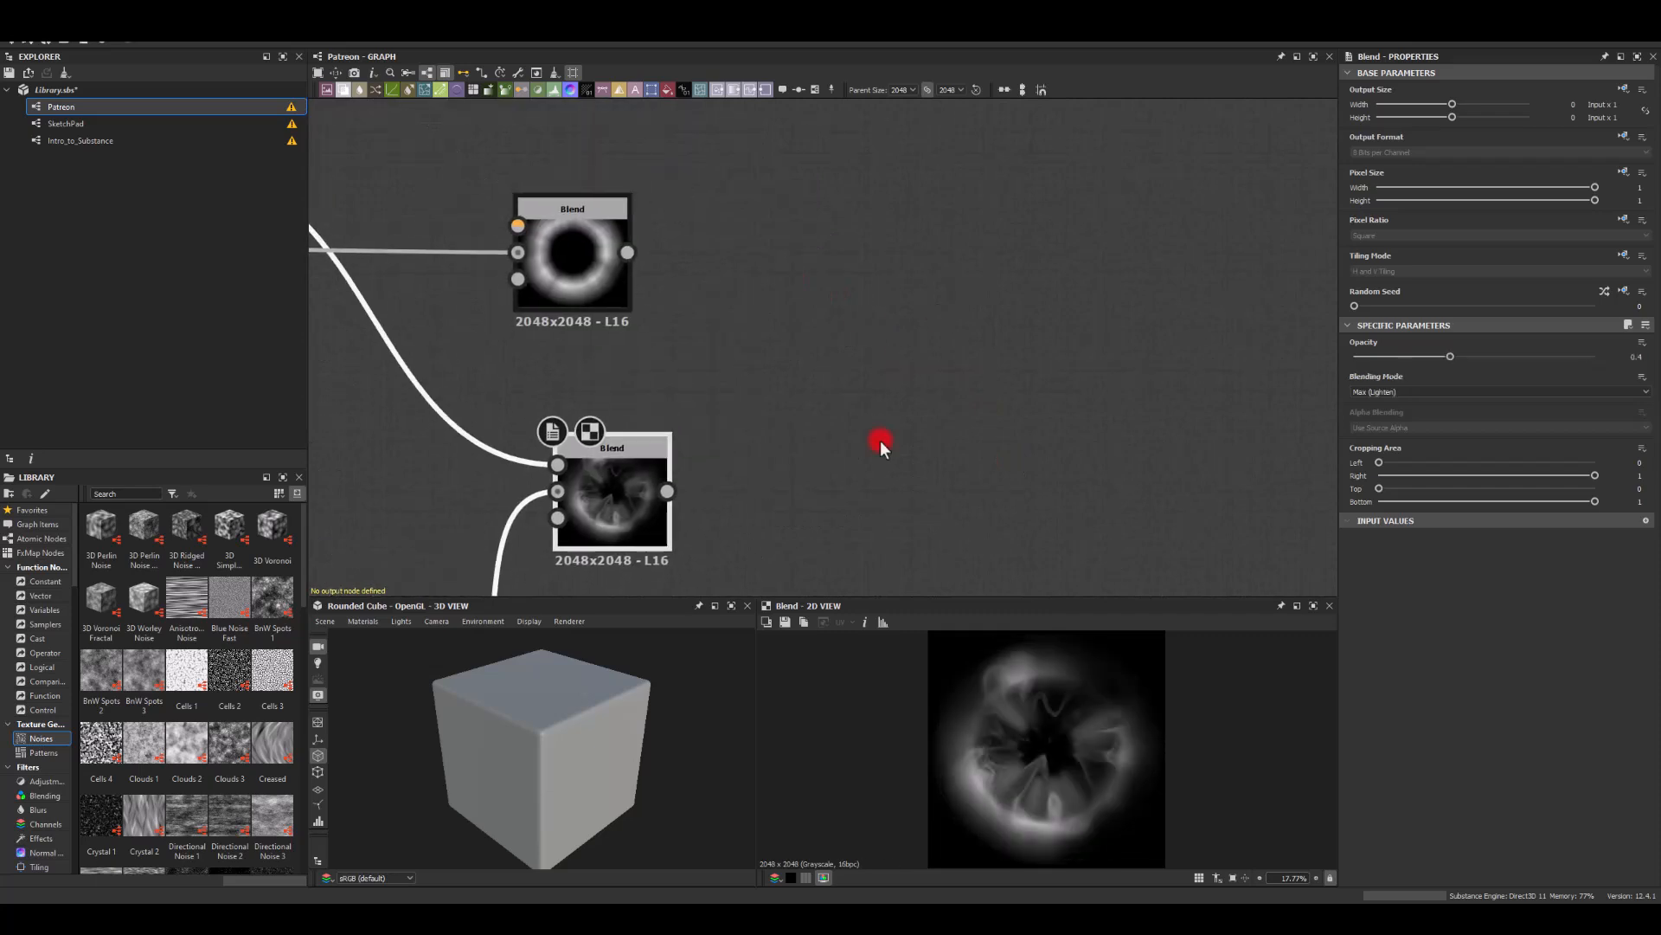
scroll(872, 441, "down", 2)
left_click_drag(699, 478, 825, 362)
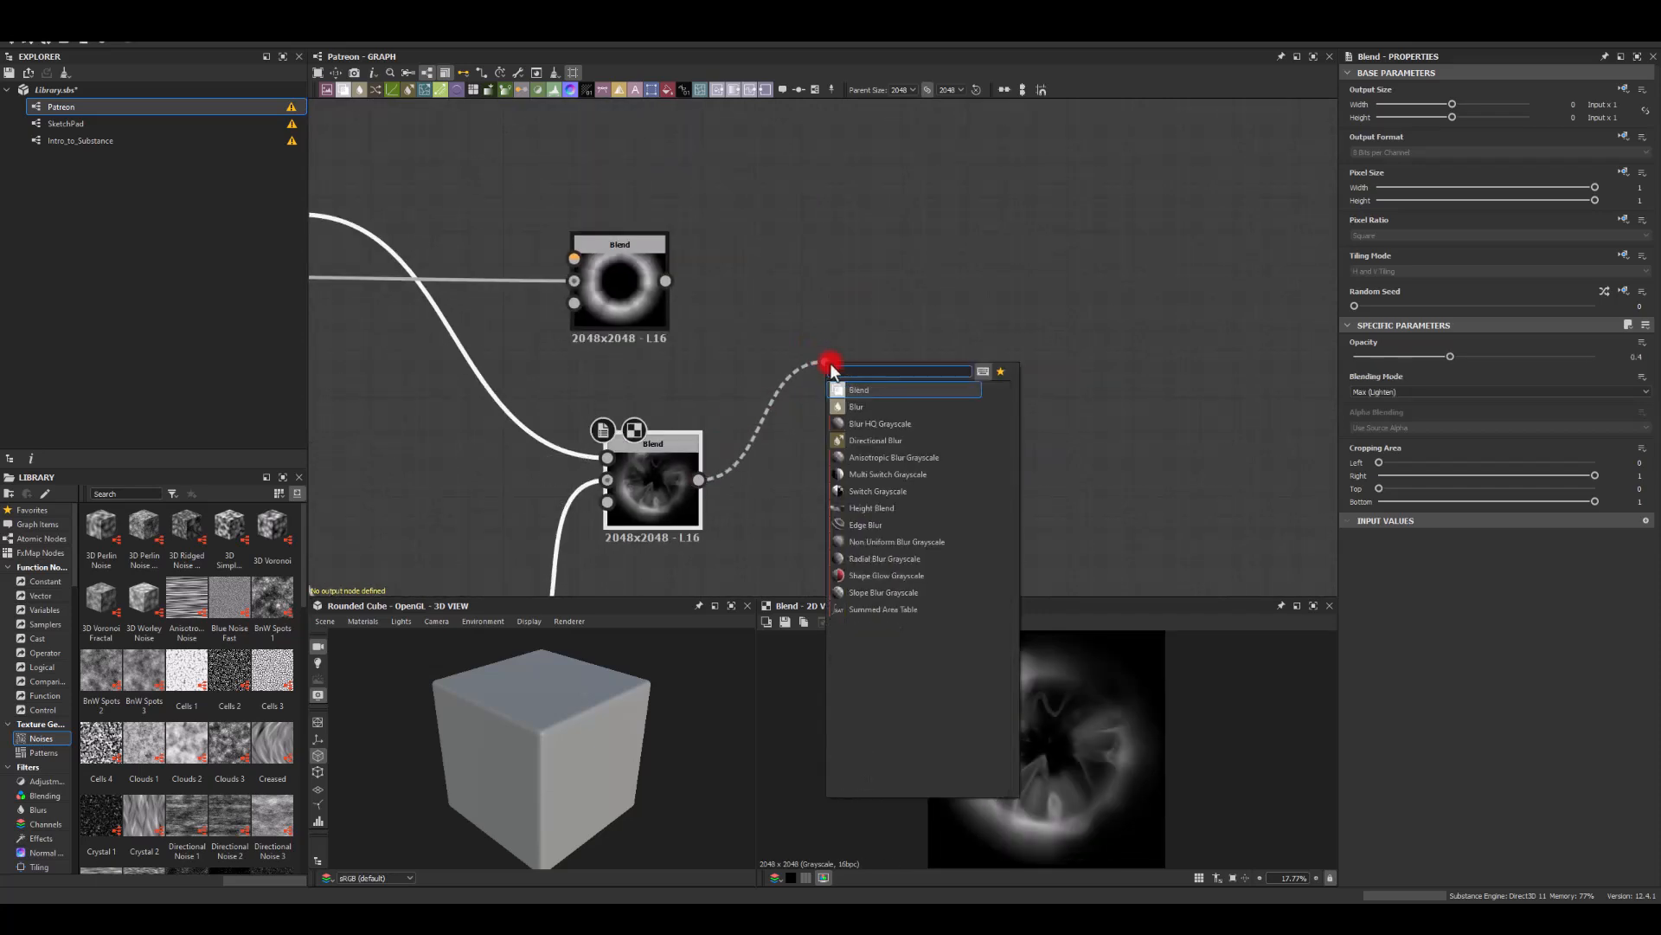
left_click(855, 388)
left_click_drag(664, 280, 839, 325)
- Set the last Blend node's mode to Multiply and its opacity to 0.7
left_click(1433, 392)
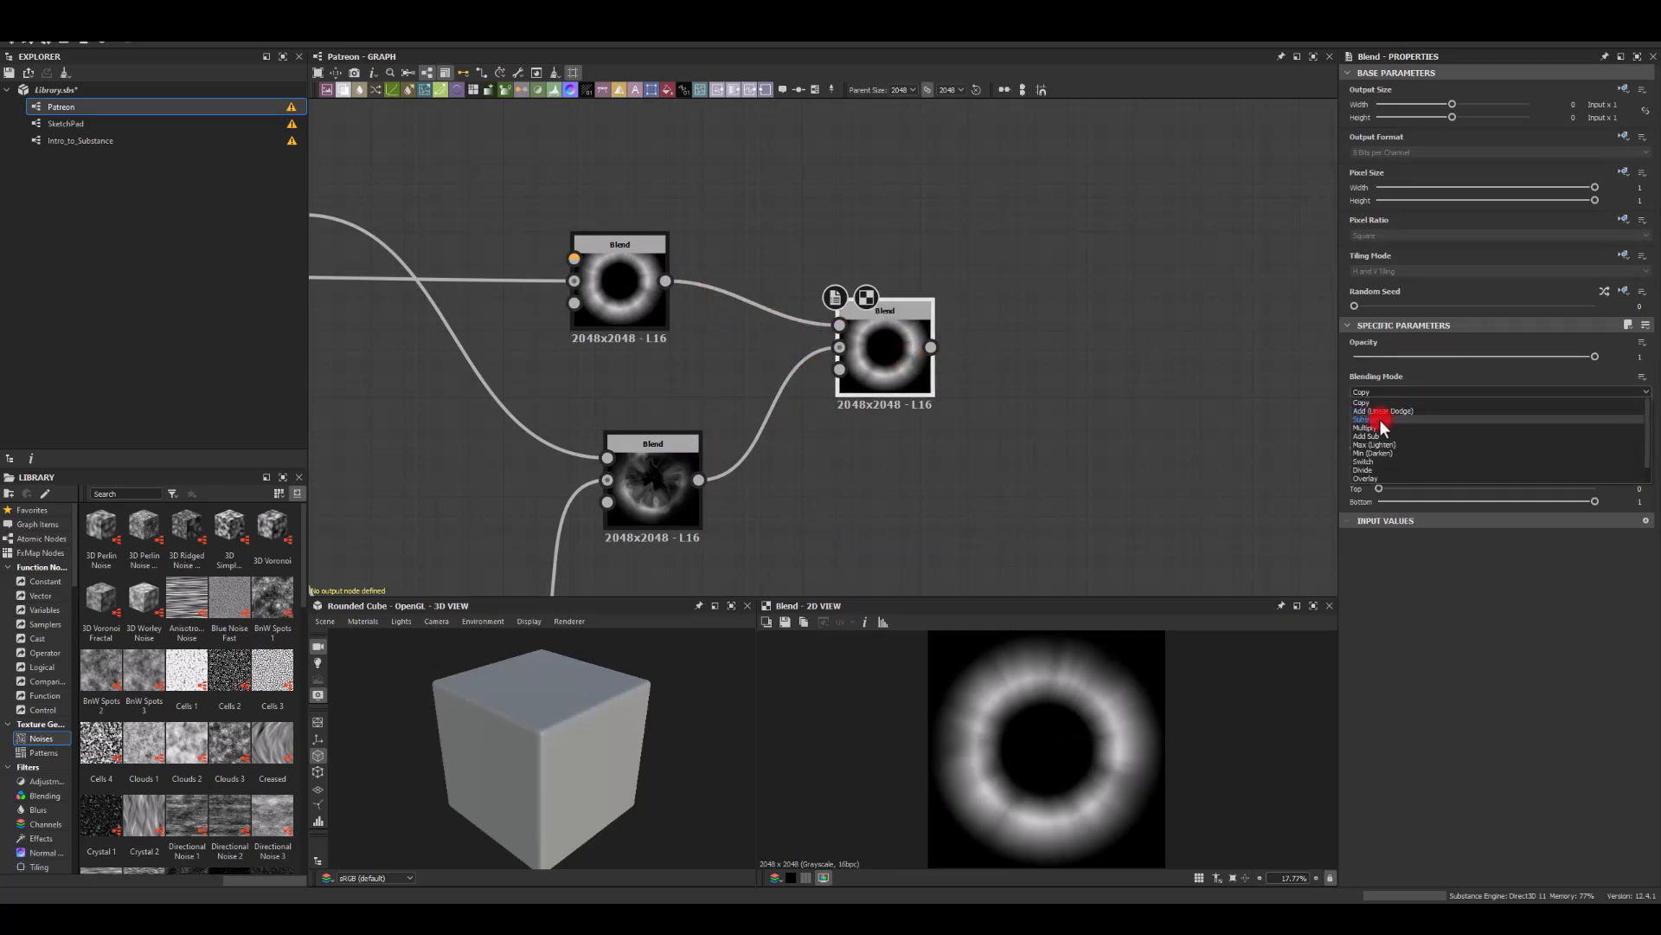
left_click(1367, 425)
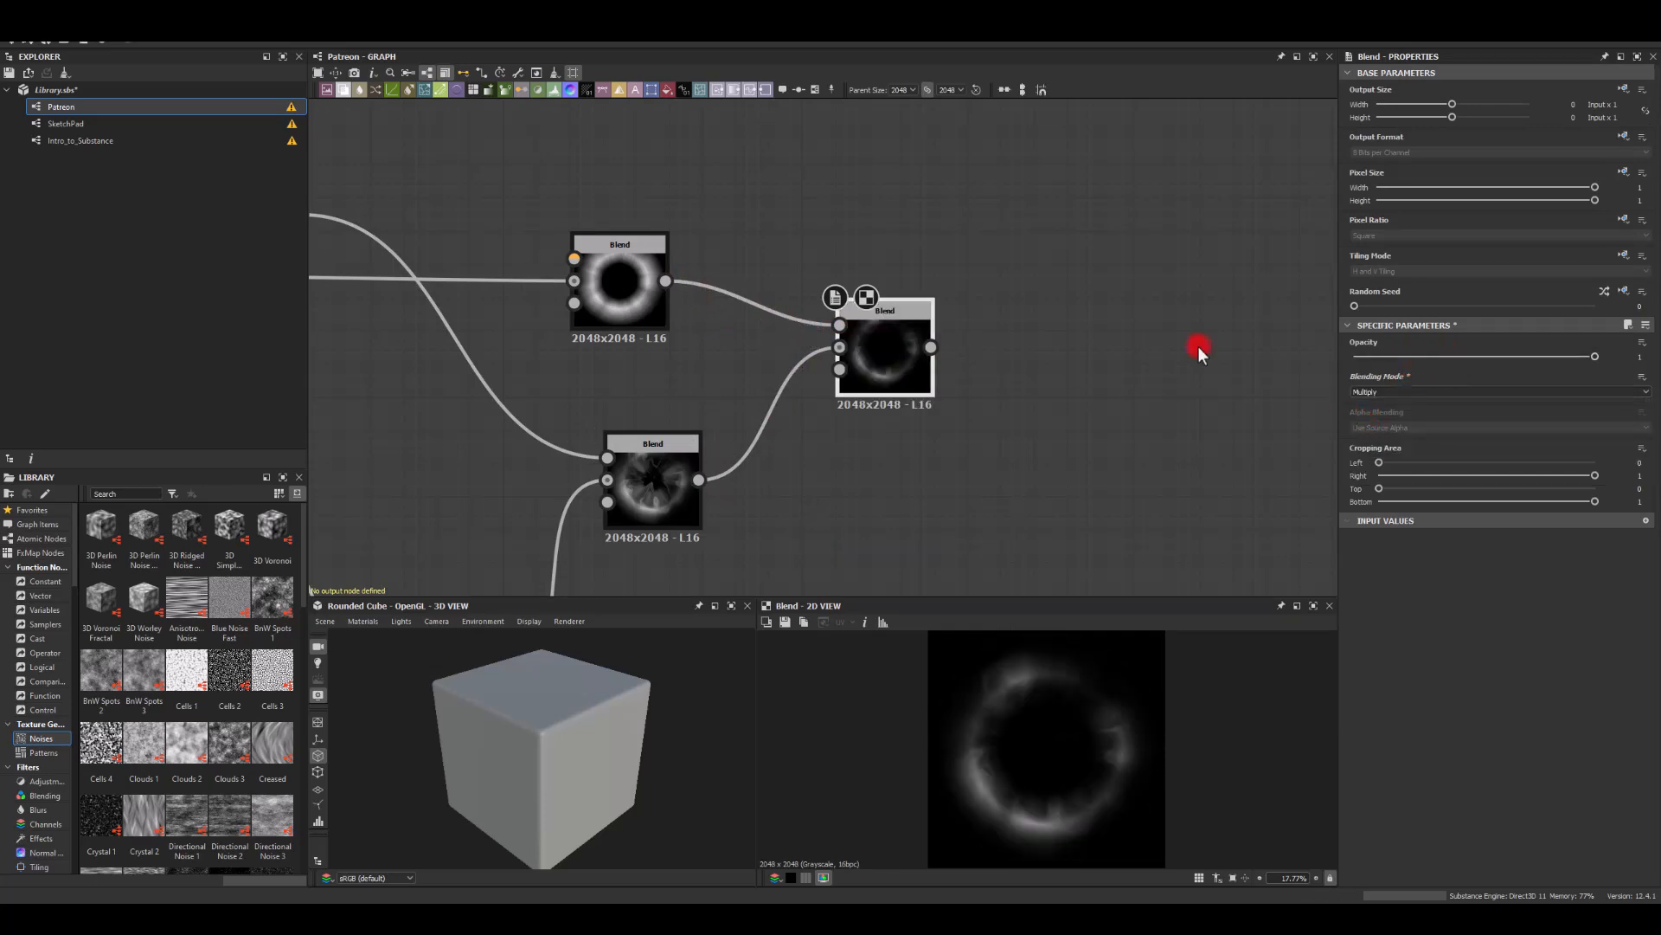
mouse_move(883, 350)
left_mouse_down()
mouse_move(890, 329)
mouse_move(873, 362)
left_mouse_up()
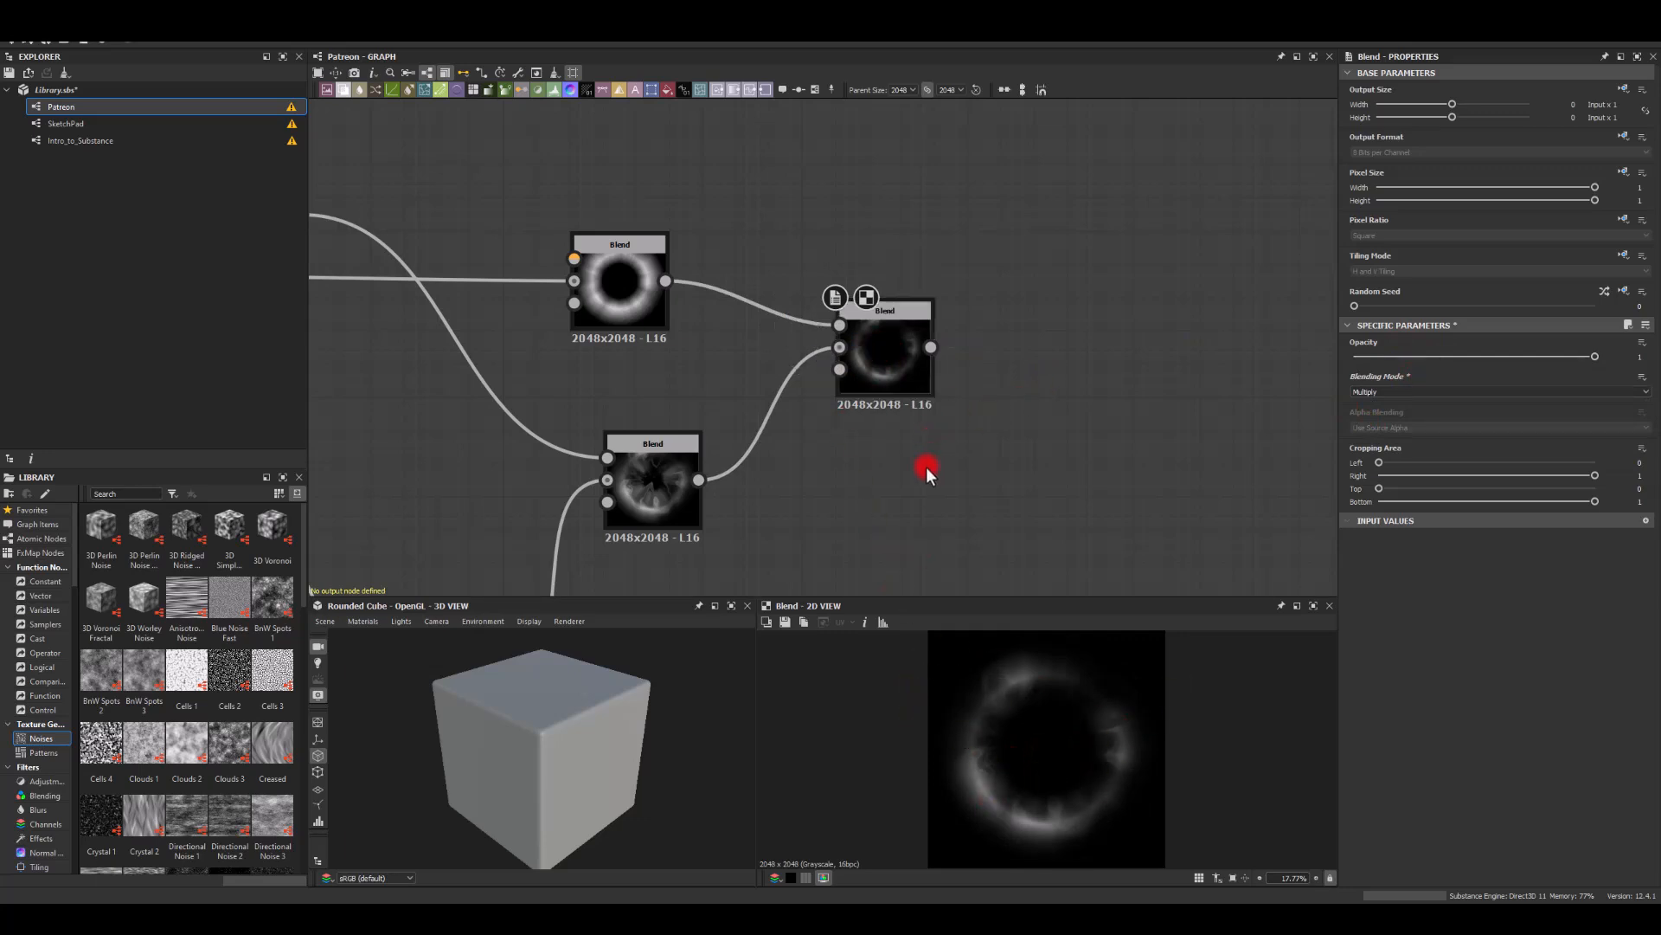
left_click(888, 356)
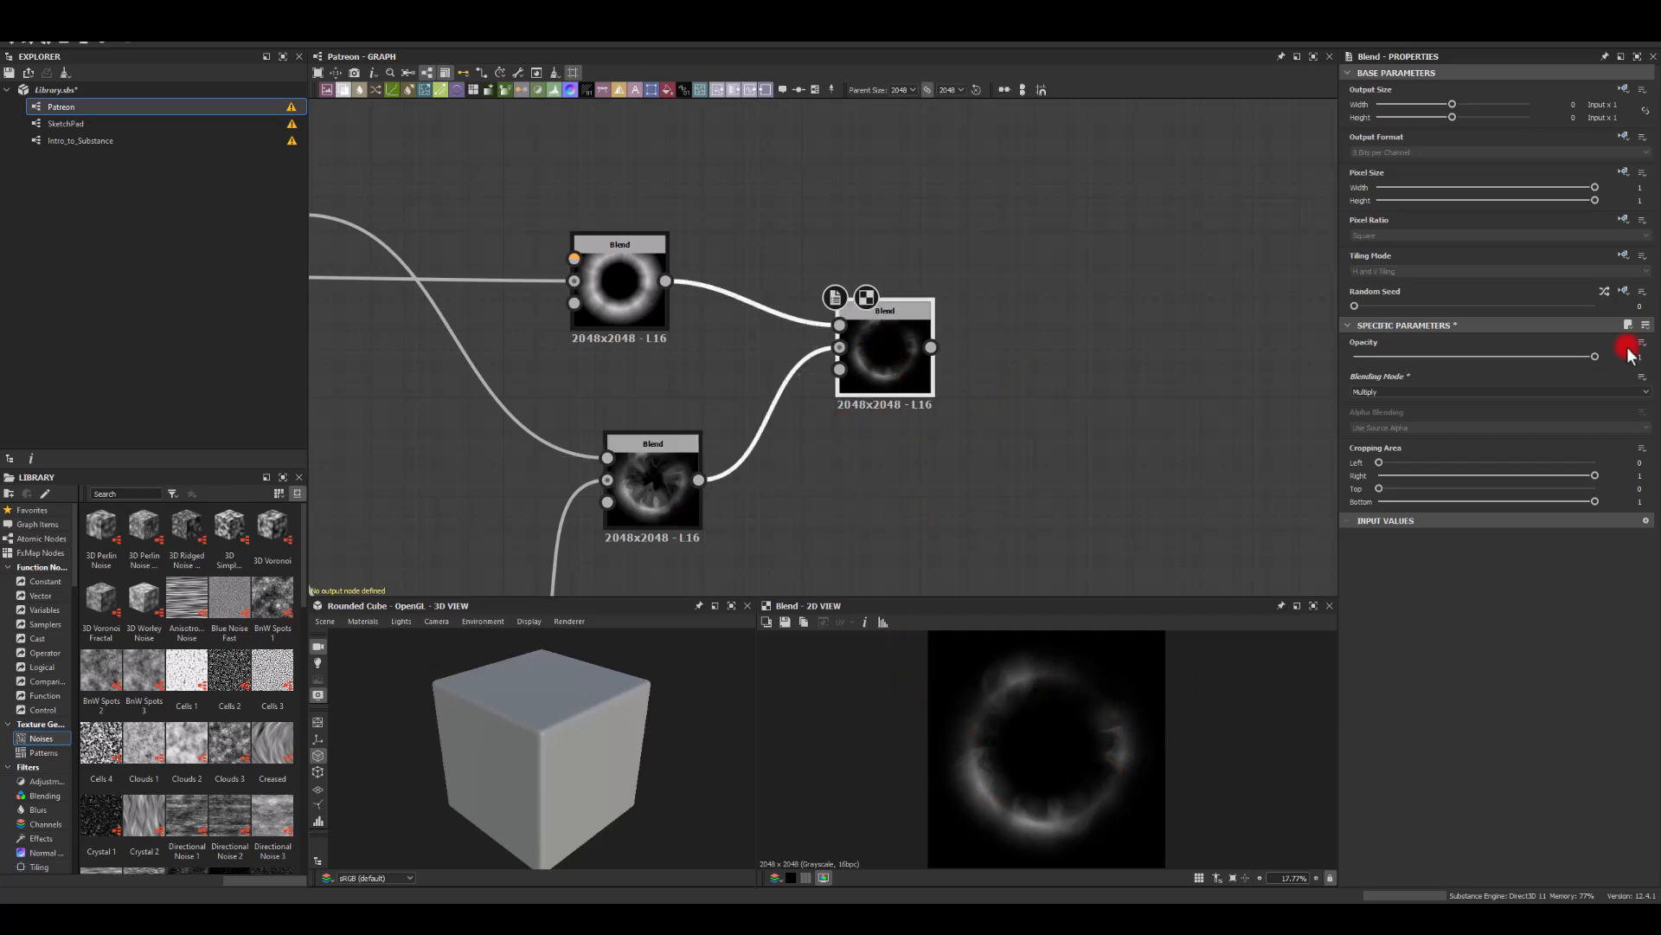
left_click_drag(1574, 363, 1521, 346)
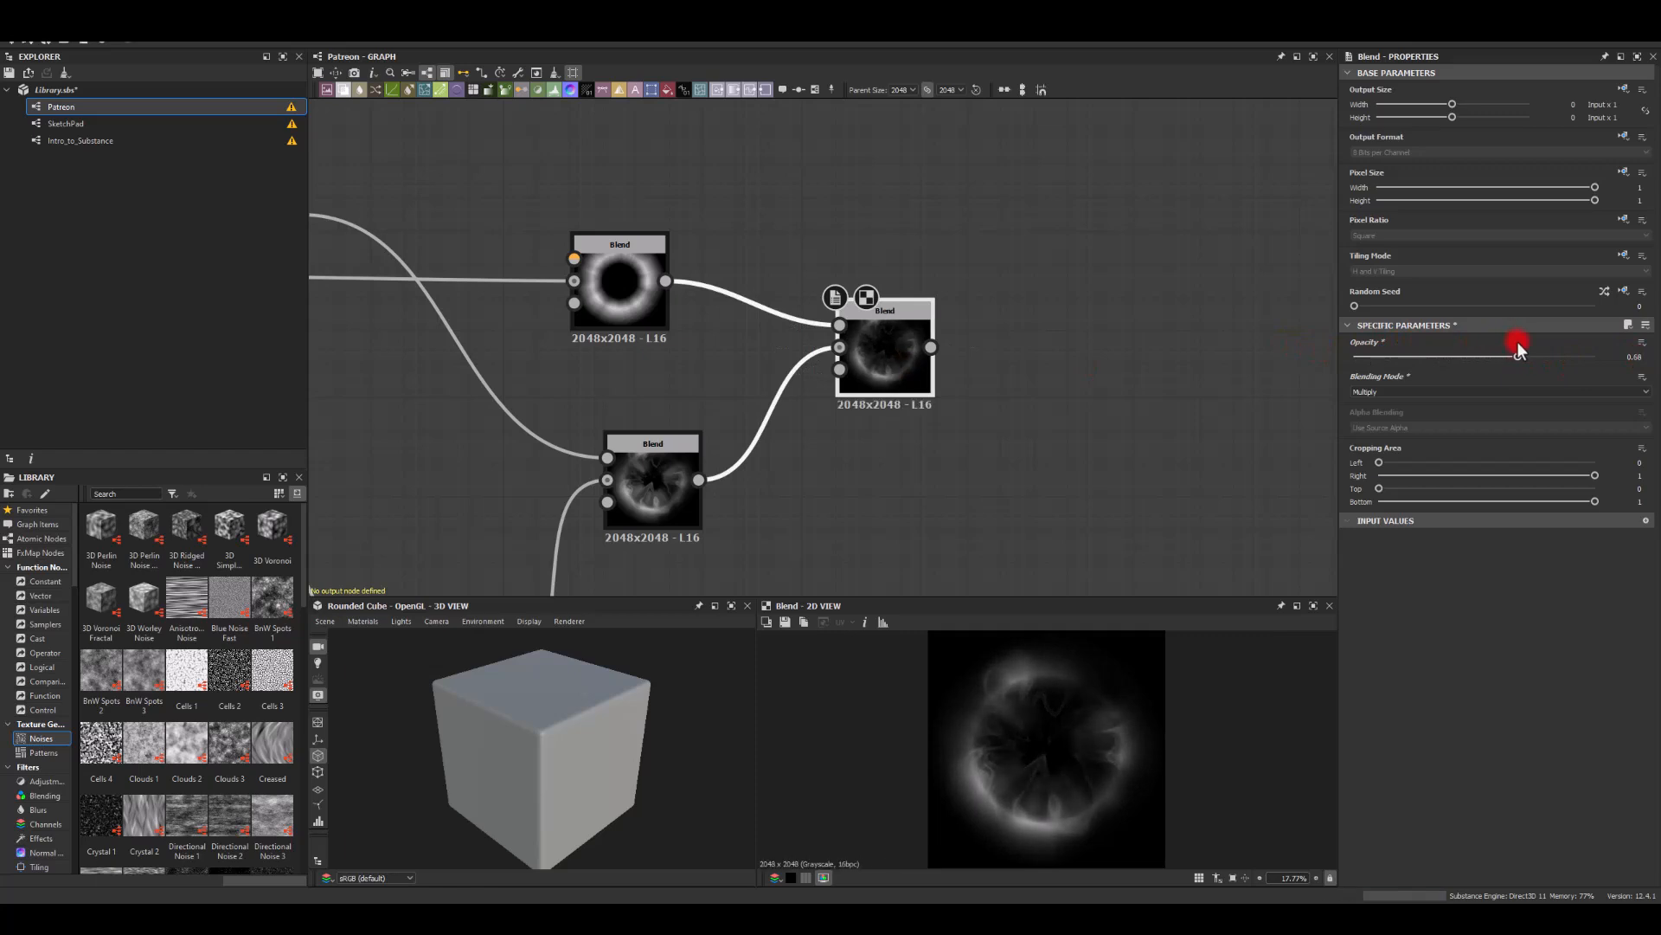
- Add an Auto Levels node after the Multiply Blend
middle_click_drag(1148, 410, 882, 336)
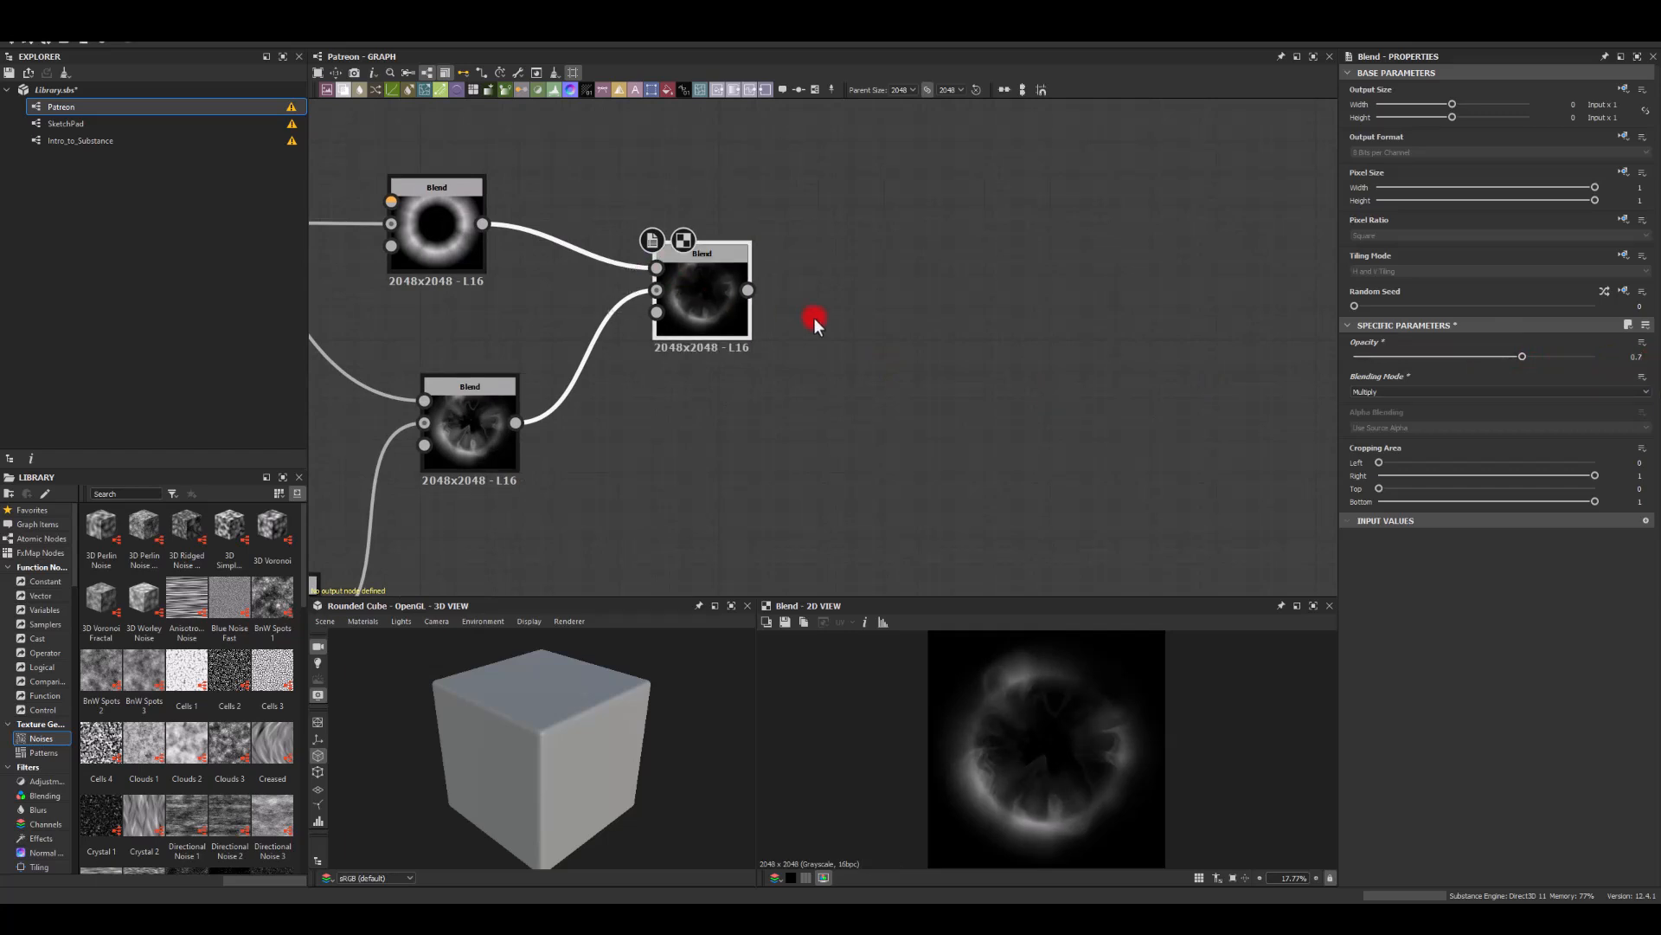
left_click_drag(749, 290, 853, 305)
type("aut")
left_click(932, 344)
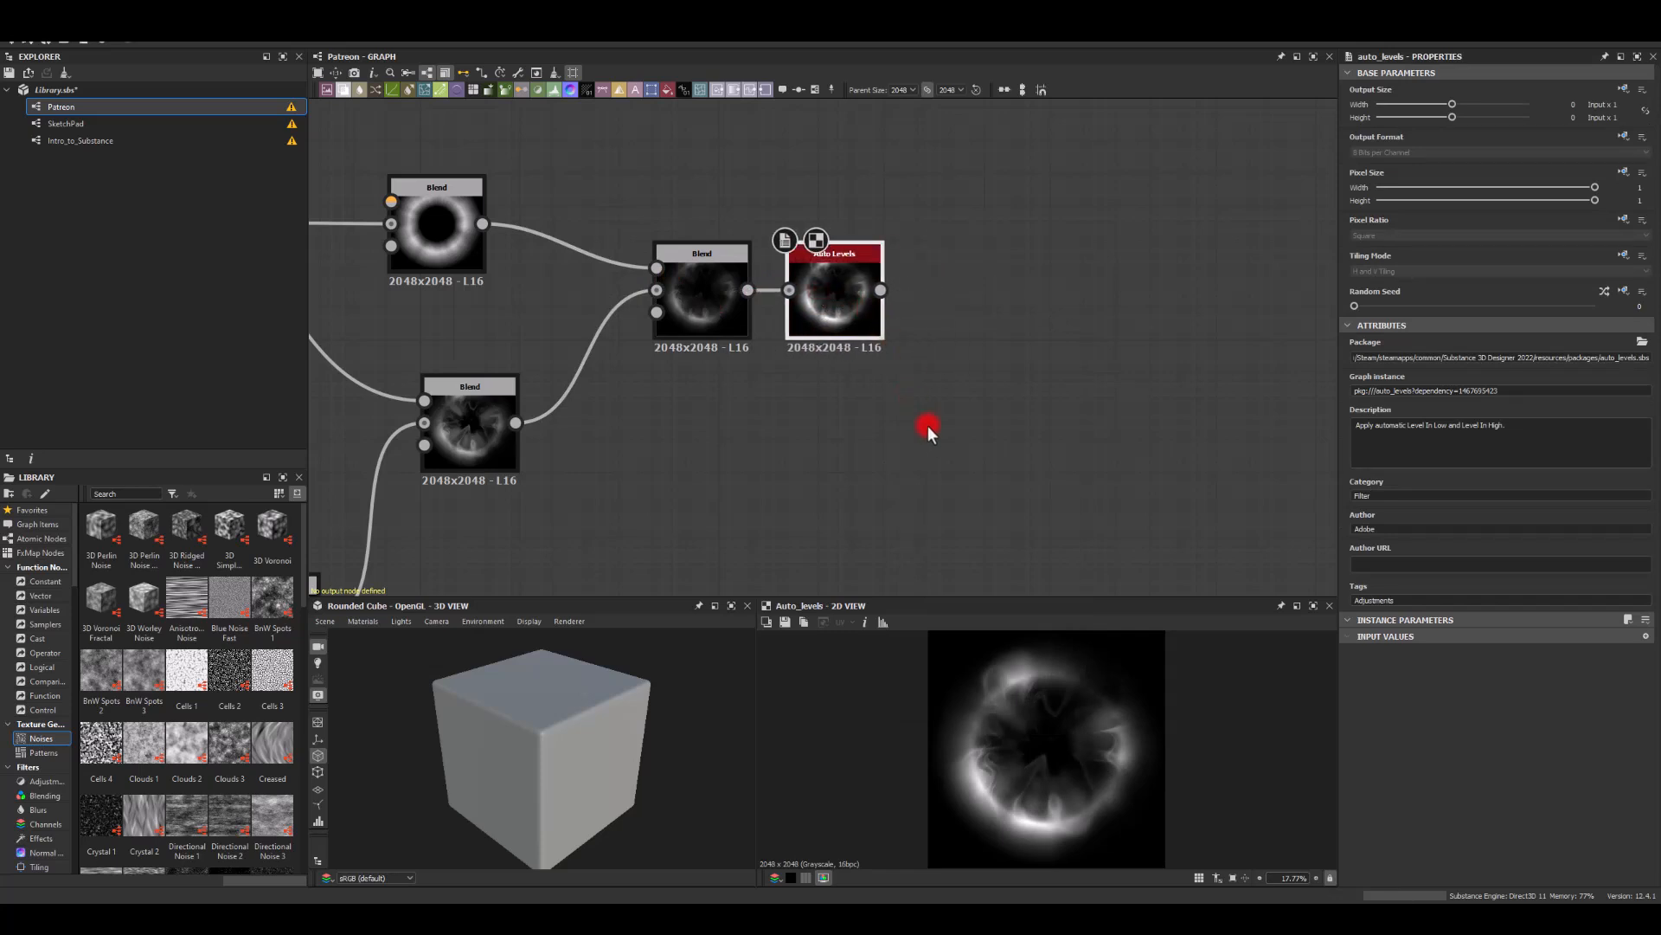
- Add a Gradient Map node after the Auto Levels node
middle_click_drag(926, 418, 677, 398)
left_click_drag(630, 270, 870, 314)
type("gra")
left_click(912, 343)
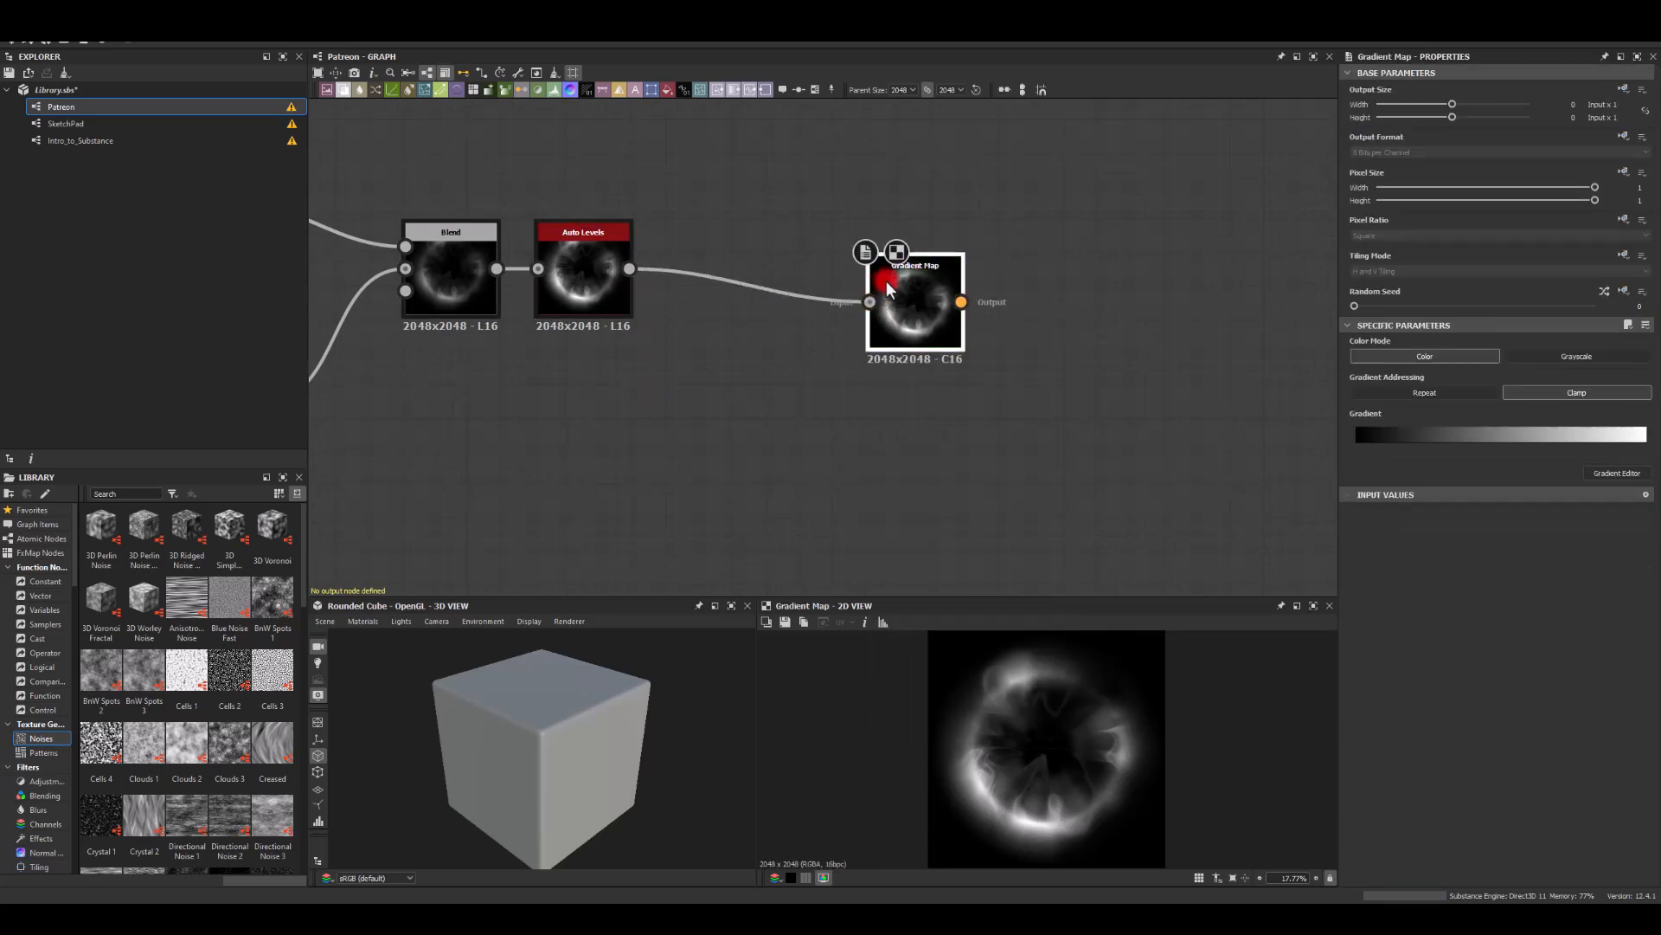
- Add two keys to the Gradient Map's gradient and colour the middle one, at position 0.513, red
left_click(1615, 473)
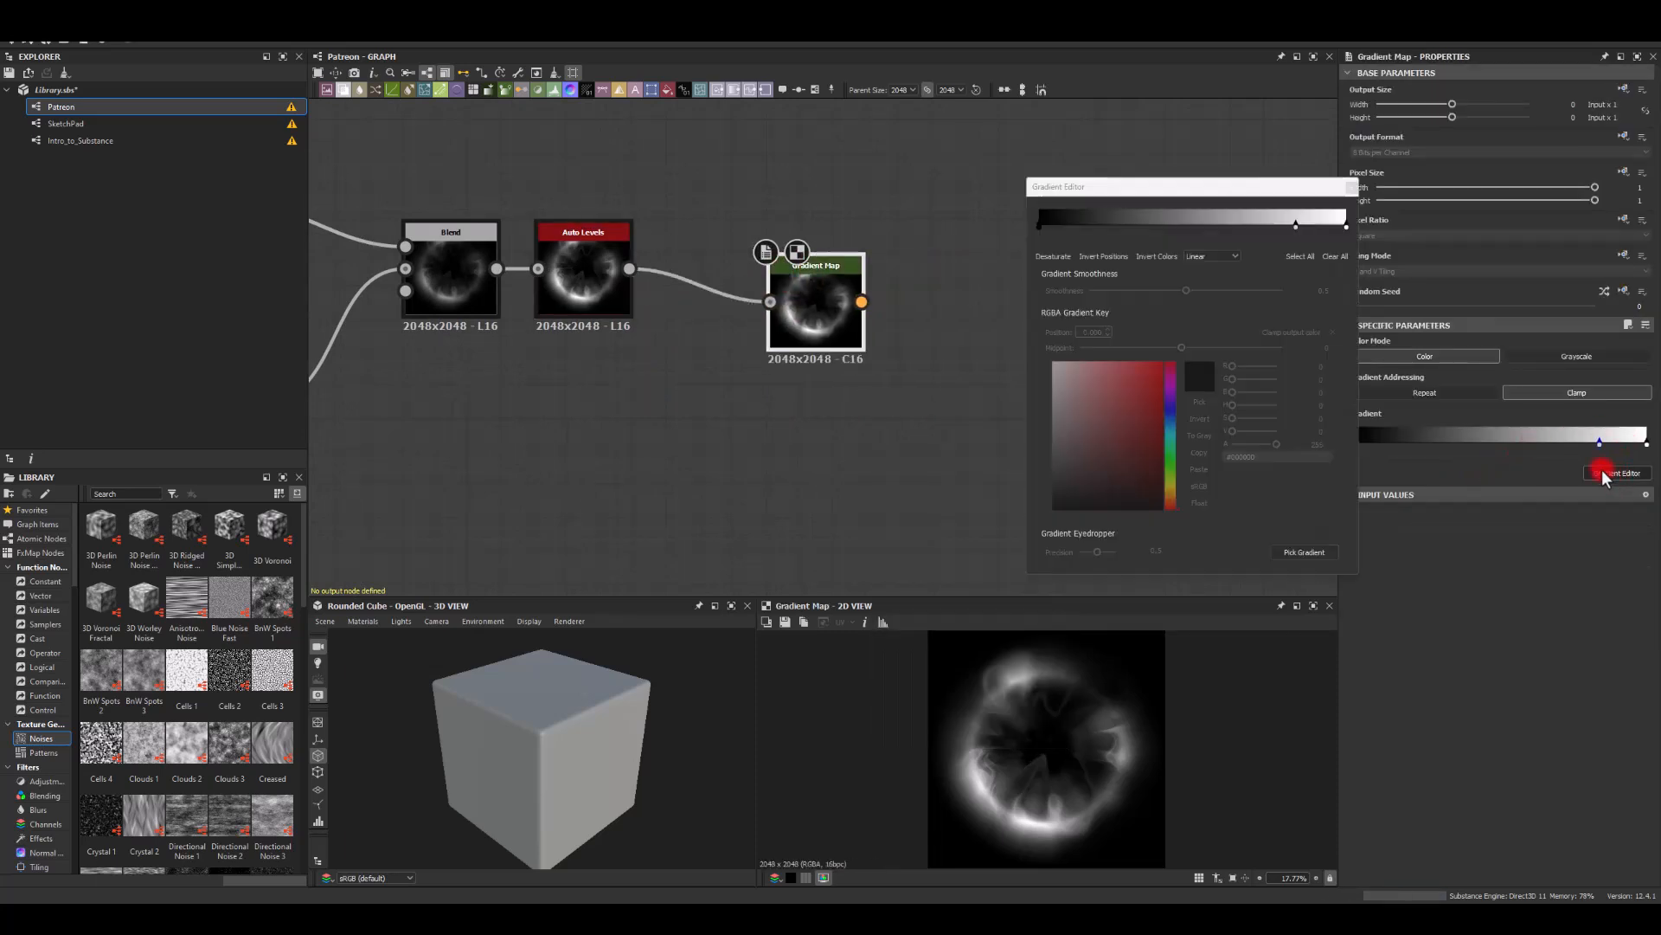
left_click_drag(1300, 232, 1293, 234)
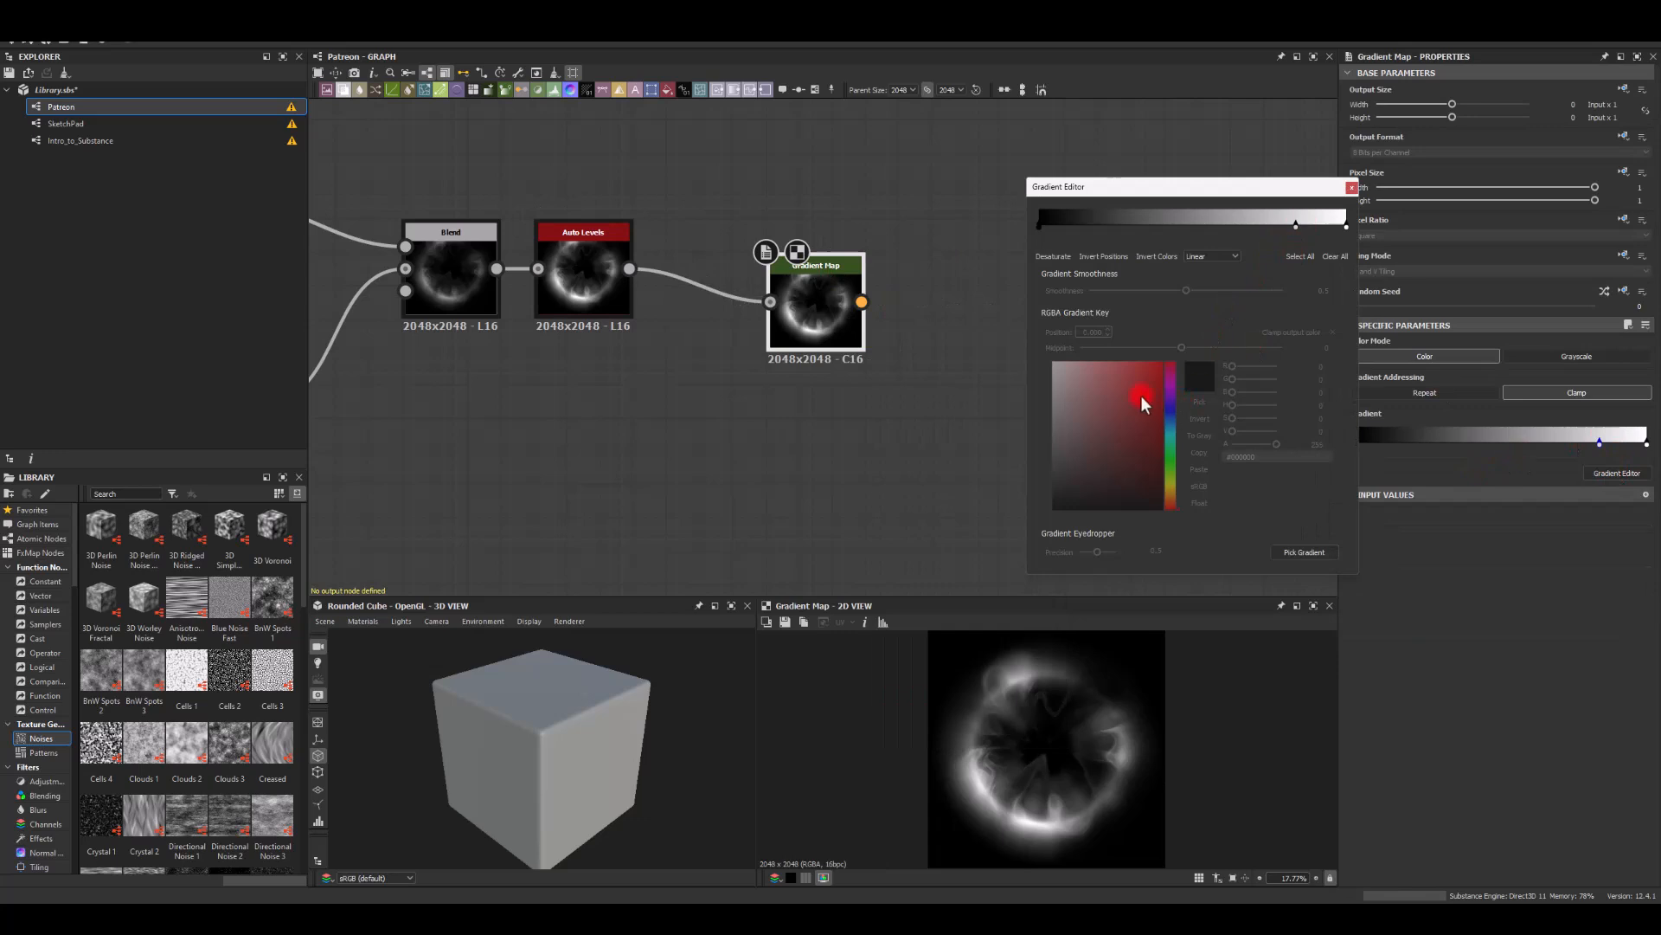
left_click(1290, 225)
left_click(1271, 230)
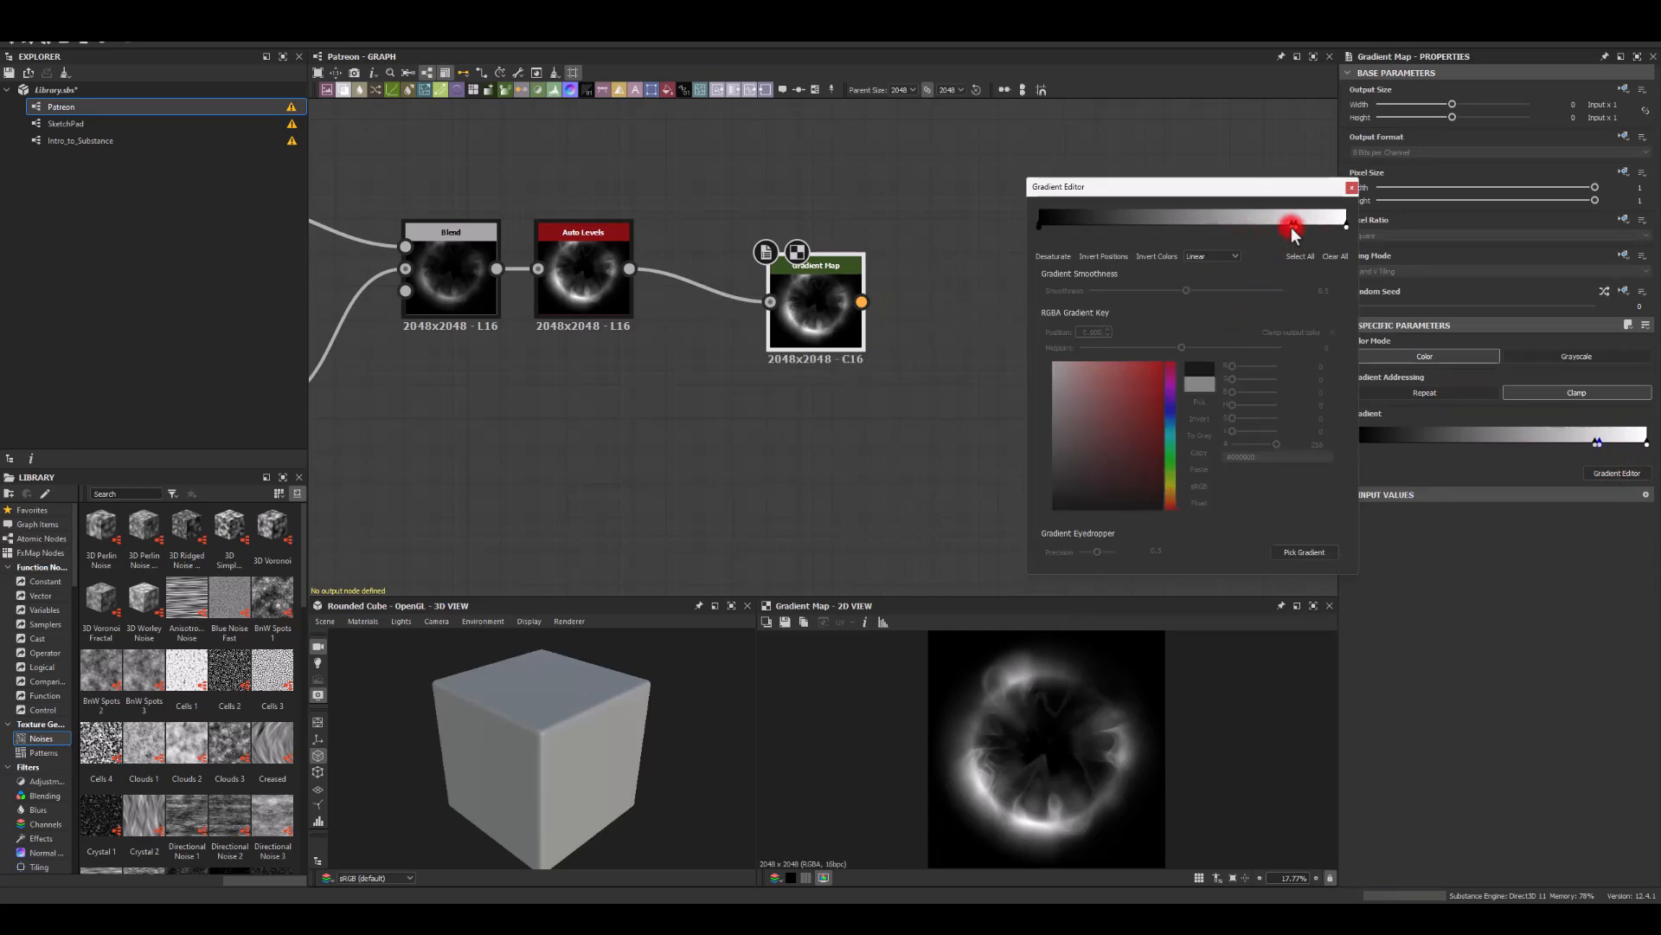
left_click(1197, 225)
left_click(1161, 363)
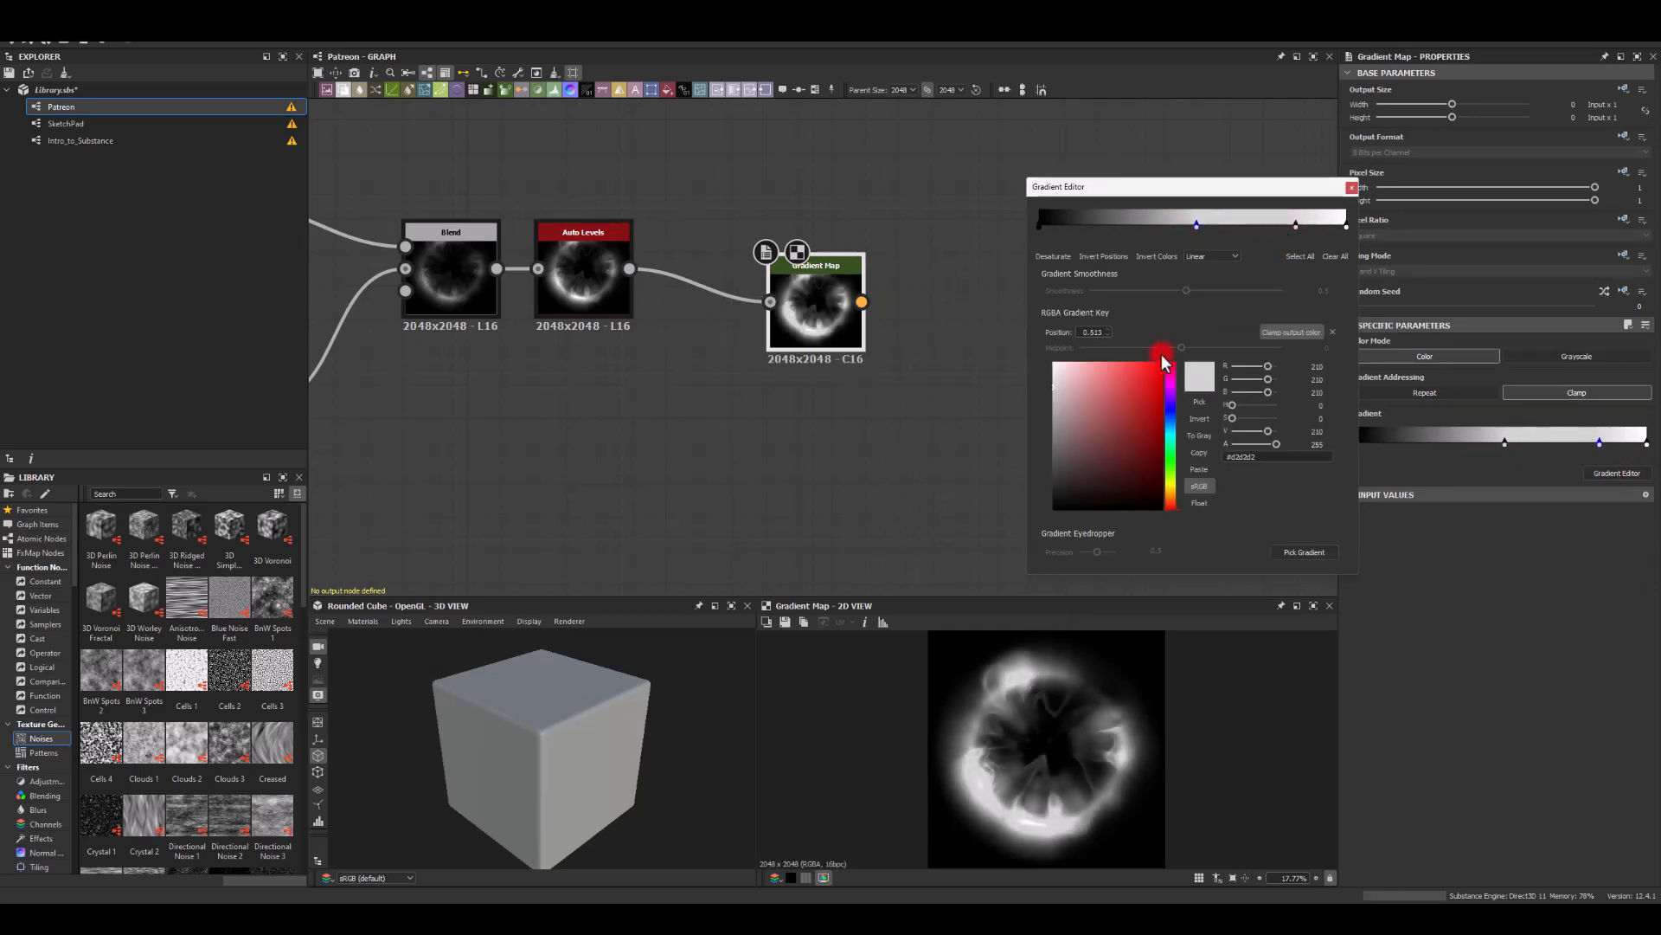
- Colour the gradient key at position 0.837 orange (#ff9900), nudge both coloured keys slightly toward the white end, and close the gradient editor
left_click(1295, 226)
left_click_drag(1170, 503, 1163, 362)
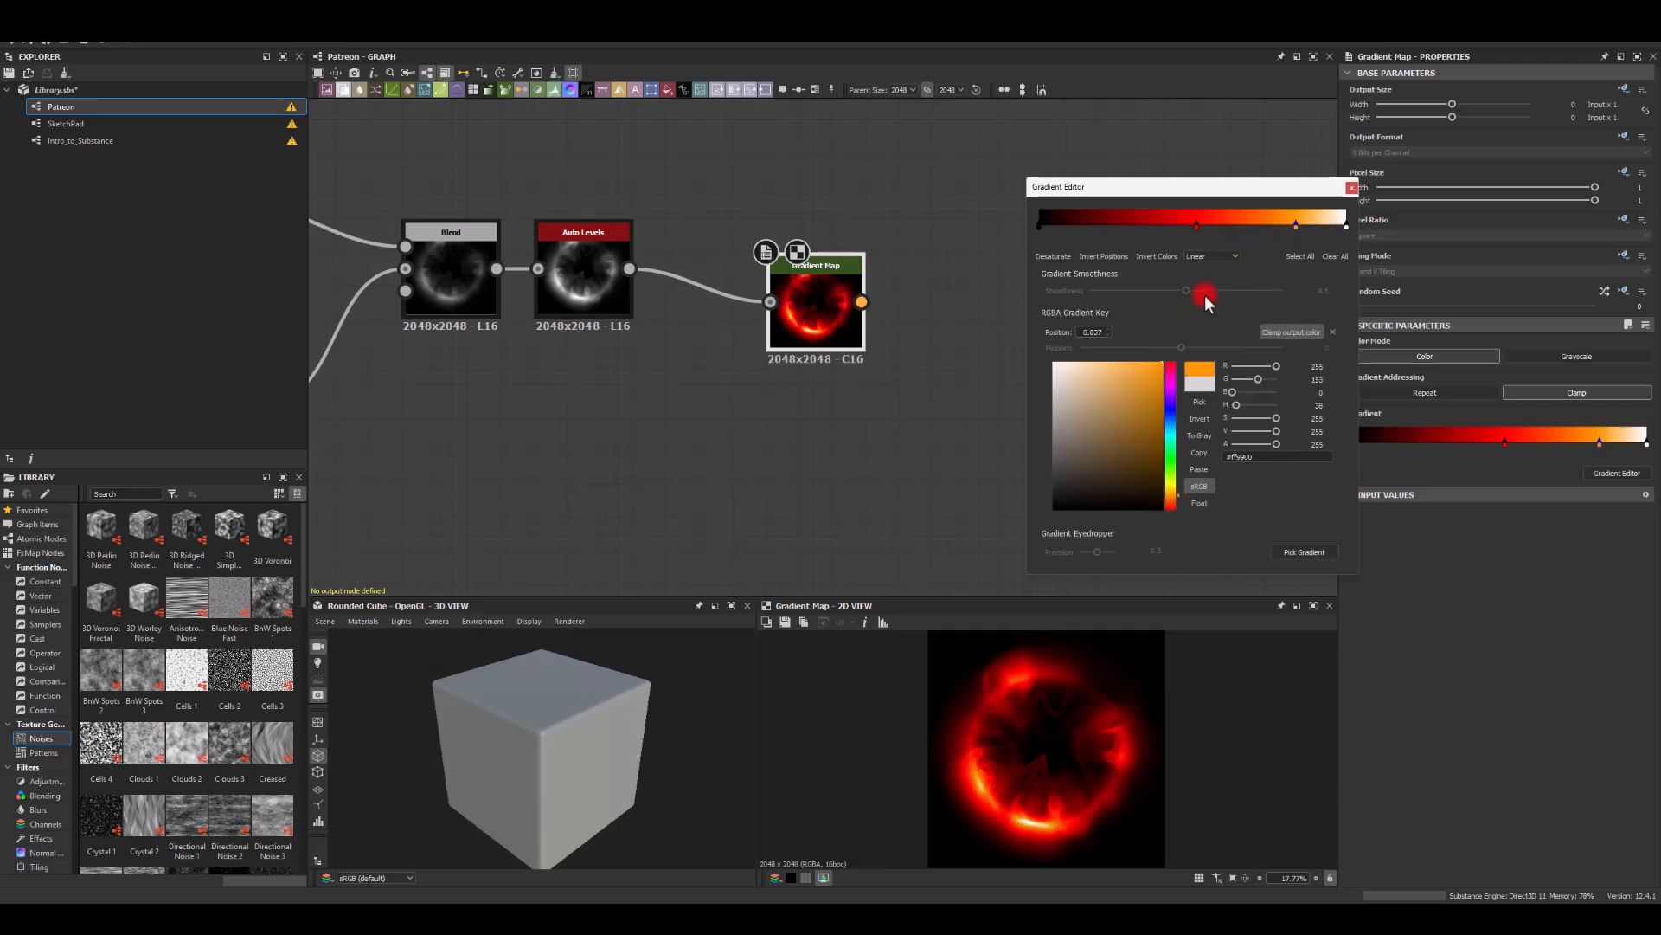
mouse_move(1298, 226)
left_mouse_down()
mouse_move(1314, 218)
mouse_move(1210, 227)
mouse_move(1303, 225)
left_mouse_up()
left_click(1193, 227)
left_click(1351, 187)
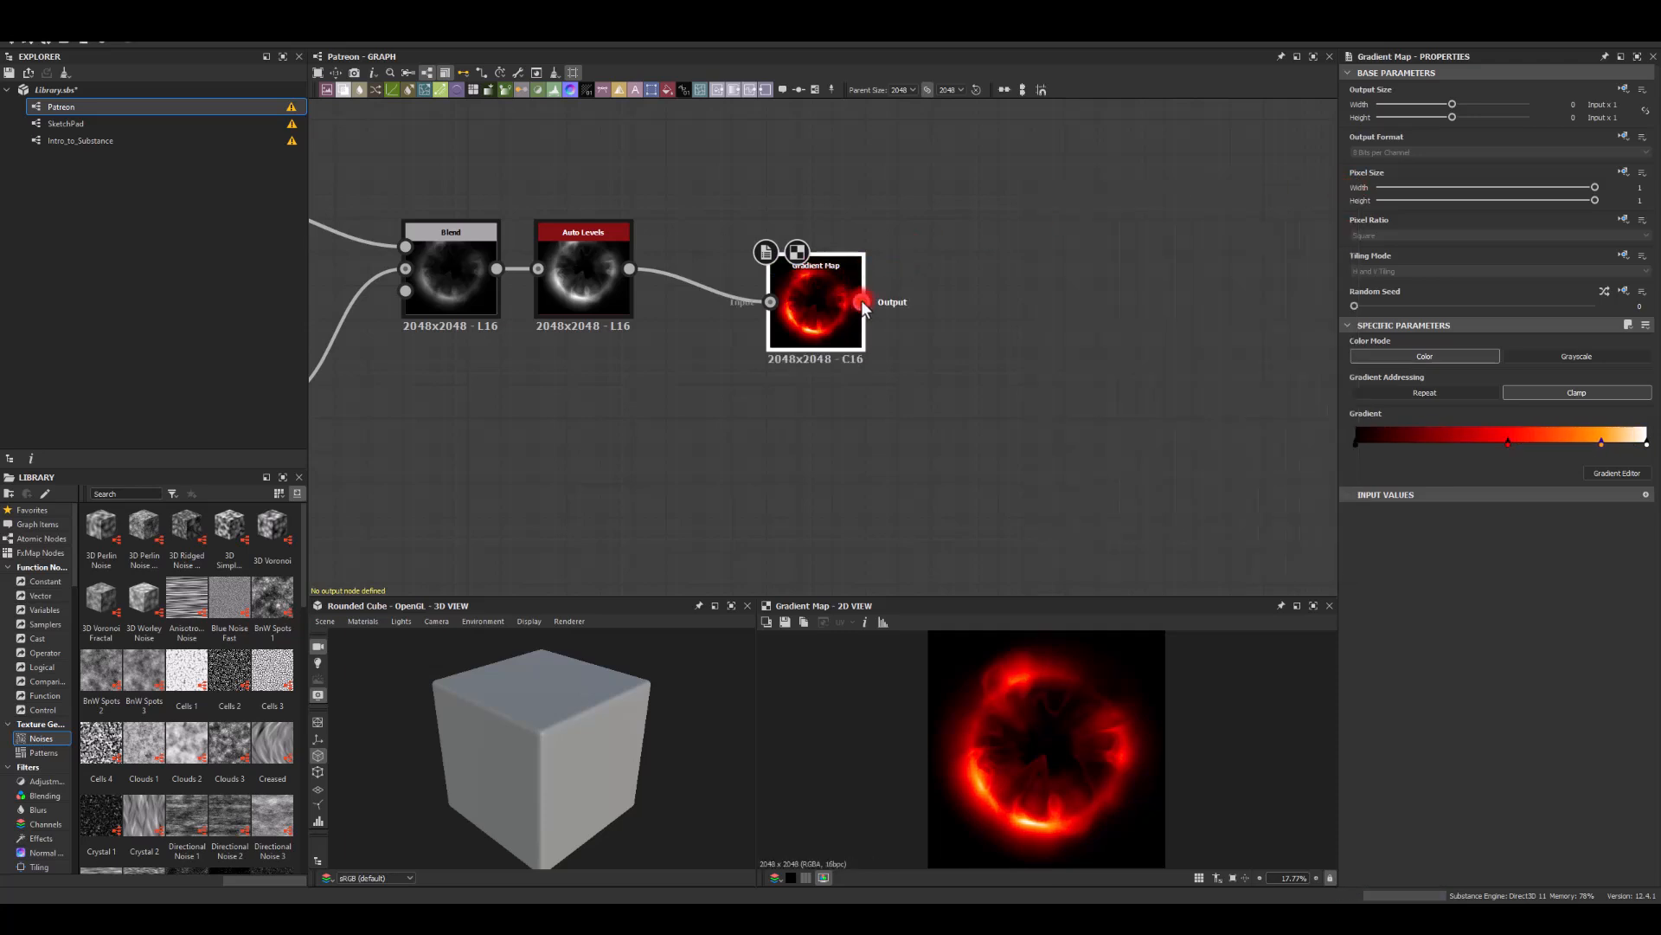
- Add a Glow node after the Gradient Map
left_click_drag(861, 302, 968, 282)
type("glow")
key("Return")
- Set the Glow node's glow color to orange #ff7200
left_click(1378, 756)
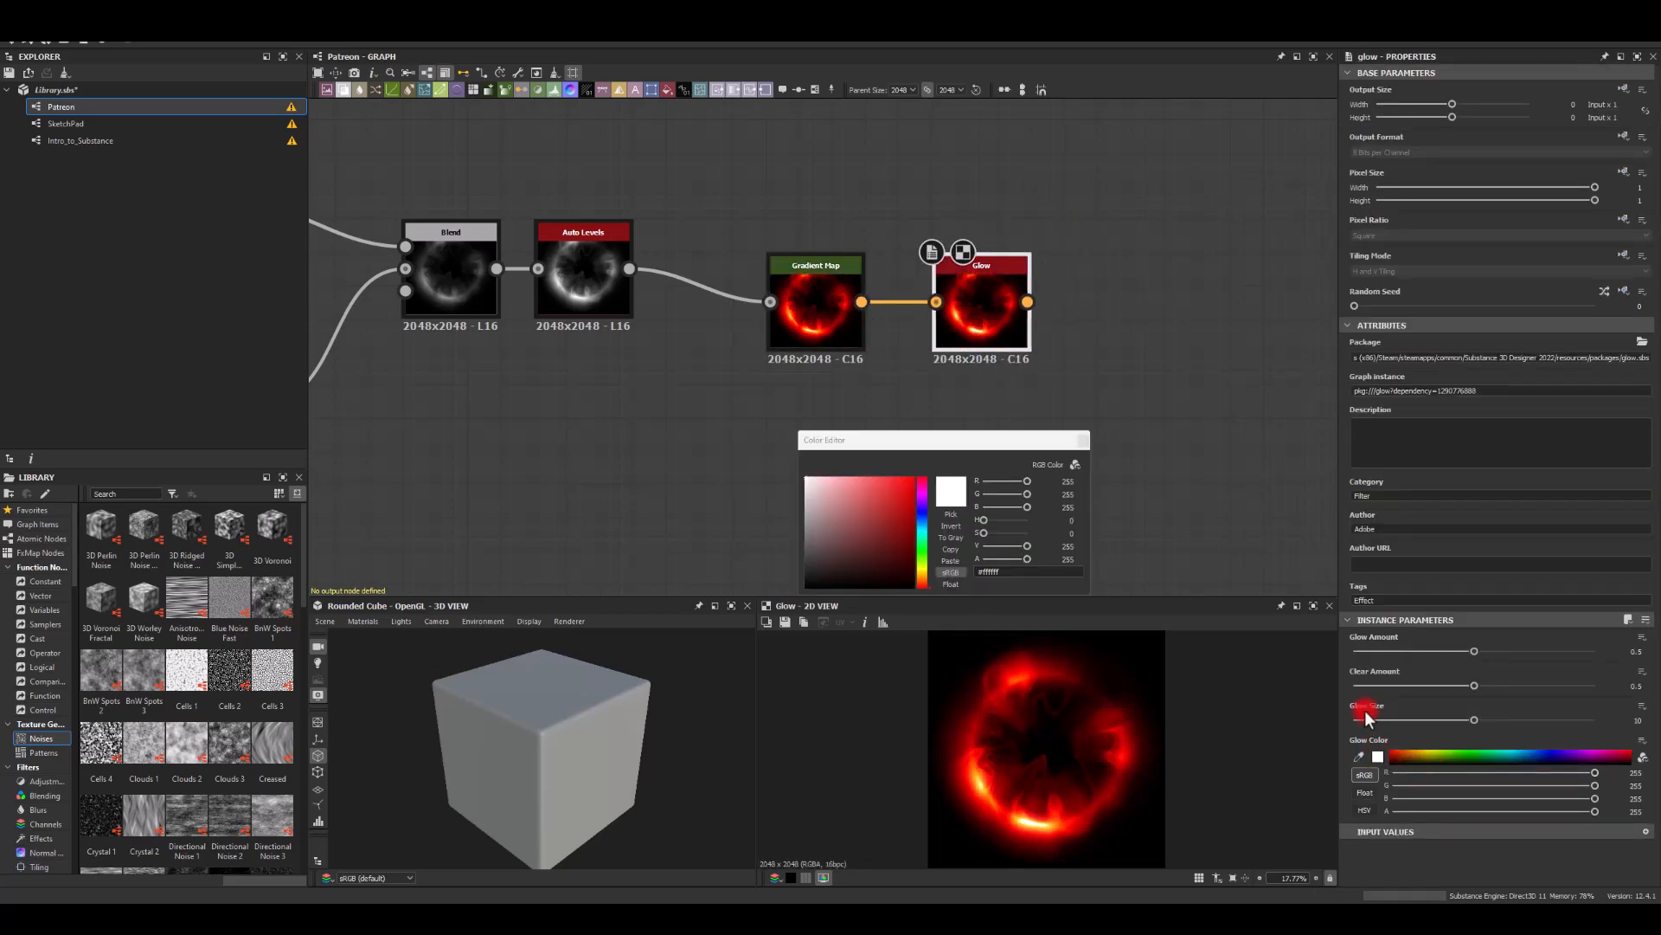
left_click_drag(860, 520, 915, 476)
left_click_drag(923, 585, 925, 581)
left_click(1048, 481)
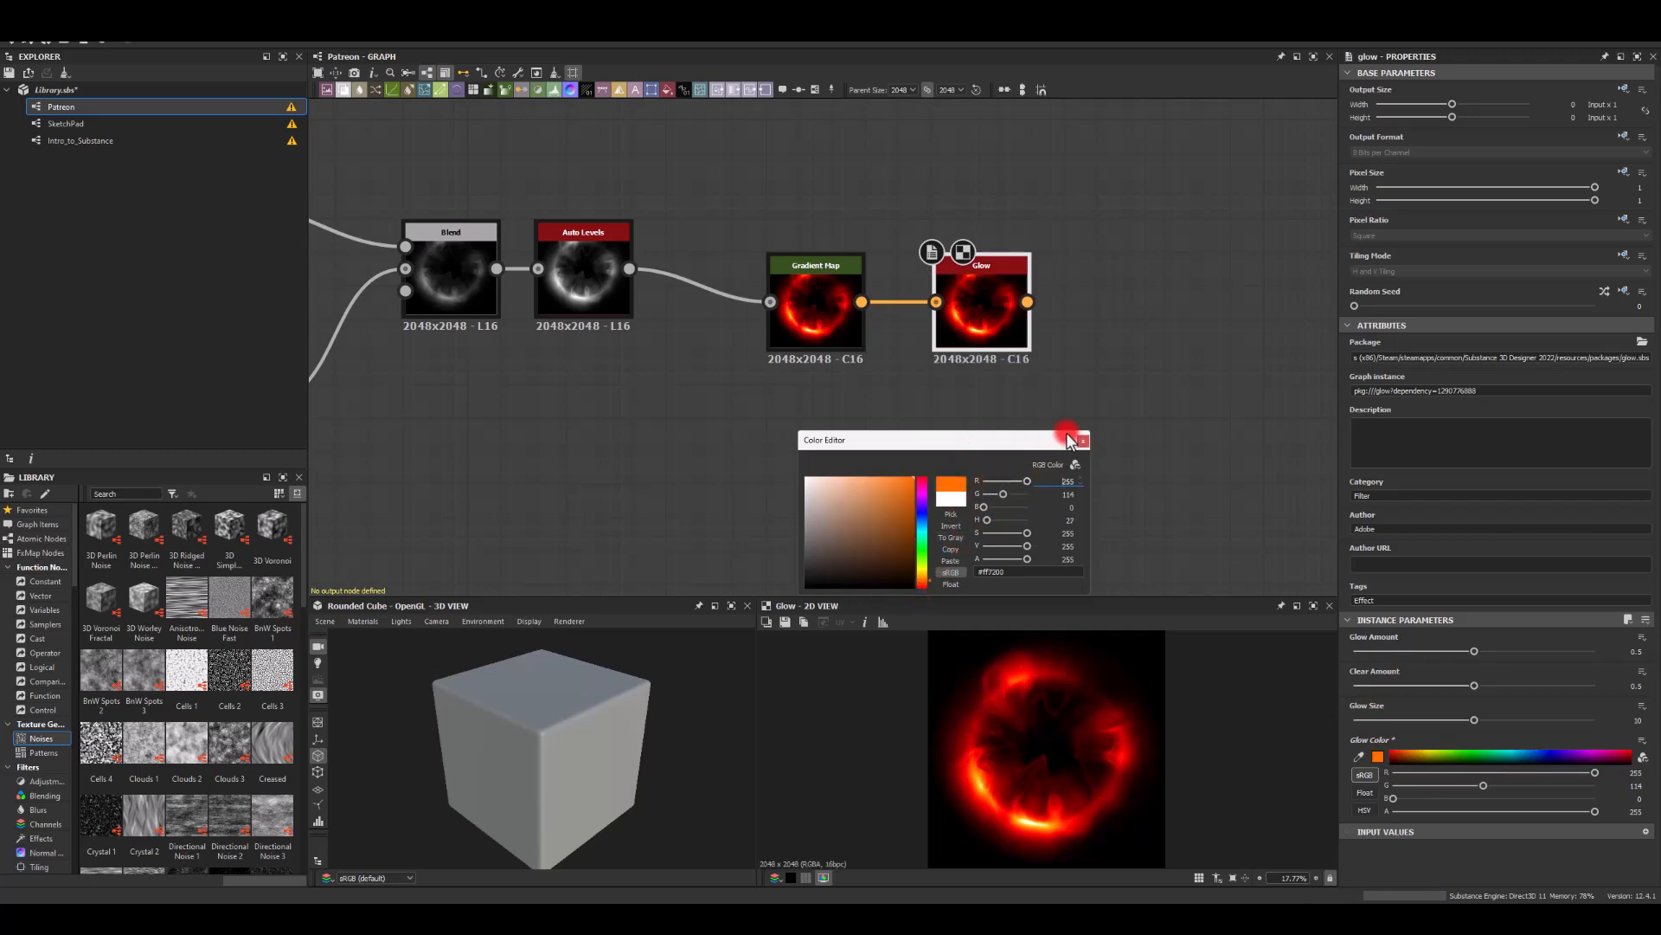
left_click(1083, 441)
- Set the Glow node's Glow Amount to 0.9, Clear Amount to 1 and Glow Size to 20
mouse_move(1545, 654)
left_mouse_down()
mouse_move(1457, 662)
mouse_move(1515, 654)
mouse_move(1387, 702)
mouse_move(1335, 694)
mouse_move(1655, 692)
left_mouse_up()
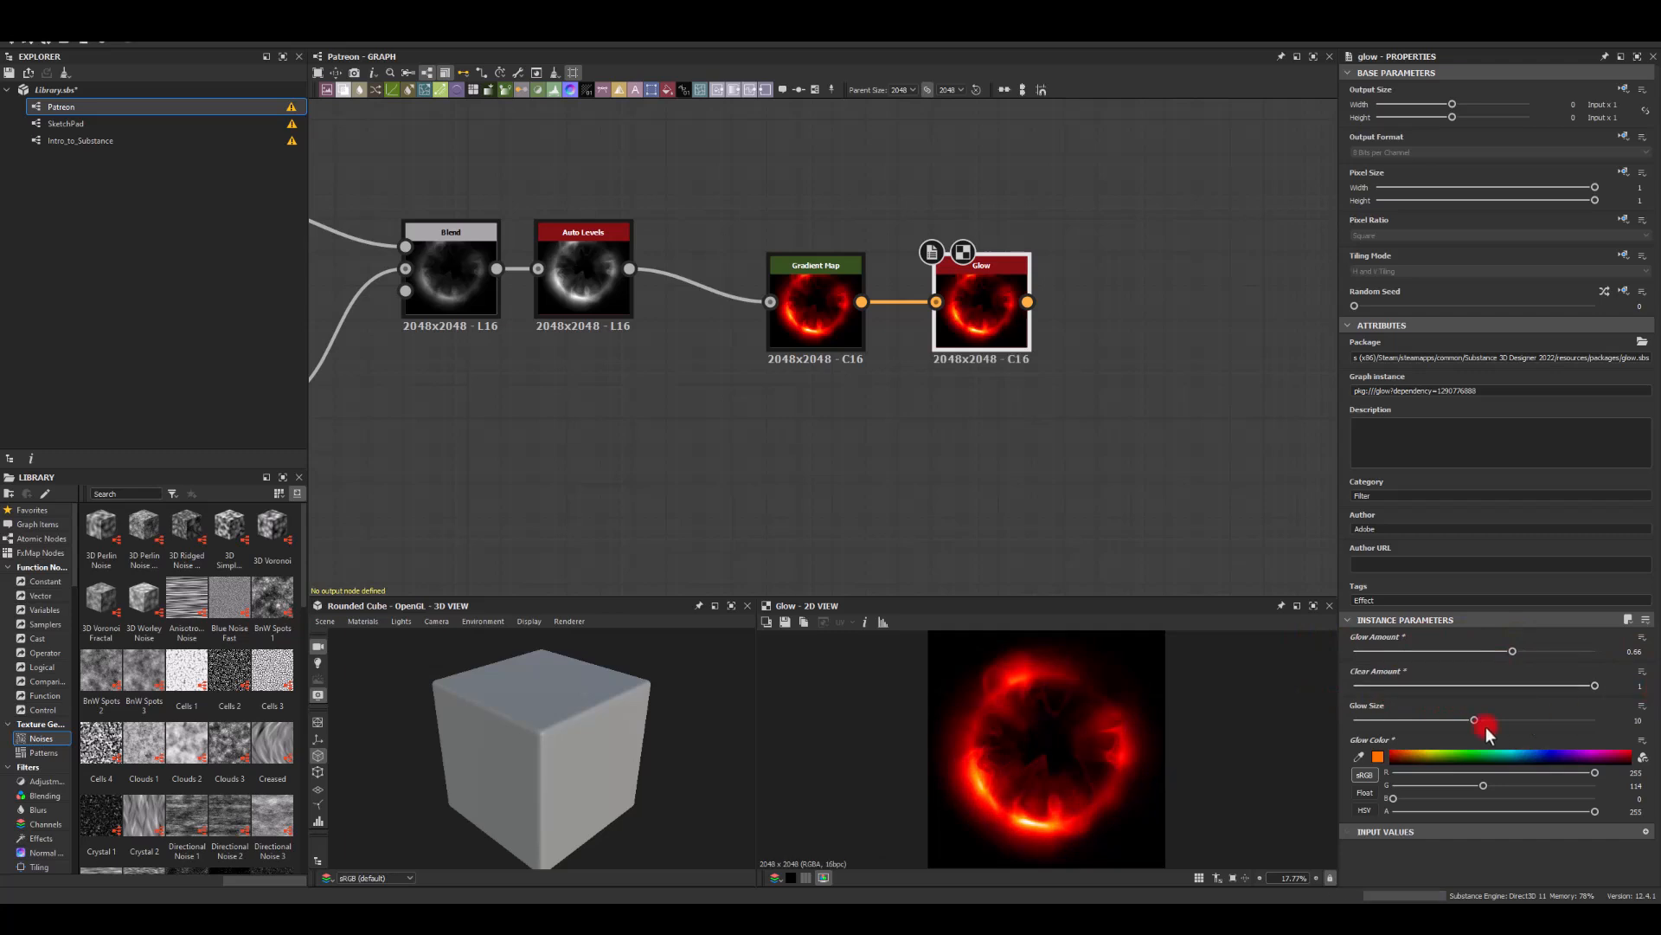
mouse_move(1474, 718)
left_mouse_down()
mouse_move(1364, 727)
mouse_move(1457, 720)
left_mouse_up()
left_click_drag(1506, 658, 1643, 690)
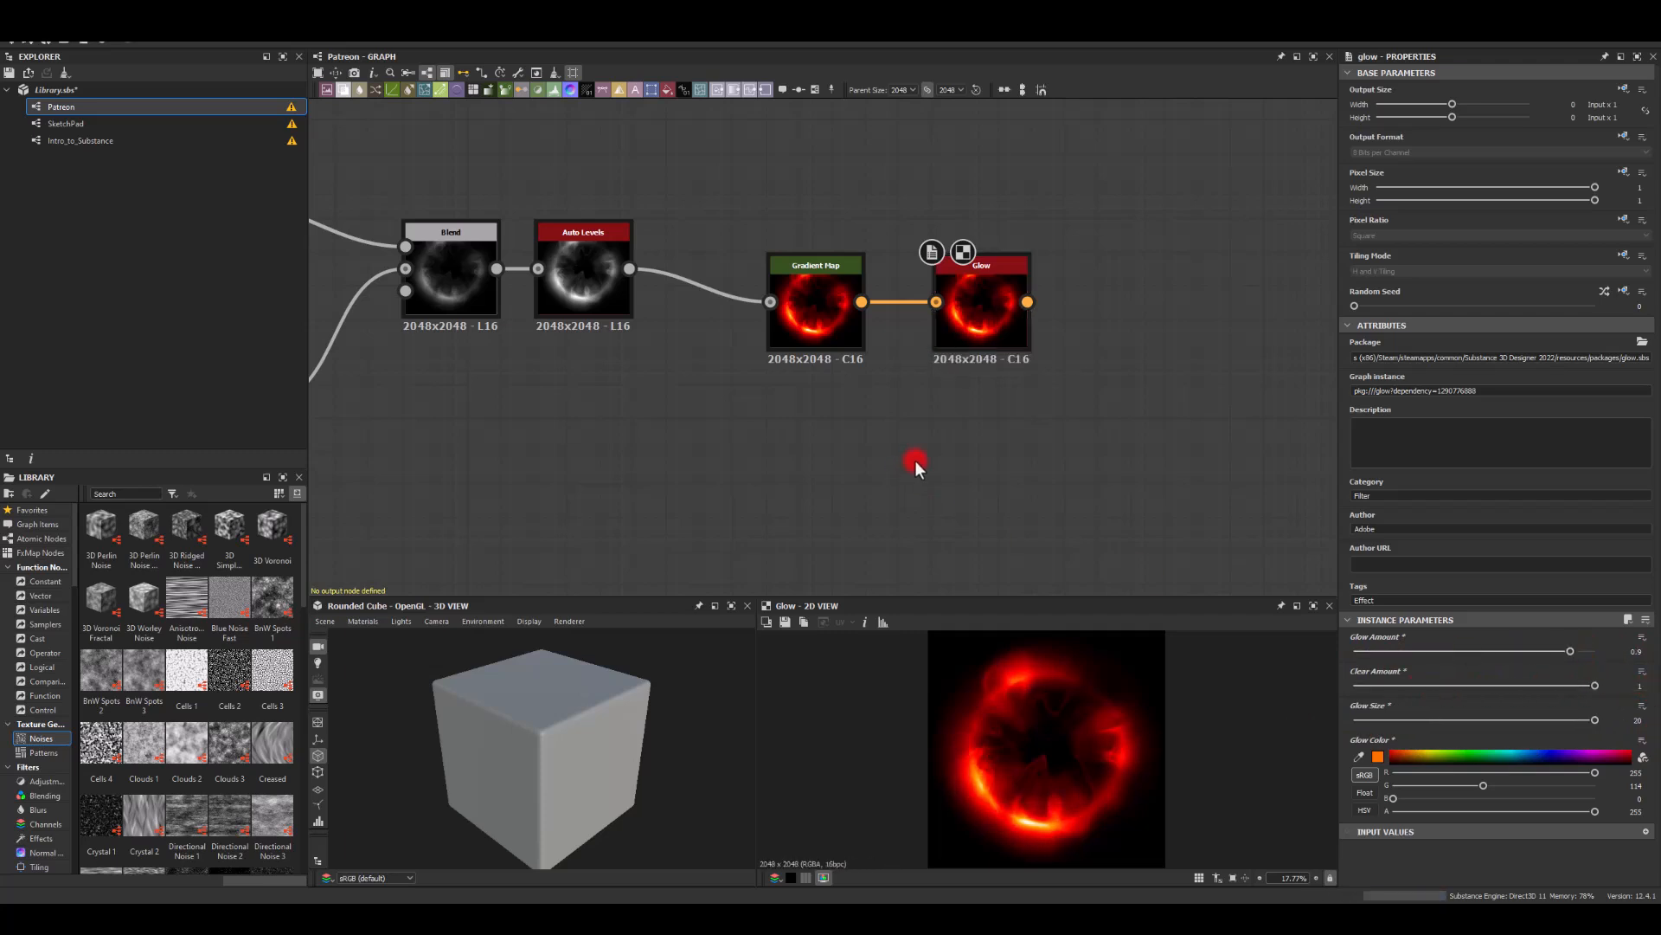
- Shift the Gradient Map's orange and red keys toward the dark end, with red at position 0.264, and darken the red to #730000
left_click(801, 307)
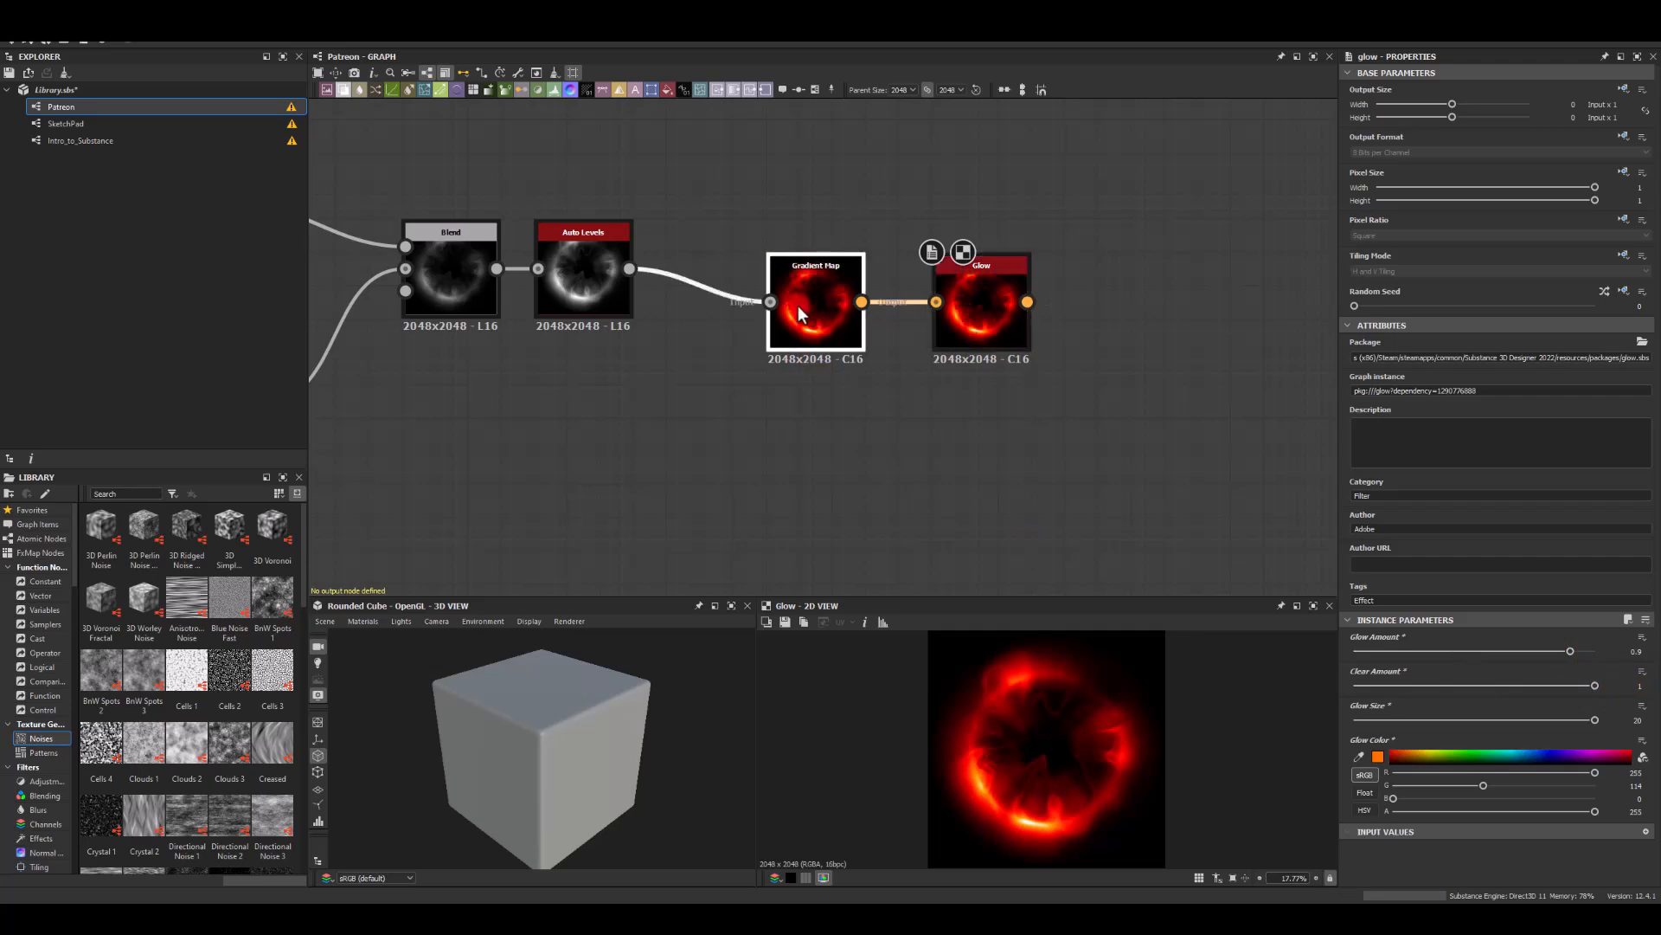
double_click(813, 322)
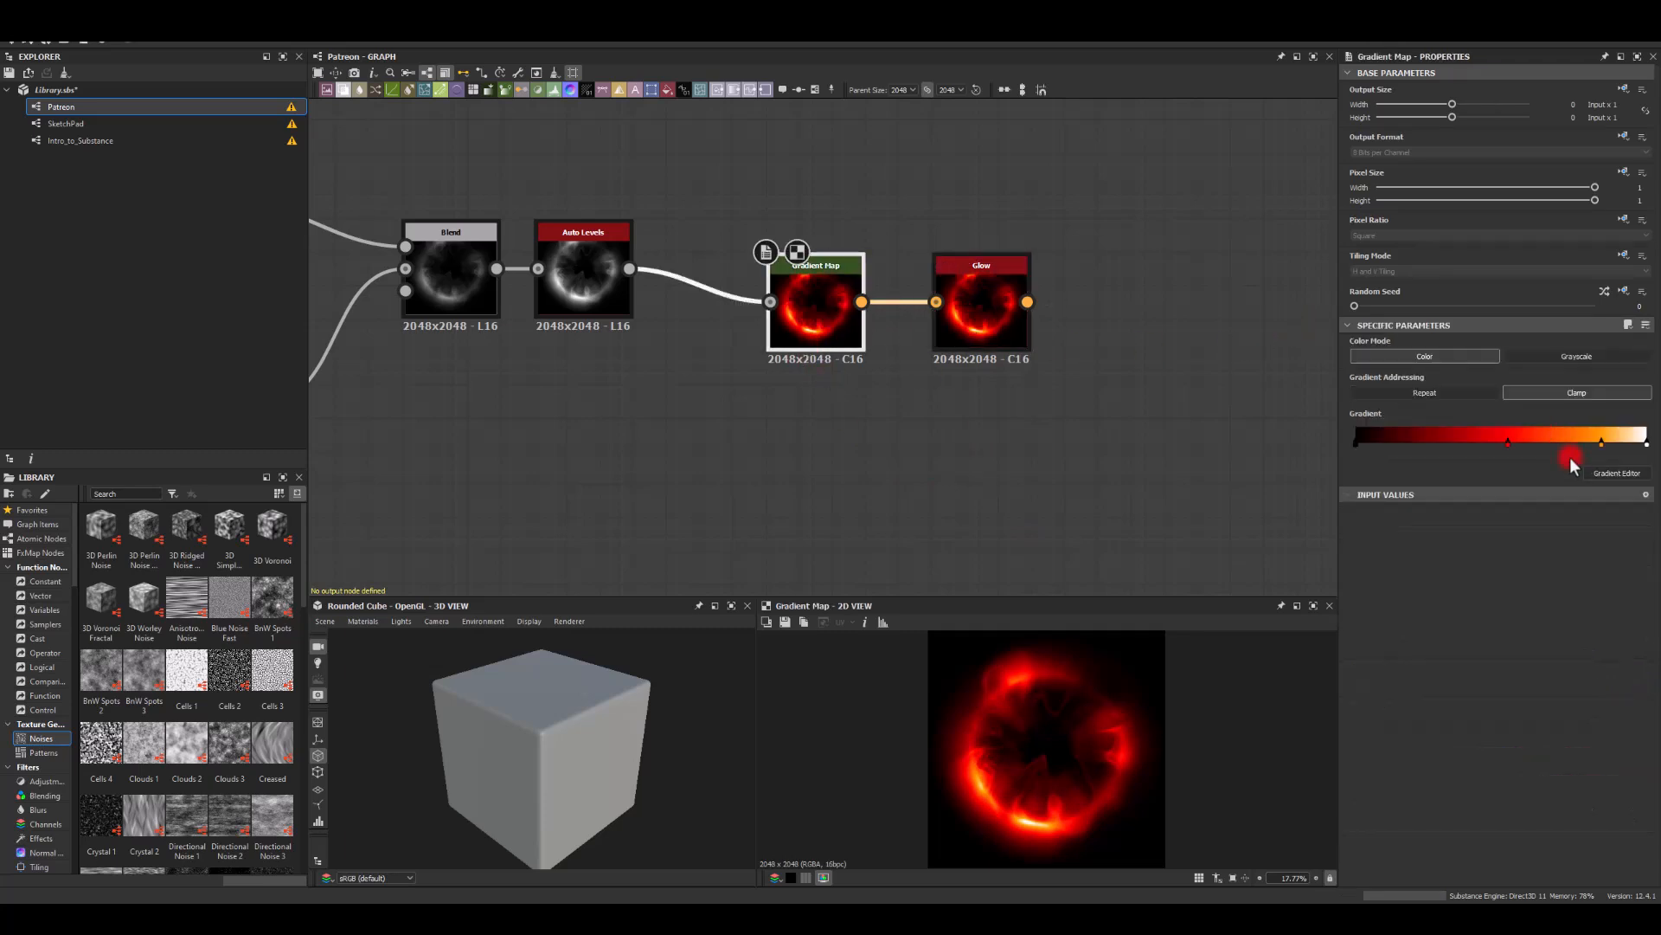
left_click(1607, 476)
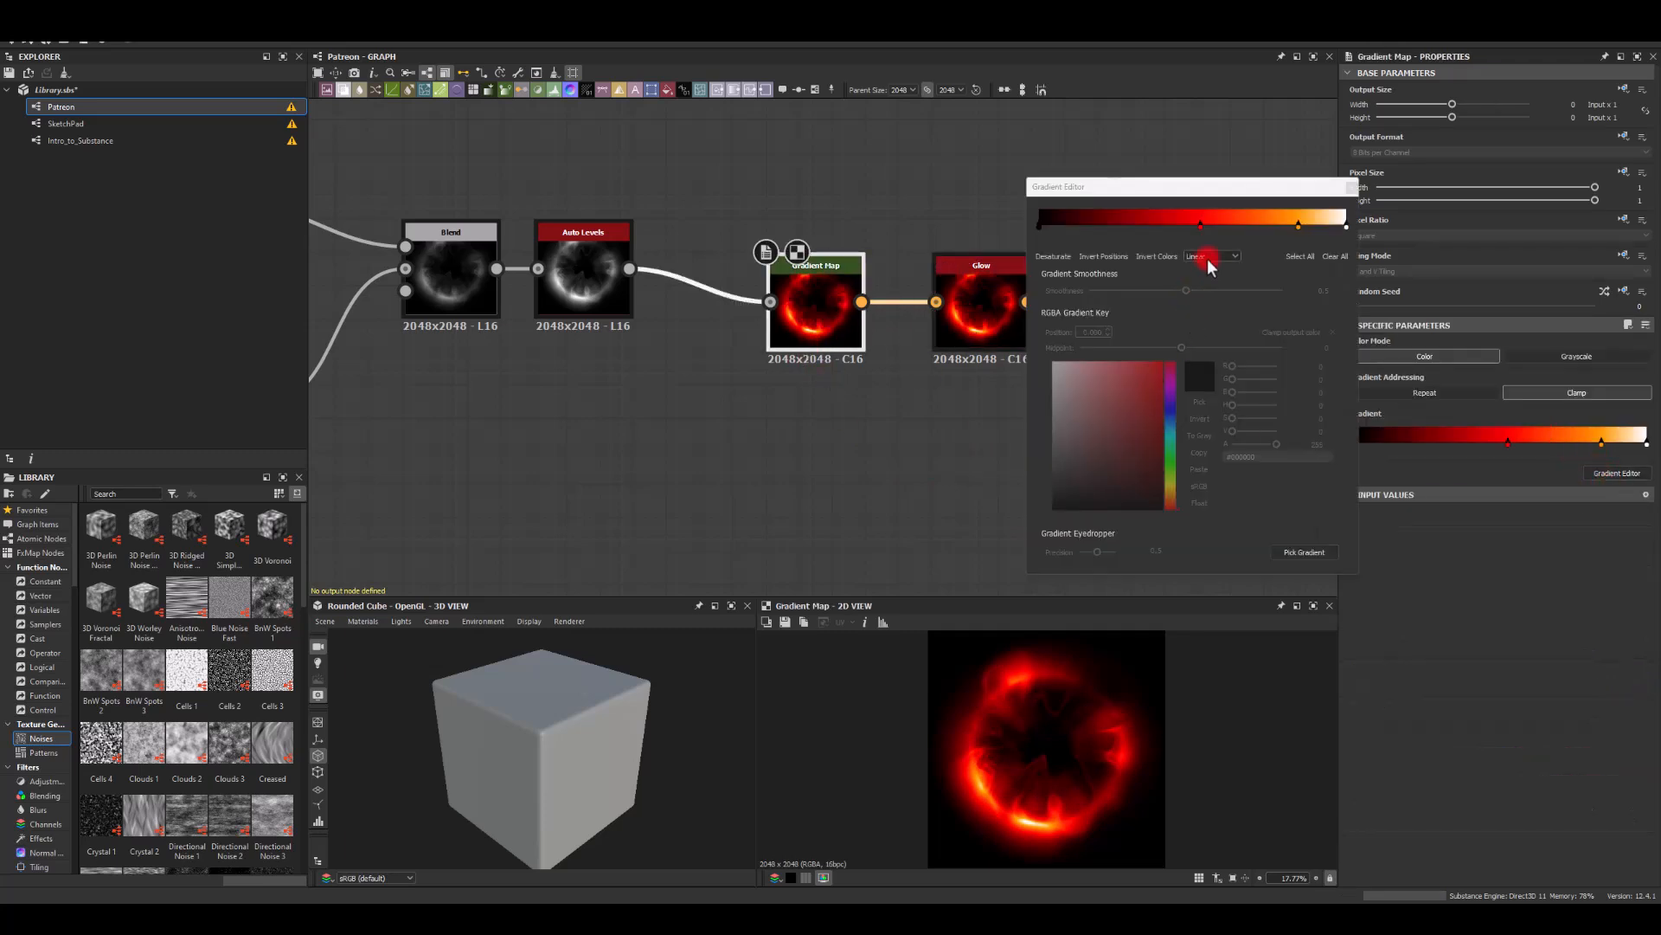
left_click_drag(1298, 228, 1118, 226)
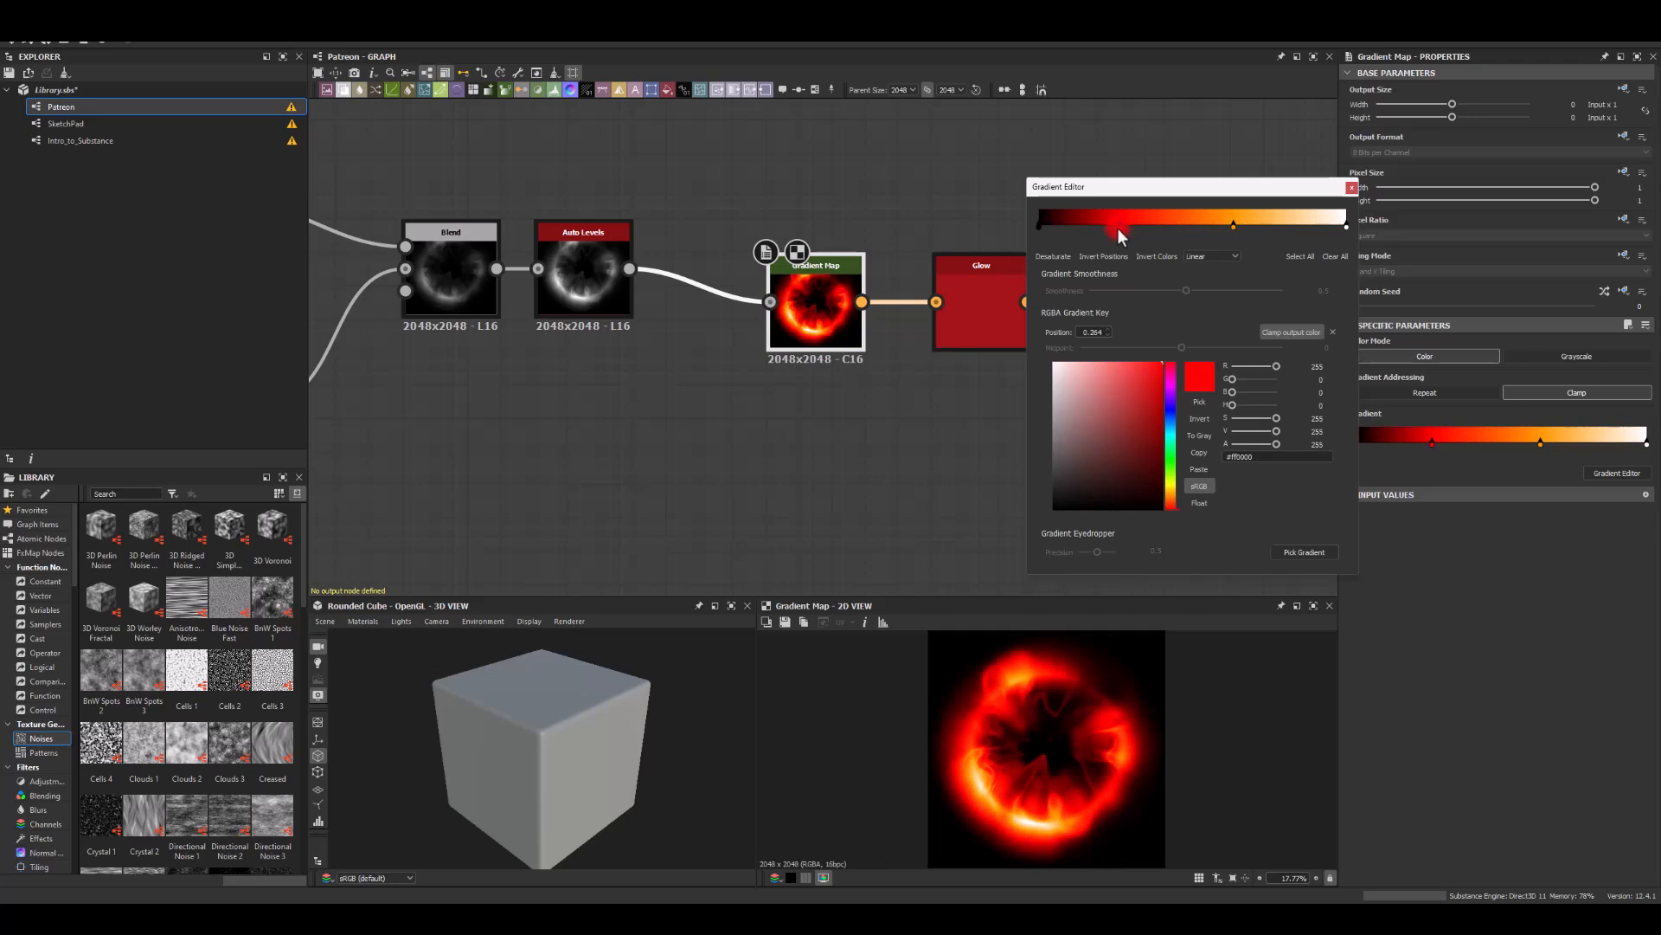
left_click(1161, 416)
left_click_drag(1161, 416, 1205, 444)
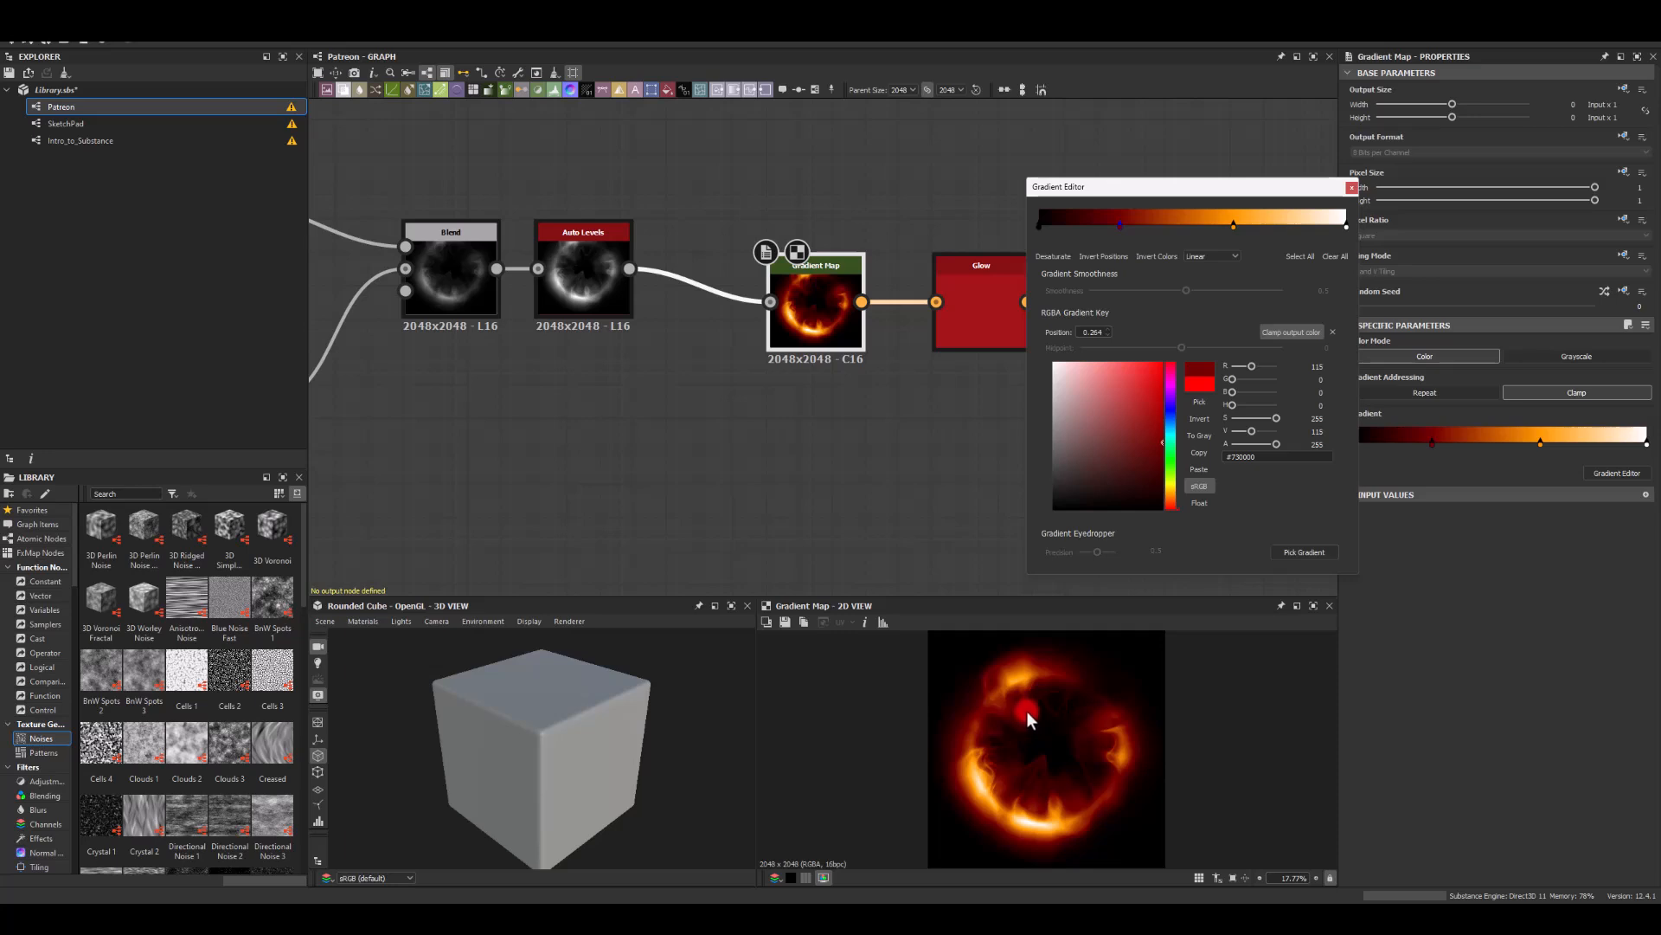
- Close the gradient editor and preview the Glow node's output in the 2D view
left_click(1352, 187)
middle_click_drag(986, 304, 1013, 322)
left_click(1011, 314)
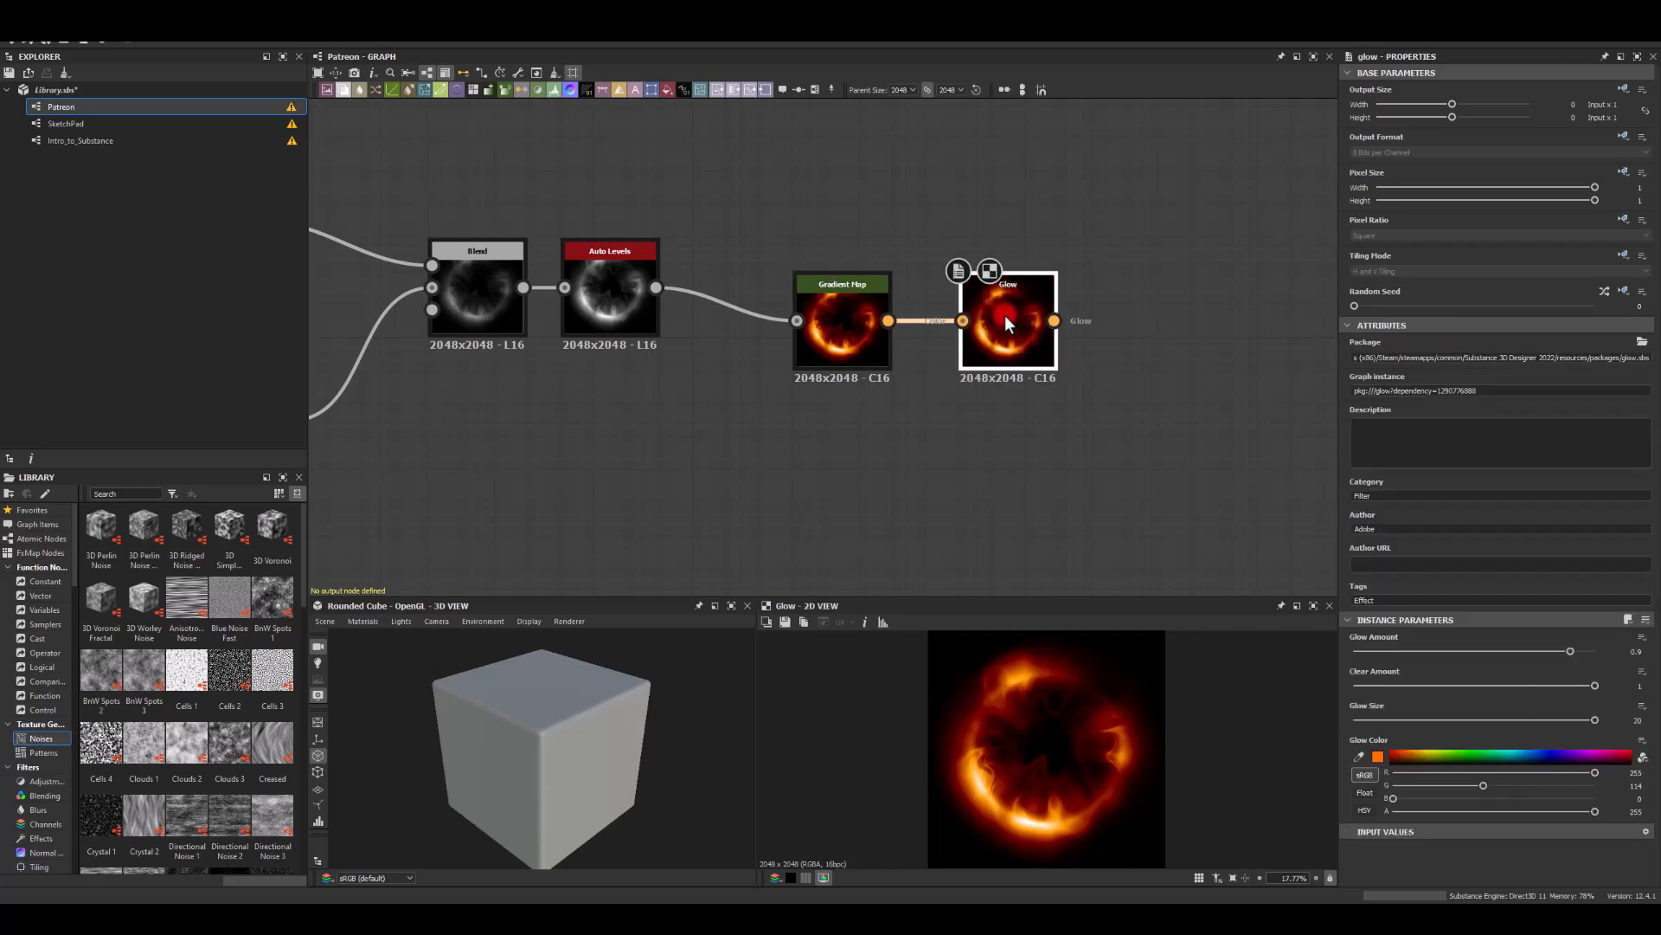
left_click(614, 313)
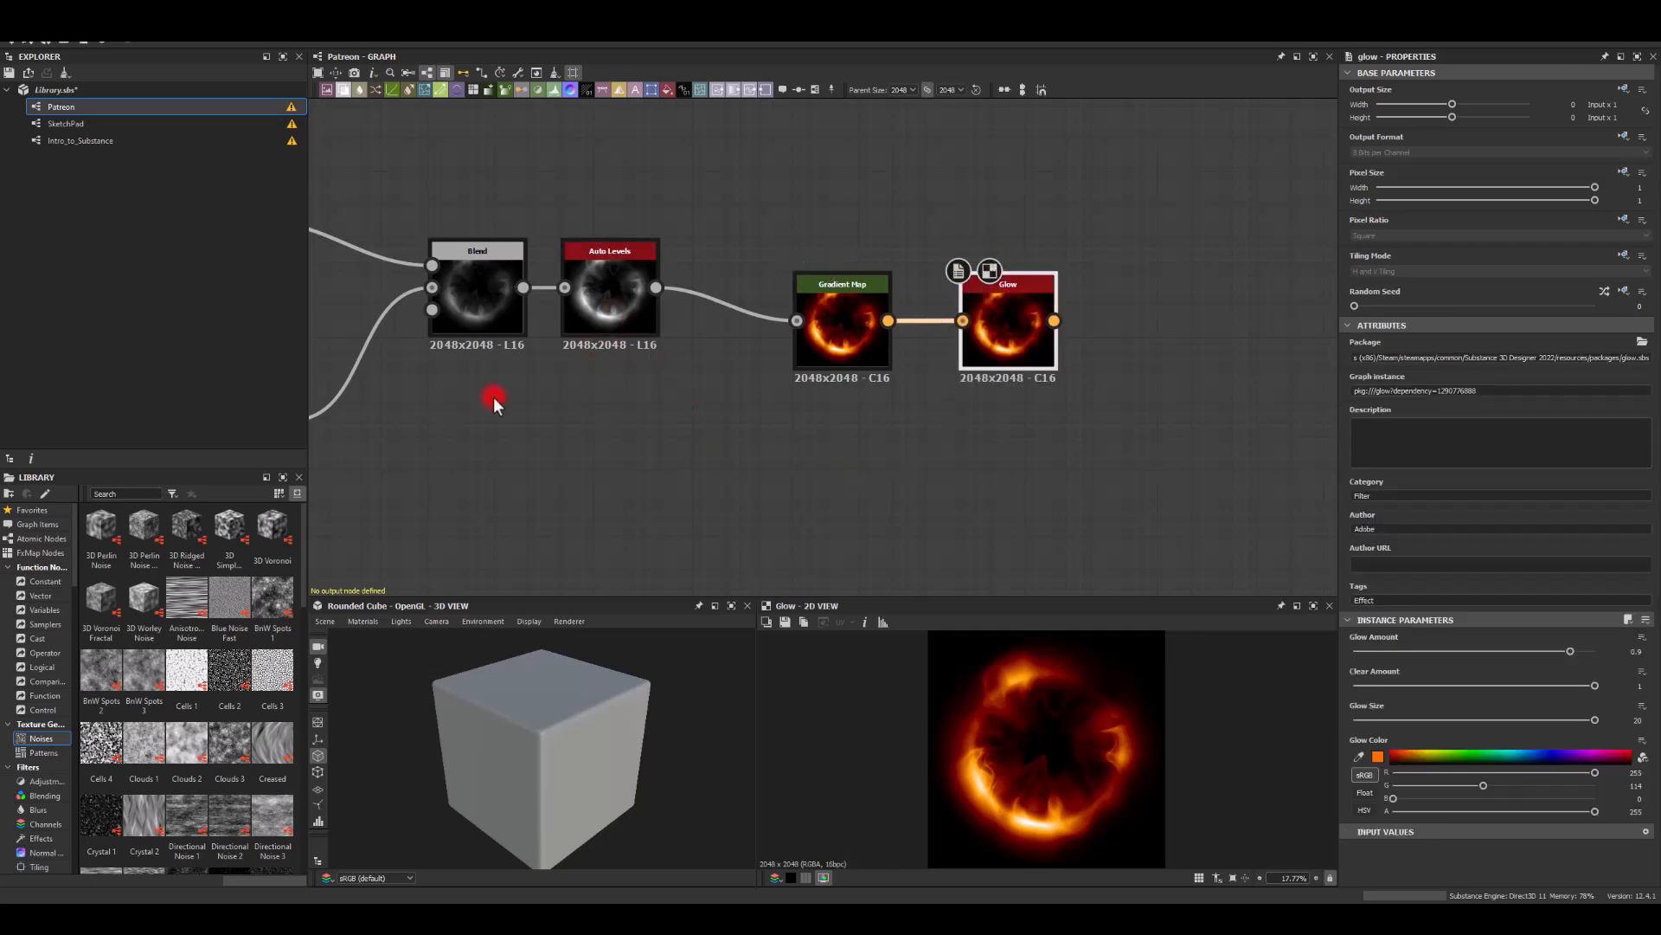
- Insert a Blur HQ Grayscale node after the Multi Directional Warp Grayscale and connect its output to the Blend in place of the warp's
middle_click_drag(477, 454, 938, 331)
middle_click_drag(674, 404, 919, 340)
middle_click_drag(720, 450, 718, 344)
left_click(516, 460)
left_click_drag(563, 492, 760, 514)
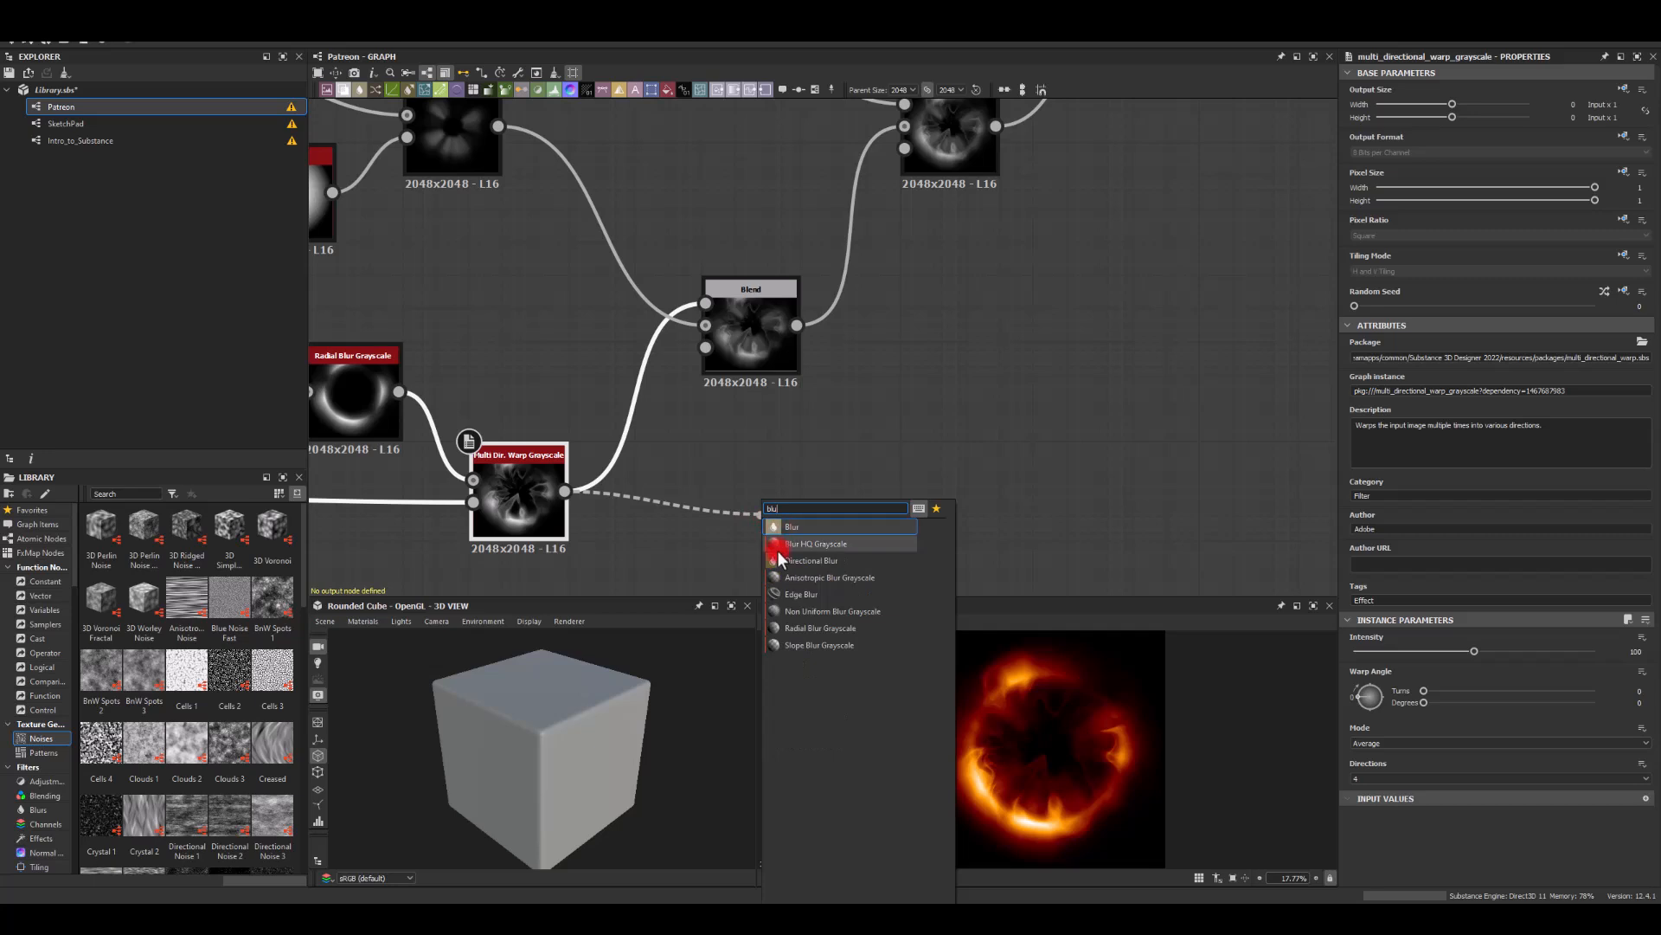
left_click(816, 559)
left_click_drag(786, 495, 659, 484)
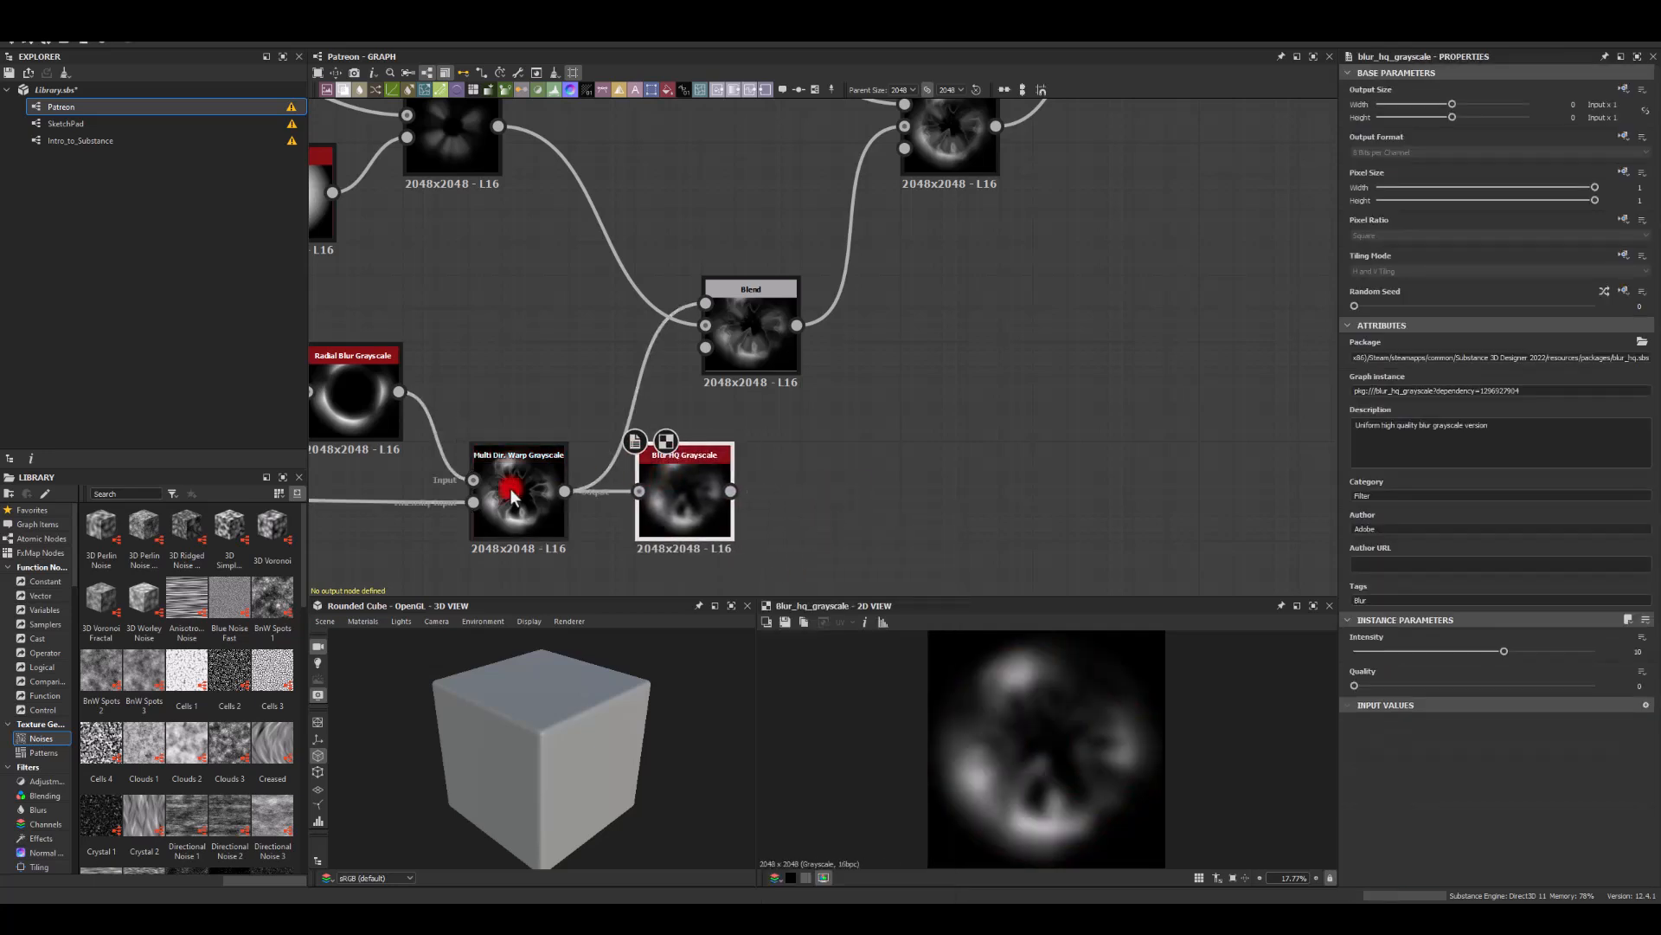
left_click_drag(716, 433, 735, 278)
- Preview the Auto Levels output and set the new Blur HQ Grayscale node's Intensity to 1.25
scroll(976, 405, "down", 3)
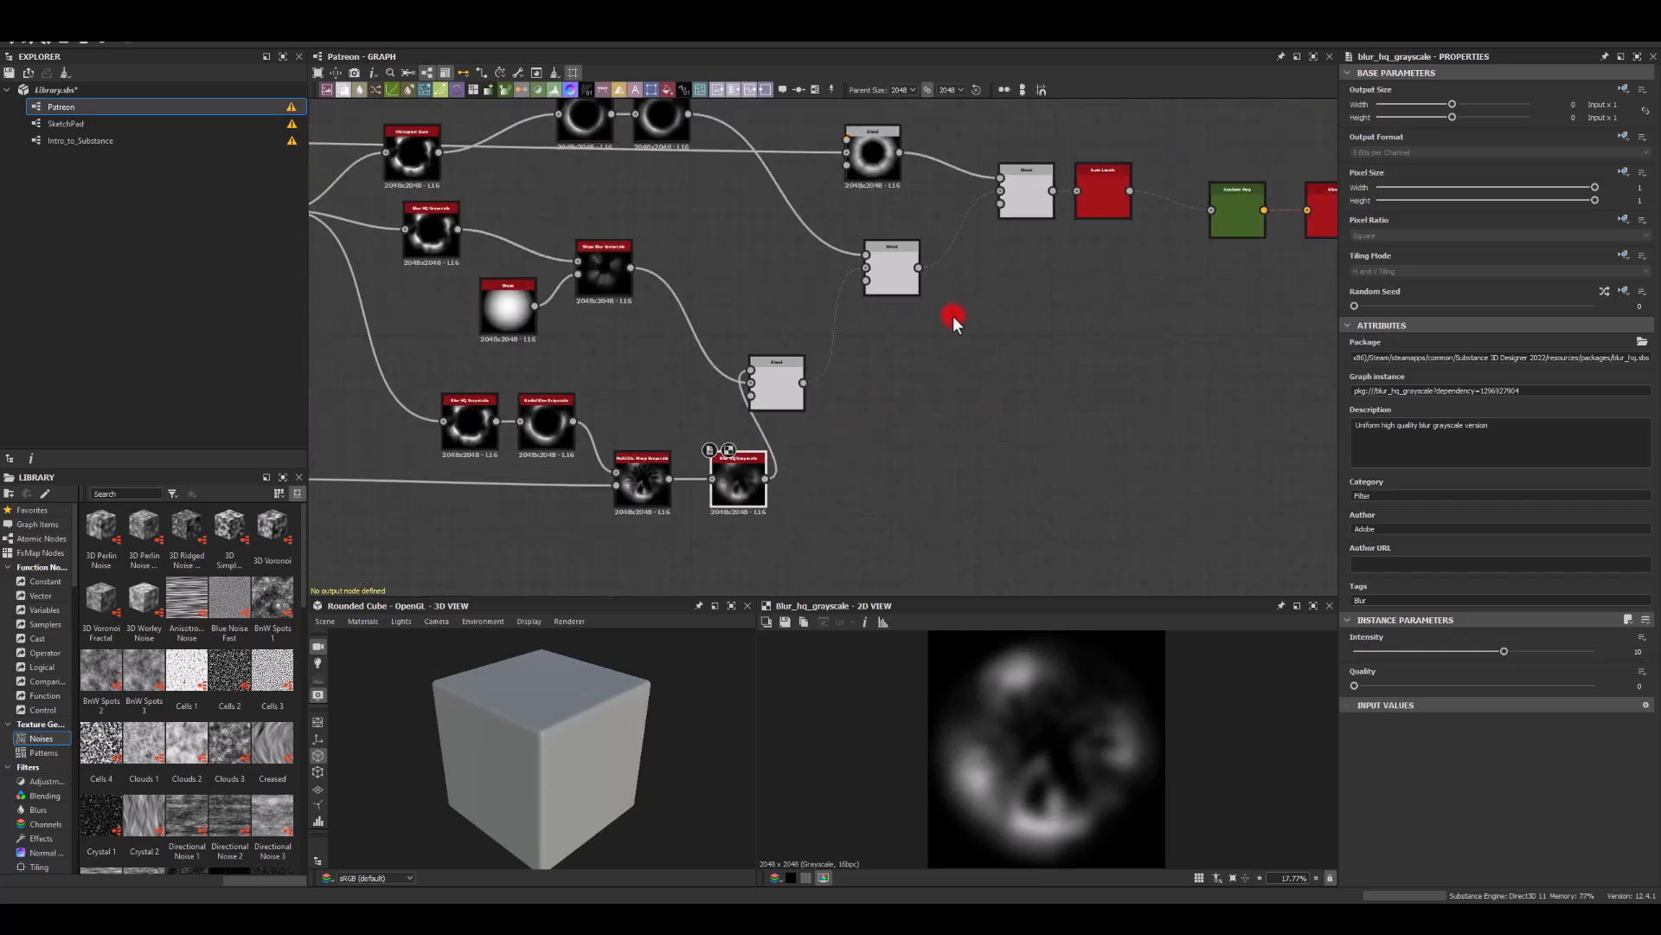
double_click(1102, 195)
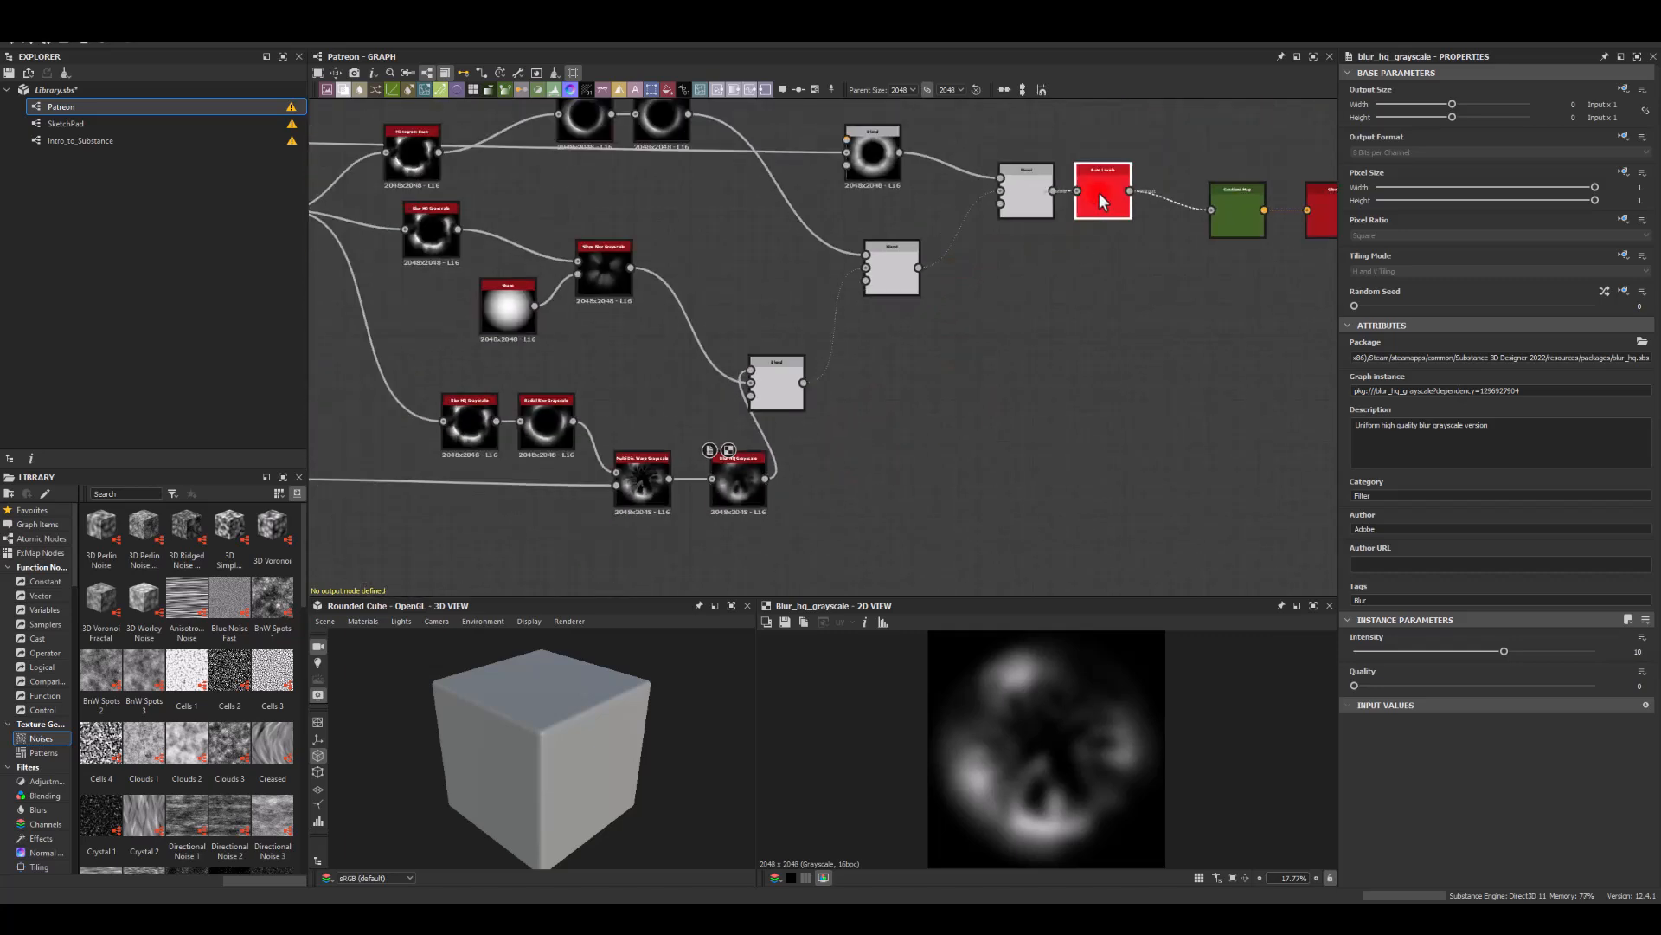
left_click(734, 481)
left_click_drag(1410, 657, 1372, 666)
- Preview the Glow output and set the Opacity of the Multiply Blend before Auto Levels to 0.57
middle_click_drag(1026, 459, 566, 456)
left_click_drag(844, 214, 846, 209)
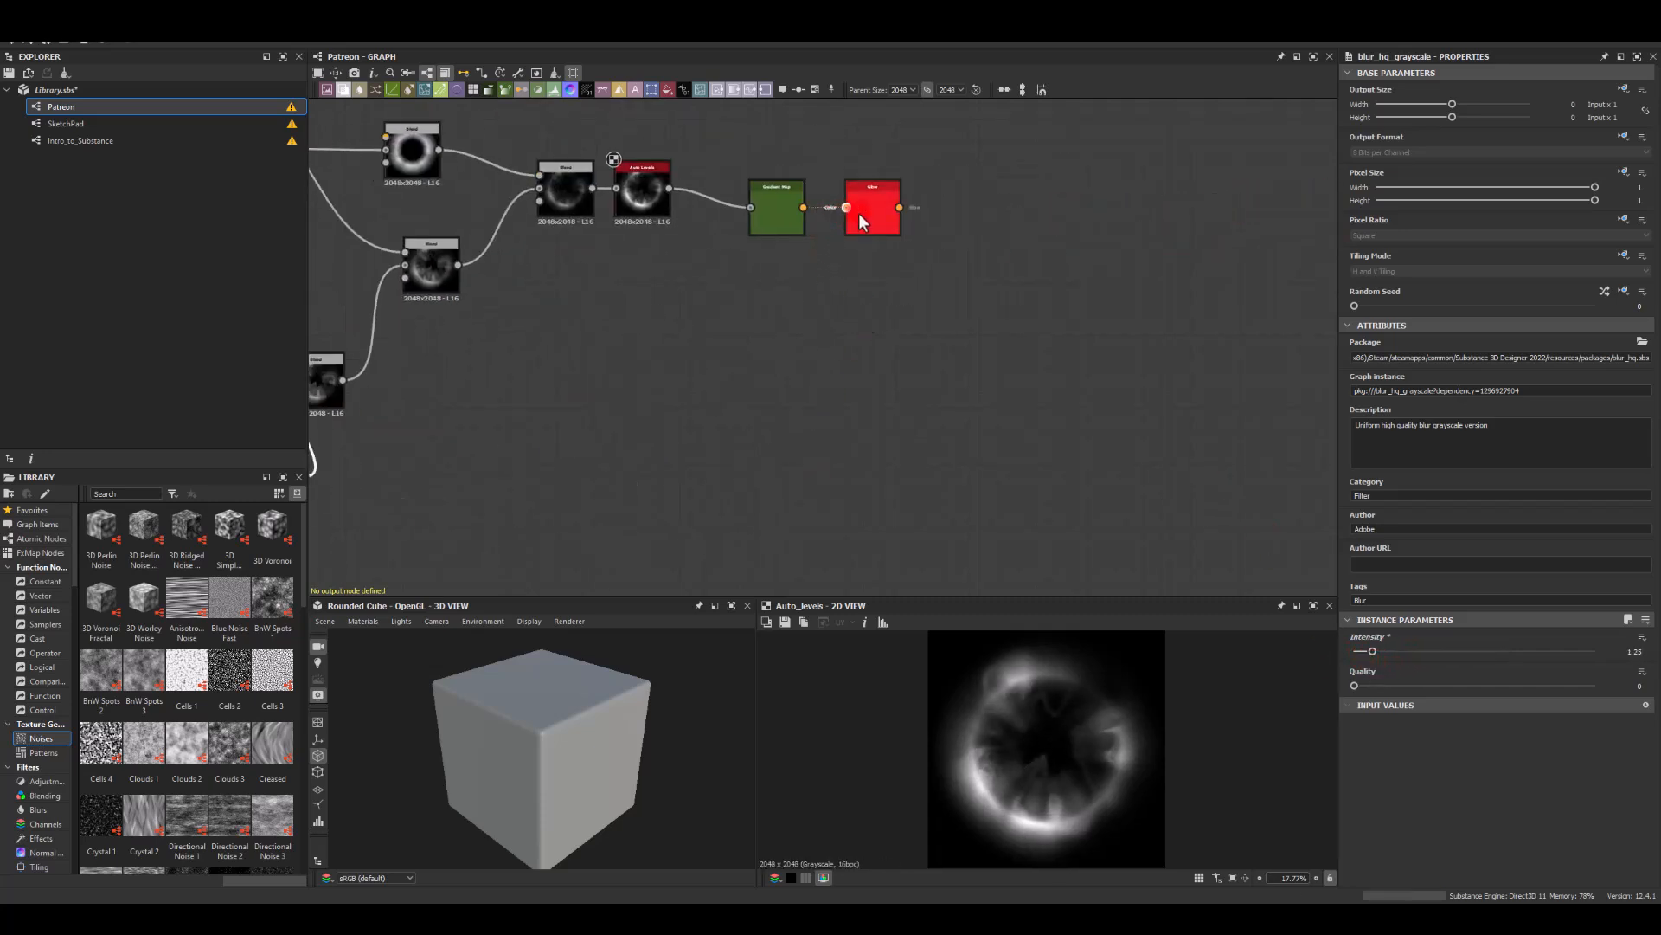
double_click(858, 213)
middle_click_drag(702, 441, 947, 556)
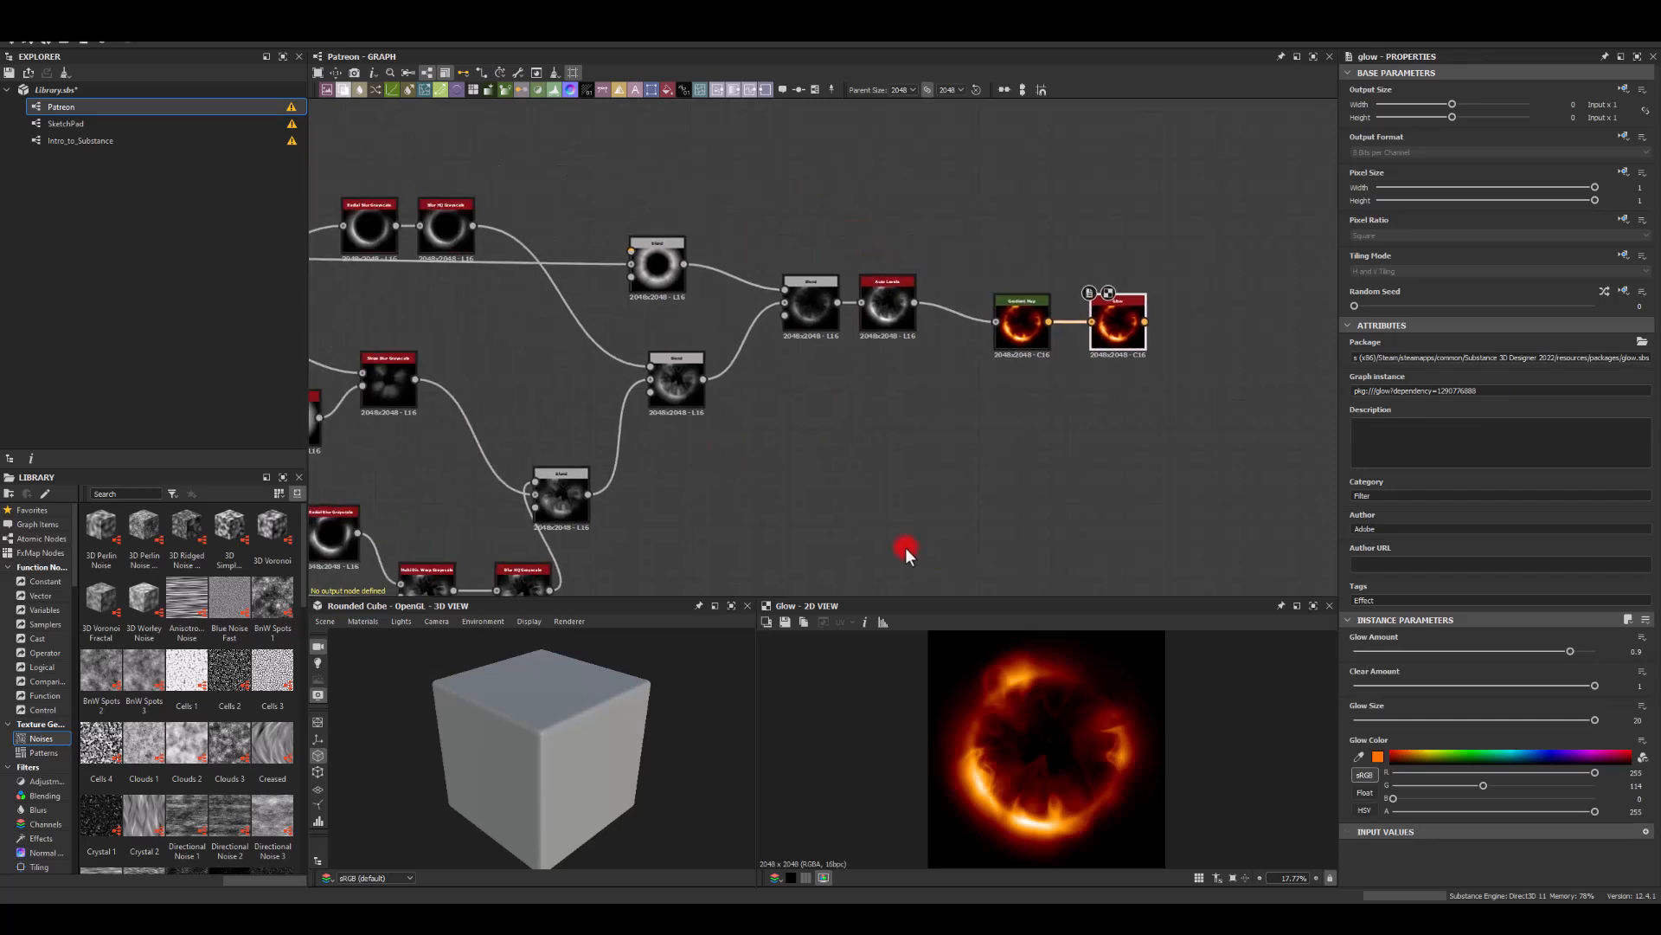
scroll(884, 223, "up", 3)
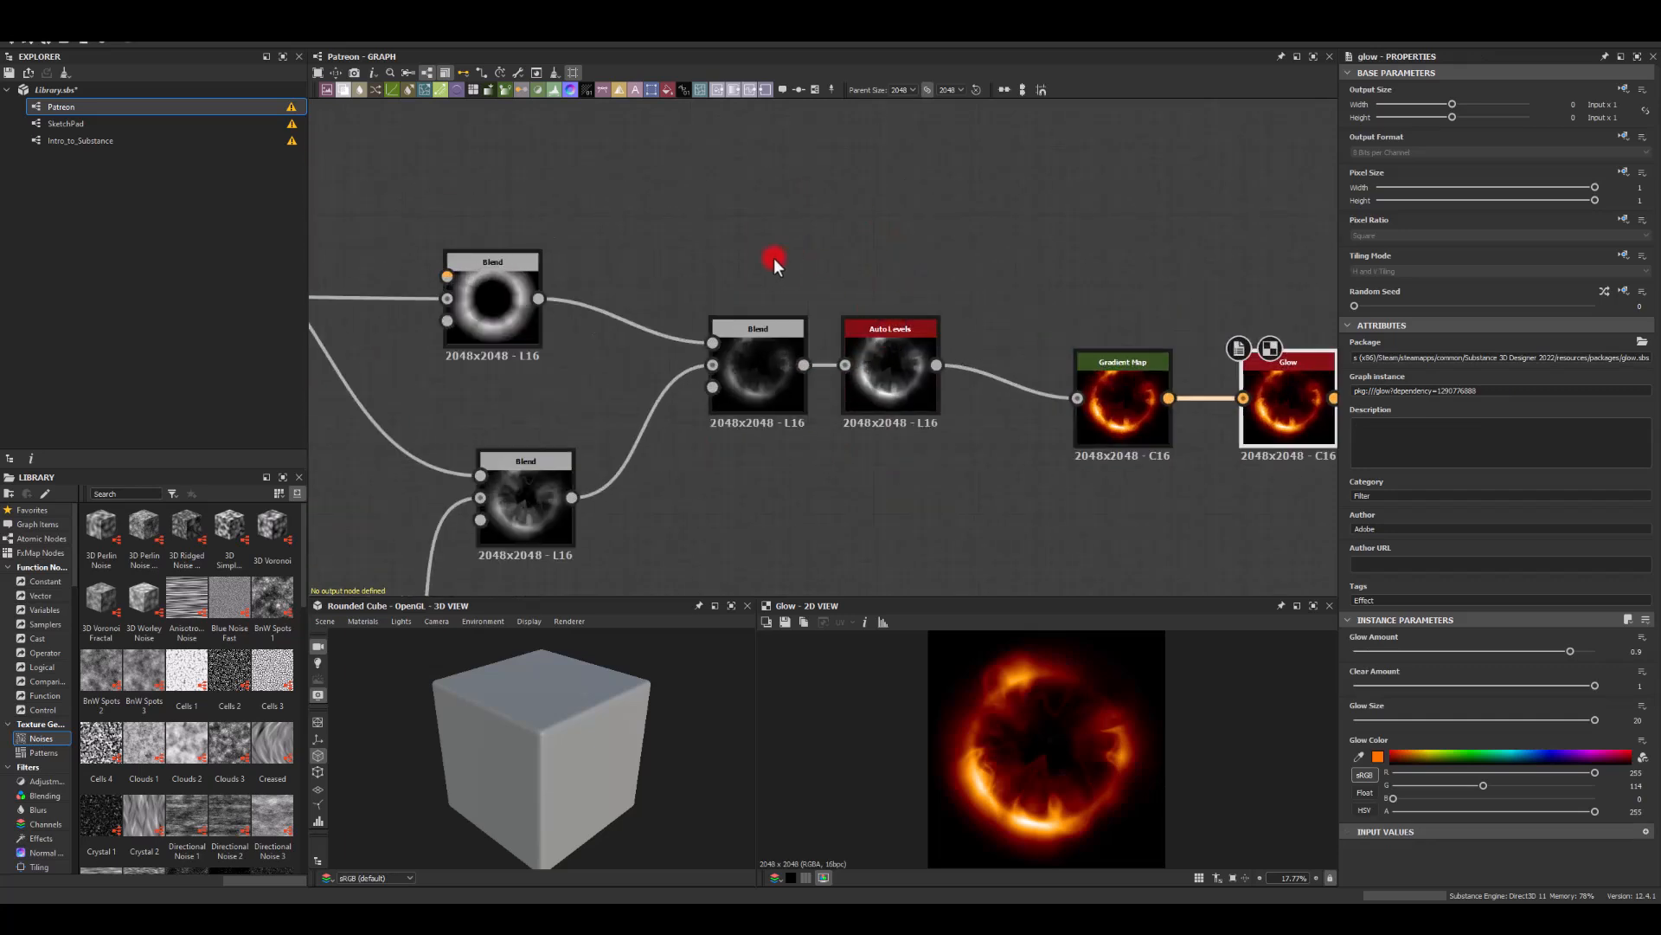
left_click(750, 350)
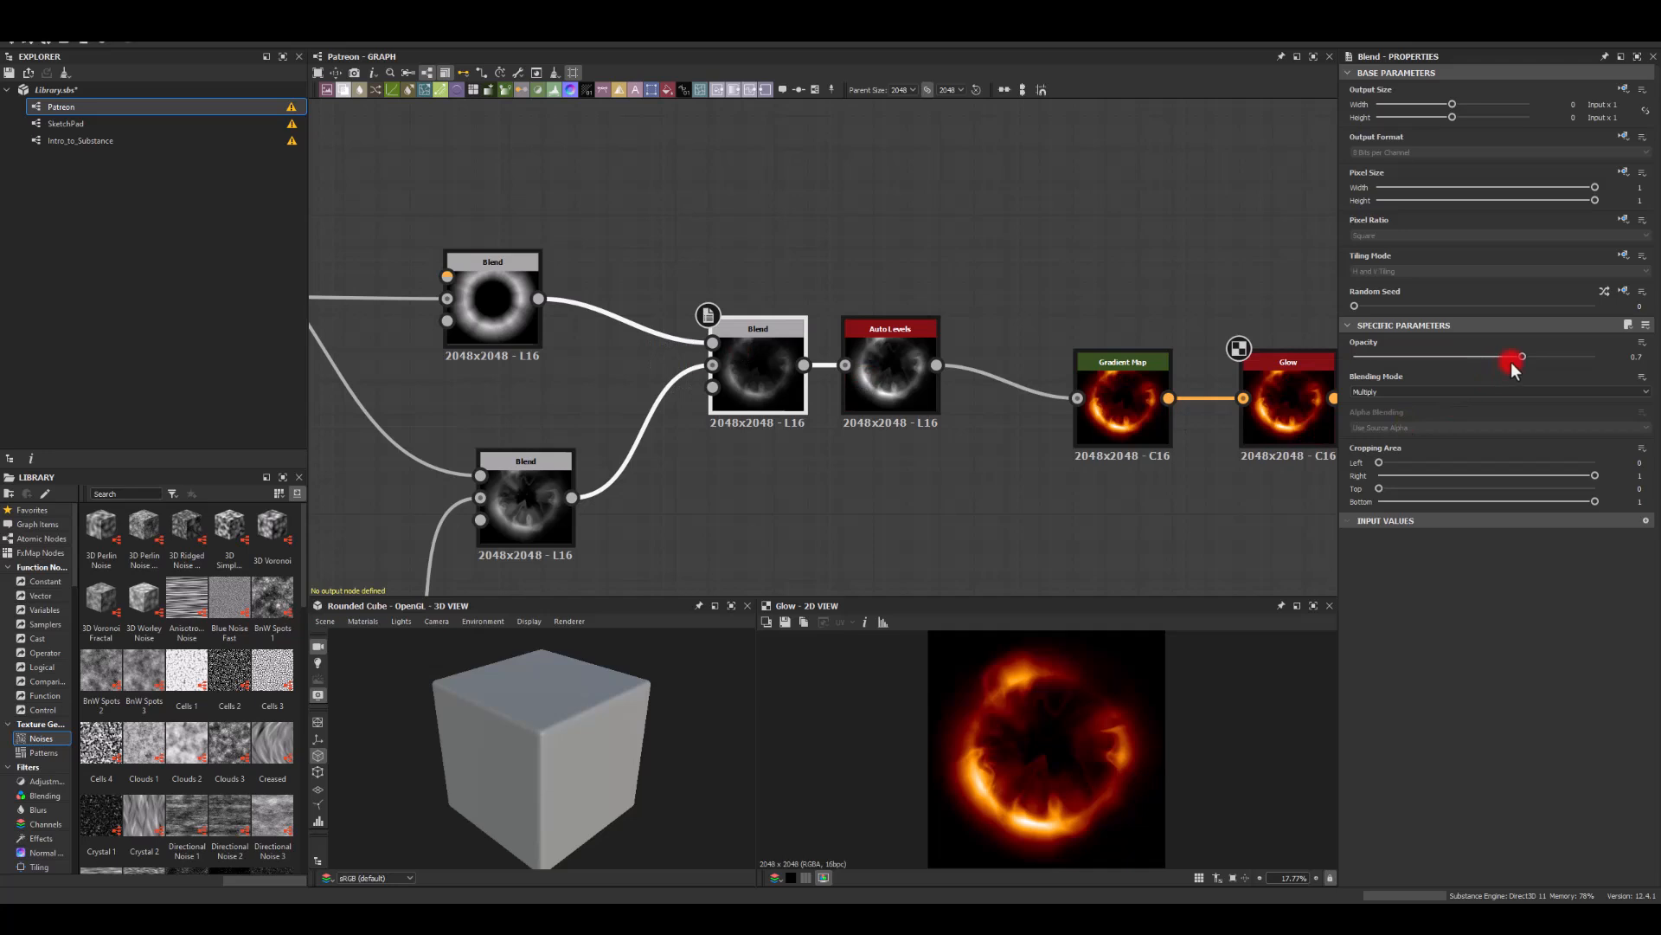
left_click_drag(1526, 362, 1467, 370)
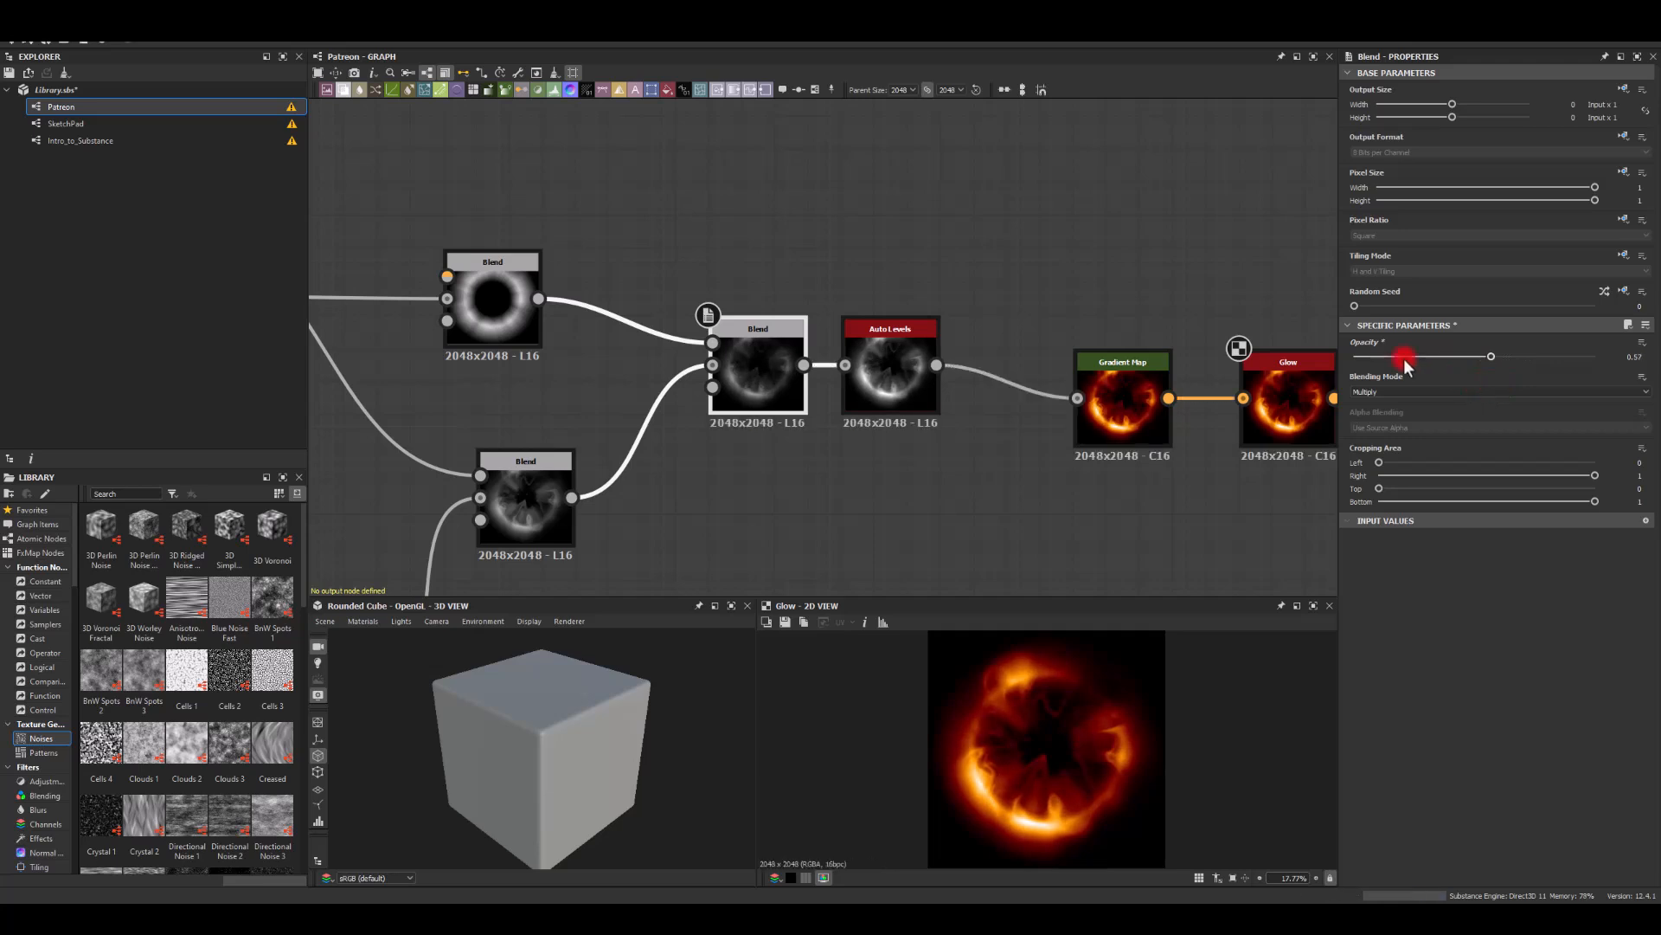
- Set the Opacity of the Max (Lighten) Blend feeding the Multiply Blend to 0.33
middle_click_drag(531, 345, 745, 259)
left_click(766, 369)
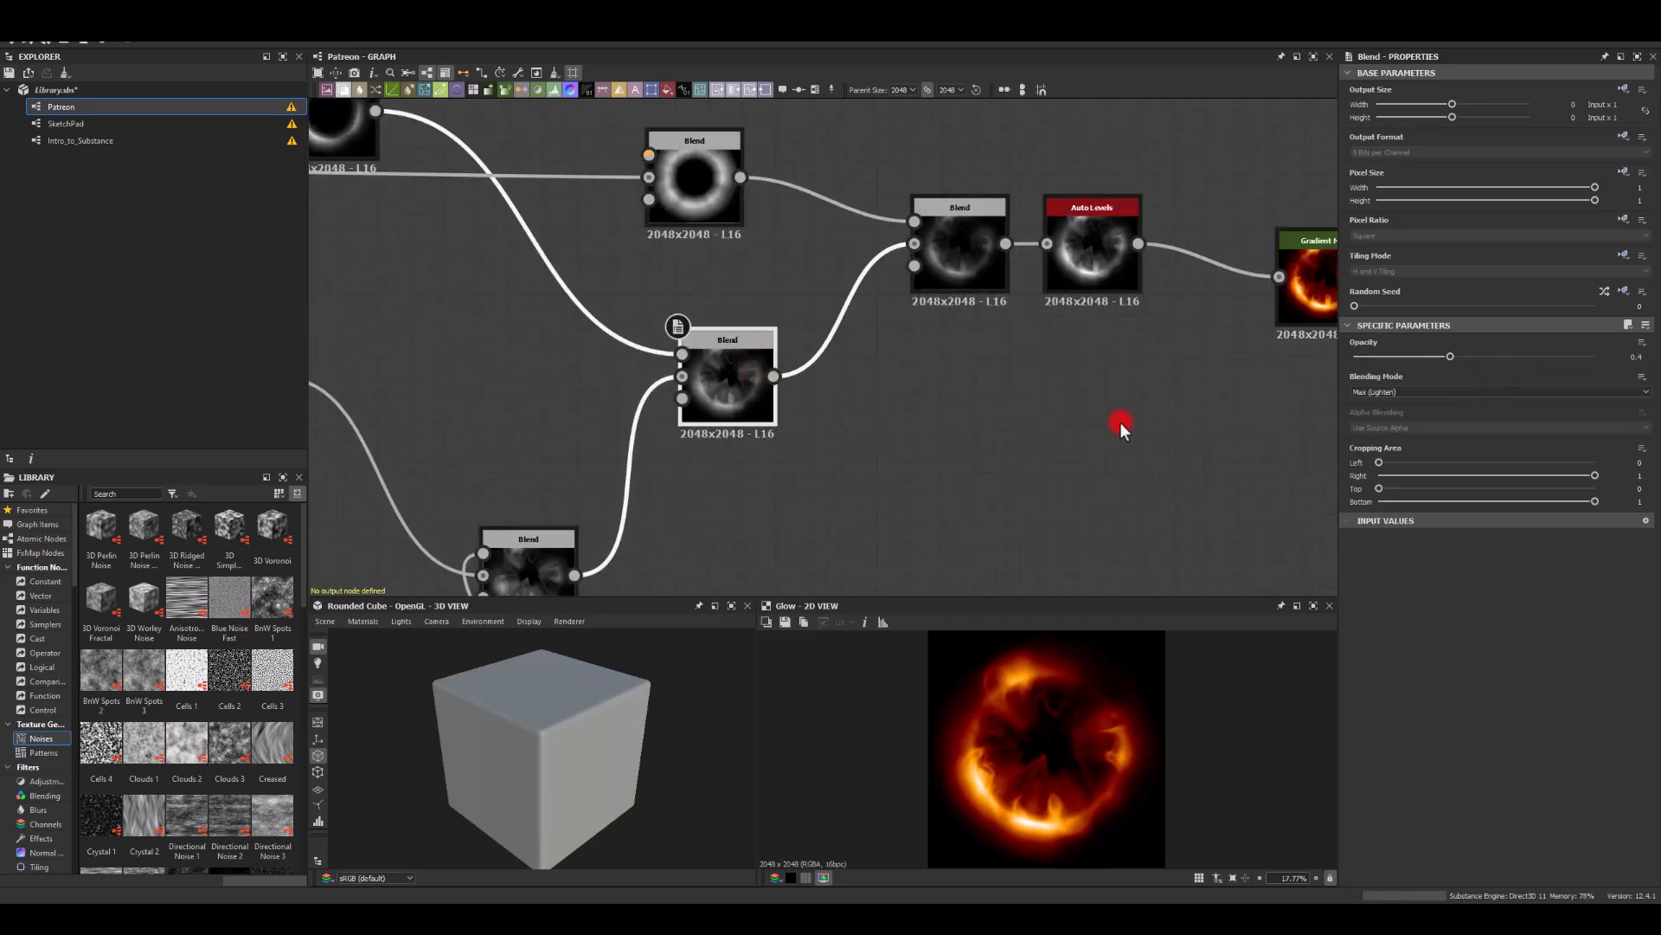
mouse_move(1406, 367)
left_mouse_down()
mouse_move(1306, 362)
mouse_move(1654, 366)
mouse_move(1261, 386)
mouse_move(1483, 405)
mouse_move(1426, 389)
left_mouse_up()
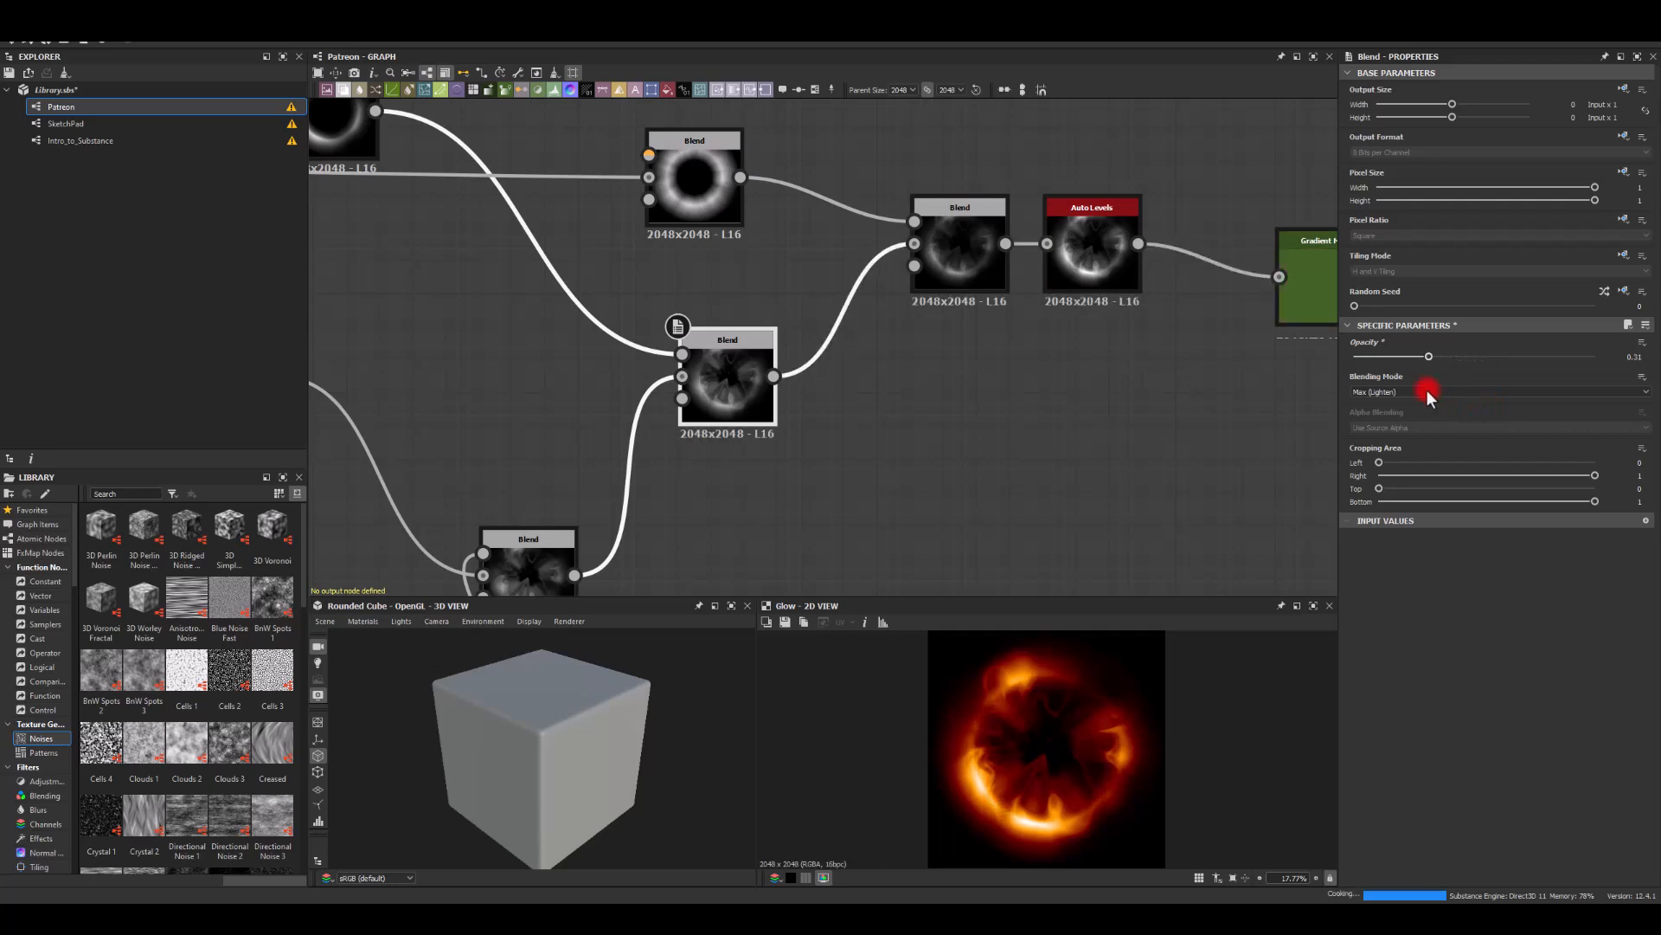
- Look over the node graph and compare the 2D previews of the Multi Directional Warp, its Blur HQ, the Gradient Map and the Glow
scroll(879, 413, "down", 4)
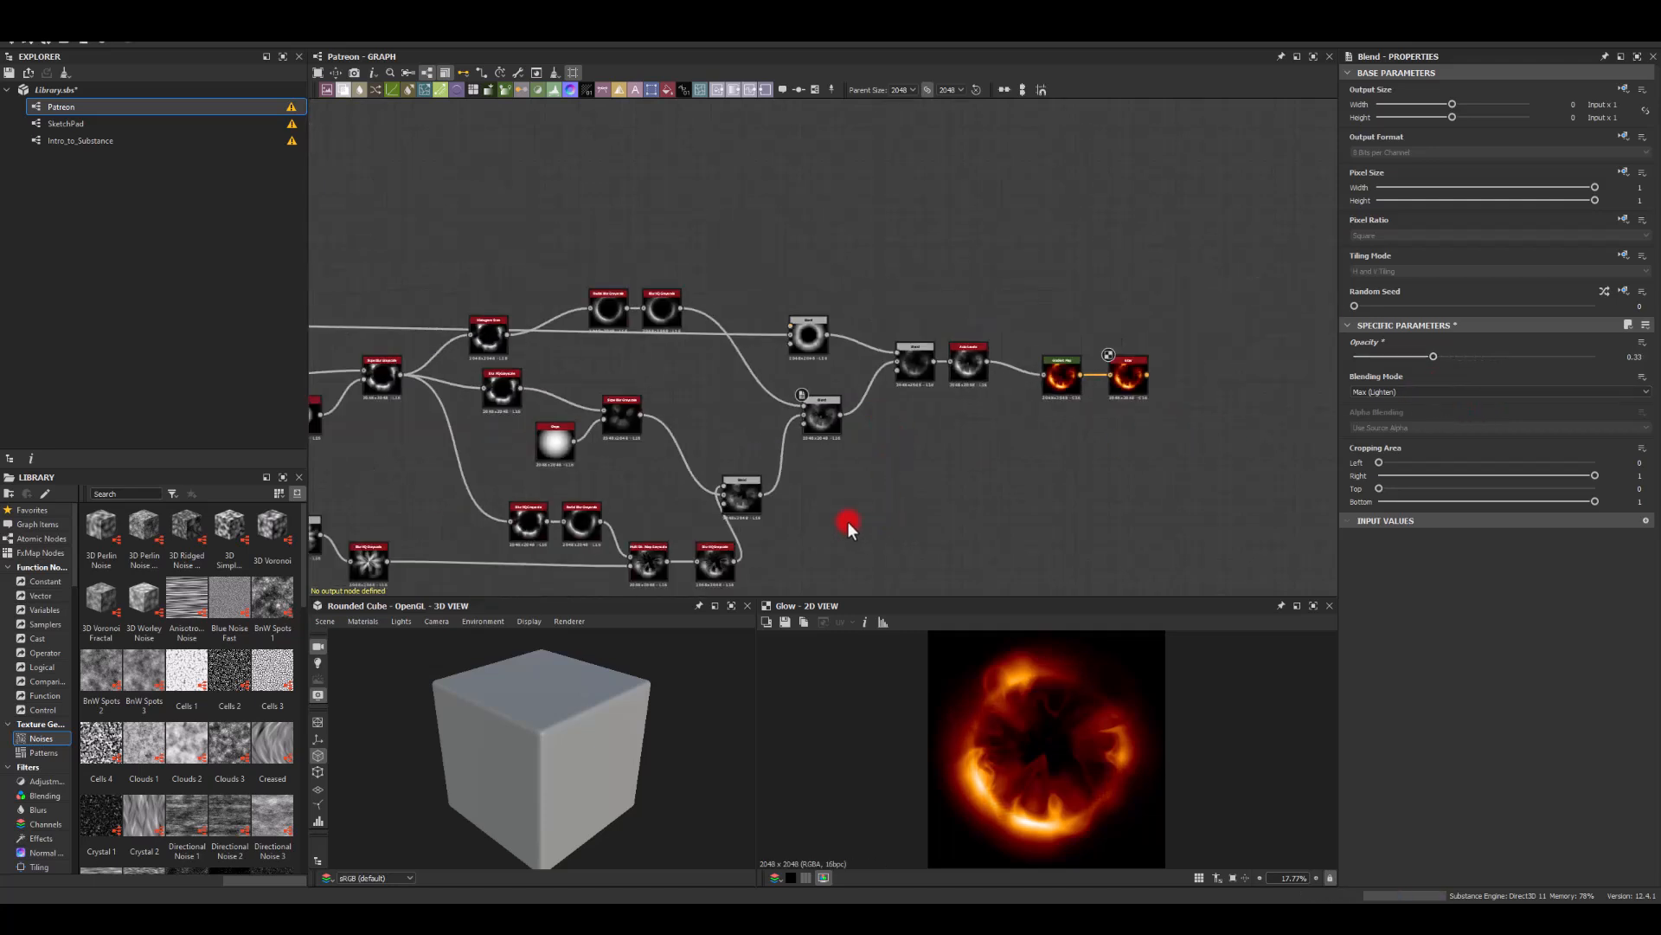
middle_click_drag(867, 523, 961, 397)
middle_click_drag(746, 253, 864, 255)
middle_click_drag(1159, 373, 948, 428)
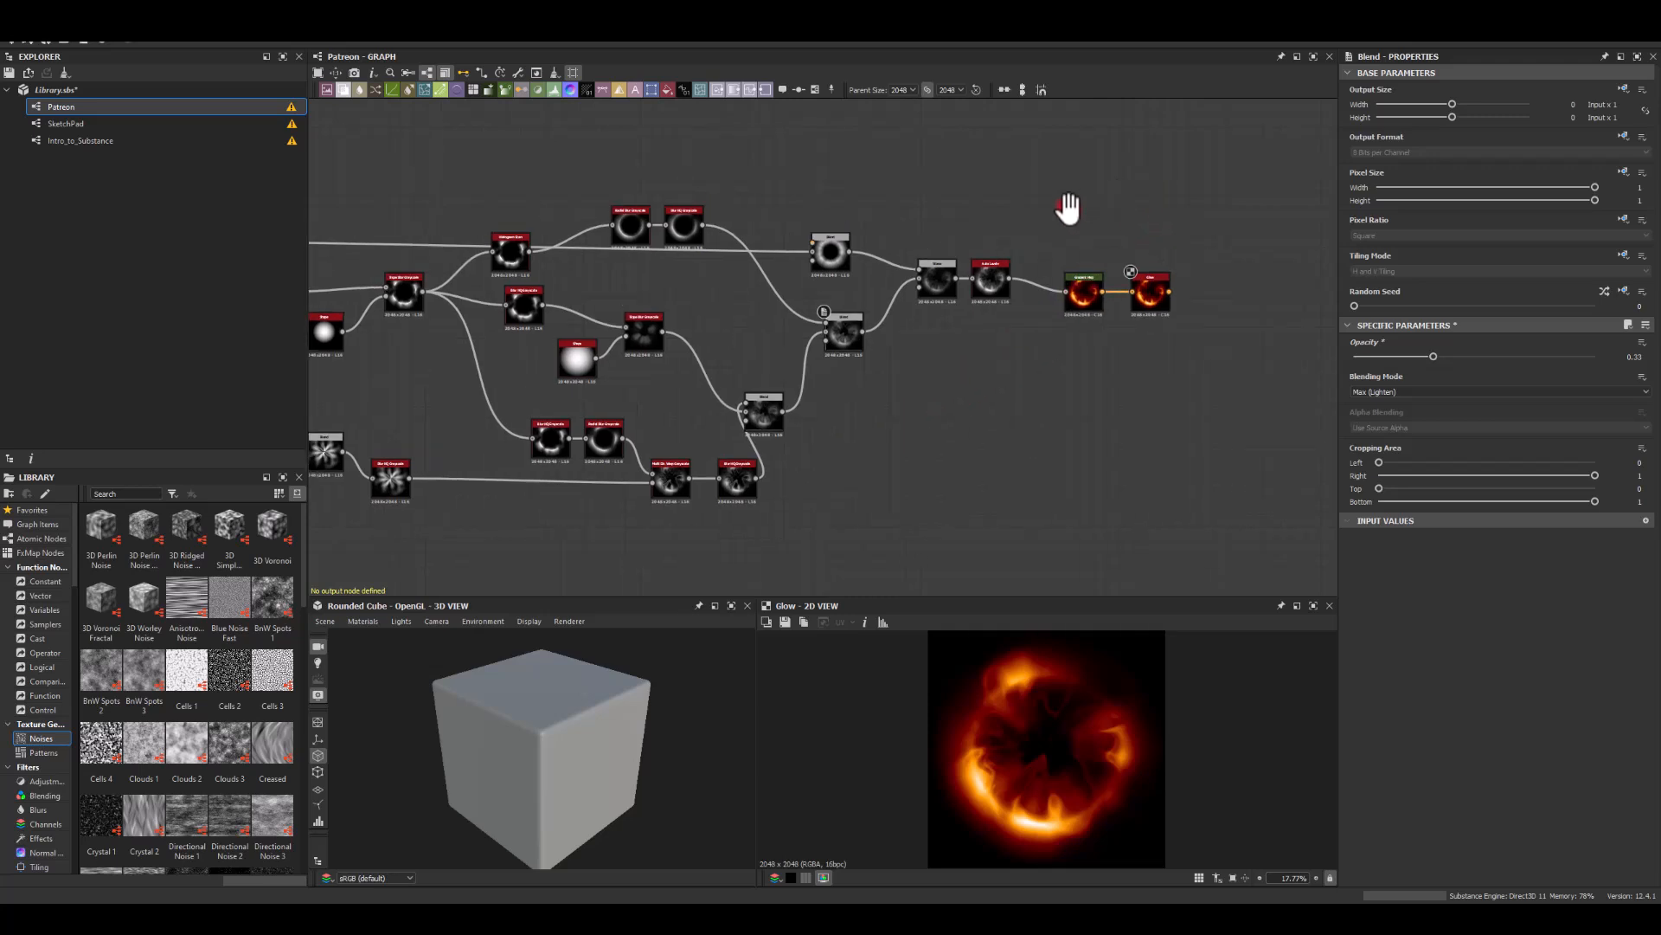
scroll(1087, 207, "up", 3)
middle_click_drag(732, 481, 988, 313)
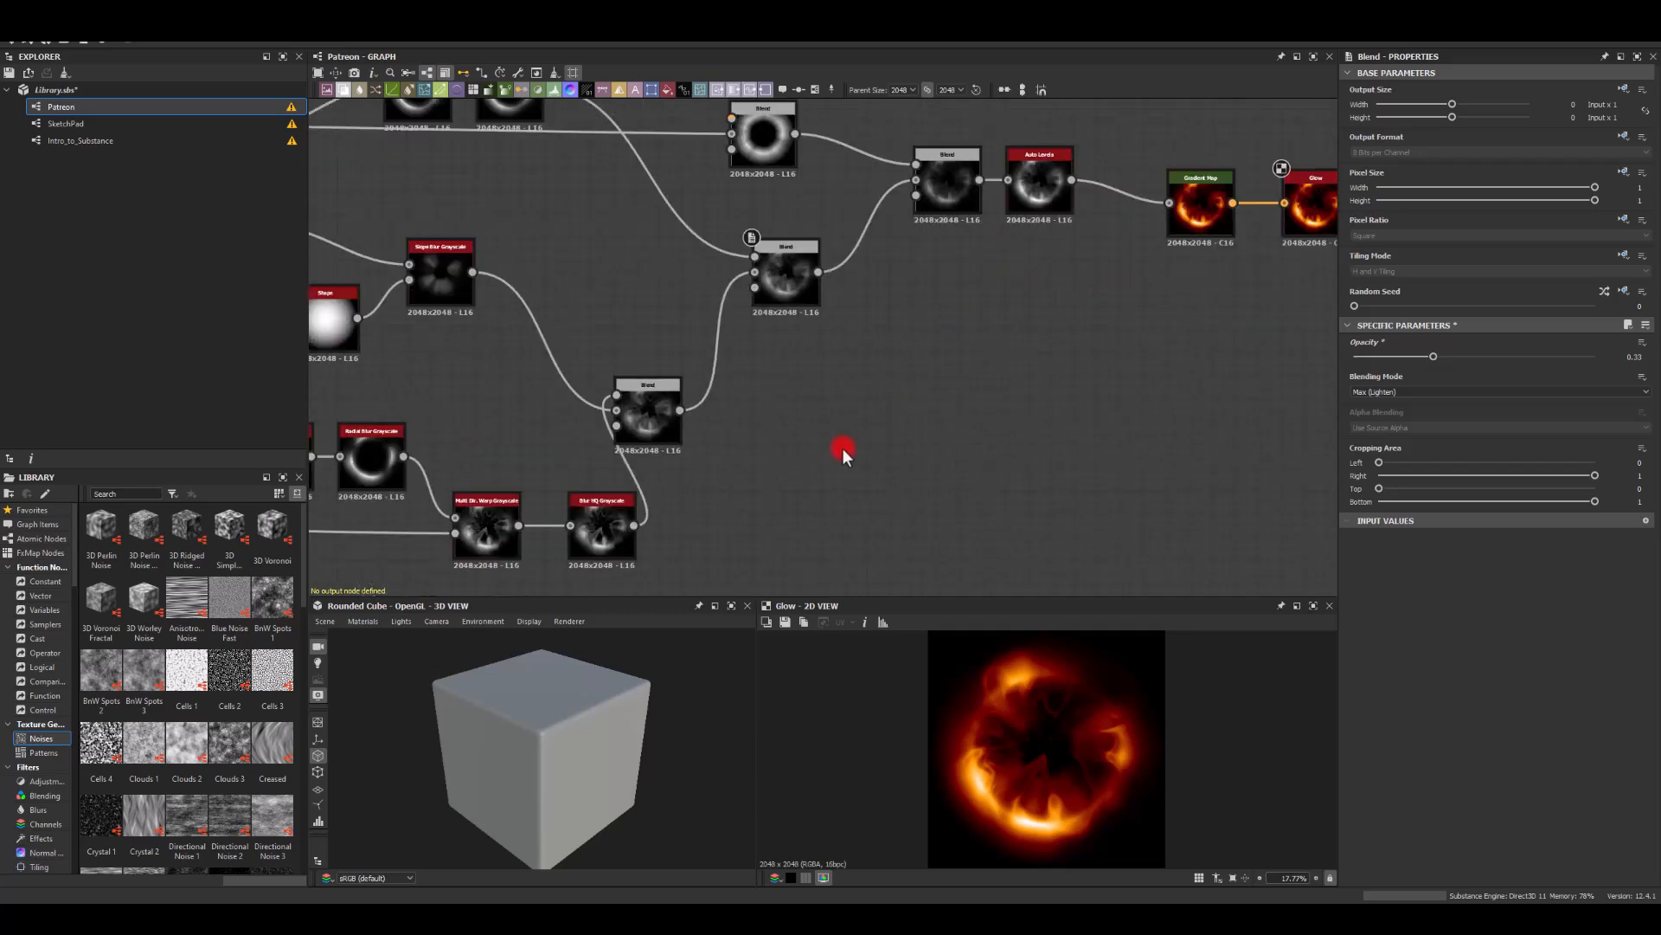
middle_click_drag(461, 509, 752, 325)
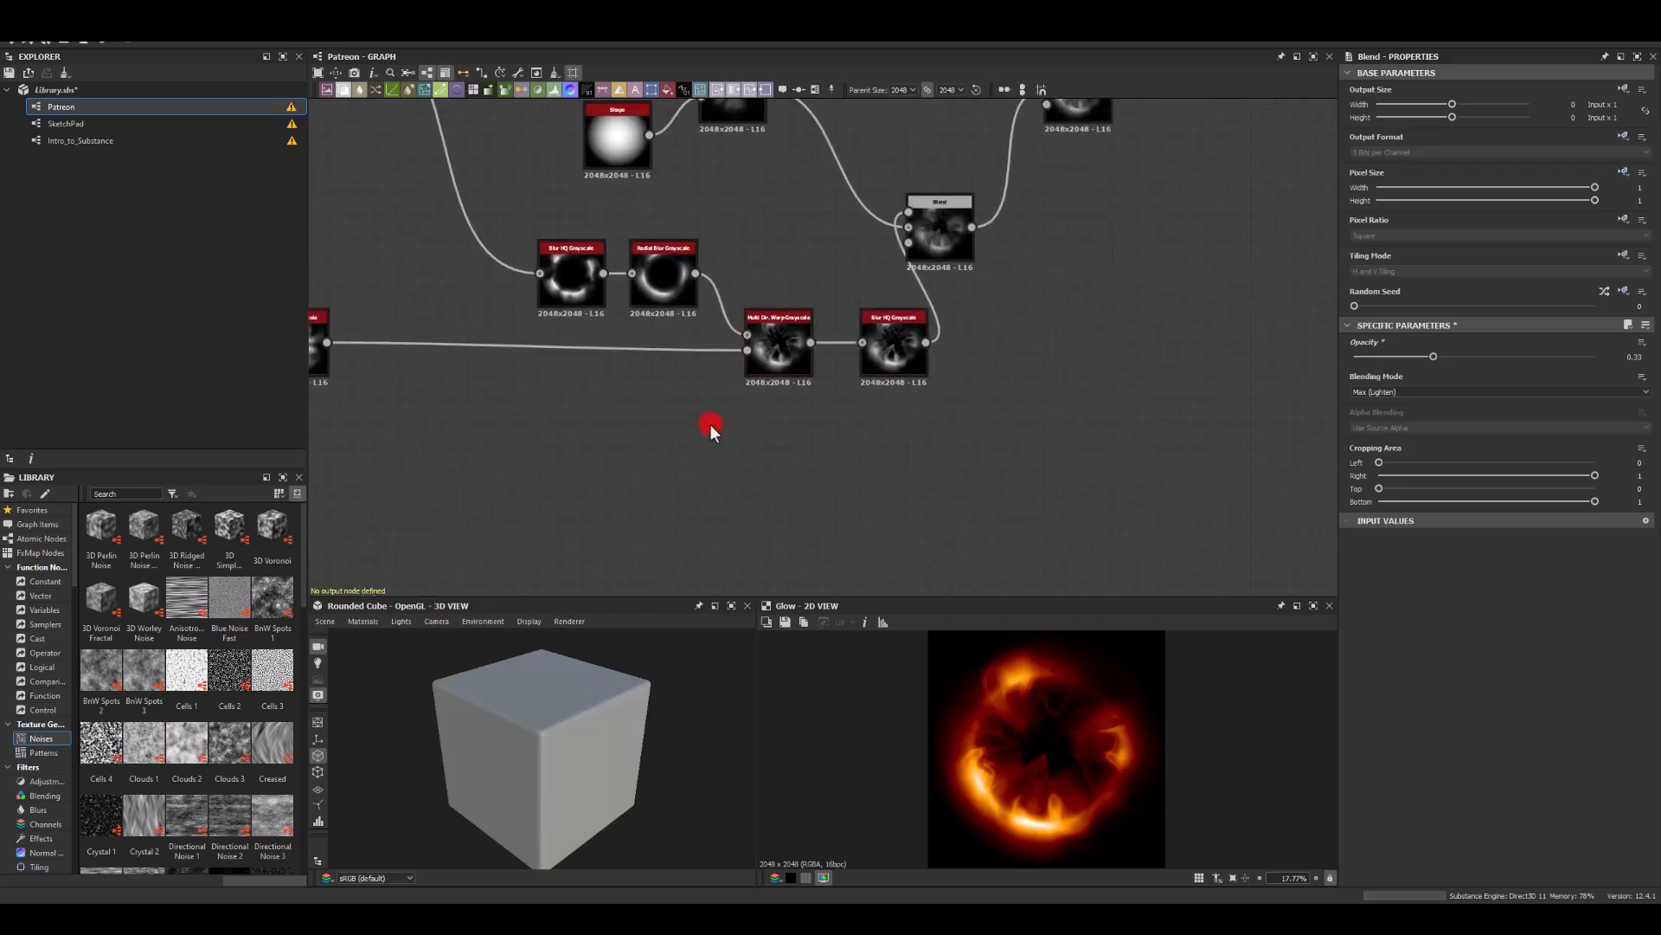
double_click(776, 363)
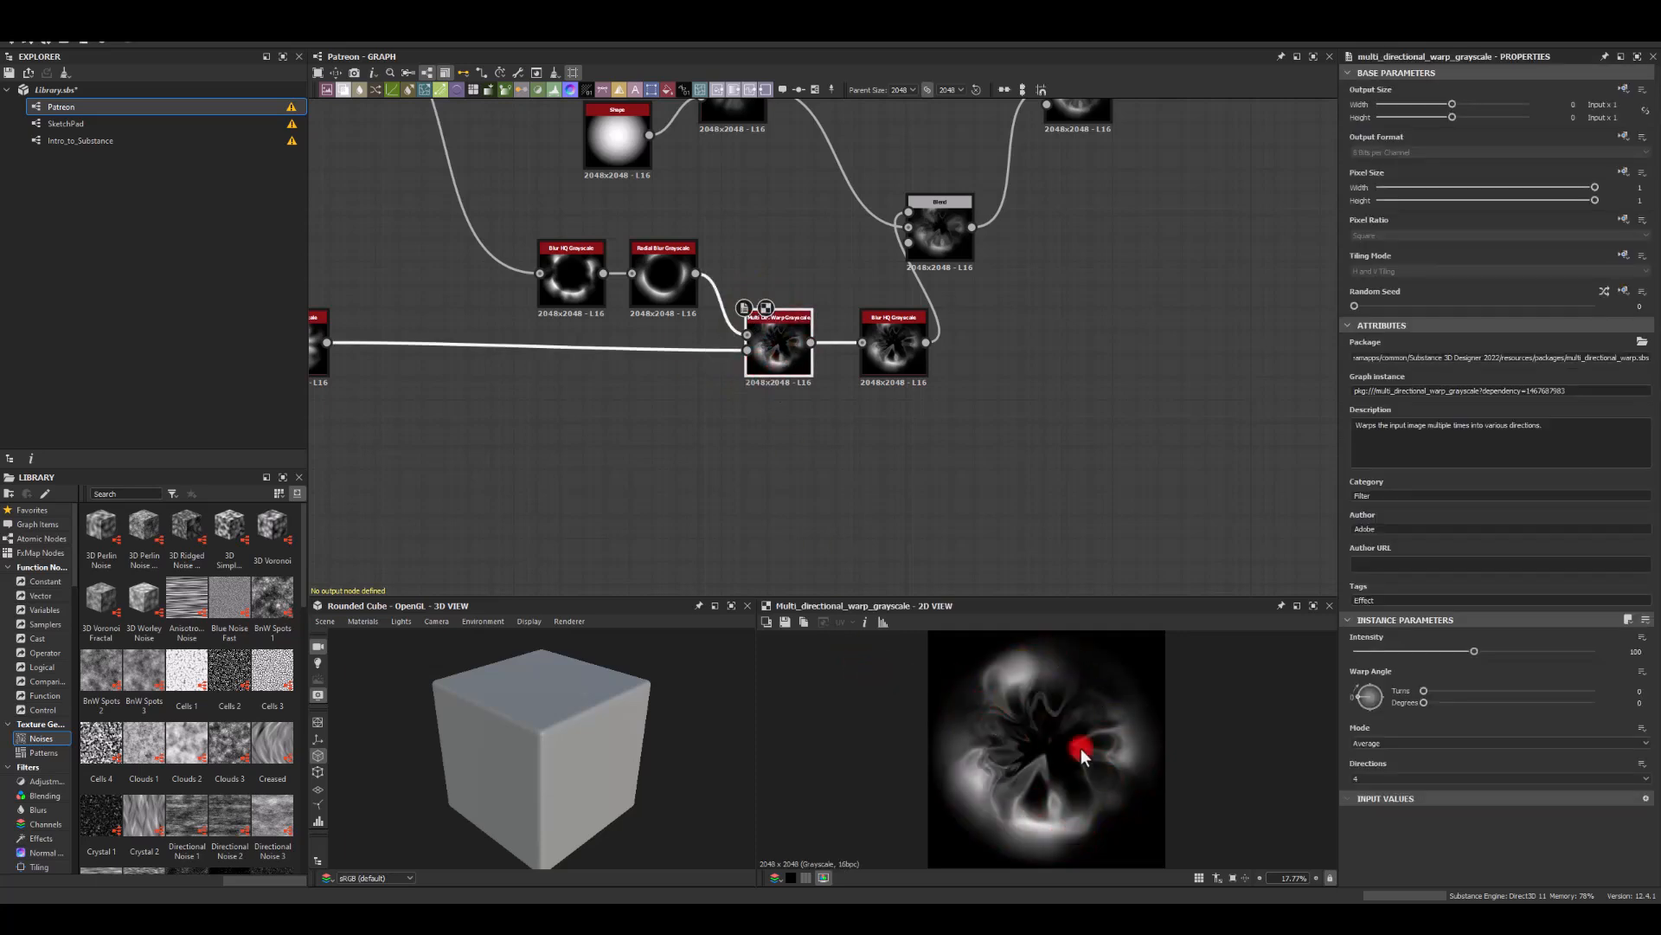
double_click(891, 355)
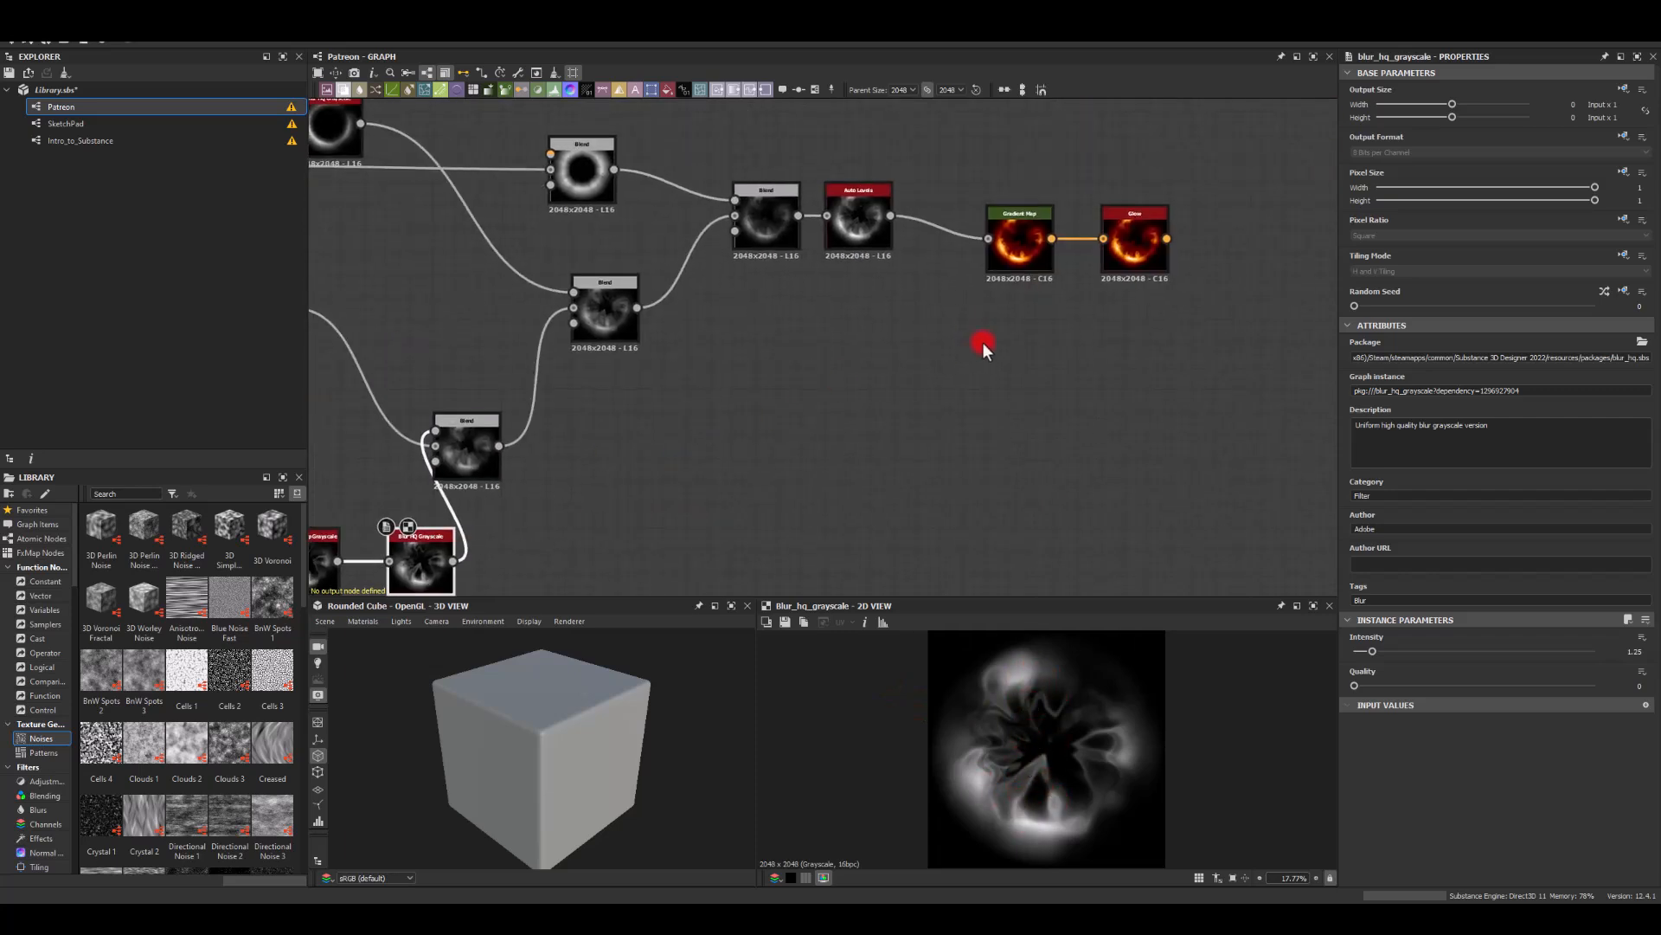
double_click(1019, 244)
double_click(1135, 241)
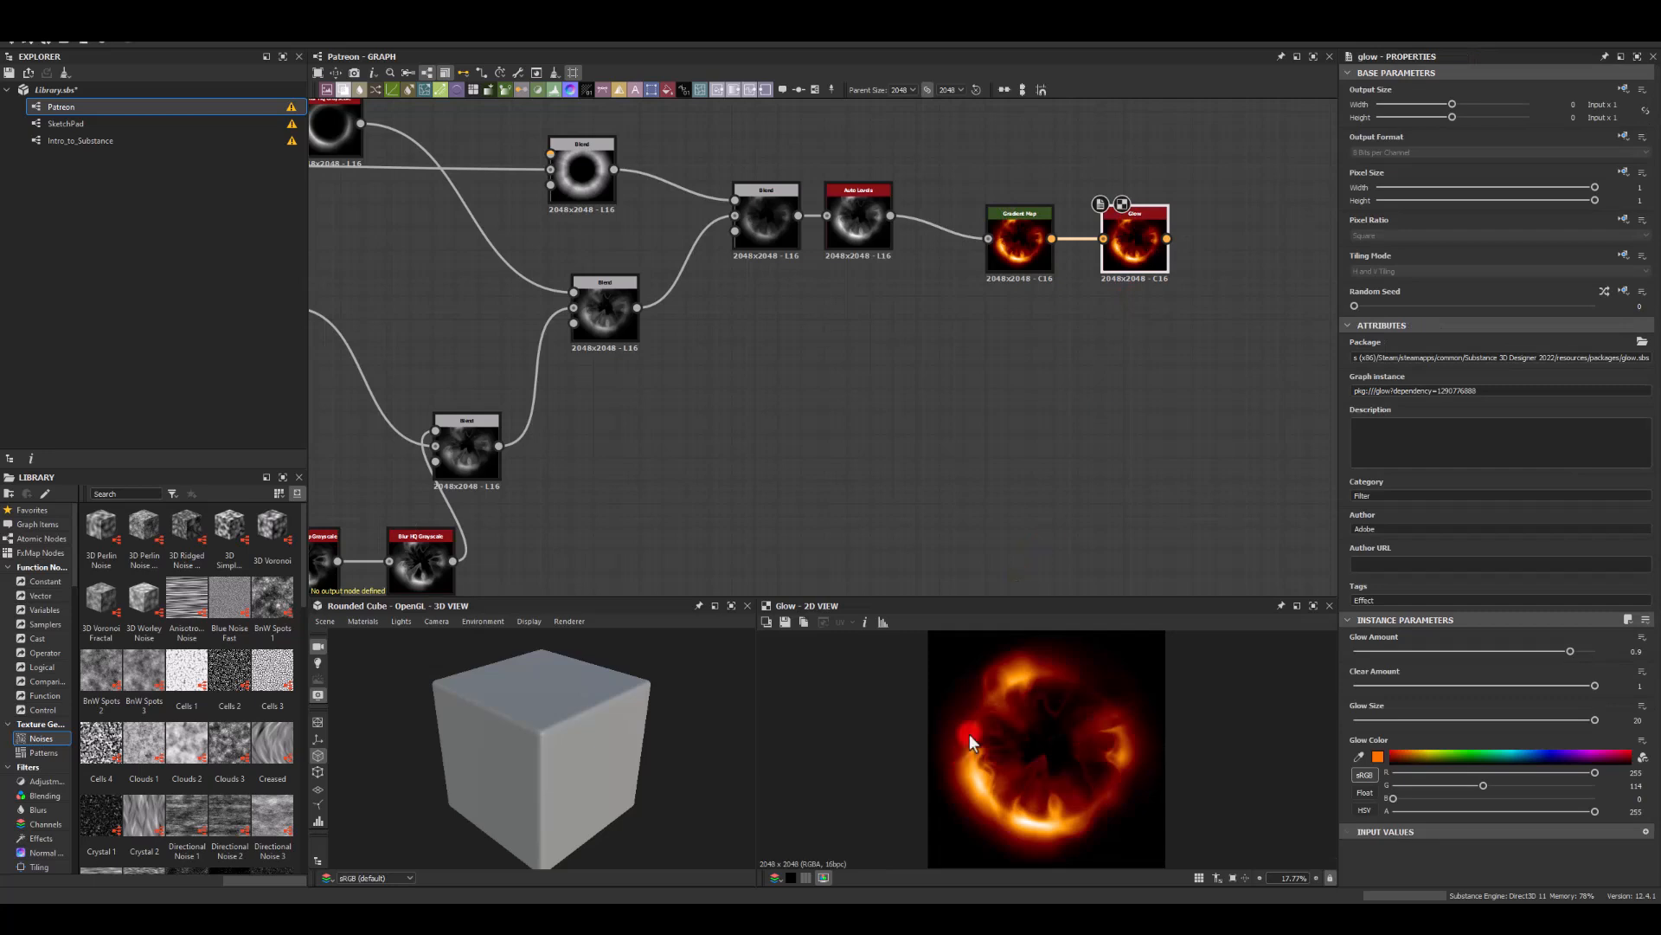